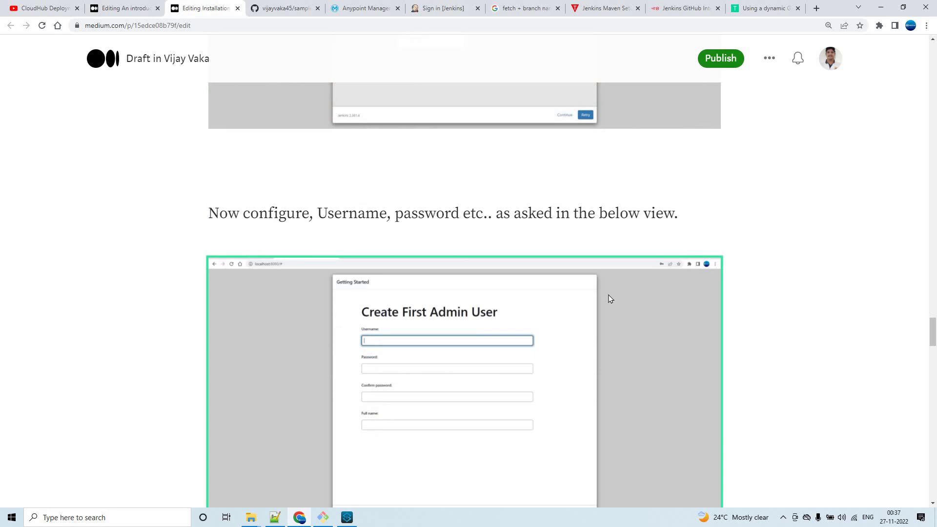
Scroll the Medium draft down past the 'Jenkins is ready!' screenshot to the Jenkins sign-in screenshot.
{"action": "scroll", "coordinate": [362, 262], "scroll_direction": "down", "scroll_amount": 2}
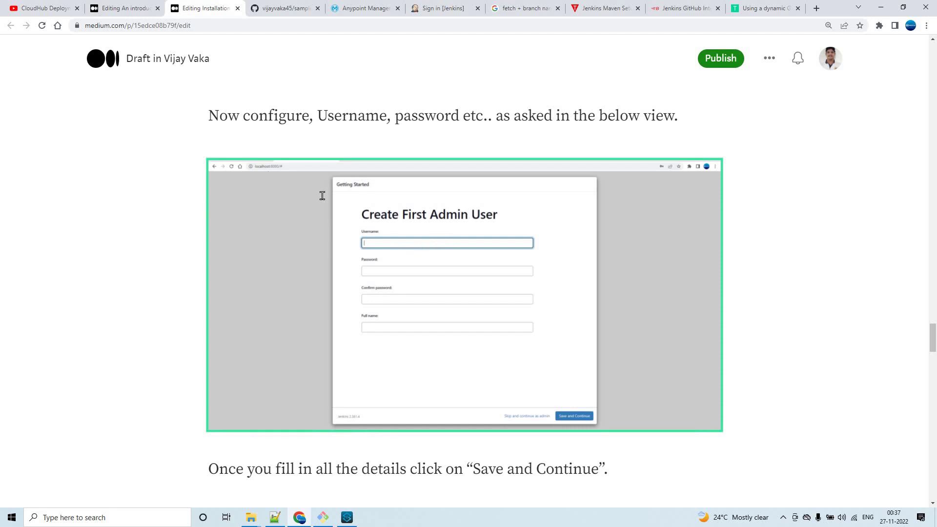
{"action": "scroll", "coordinate": [347, 209], "scroll_direction": "down", "scroll_amount": 8}
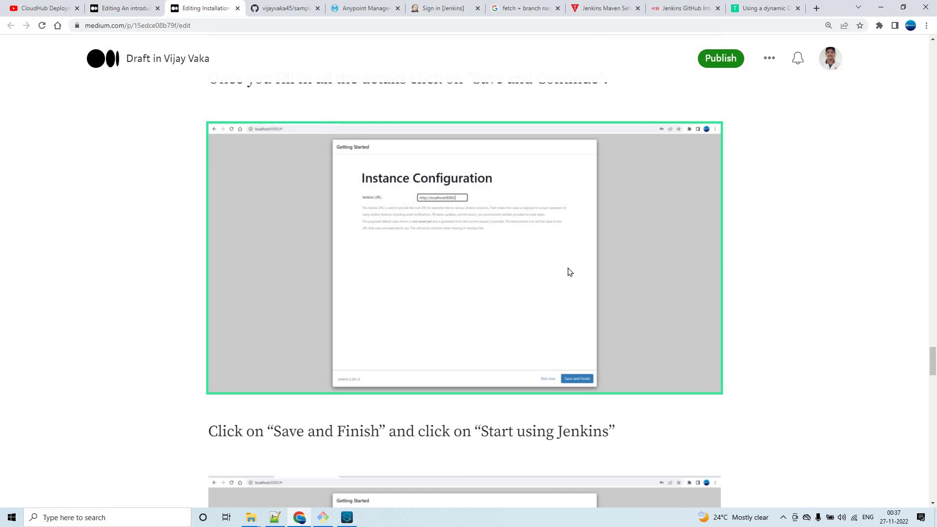
{"action": "scroll", "coordinate": [569, 271], "scroll_direction": "down", "scroll_amount": 2}
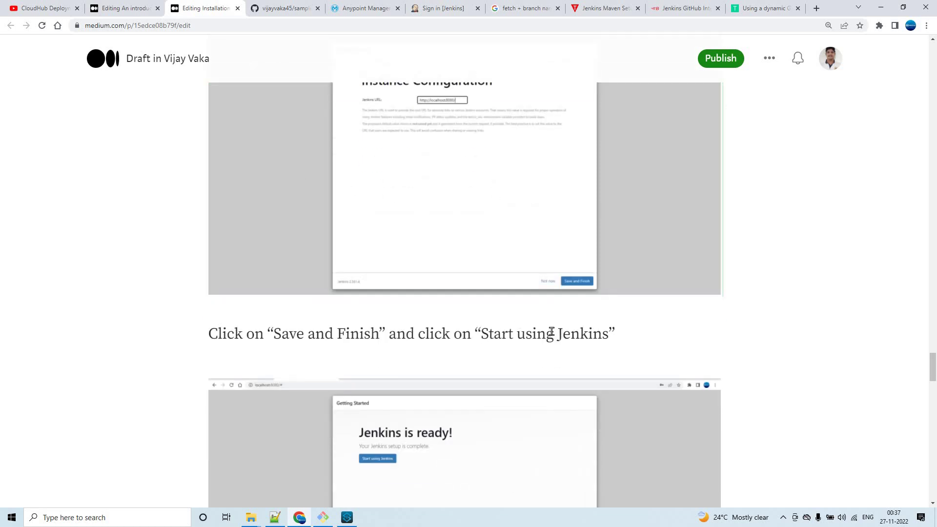
{"action": "scroll", "coordinate": [550, 330], "scroll_direction": "down", "scroll_amount": 2}
{"action": "scroll", "coordinate": [554, 336], "scroll_direction": "down", "scroll_amount": 2}
{"action": "left_click", "coordinate": [456, 313]}
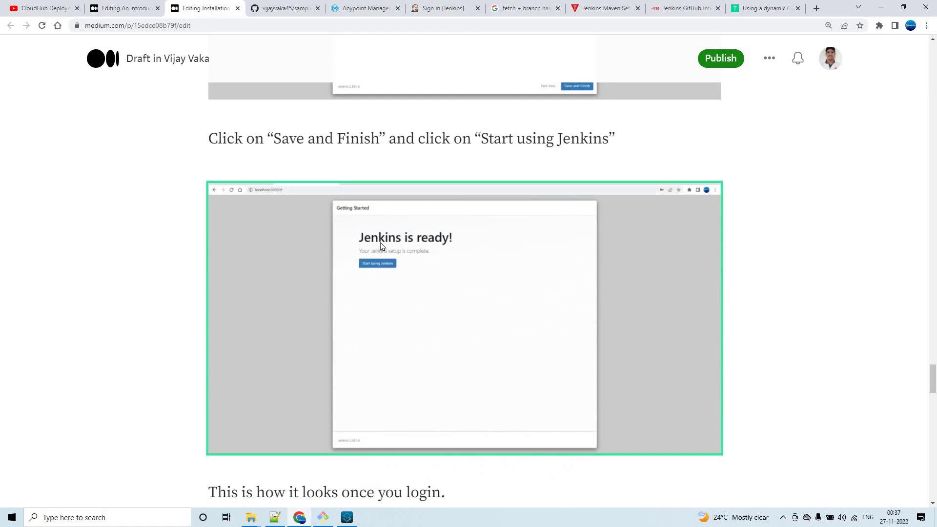
{"action": "scroll", "coordinate": [534, 274], "scroll_direction": "down", "scroll_amount": 8}
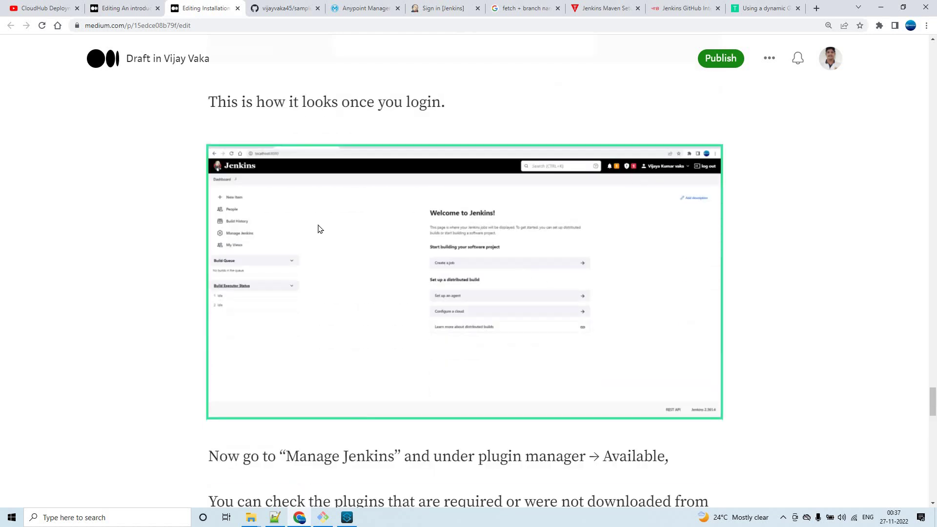
{"action": "scroll", "coordinate": [445, 234], "scroll_direction": "up", "scroll_amount": 20}
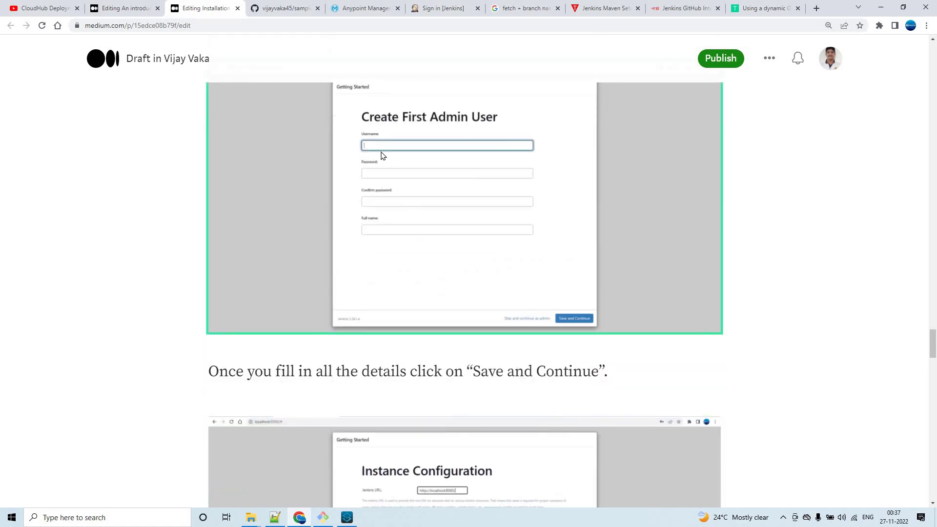
{"action": "scroll", "coordinate": [396, 181], "scroll_direction": "down", "scroll_amount": 19}
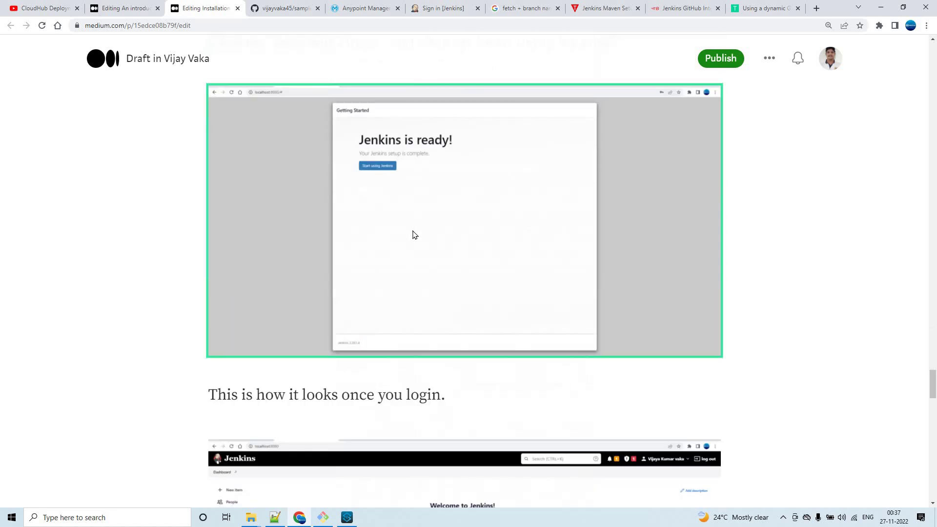
{"action": "scroll", "coordinate": [413, 236], "scroll_direction": "down", "scroll_amount": 1}
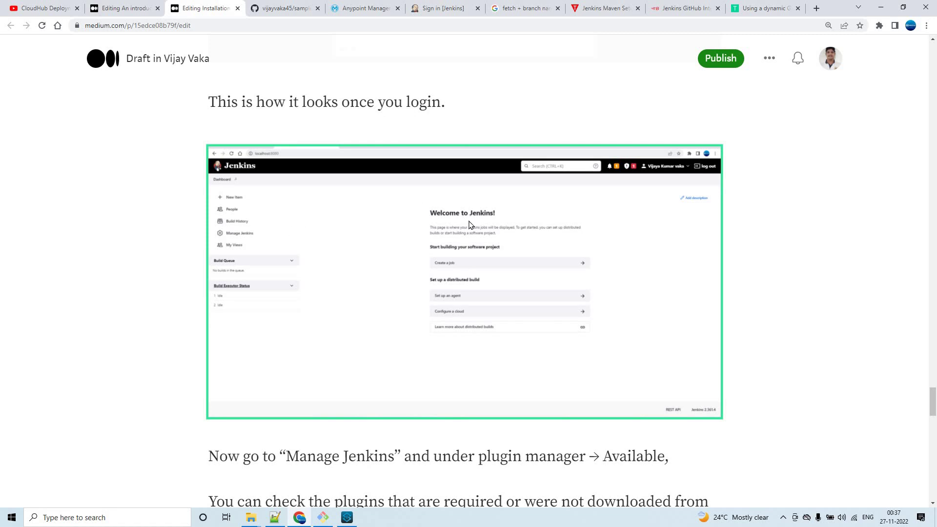
{"action": "scroll", "coordinate": [470, 224], "scroll_direction": "down", "scroll_amount": 20}
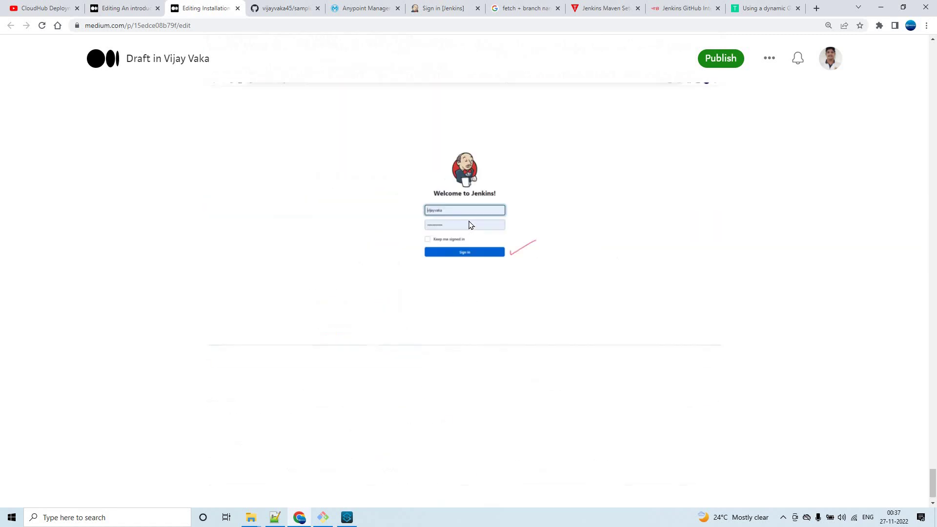
{"action": "left_click", "coordinate": [469, 224]}
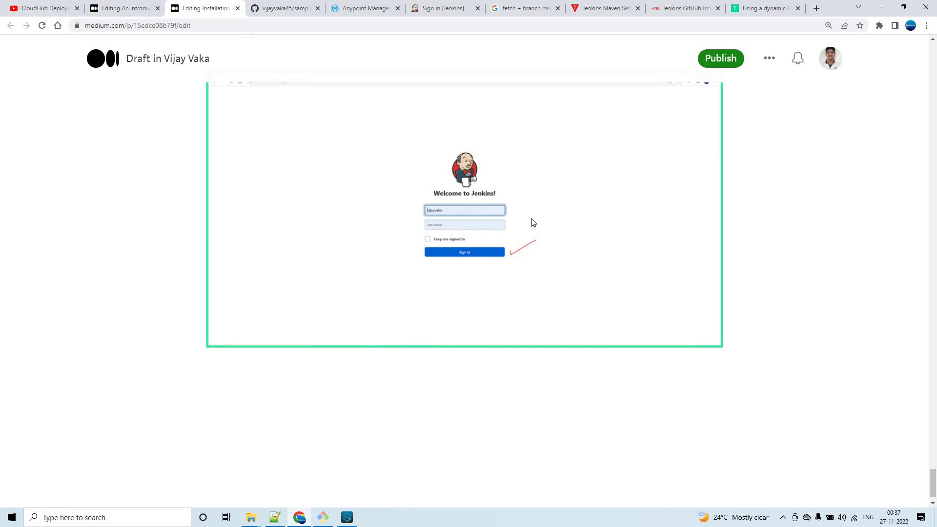
Scroll back and forth through the draft's remaining Jenkins setup steps.
{"action": "scroll", "coordinate": [560, 235], "scroll_direction": "up", "scroll_amount": 14}
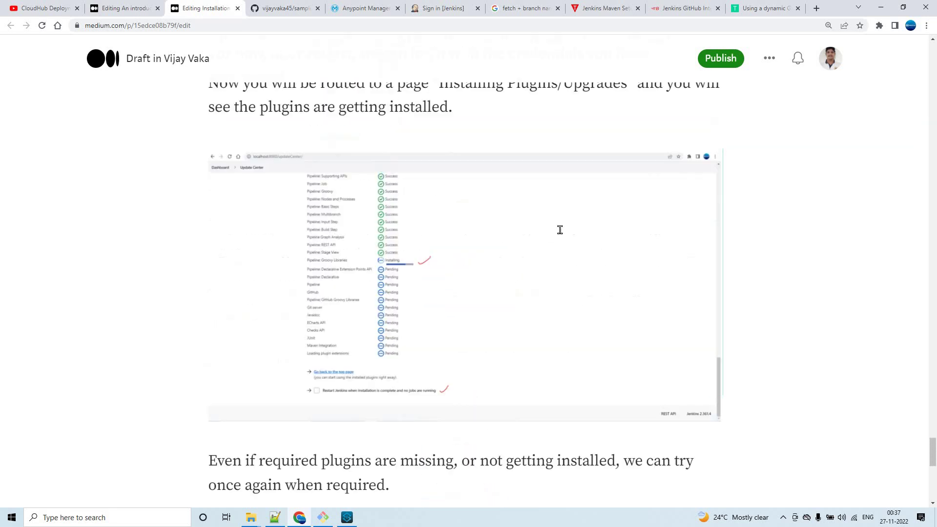
{"action": "scroll", "coordinate": [558, 235], "scroll_direction": "down", "scroll_amount": 4}
{"action": "scroll", "coordinate": [558, 235], "scroll_direction": "down", "scroll_amount": 8}
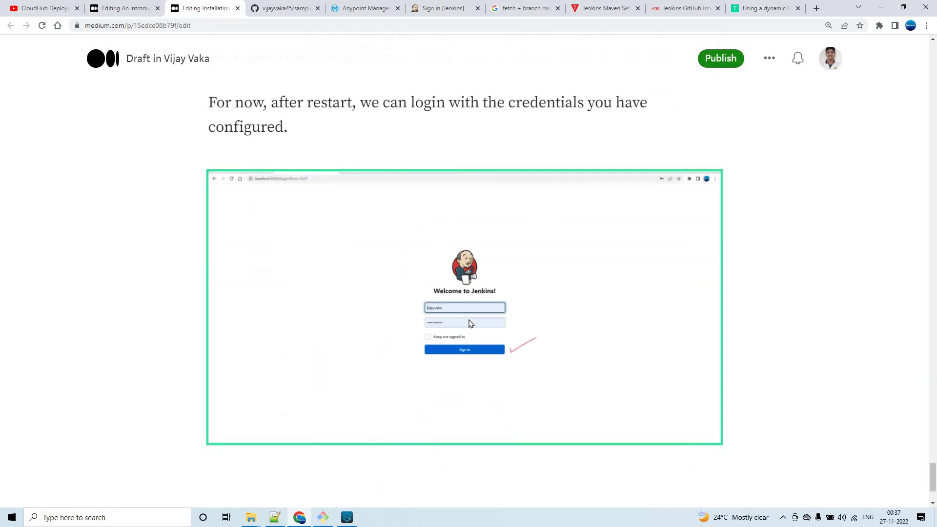
{"action": "scroll", "coordinate": [540, 240], "scroll_direction": "up", "scroll_amount": 15}
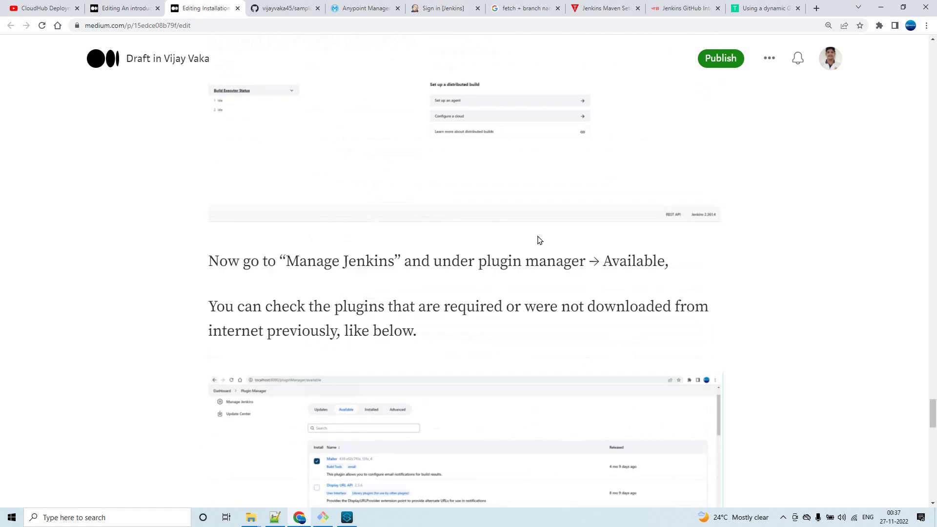
{"action": "scroll", "coordinate": [537, 239], "scroll_direction": "up", "scroll_amount": 7}
{"action": "scroll", "coordinate": [537, 239], "scroll_direction": "down", "scroll_amount": 11}
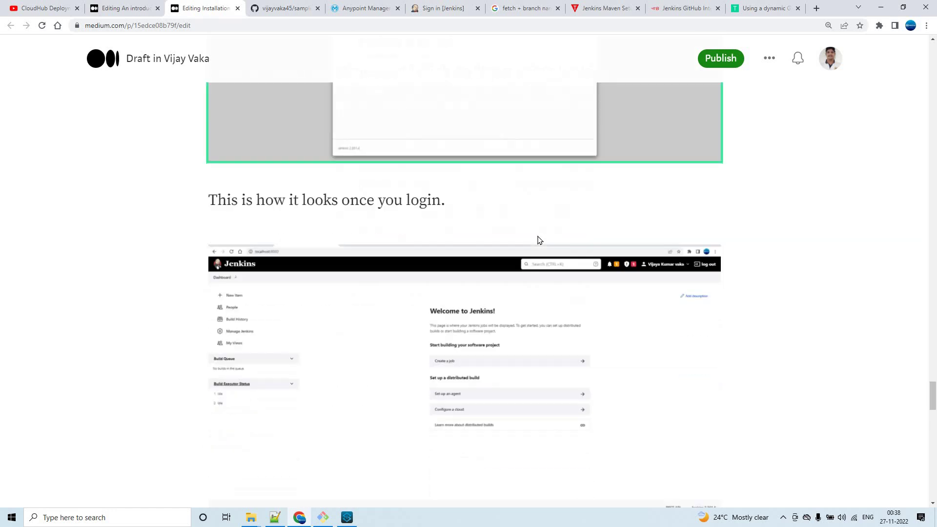
{"action": "scroll", "coordinate": [471, 239], "scroll_direction": "down", "scroll_amount": 4}
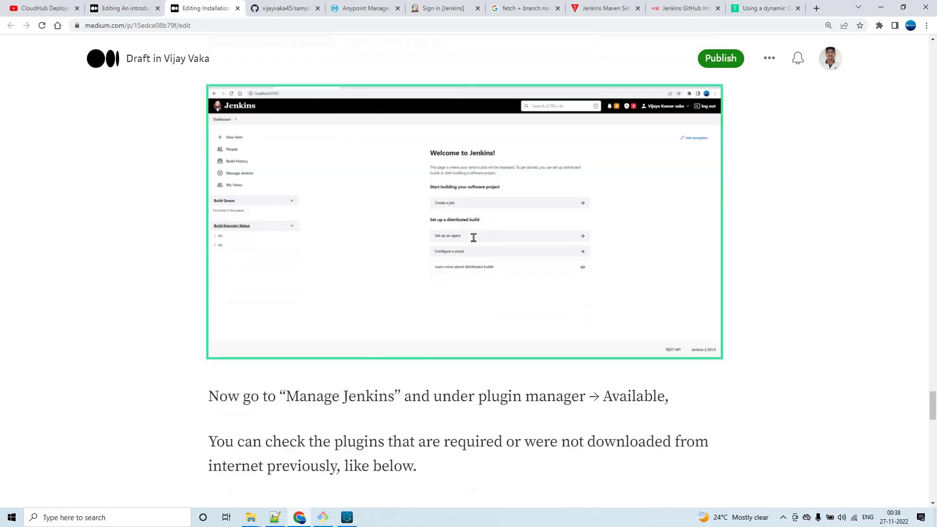
{"action": "scroll", "coordinate": [429, 244], "scroll_direction": "down", "scroll_amount": 2}
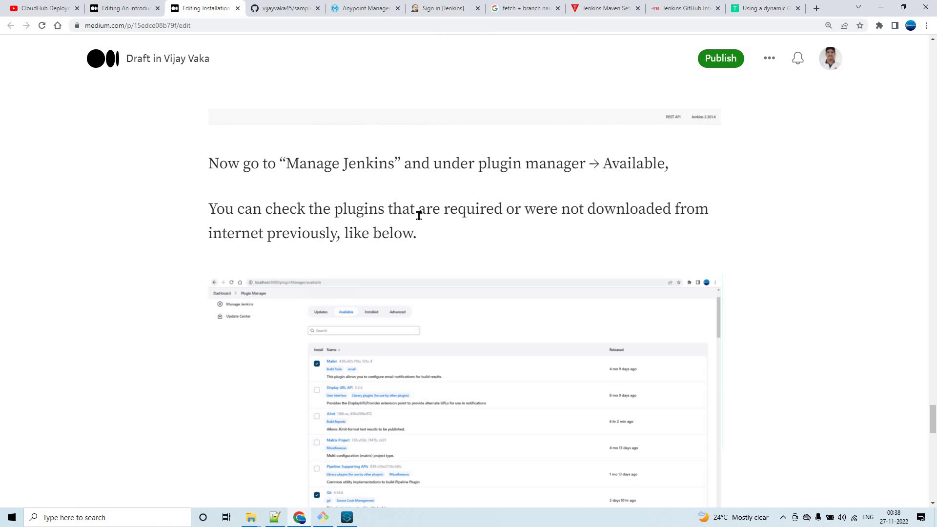
{"action": "scroll", "coordinate": [418, 216], "scroll_direction": "up", "scroll_amount": 12}
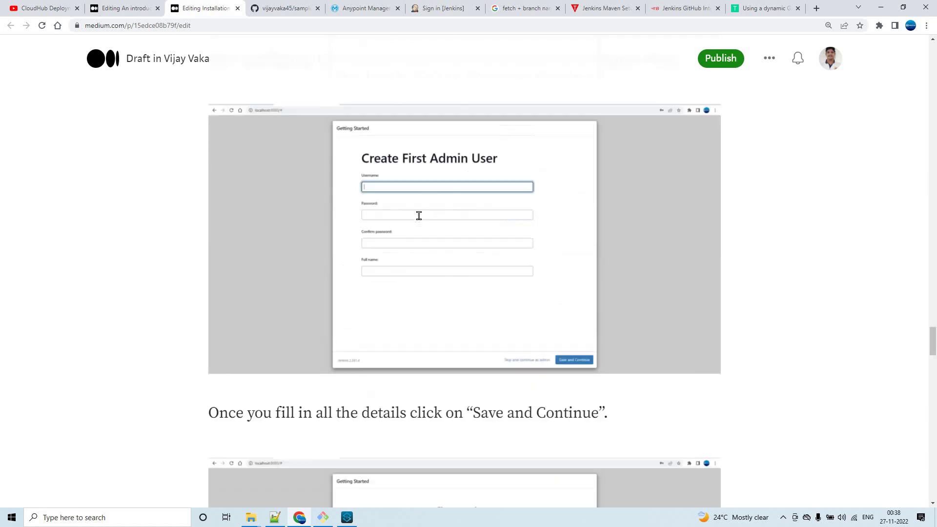
{"action": "scroll", "coordinate": [419, 215], "scroll_direction": "up", "scroll_amount": 7}
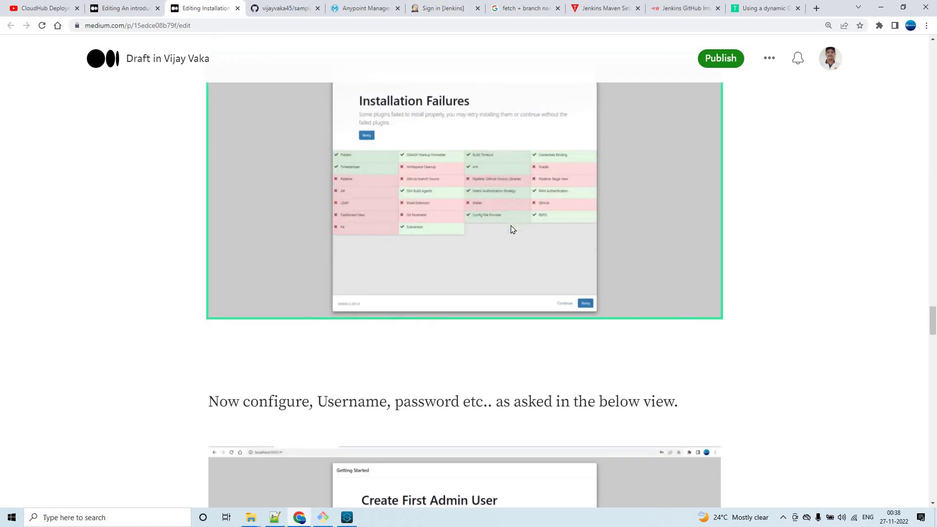
{"action": "scroll", "coordinate": [511, 229], "scroll_direction": "down", "scroll_amount": 18}
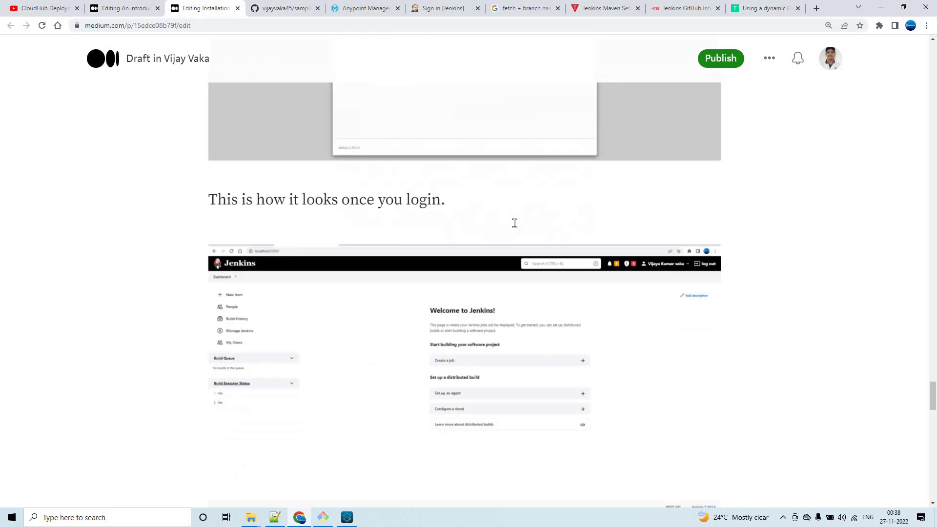
{"action": "scroll", "coordinate": [516, 228], "scroll_direction": "down", "scroll_amount": 8}
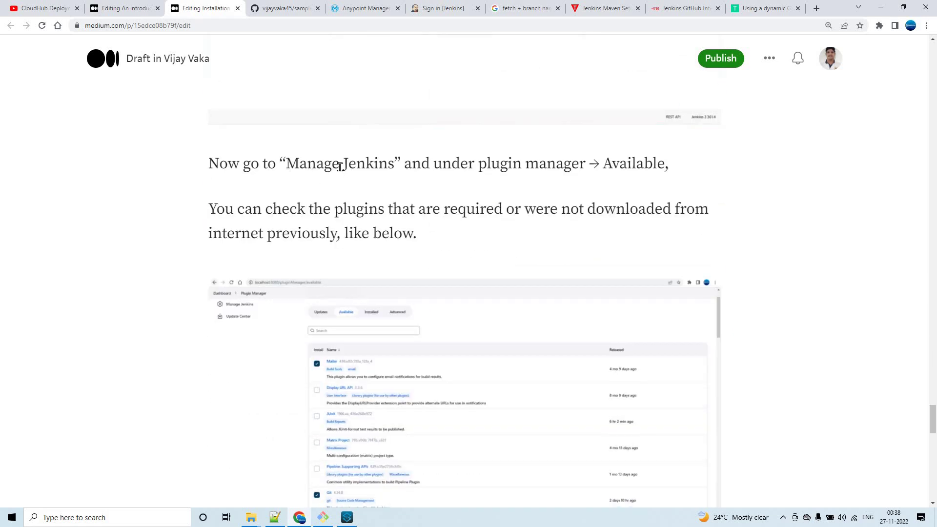
{"action": "scroll", "coordinate": [422, 193], "scroll_direction": "up", "scroll_amount": 6}
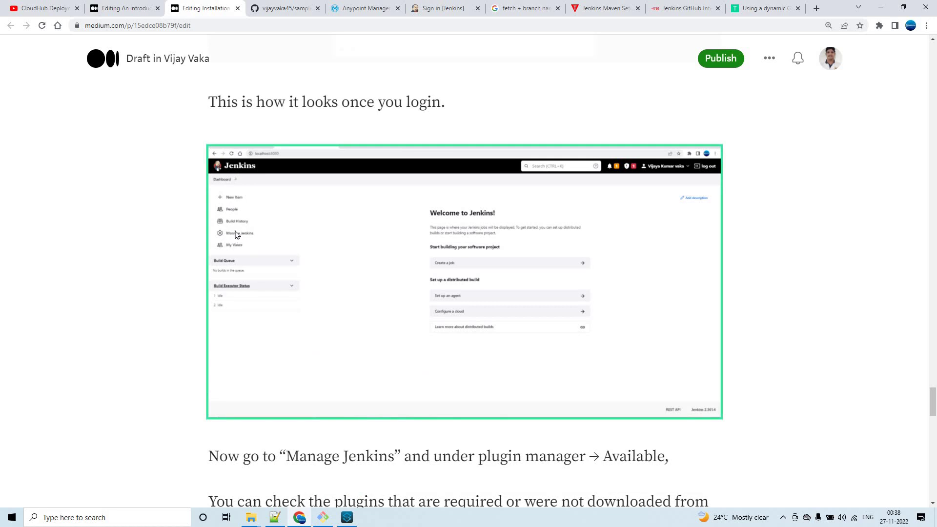
{"action": "scroll", "coordinate": [403, 245], "scroll_direction": "down", "scroll_amount": 6}
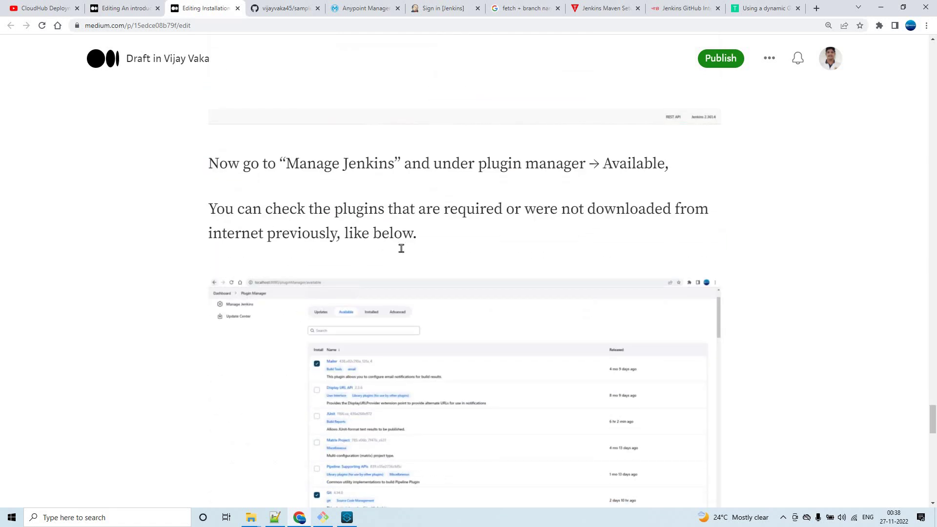
{"action": "scroll", "coordinate": [401, 248], "scroll_direction": "down", "scroll_amount": 6}
{"action": "scroll", "coordinate": [413, 251], "scroll_direction": "down", "scroll_amount": 1}
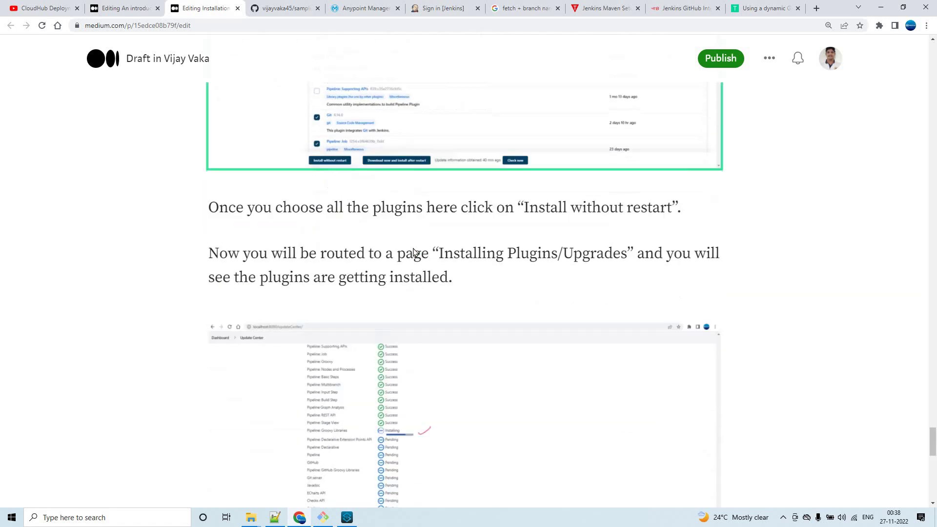
{"action": "scroll", "coordinate": [413, 252], "scroll_direction": "up", "scroll_amount": 5}
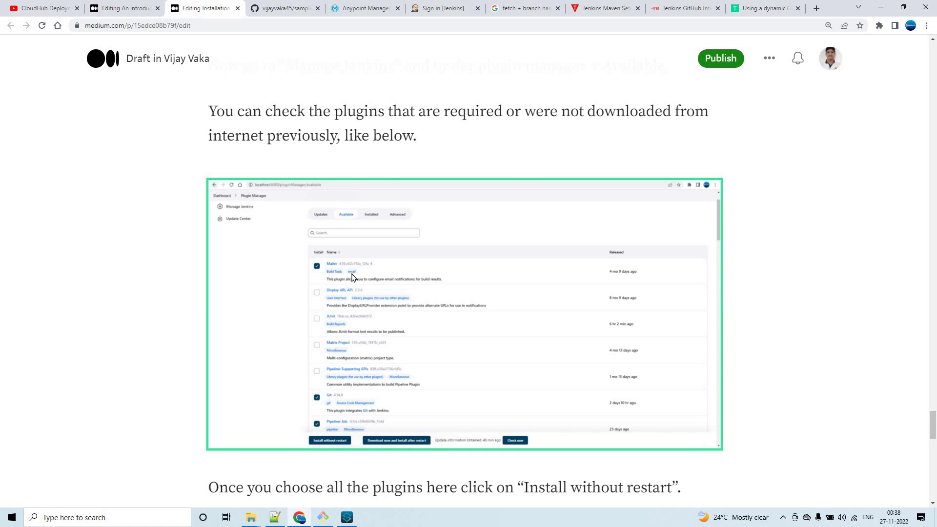
{"action": "scroll", "coordinate": [353, 277], "scroll_direction": "down", "scroll_amount": 8}
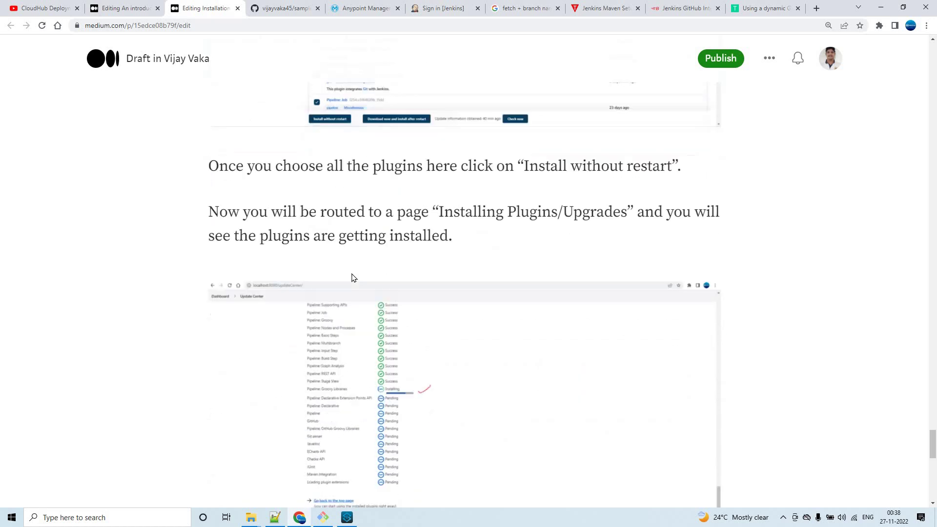
{"action": "scroll", "coordinate": [354, 278], "scroll_direction": "up", "scroll_amount": 6}
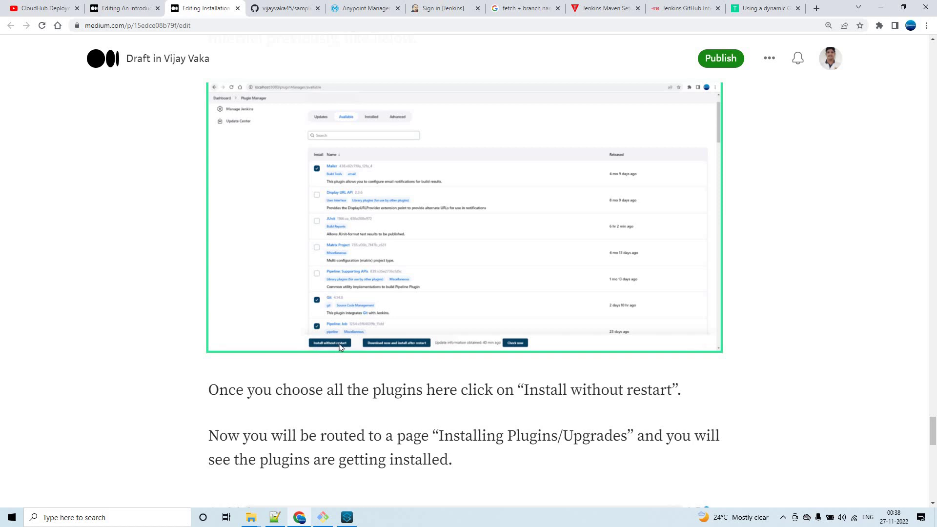
{"action": "scroll", "coordinate": [367, 334], "scroll_direction": "down", "scroll_amount": 6}
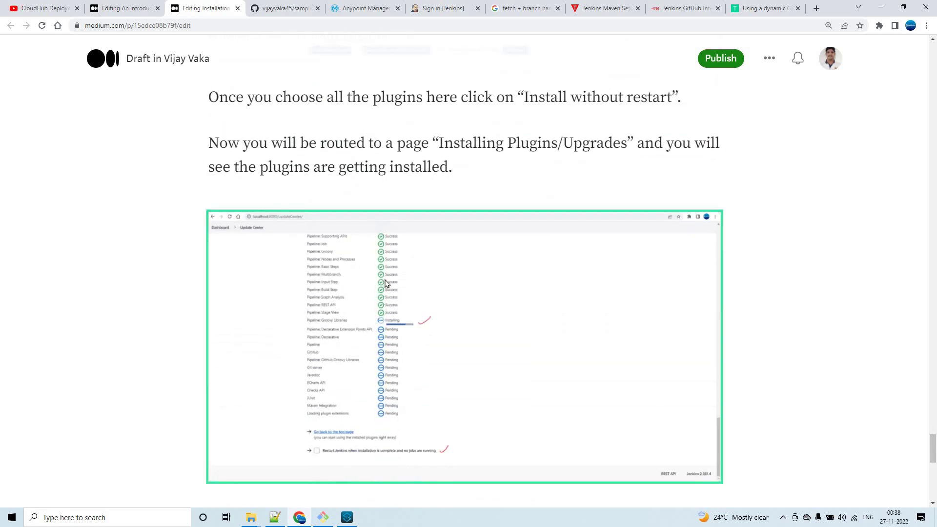
{"action": "scroll", "coordinate": [381, 281], "scroll_direction": "up", "scroll_amount": 8}
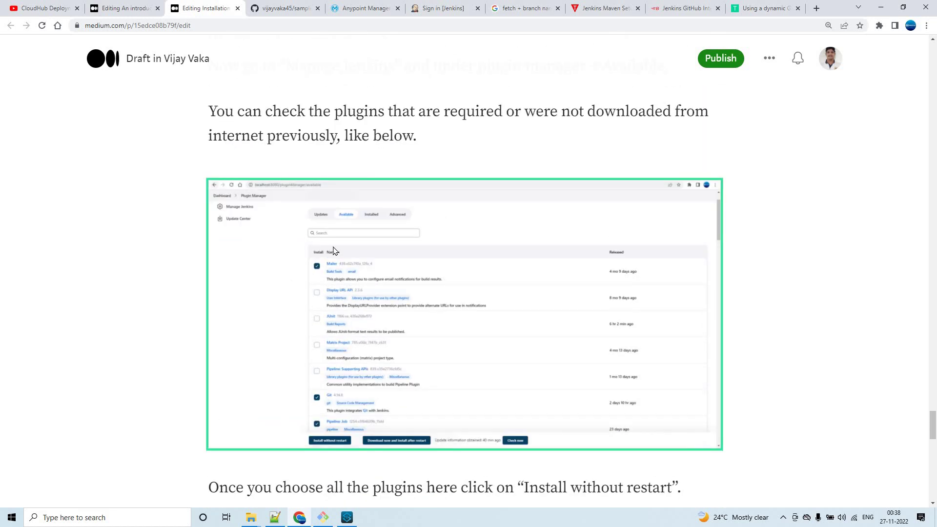
{"action": "scroll", "coordinate": [388, 280], "scroll_direction": "down", "scroll_amount": 8}
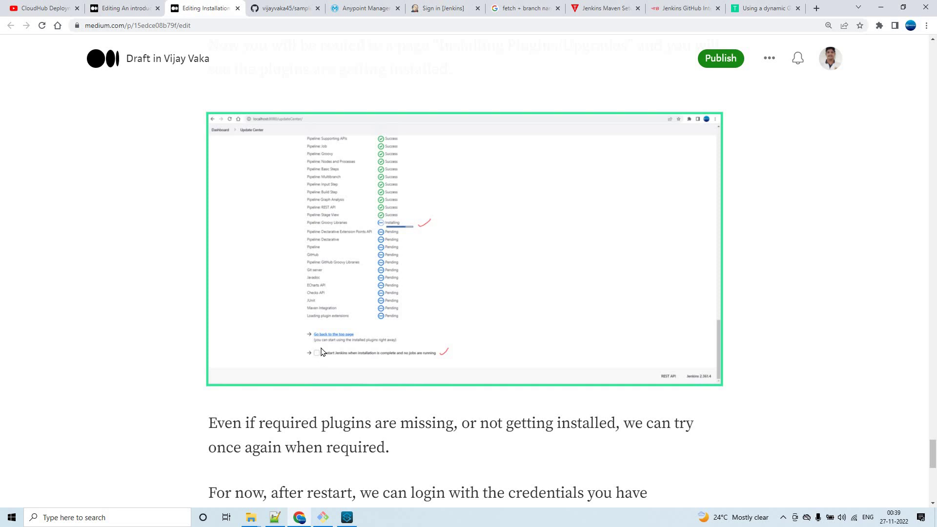
{"action": "scroll", "coordinate": [335, 313], "scroll_direction": "down", "scroll_amount": 6}
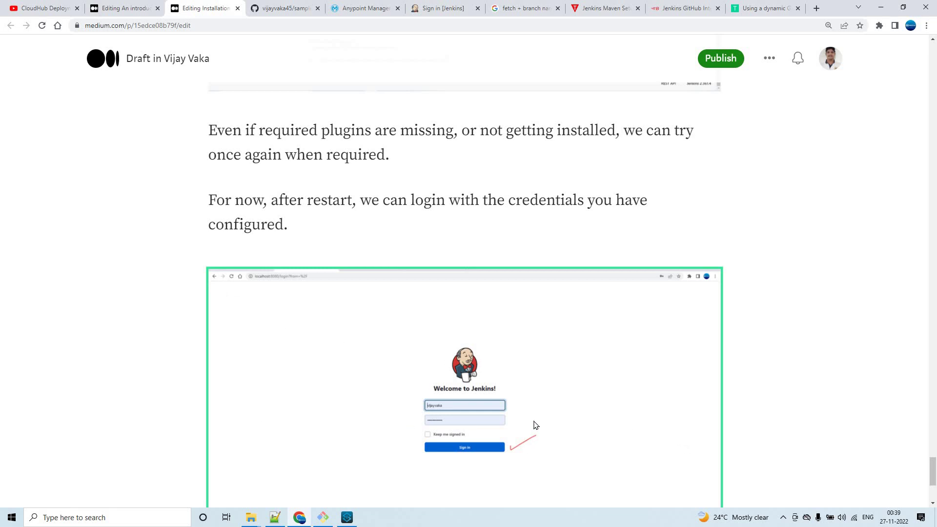
{"action": "scroll", "coordinate": [535, 425], "scroll_direction": "down", "scroll_amount": 4}
{"action": "scroll", "coordinate": [535, 425], "scroll_direction": "up", "scroll_amount": 15}
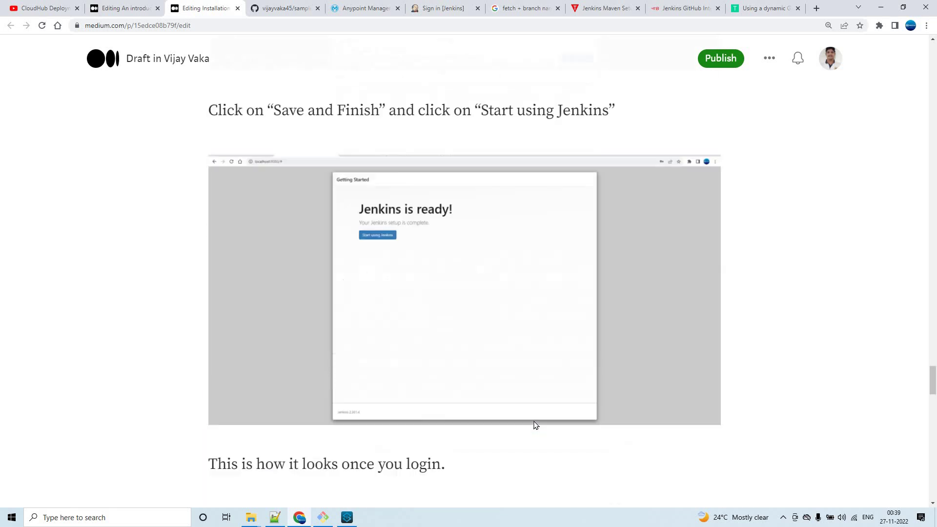
{"action": "scroll", "coordinate": [535, 425], "scroll_direction": "up", "scroll_amount": 20}
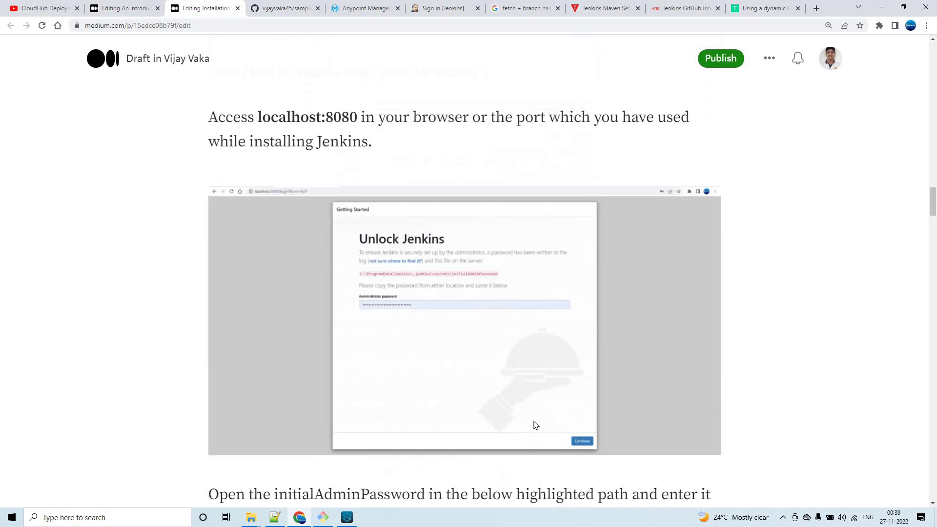
{"action": "scroll", "coordinate": [515, 369], "scroll_direction": "down", "scroll_amount": 18}
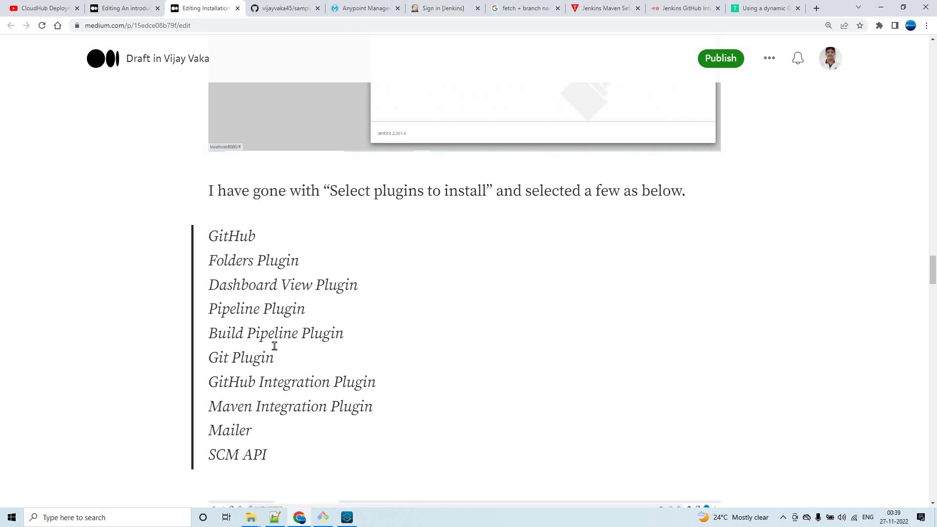
{"action": "scroll", "coordinate": [274, 345], "scroll_direction": "up", "scroll_amount": 2}
{"action": "scroll", "coordinate": [275, 346], "scroll_direction": "down", "scroll_amount": 2}
{"action": "scroll", "coordinate": [275, 346], "scroll_direction": "up", "scroll_amount": 10}
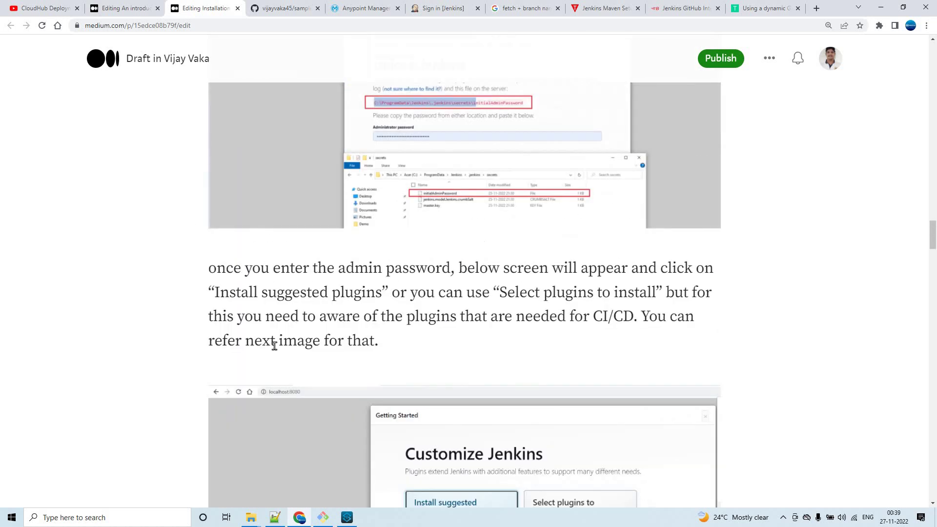
{"action": "scroll", "coordinate": [274, 345], "scroll_direction": "up", "scroll_amount": 4}
{"action": "scroll", "coordinate": [274, 346], "scroll_direction": "down", "scroll_amount": 2}
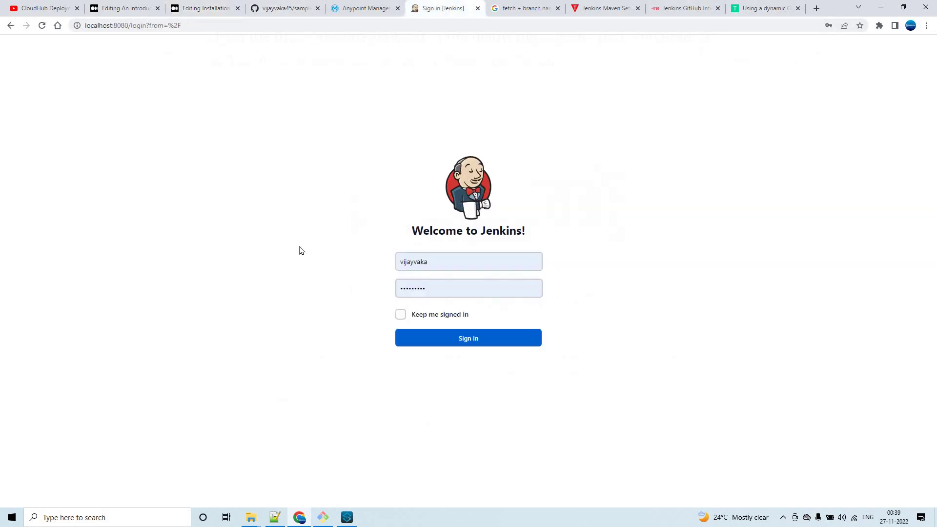
Sign in to Jenkins at localhost:8080 using the pre-filled username and password.
{"action": "left_click", "coordinate": [442, 264]}
{"action": "left_click", "coordinate": [436, 292]}
{"action": "left_click", "coordinate": [439, 338]}
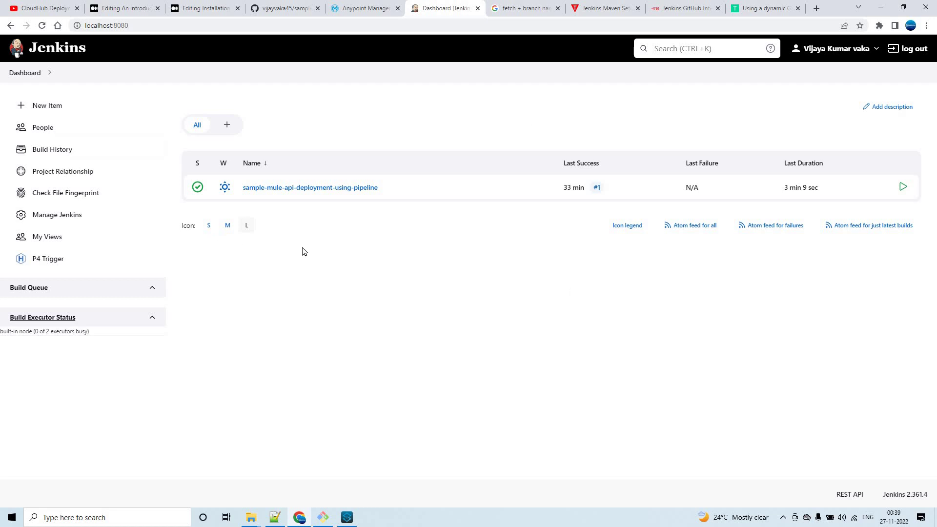
Reload the Anypoint Runtime Manager tab and submit the sign-in form to reach the home page.
{"action": "left_click", "coordinate": [362, 7]}
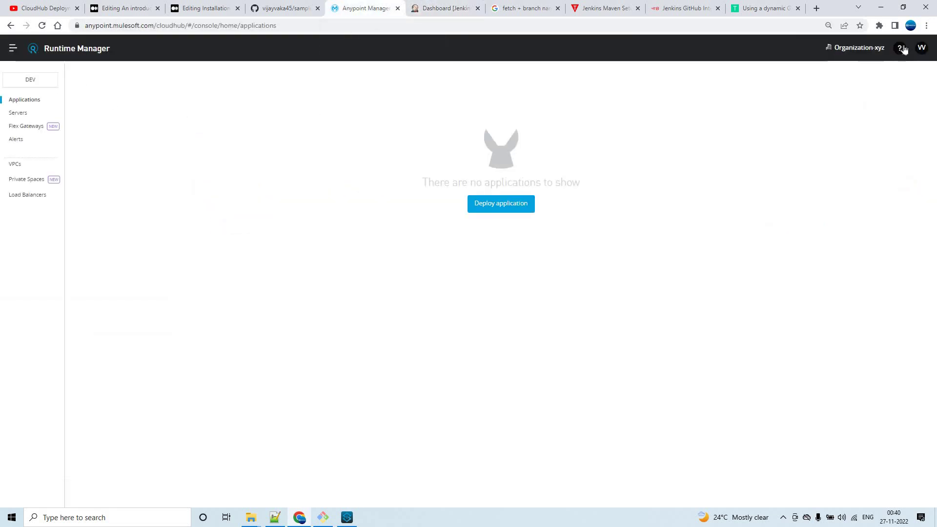
{"action": "left_click", "coordinate": [920, 48]}
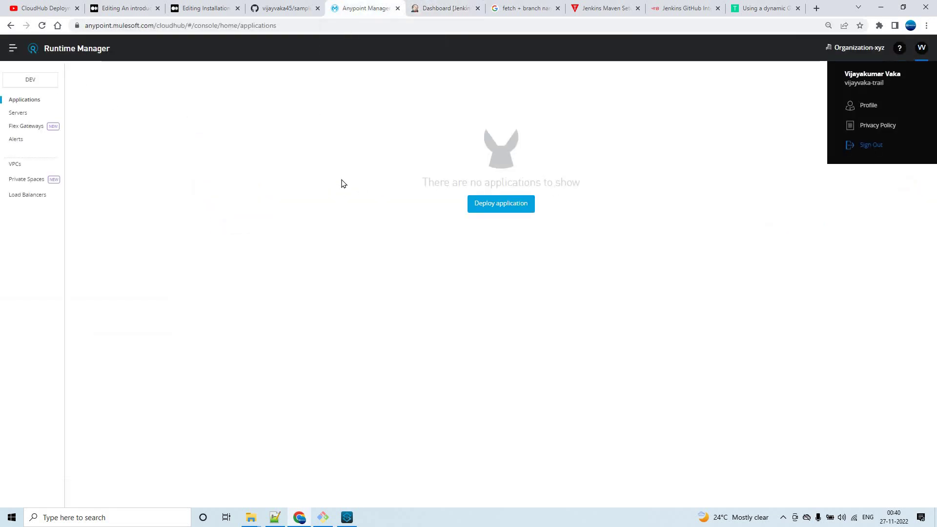
{"action": "key", "text": "F5"}
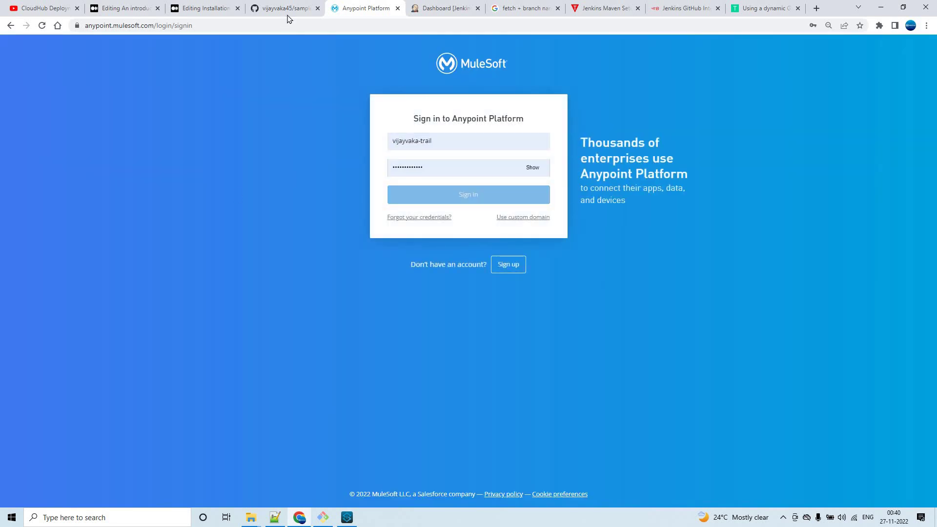
{"action": "key", "text": "Return"}
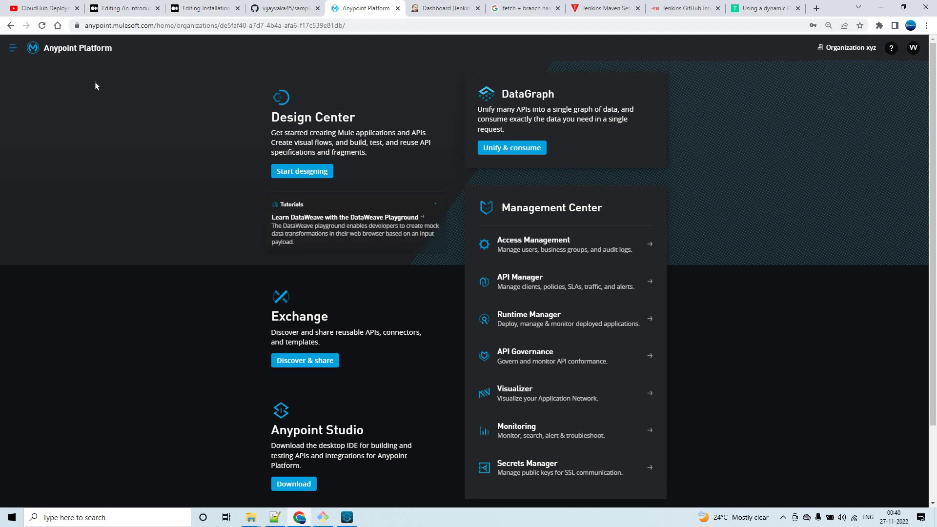
View the sample-mule-api repository's test, dev and feature branches, leaving feature selected.
{"action": "left_click", "coordinate": [302, 9]}
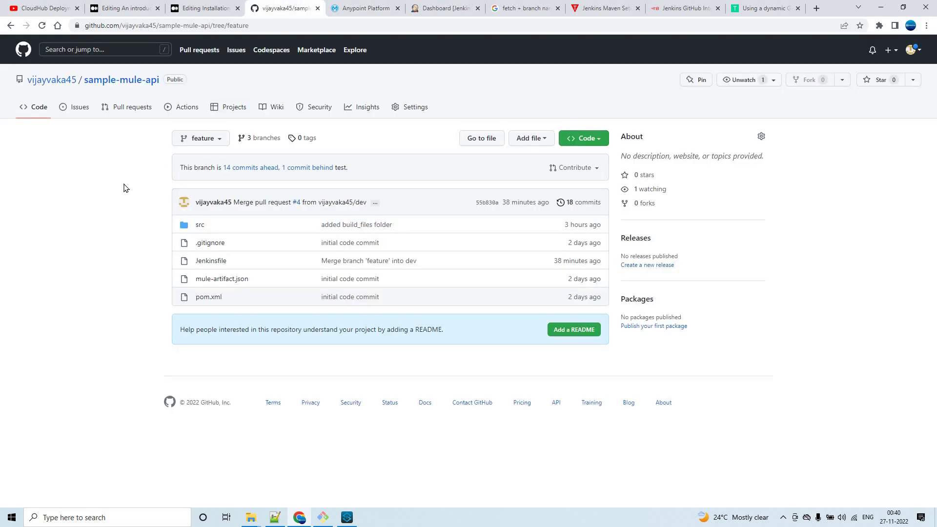
{"action": "left_click", "coordinate": [222, 141]}
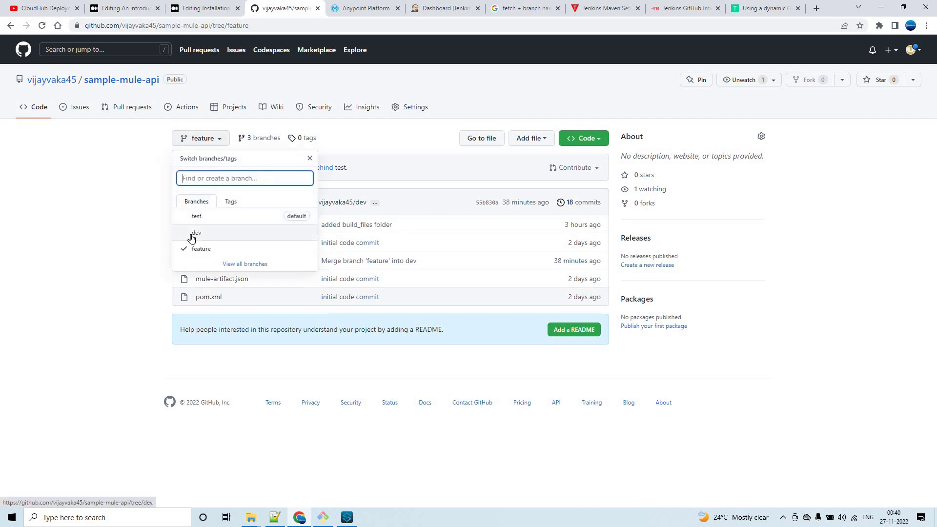
{"action": "left_click", "coordinate": [119, 246]}
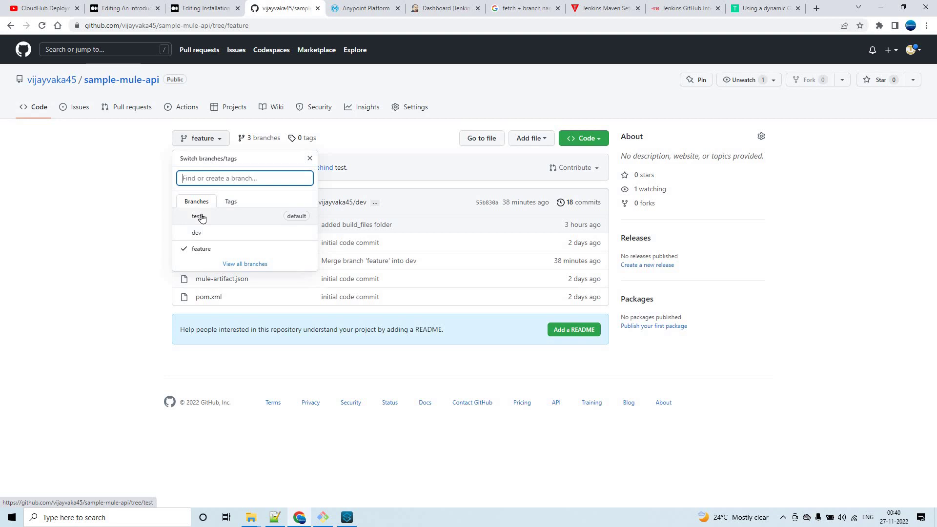
{"action": "left_click", "coordinate": [123, 215]}
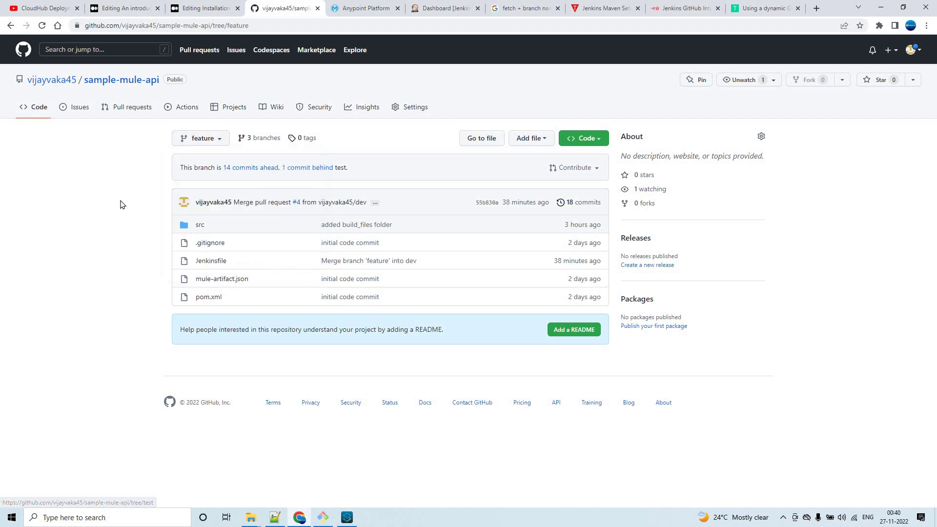
{"action": "left_click", "coordinate": [369, 9]}
Review the Connected App credentials notes in Notepad++, then bring up Anypoint Studio.
{"action": "left_click", "coordinate": [446, 7]}
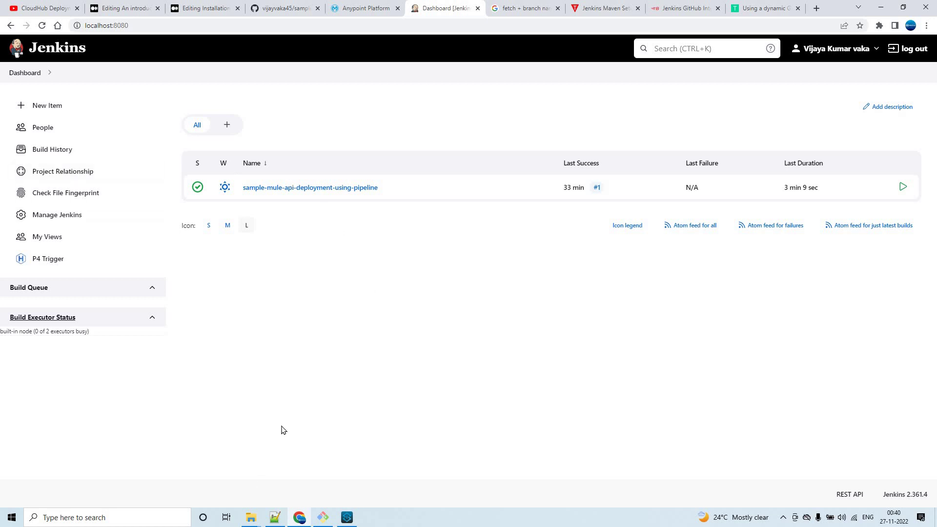
{"action": "left_click", "coordinate": [274, 488]}
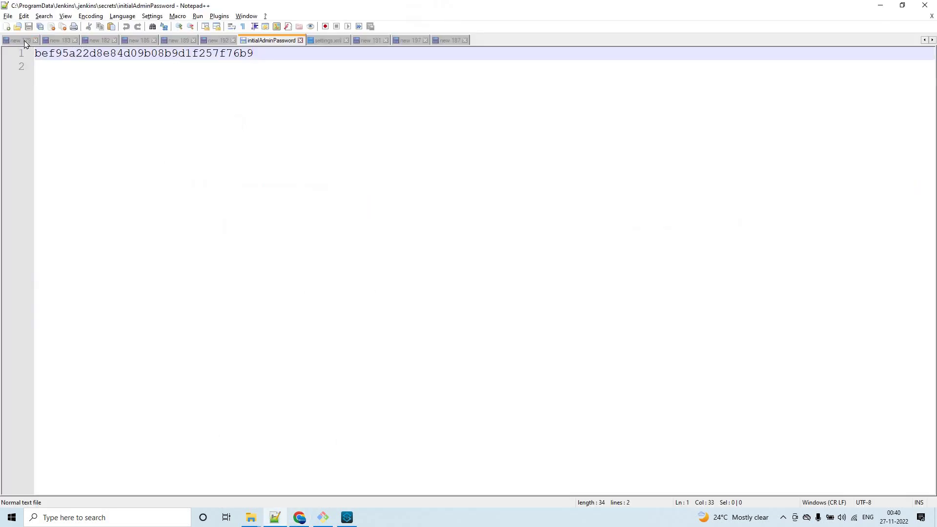
{"action": "left_click", "coordinate": [449, 40]}
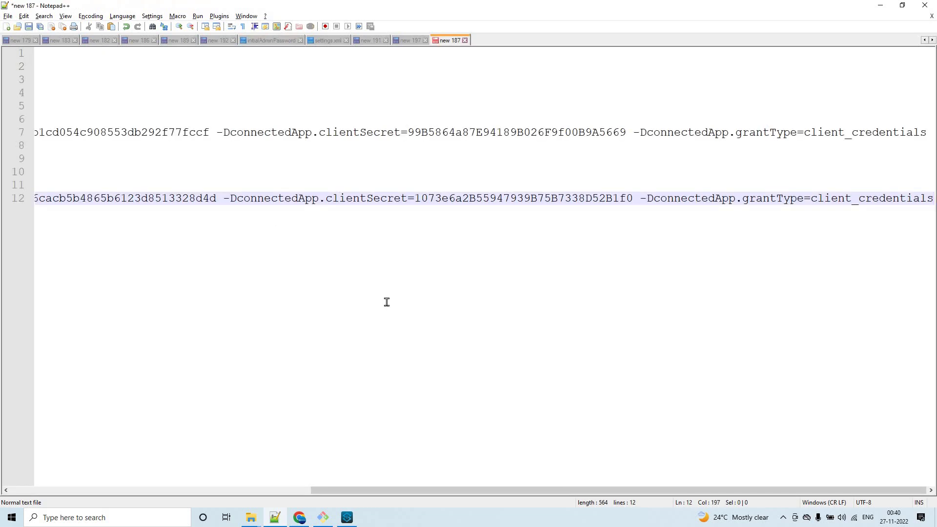
{"action": "key", "text": "ctrl+Home"}
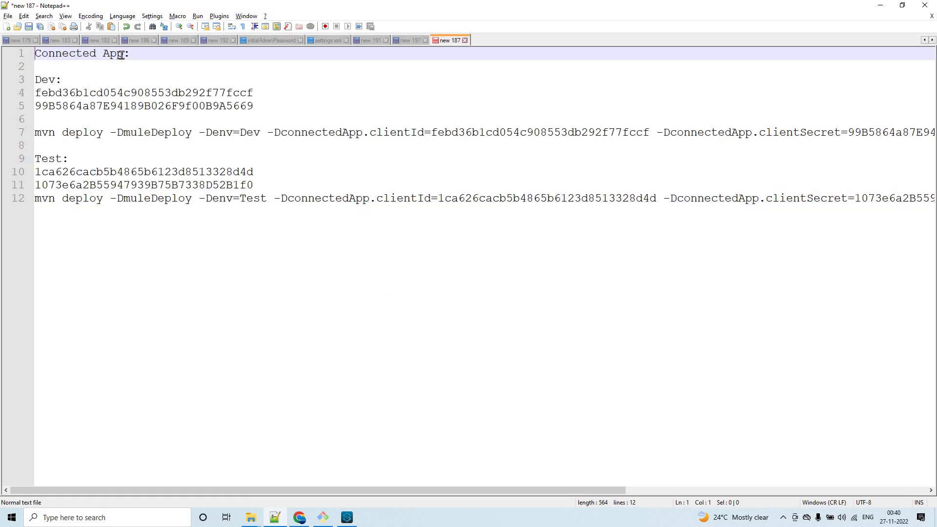
{"action": "left_click_drag", "start_coordinate": [125, 54], "coordinate": [14, 54]}
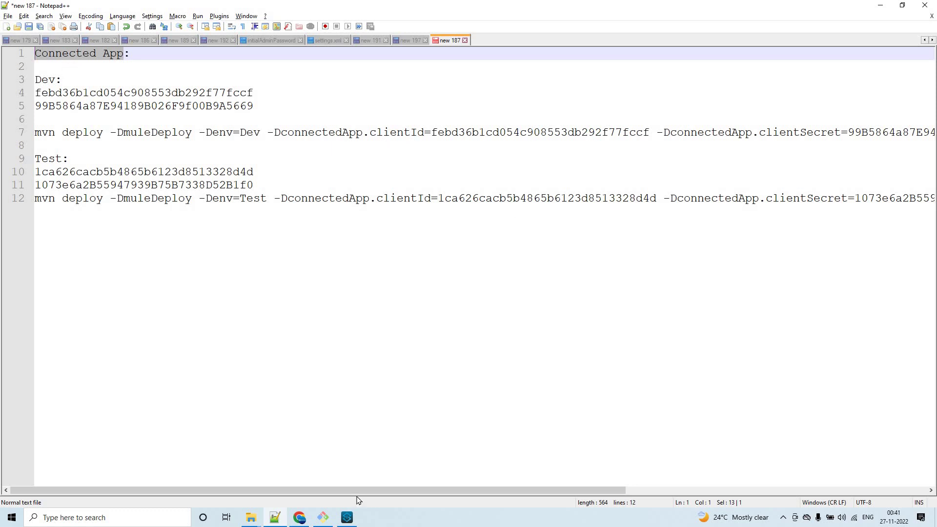
{"action": "left_click", "coordinate": [347, 518]}
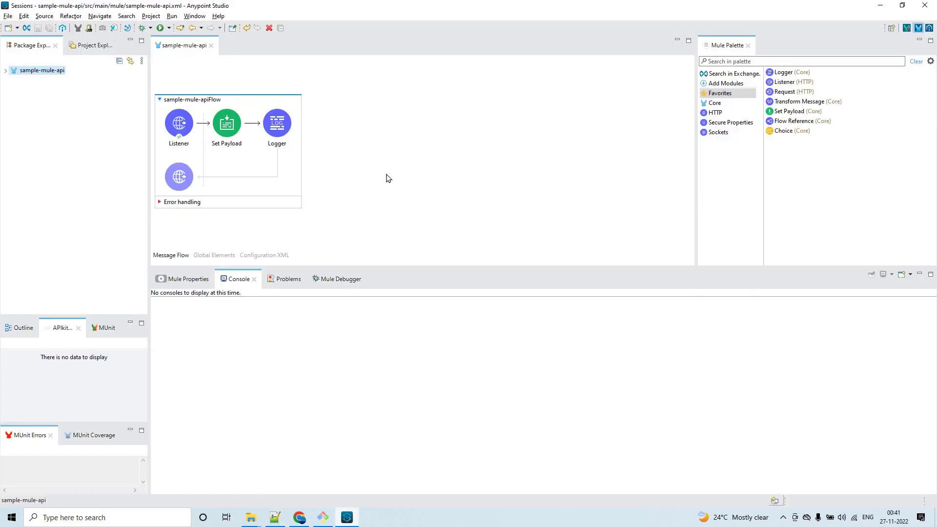
Inspect the Set Payload and Logger settings in the sample-mule-api flow.
{"action": "left_click", "coordinate": [227, 137]}
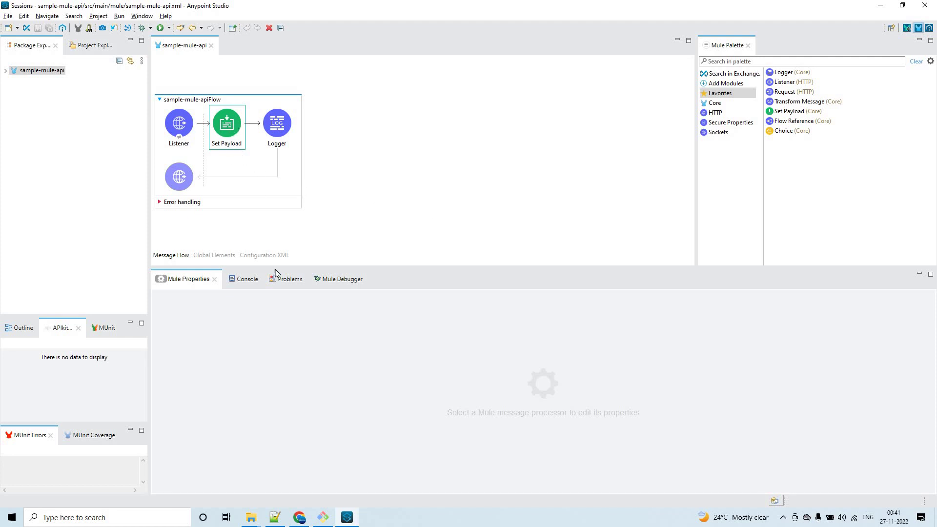
{"action": "left_click", "coordinate": [253, 283]}
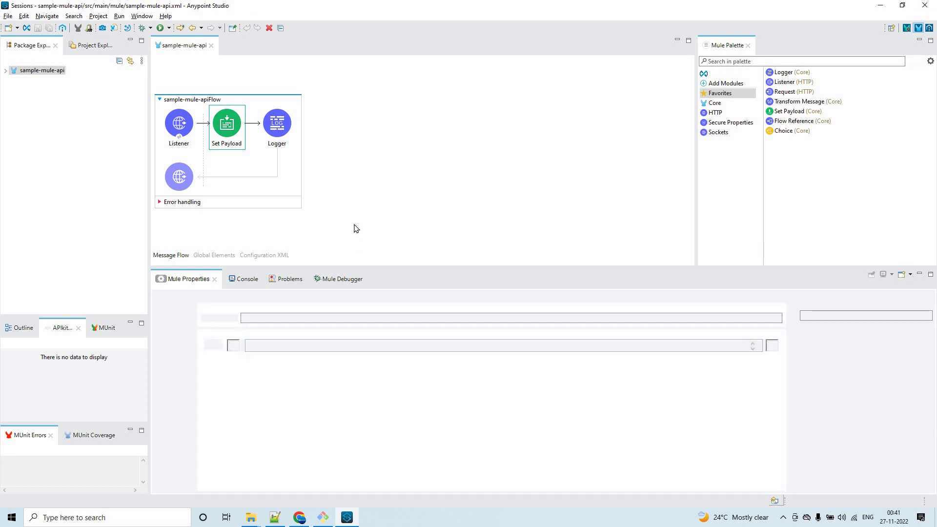
{"action": "left_click", "coordinate": [229, 130]}
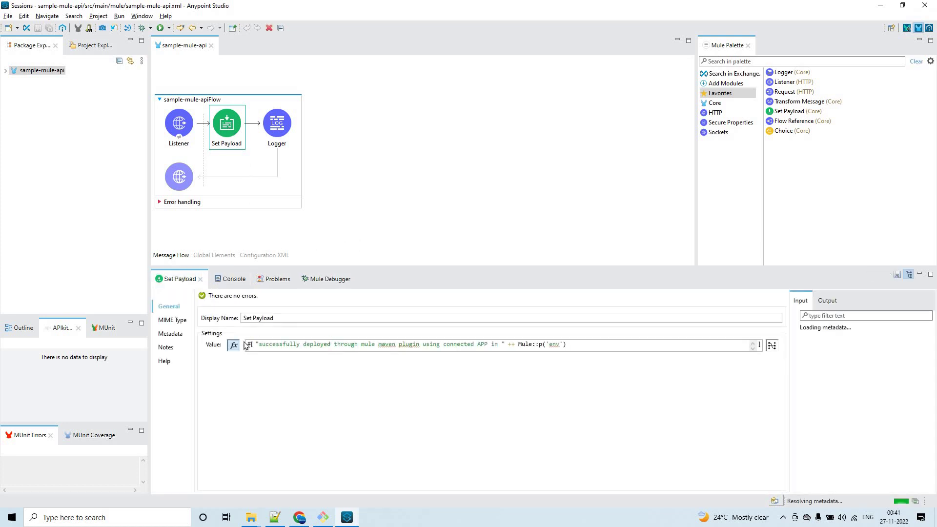
{"action": "left_click", "coordinate": [275, 129]}
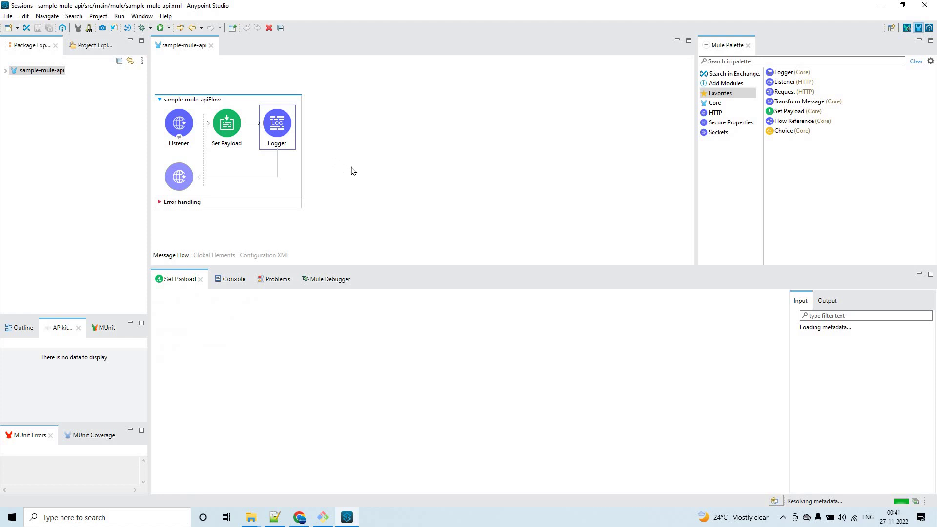
Expand sample-mule-api and src/main/resources, and open pom.xml.
{"action": "left_click", "coordinate": [4, 71]}
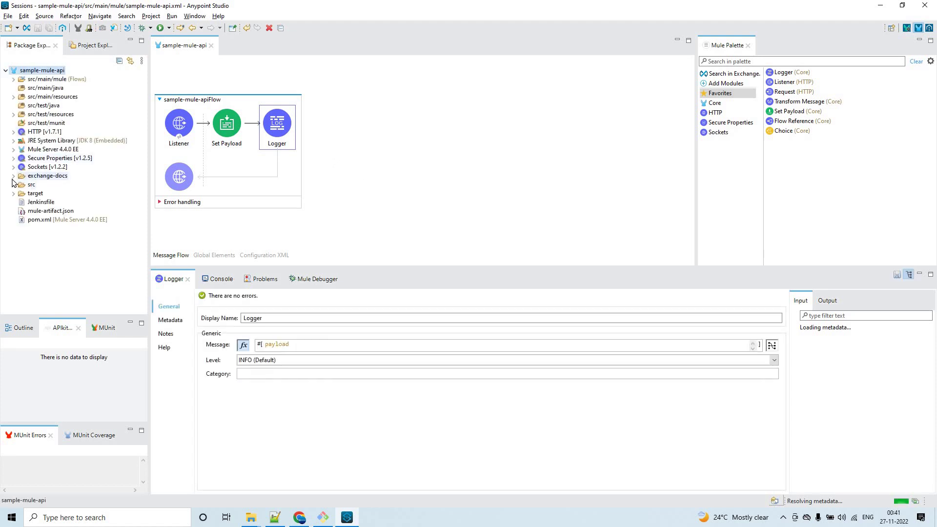
{"action": "left_click", "coordinate": [13, 97]}
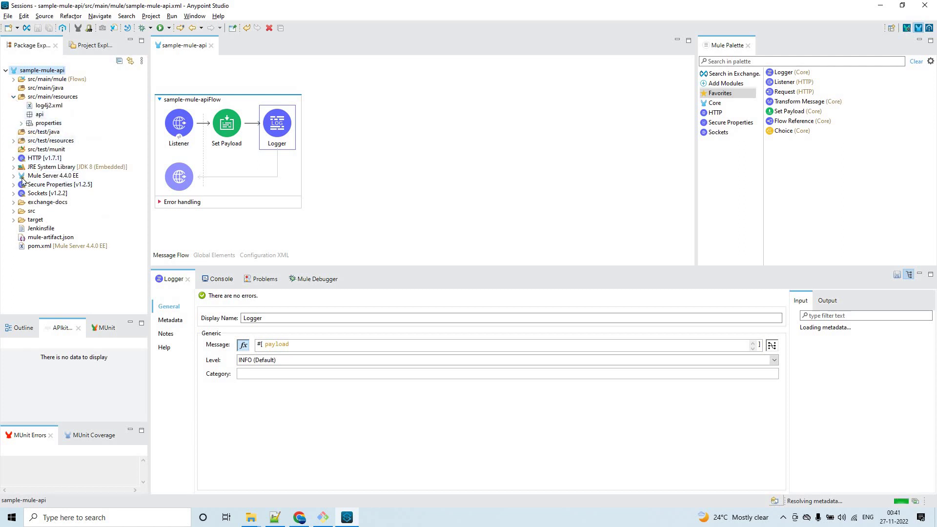
{"action": "double_click", "coordinate": [35, 246]}
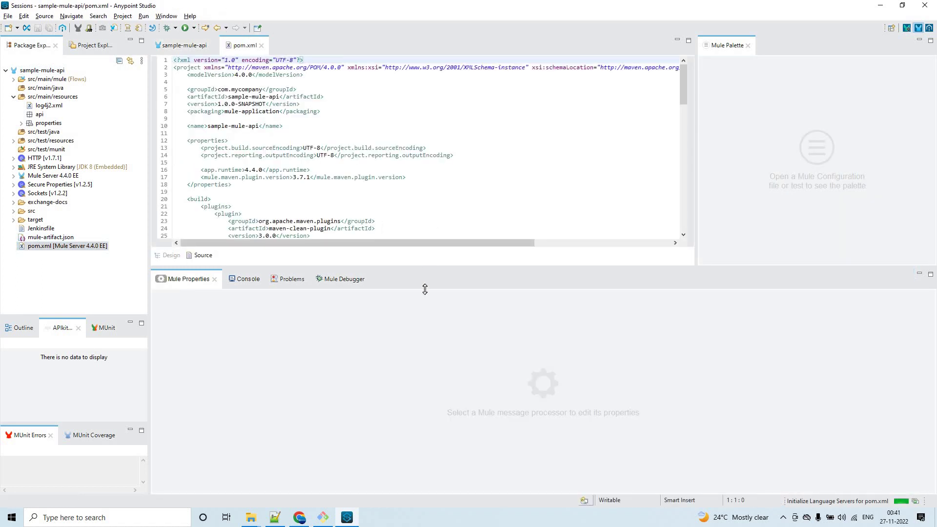
Enlarge the pom.xml editor and highlight its cloudHubDeployment configuration block.
{"action": "left_click_drag", "start_coordinate": [425, 289], "coordinate": [432, 403]}
{"action": "scroll", "coordinate": [470, 238], "scroll_direction": "down", "scroll_amount": 4}
{"action": "scroll", "coordinate": [362, 215], "scroll_direction": "down", "scroll_amount": 2}
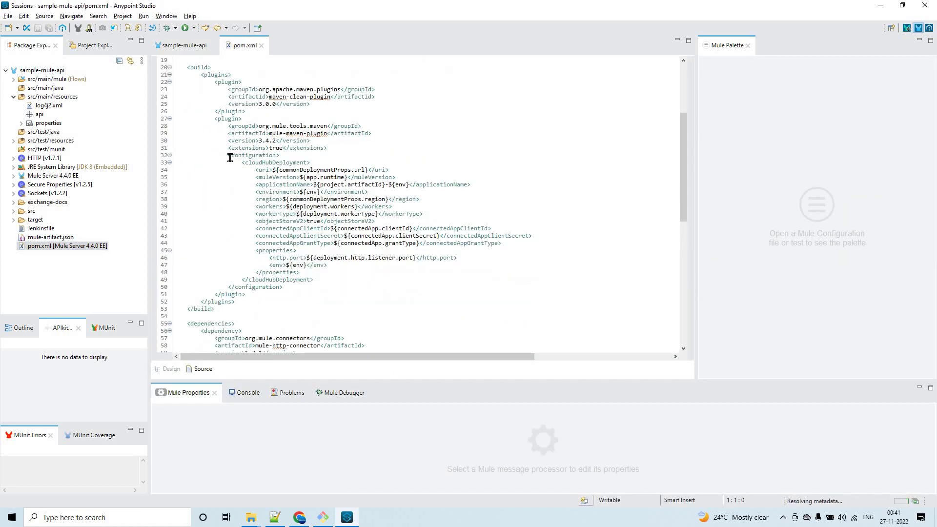
{"action": "left_click_drag", "start_coordinate": [228, 156], "coordinate": [336, 295]}
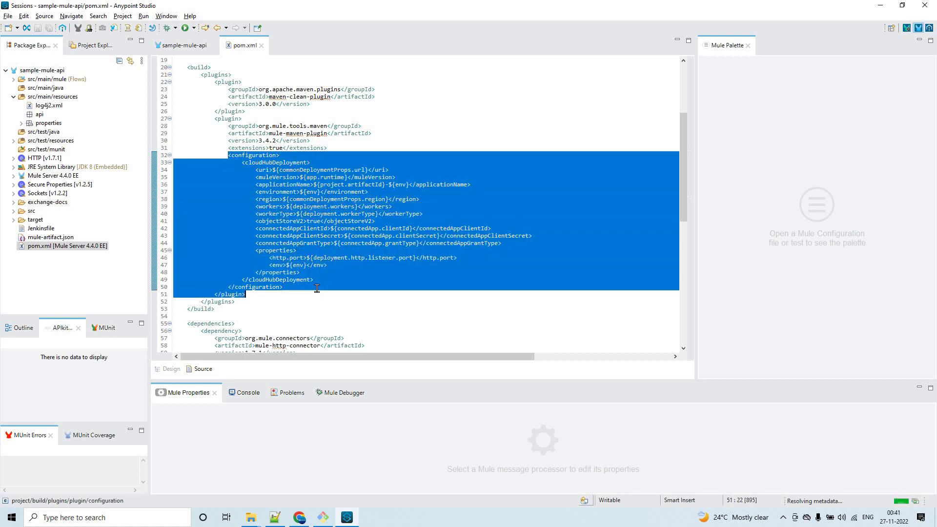
Open config-common.yaml from the properties folder.
{"action": "left_click", "coordinate": [282, 155]}
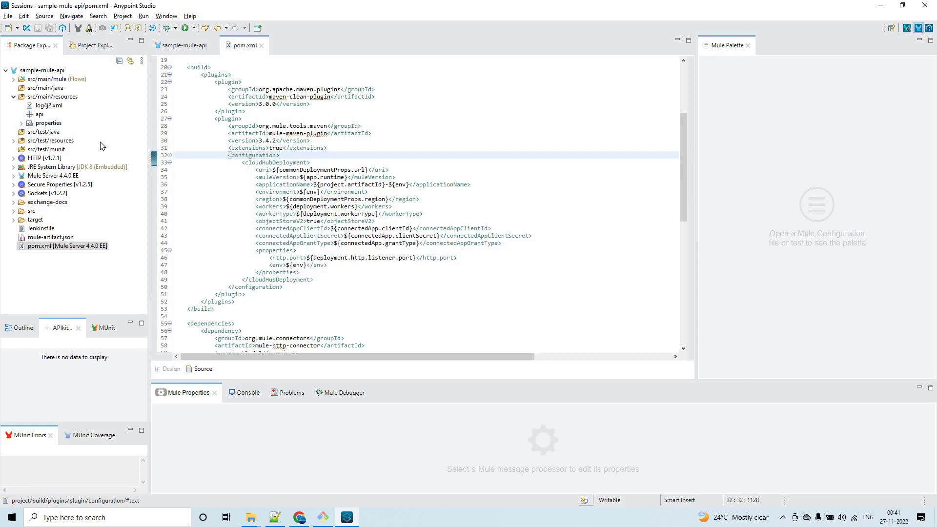
{"action": "left_click", "coordinate": [22, 123]}
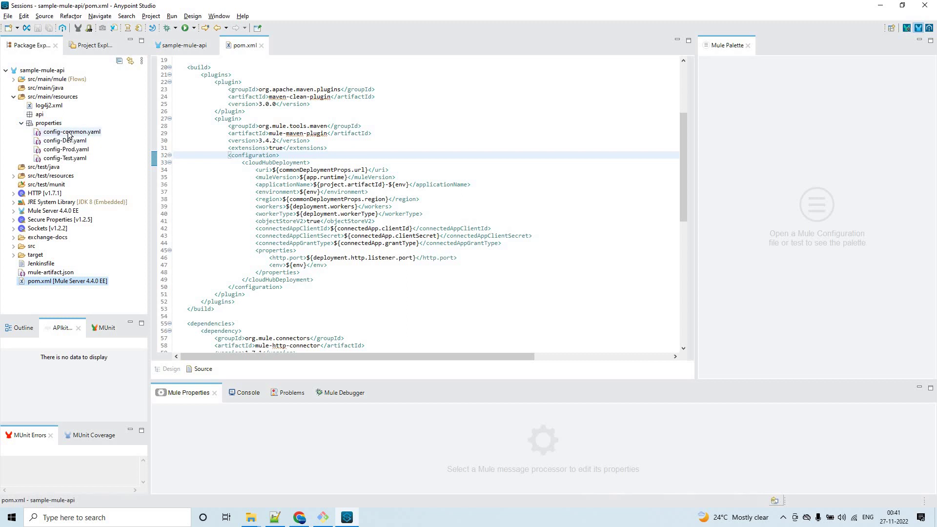
{"action": "double_click", "coordinate": [69, 133]}
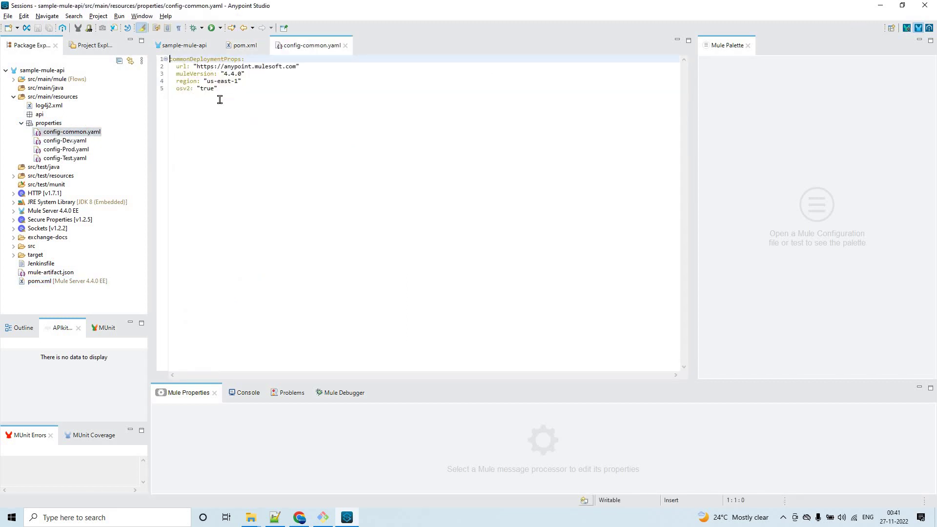
Open the config-Dev, config-Prod and config-Test YAML files, then collapse the properties folder.
{"action": "double_click", "coordinate": [65, 140]}
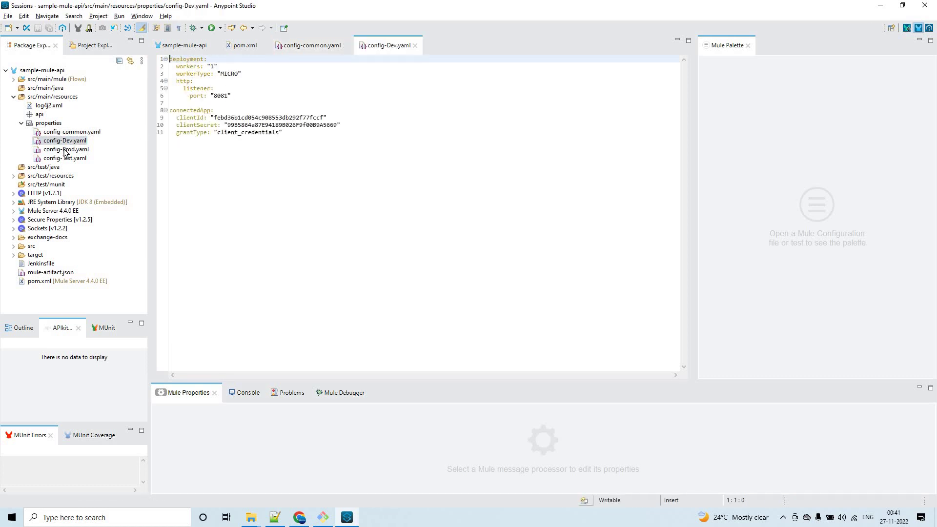
{"action": "double_click", "coordinate": [66, 149]}
{"action": "double_click", "coordinate": [65, 158]}
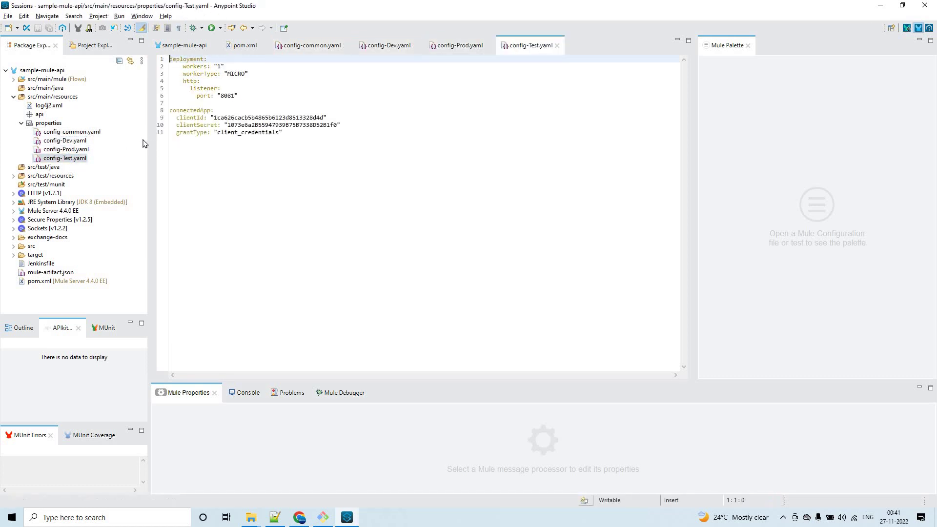
{"action": "double_click", "coordinate": [51, 123]}
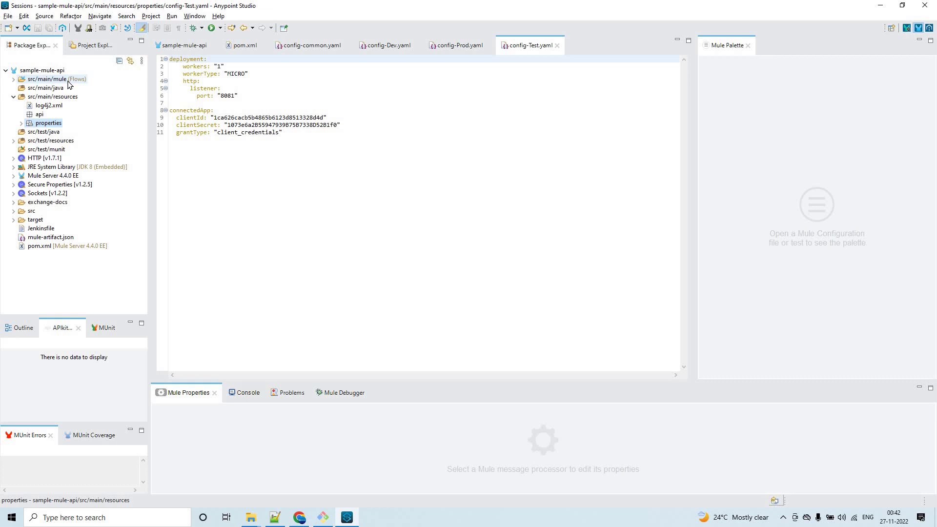
Close all editor tabs, open the sample-mule-api flow, and switch to the Notepad++ notes.
{"action": "double_click", "coordinate": [68, 81]}
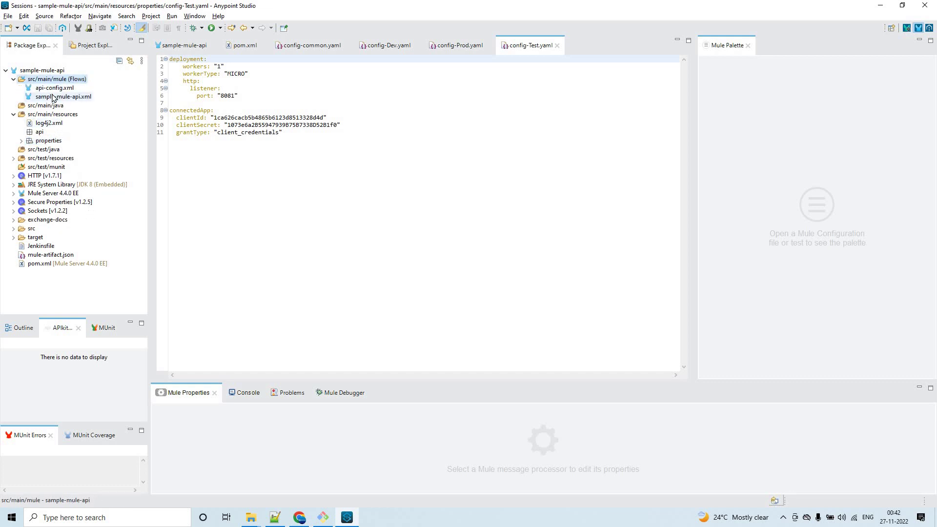
{"action": "right_click", "coordinate": [512, 46]}
{"action": "left_click", "coordinate": [532, 88]}
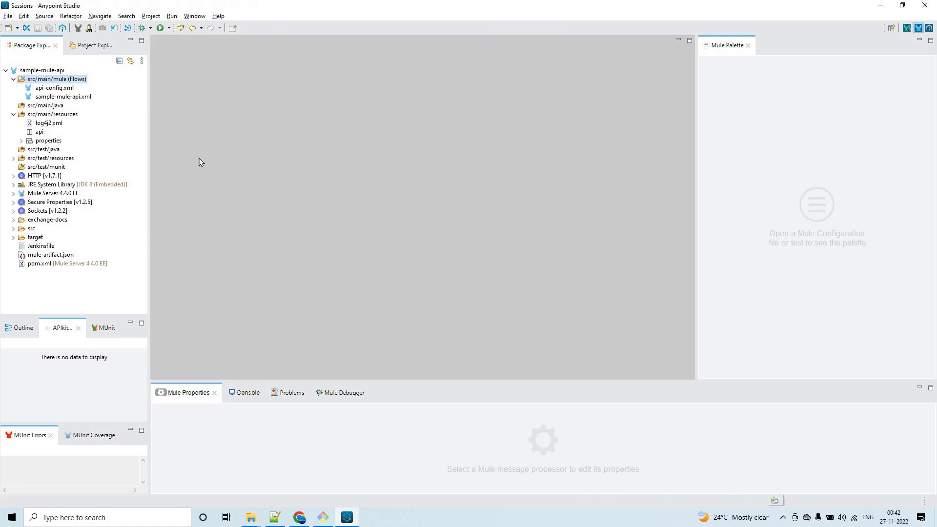
{"action": "double_click", "coordinate": [62, 96]}
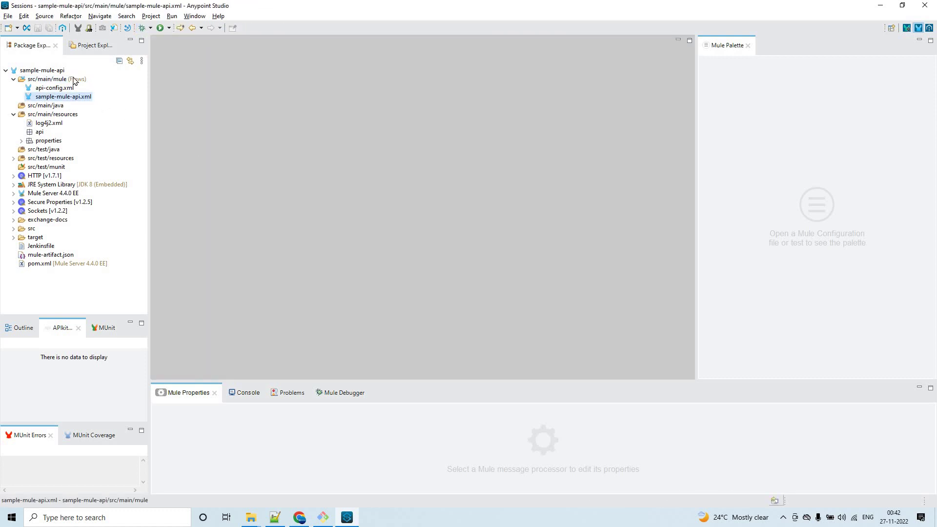
{"action": "double_click", "coordinate": [51, 71]}
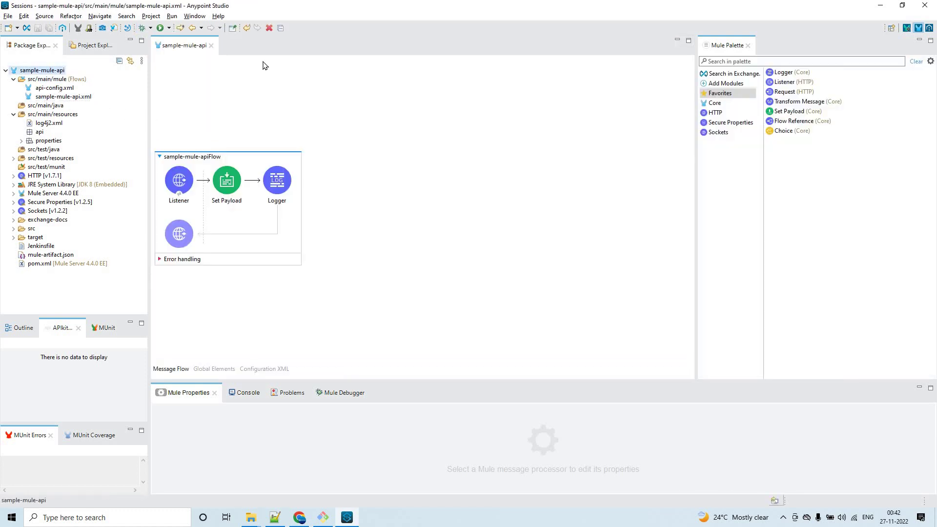
{"action": "left_click", "coordinate": [882, 6]}
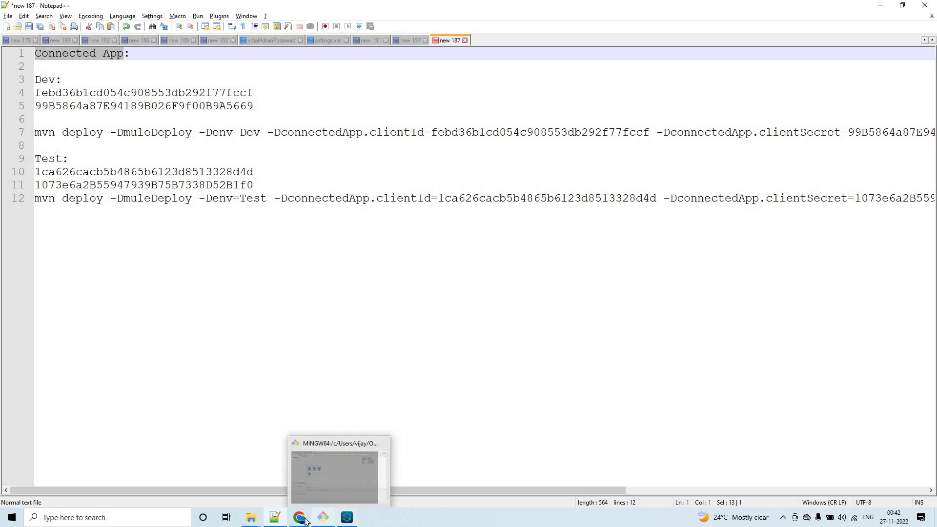
Check the Jenkins dashboard and the sample-mule-api GitHub repository in Chrome.
{"action": "mouse_move", "coordinate": [305, 521]}
{"action": "left_click", "coordinate": [309, 495]}
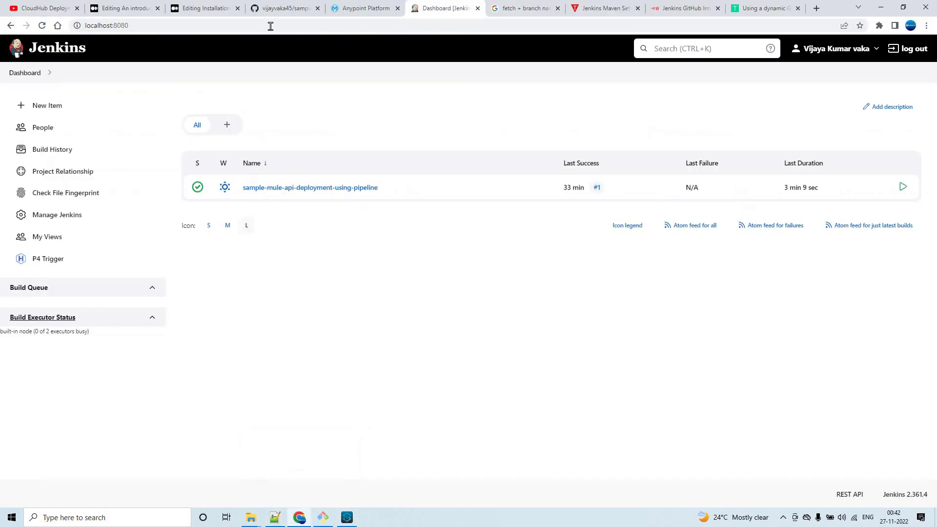
{"action": "left_click", "coordinate": [285, 6]}
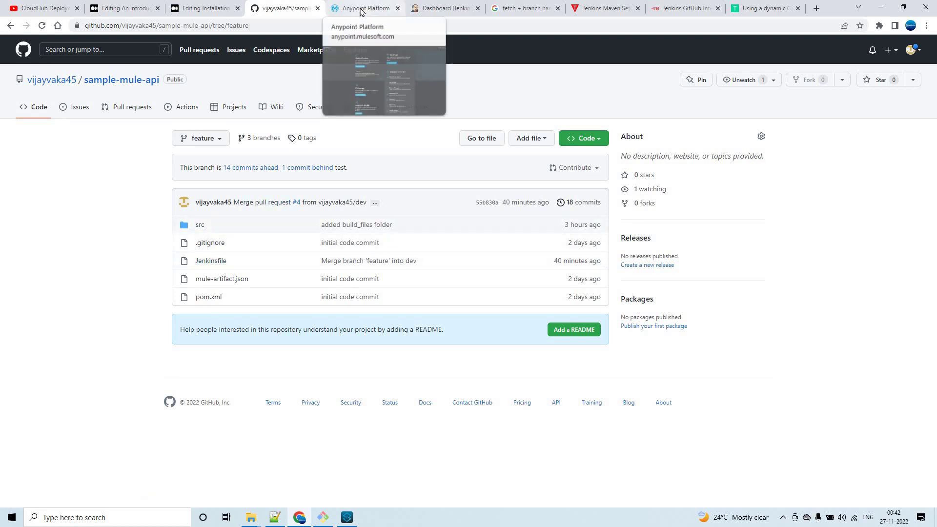
{"action": "left_click", "coordinate": [438, 6]}
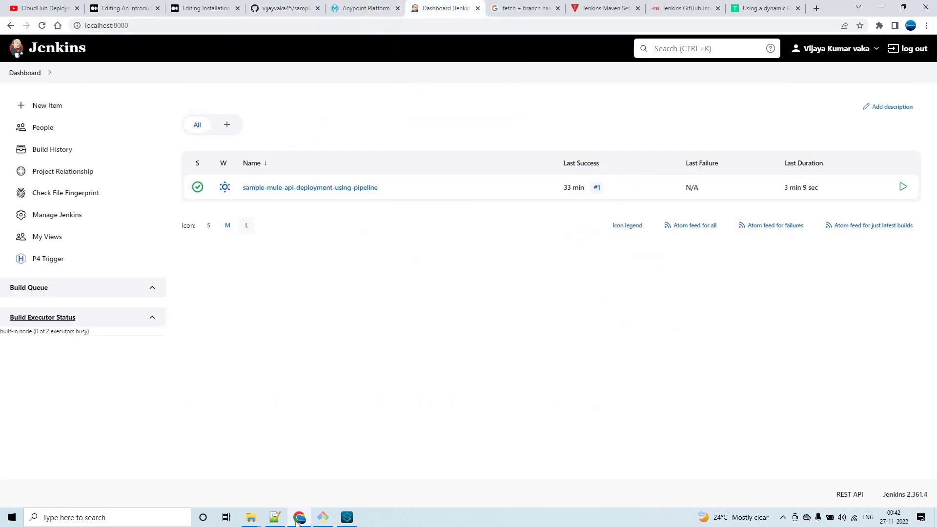
Return briefly to Notepad++, then show the 'CloudHub Deployment using Mule Maven Plugin' playlist tab.
{"action": "left_click", "coordinate": [286, 516]}
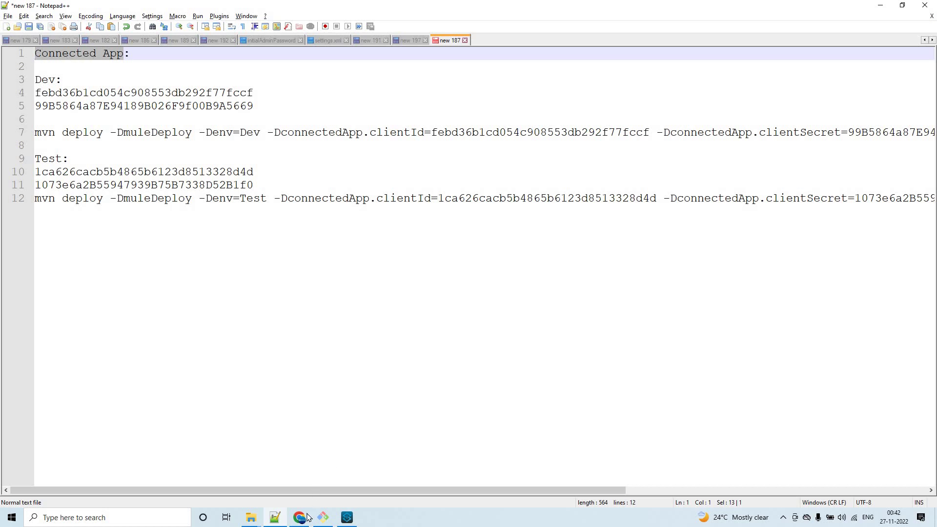
{"action": "mouse_move", "coordinate": [301, 517]}
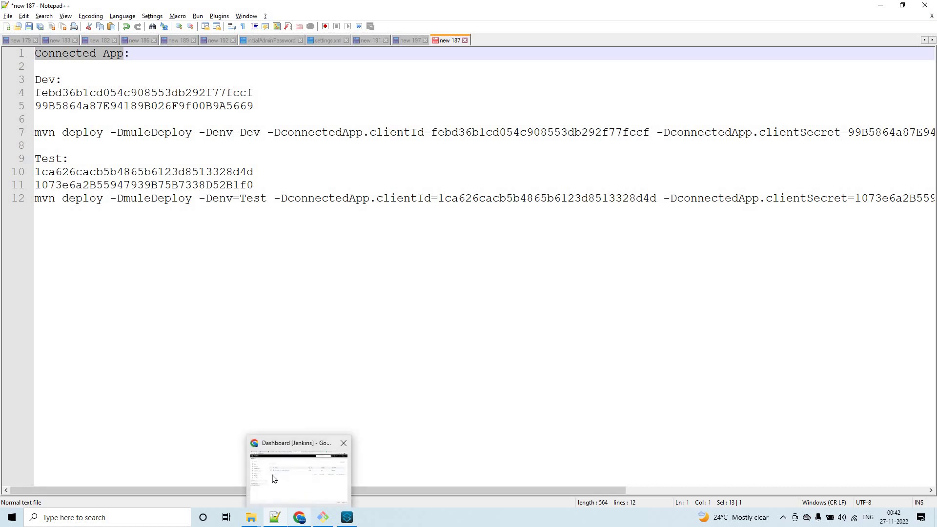
{"action": "left_click", "coordinate": [301, 476]}
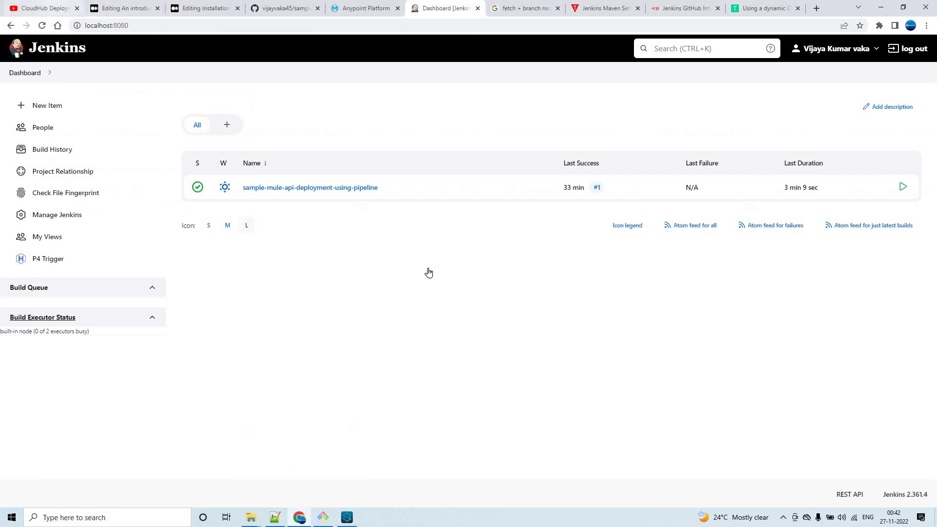
{"action": "key", "text": "ctrl+1"}
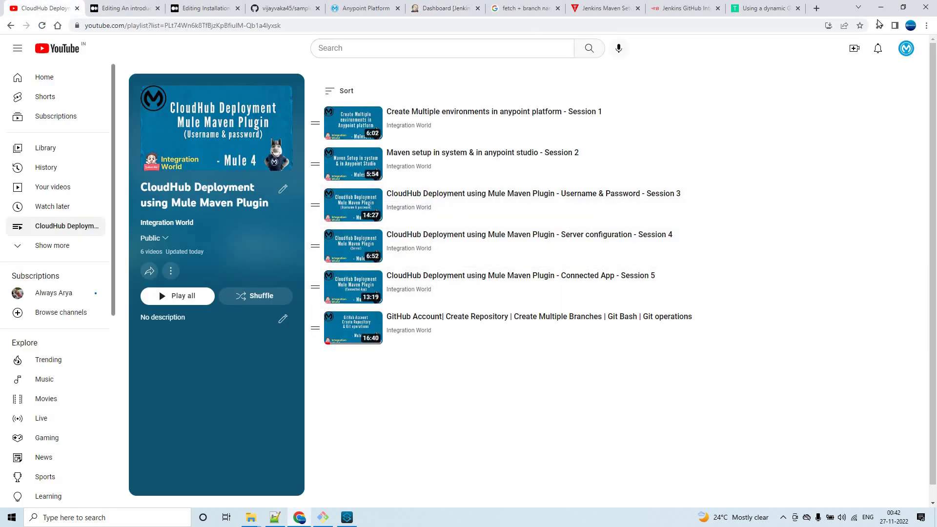
Read the Dev and Test mvn deploy commands through their ending grantType=client_credentials.
{"action": "left_click", "coordinate": [881, 7]}
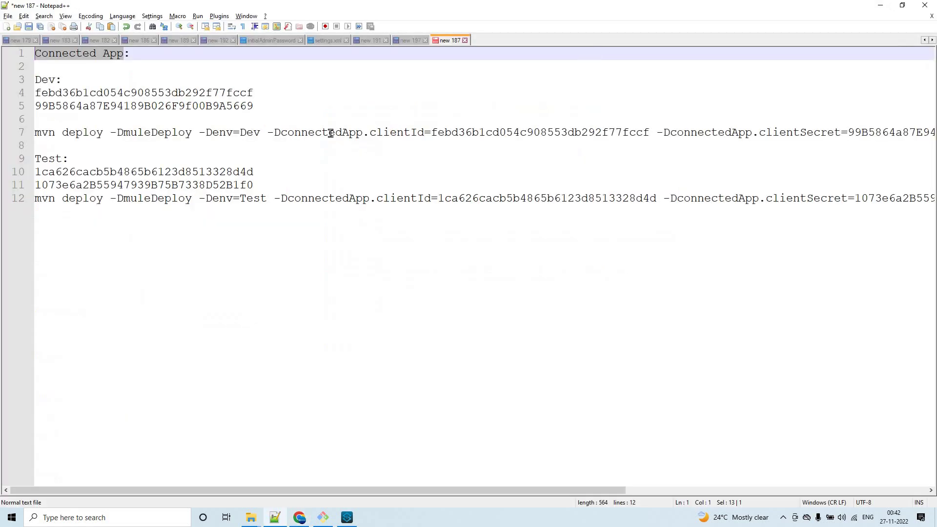
{"action": "left_click_drag", "start_coordinate": [296, 492], "coordinate": [596, 492]}
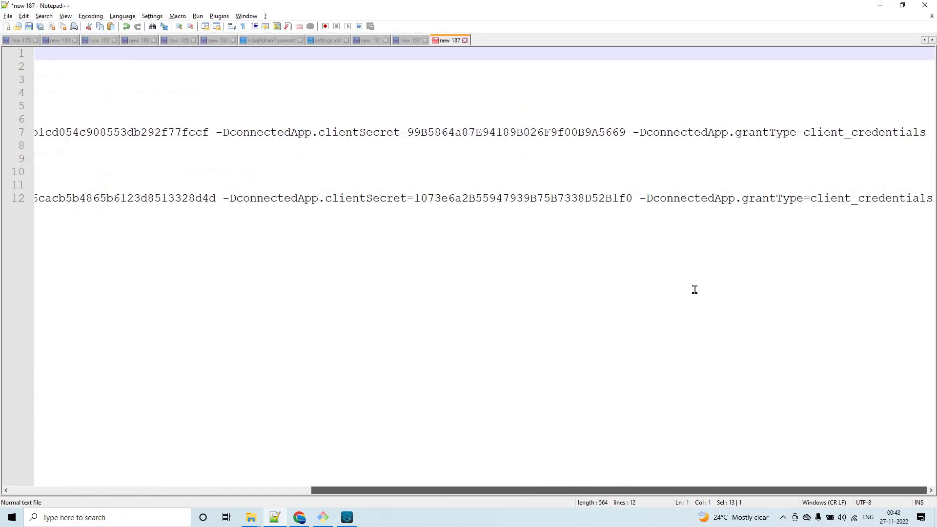
{"action": "double_click", "coordinate": [877, 133]}
{"action": "left_click_drag", "start_coordinate": [422, 492], "coordinate": [18, 483]}
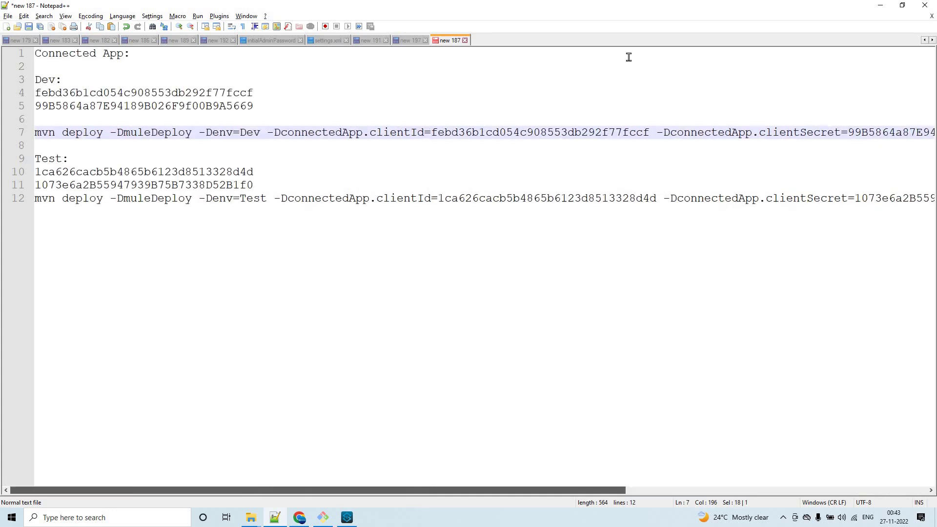
Minimize Notepad++ and File Explorer to clear the desktop.
{"action": "left_click", "coordinate": [880, 6]}
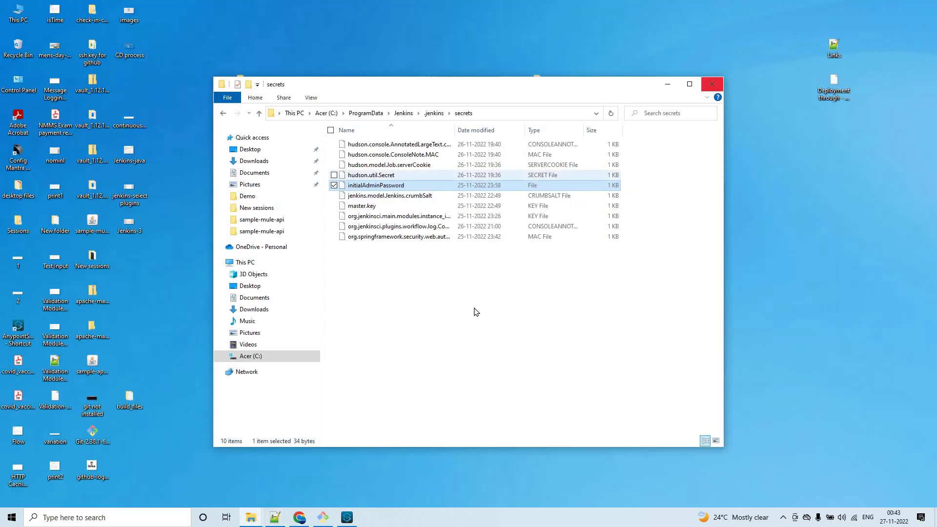
{"action": "left_click", "coordinate": [667, 84]}
{"action": "left_click", "coordinate": [299, 518]}
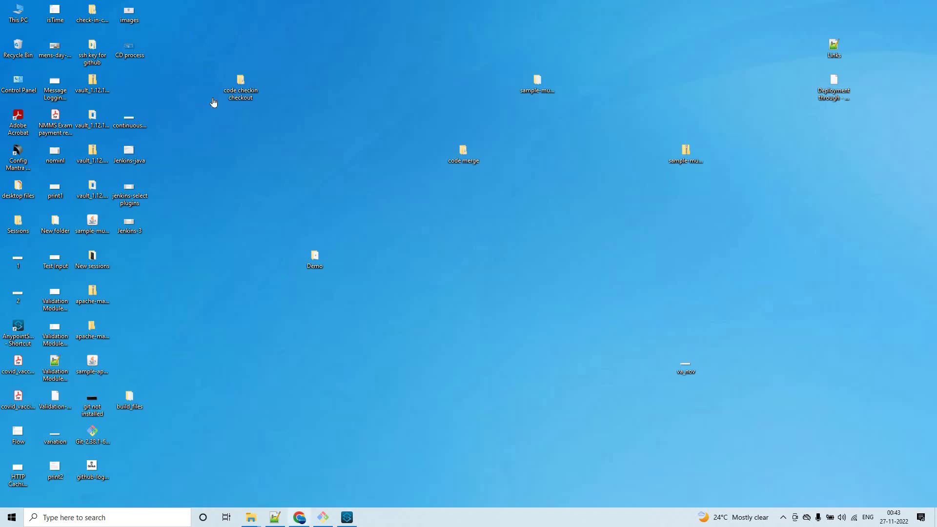
Open the Available tab of Jenkins's Plugin Manager from Manage Jenkins.
{"action": "left_click", "coordinate": [430, 9]}
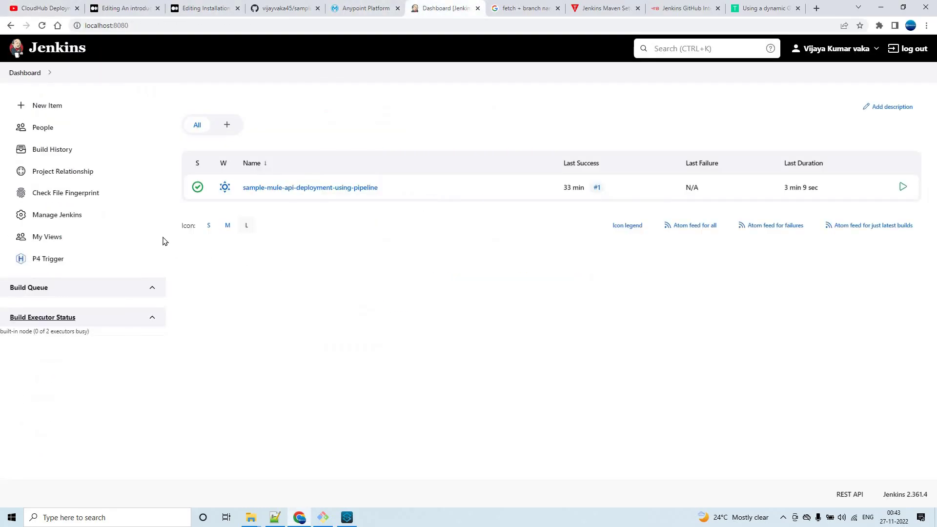
{"action": "left_click", "coordinate": [58, 220]}
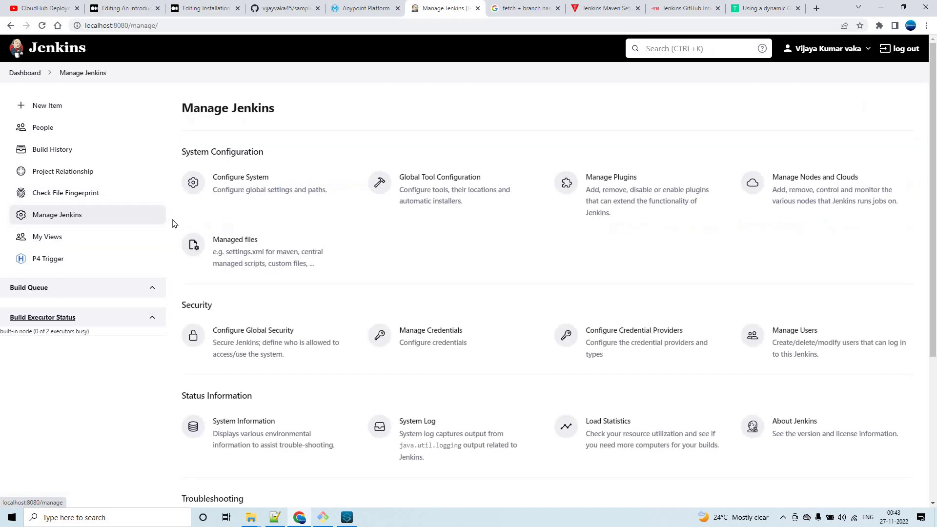
{"action": "left_click", "coordinate": [605, 178]}
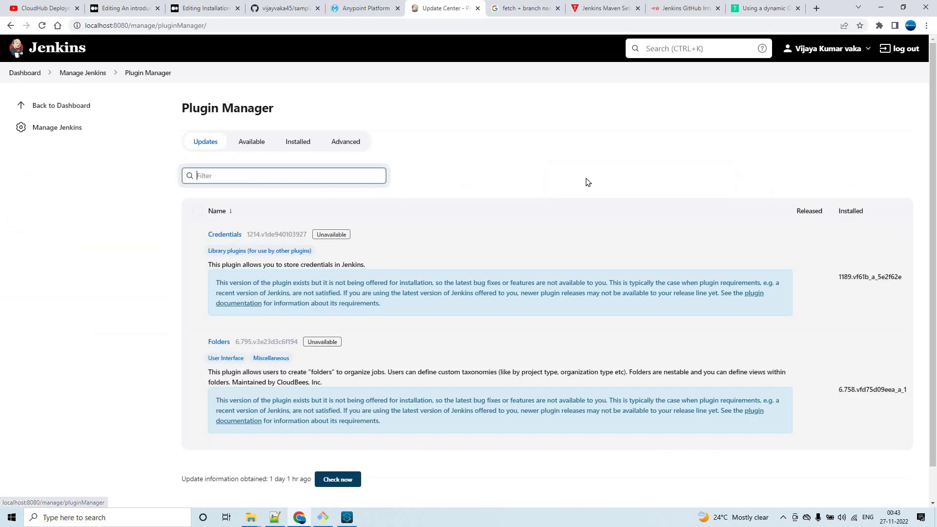
{"action": "left_click", "coordinate": [256, 145]}
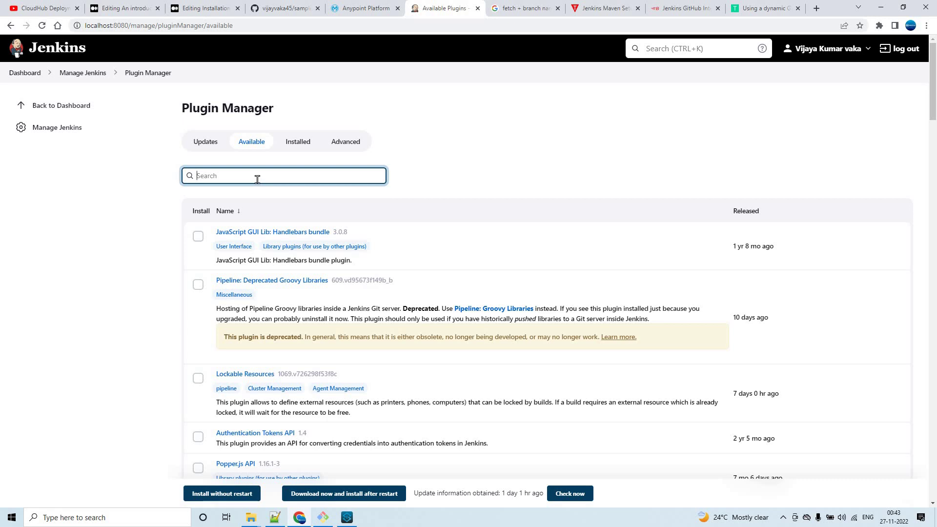
Filter plugins by 'git' and tick Git Pipeline for Blue Ocean and Docker API.
{"action": "type", "text": "git"}
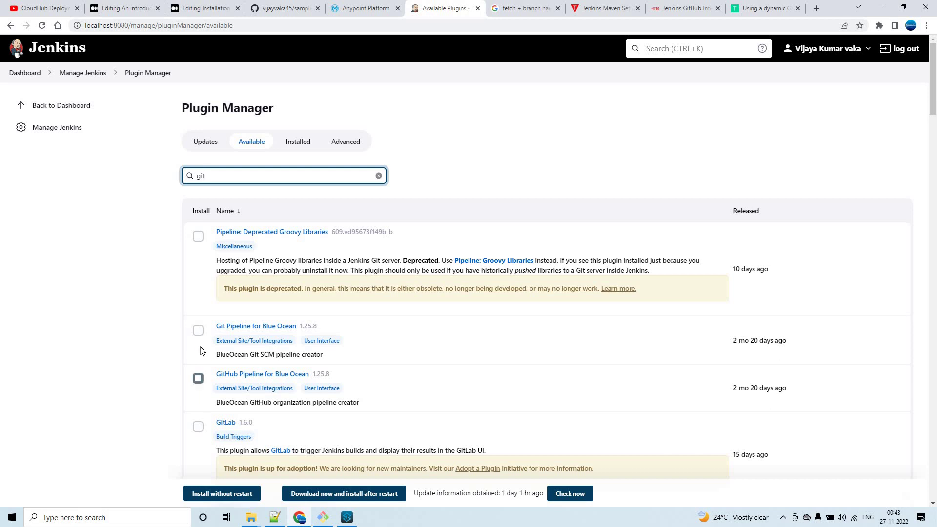
{"action": "left_click", "coordinate": [198, 331]}
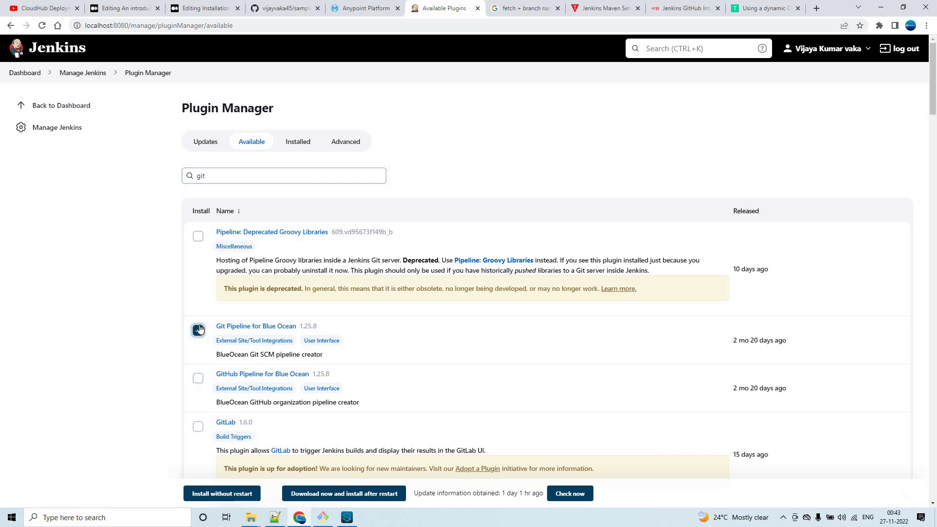
{"action": "scroll", "coordinate": [201, 390], "scroll_direction": "down", "scroll_amount": 2}
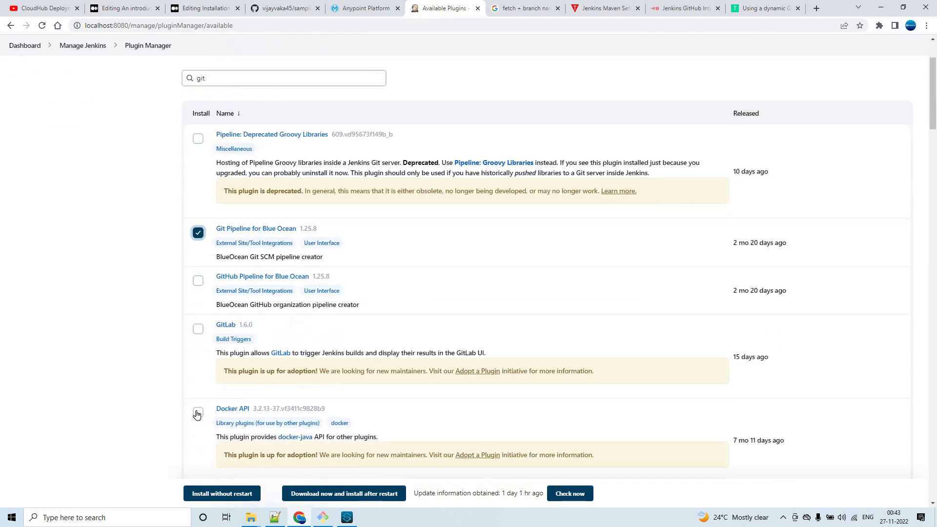
{"action": "left_click", "coordinate": [197, 412]}
{"action": "scroll", "coordinate": [138, 163], "scroll_direction": "up", "scroll_amount": 3}
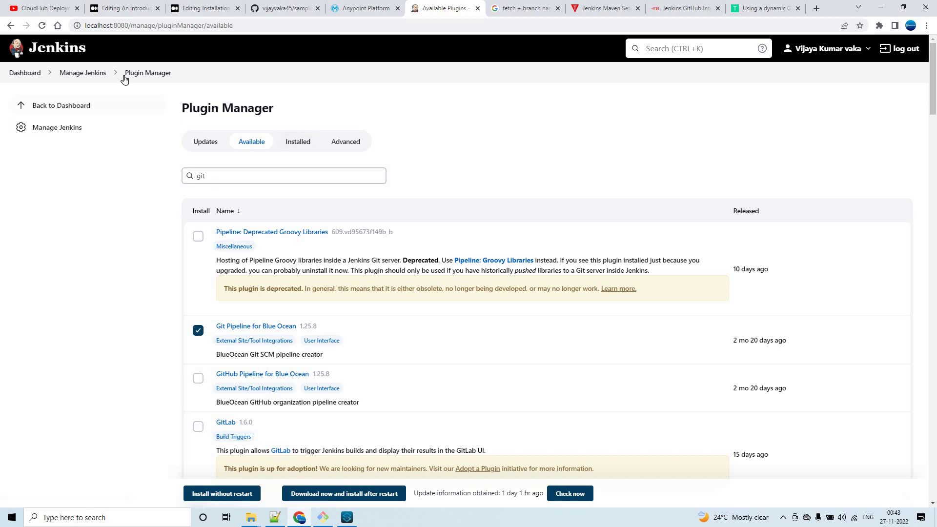
Create a new Freestyle project item named sample-mule-api-devdeployment and open its configuration.
{"action": "left_click", "coordinate": [27, 72]}
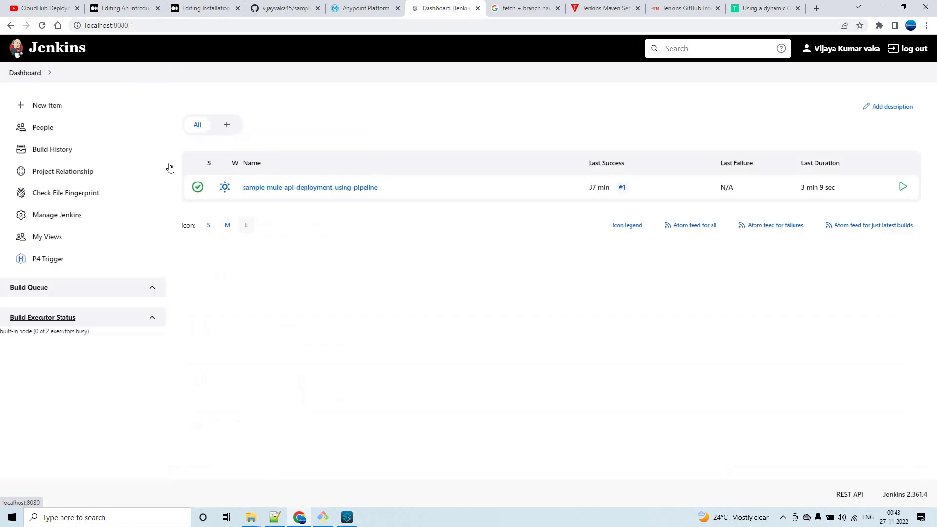
{"action": "left_click", "coordinate": [57, 110]}
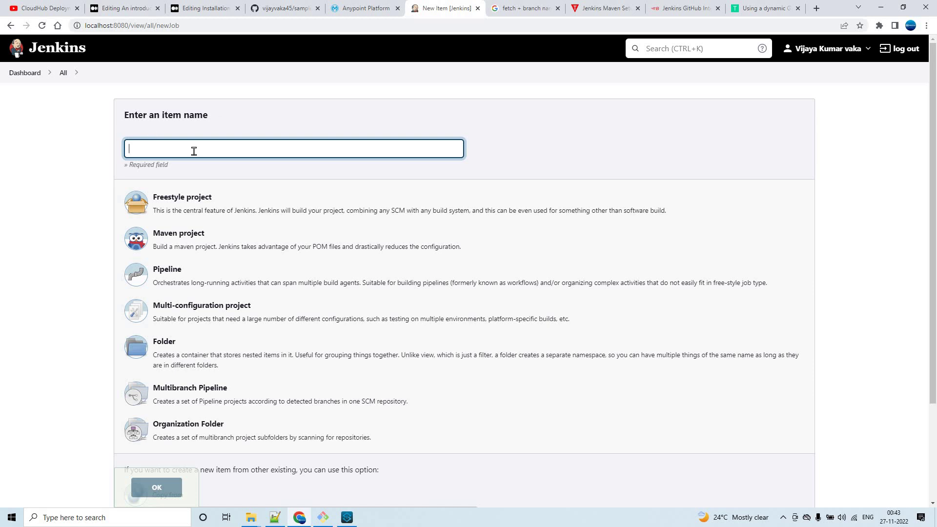
{"action": "type", "text": "amp"}
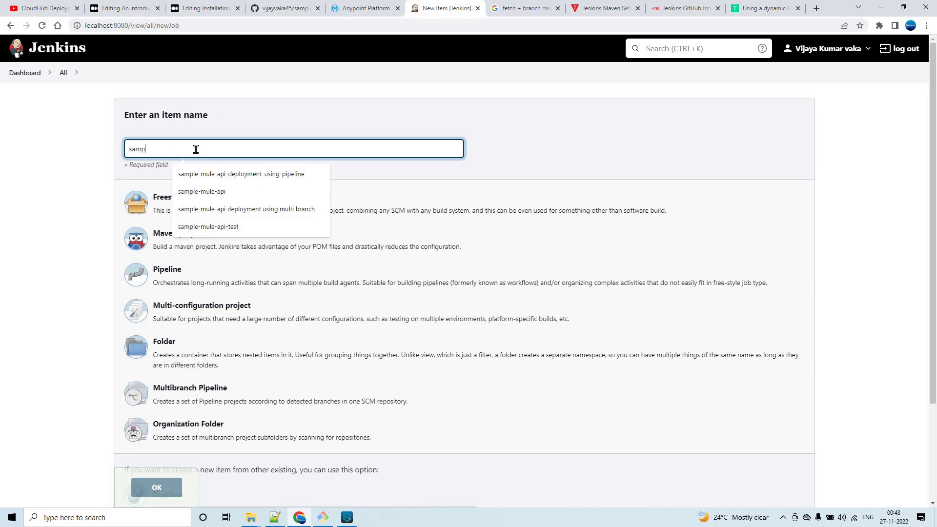
{"action": "left_click", "coordinate": [201, 191]}
{"action": "type", "text": "-mule-api-"}
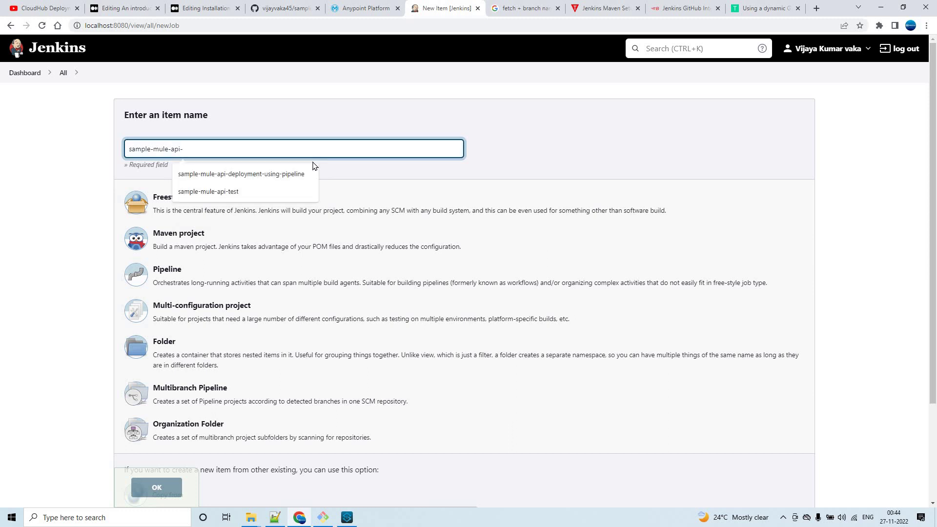
{"action": "type", "text": "devo"}
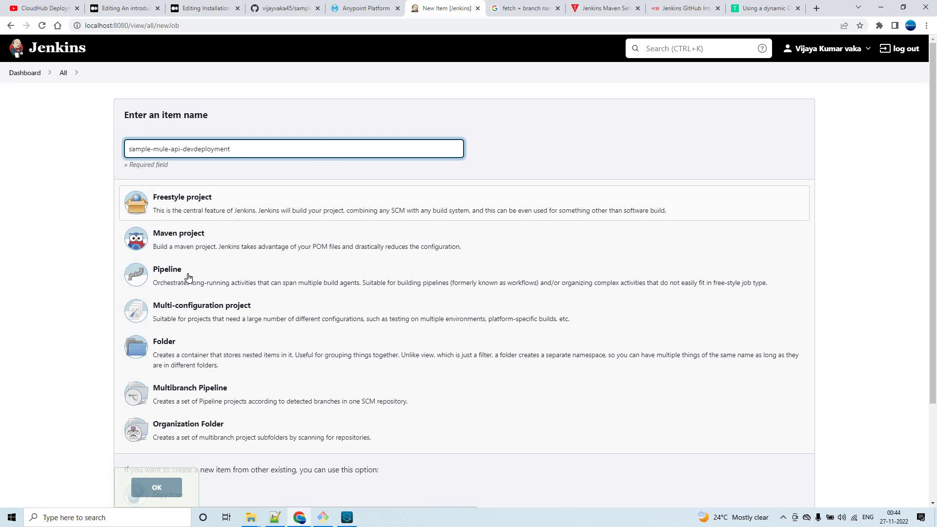
{"action": "left_click", "coordinate": [209, 277]}
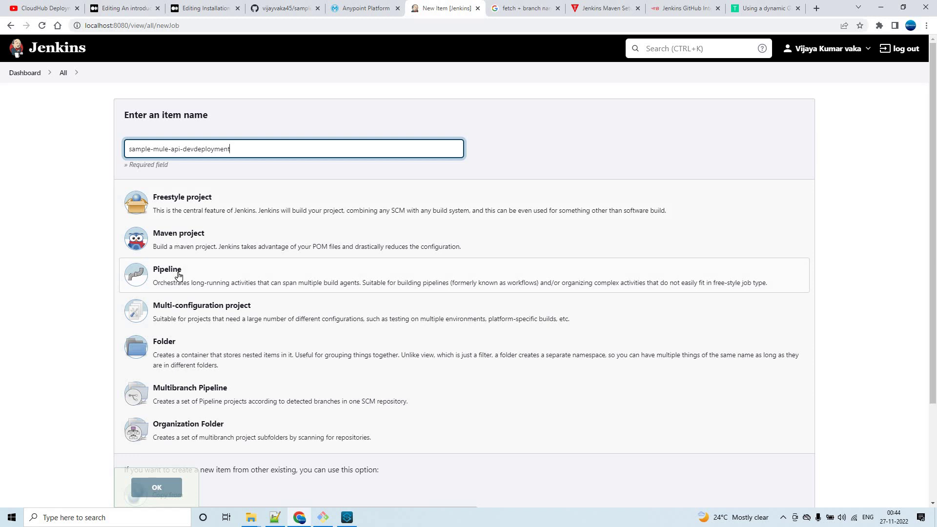
{"action": "left_click", "coordinate": [231, 198]}
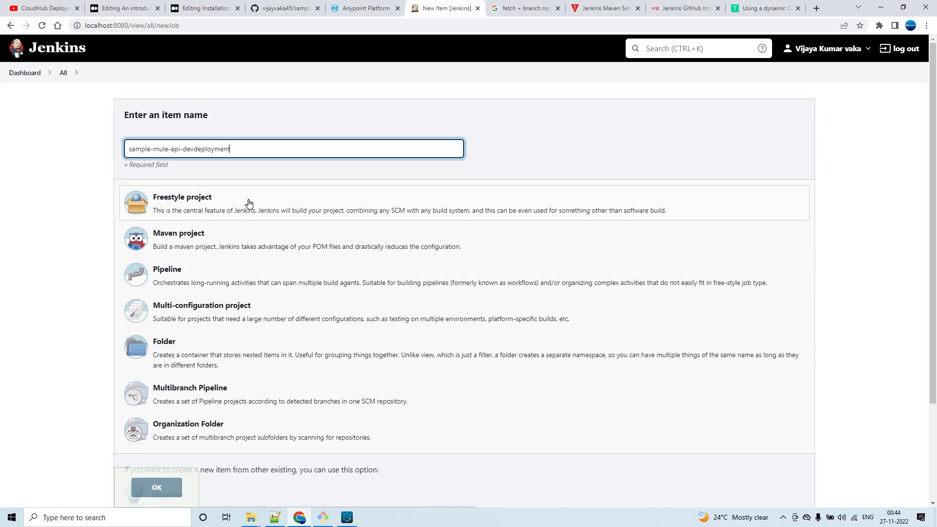
{"action": "left_click", "coordinate": [249, 203]}
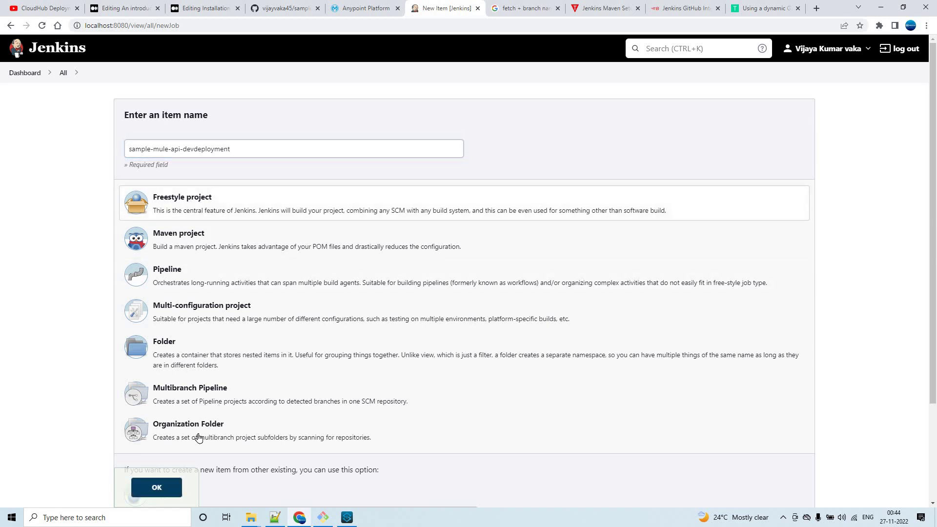
{"action": "left_click", "coordinate": [161, 483]}
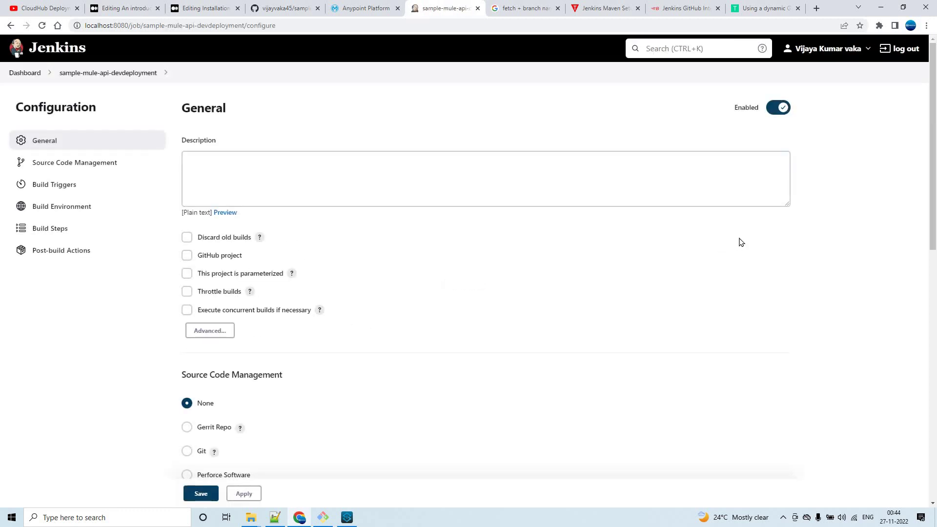
Select Git as the job's Source Code Management.
{"action": "scroll", "coordinate": [738, 243], "scroll_direction": "down", "scroll_amount": 2}
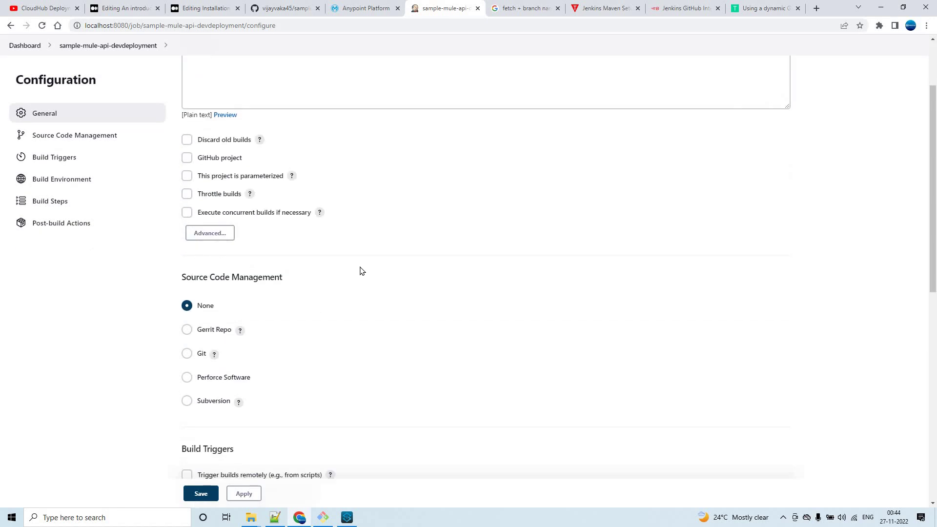
{"action": "scroll", "coordinate": [361, 270], "scroll_direction": "up", "scroll_amount": 2}
{"action": "scroll", "coordinate": [300, 280], "scroll_direction": "down", "scroll_amount": 2}
{"action": "left_click", "coordinate": [186, 354]}
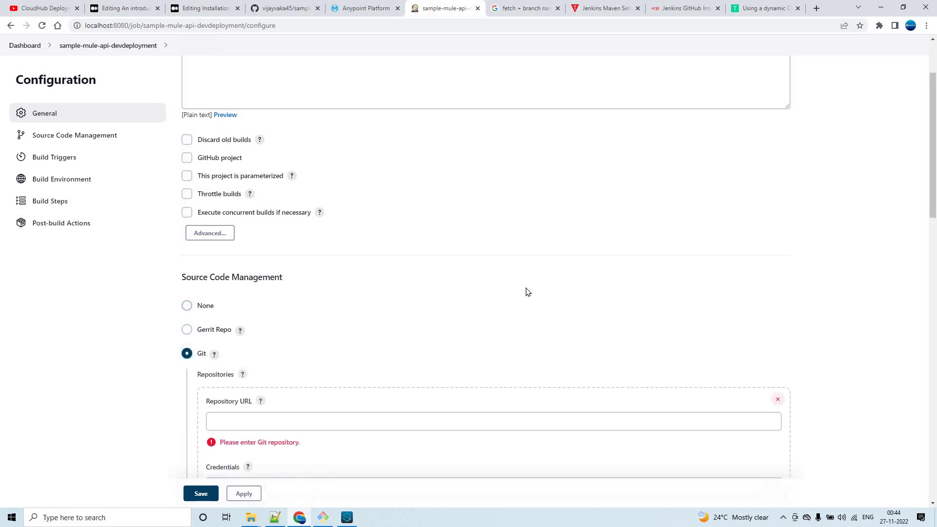
{"action": "scroll", "coordinate": [236, 232], "scroll_direction": "down", "scroll_amount": 4}
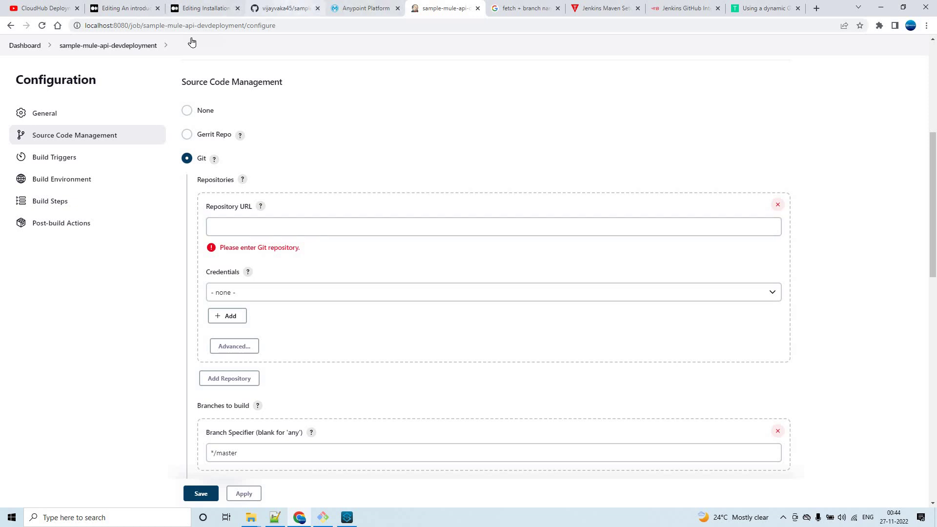
Copy the sample-mule-api GitHub repository address and paste it into Repository URL.
{"action": "key", "text": "ctrl+shift+Tab"}
{"action": "key", "text": "ctrl+shift+Tab"}
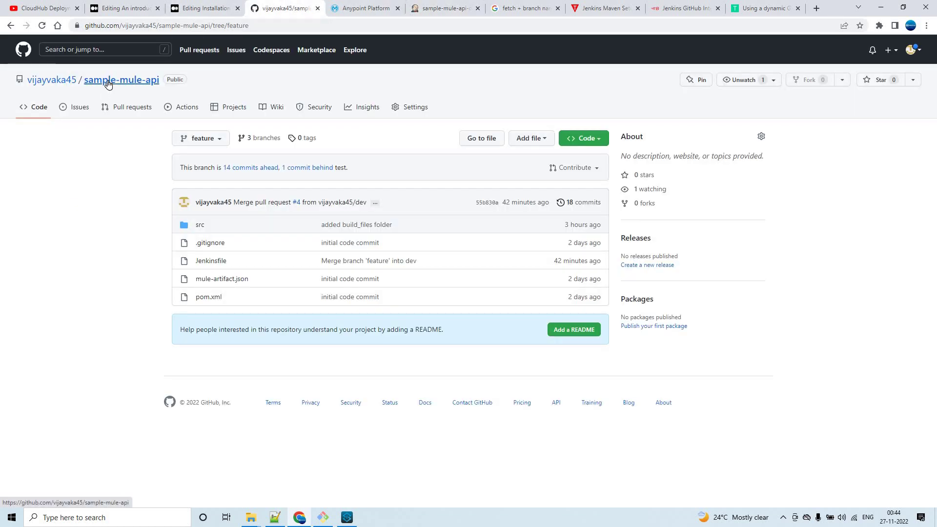
{"action": "left_click", "coordinate": [108, 84]}
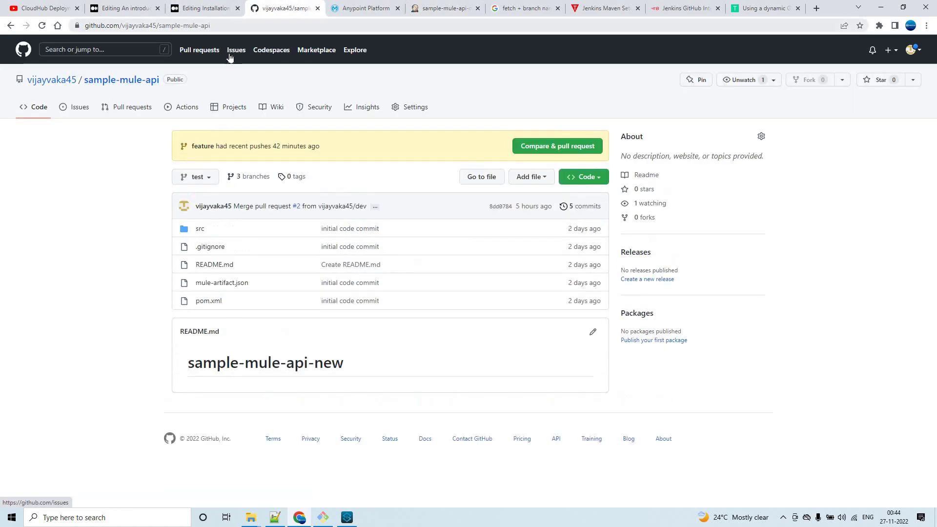
{"action": "key", "text": "ctrl+l"}
{"action": "key", "text": "ctrl+c"}
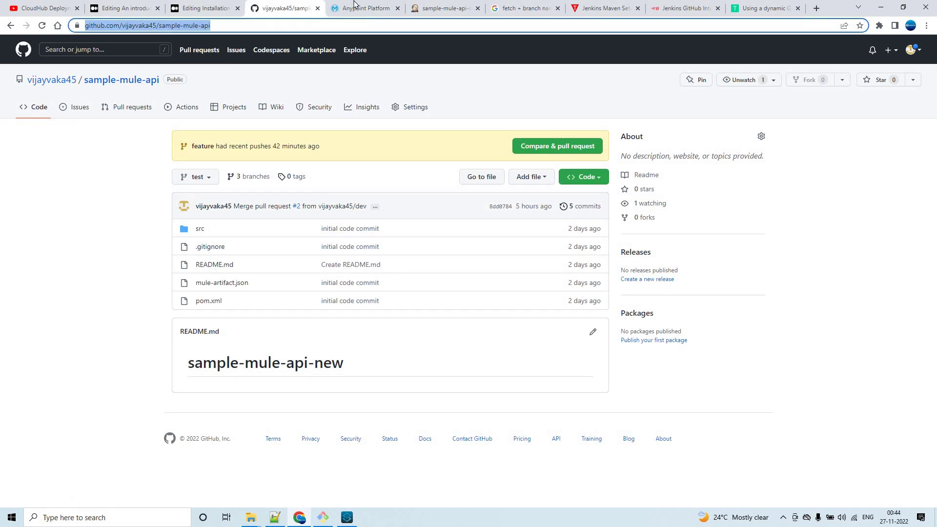
{"action": "key", "text": "ctrl+Tab"}
{"action": "key", "text": "ctrl+Tab"}
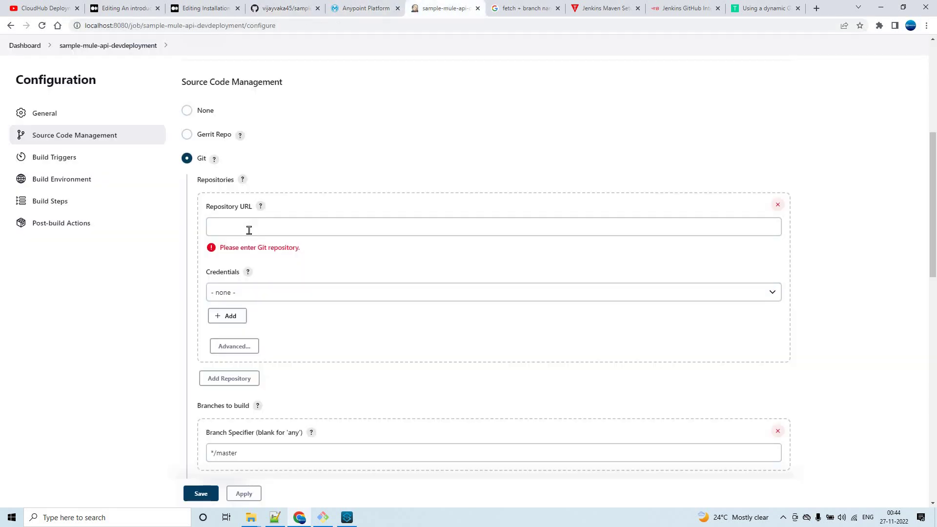
{"action": "left_click", "coordinate": [355, 227]}
{"action": "key", "text": "ctrl+v"}
{"action": "left_click", "coordinate": [232, 281]}
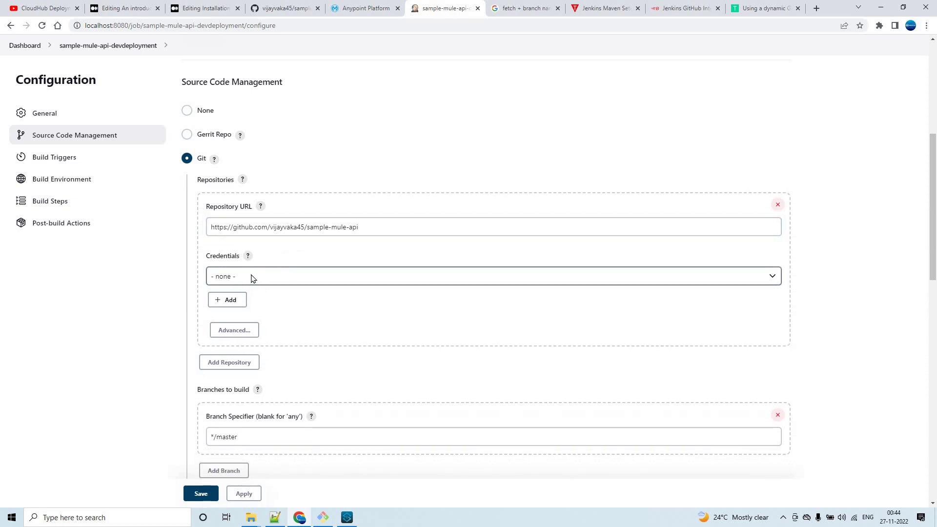
Add a Jenkins username-and-password credential with the GitHub account's username and password.
{"action": "left_click", "coordinate": [230, 300]}
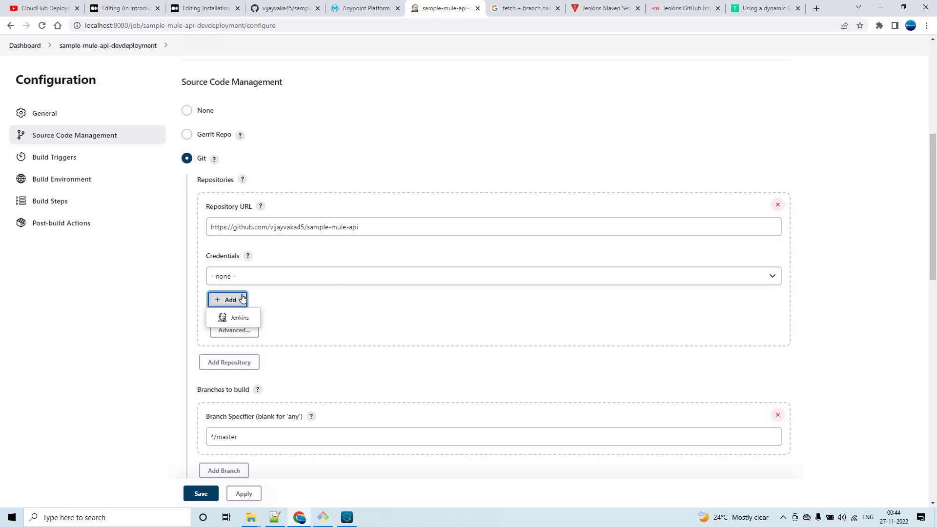
{"action": "key", "text": "Return"}
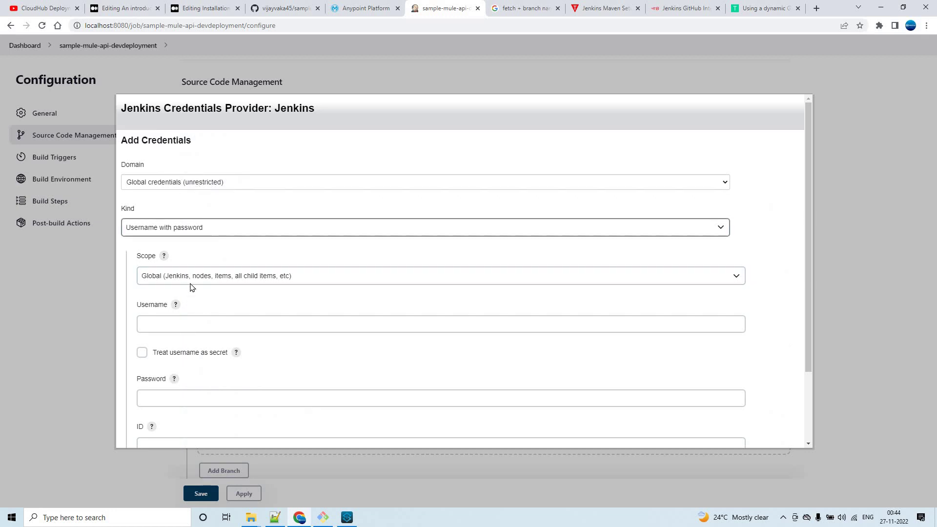
{"action": "left_click", "coordinate": [171, 321]}
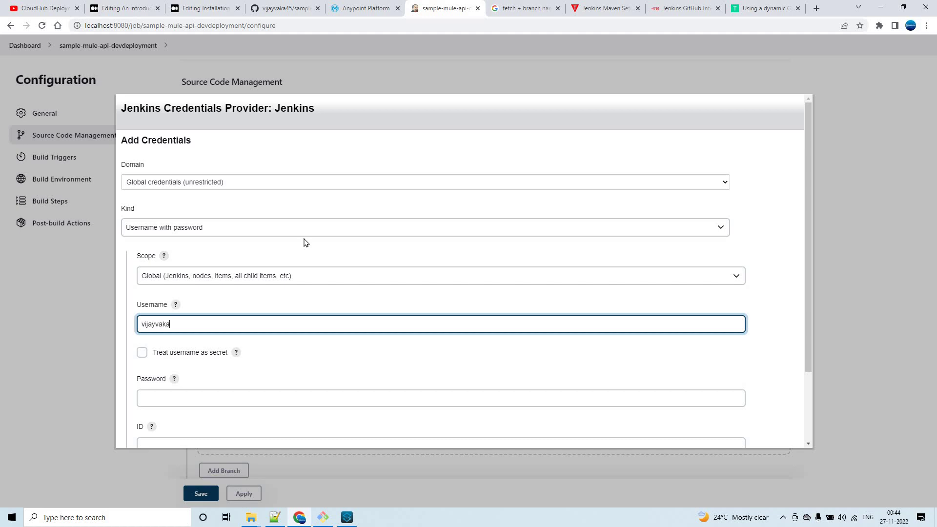
{"action": "type", "text": "vijayvaka45"}
{"action": "left_click", "coordinate": [160, 396]}
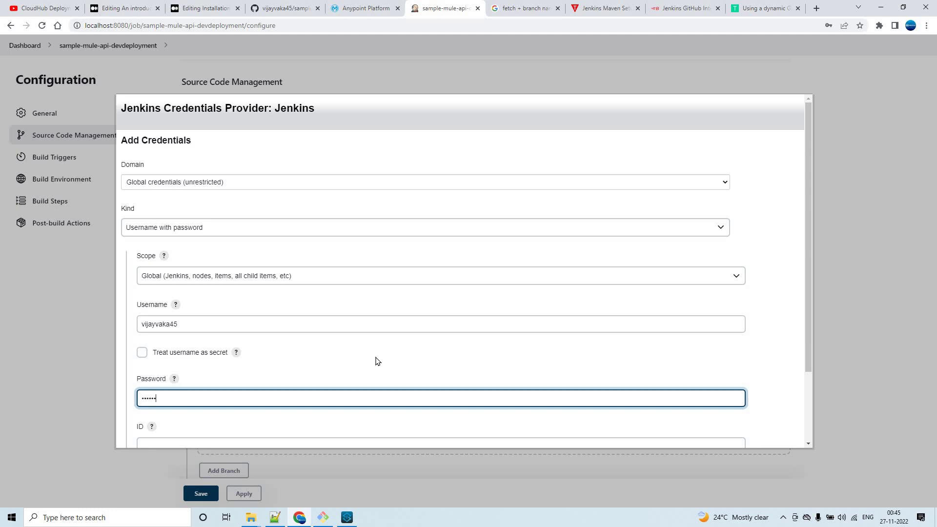
{"action": "type", "text": "***"}
{"action": "left_click", "coordinate": [205, 341]}
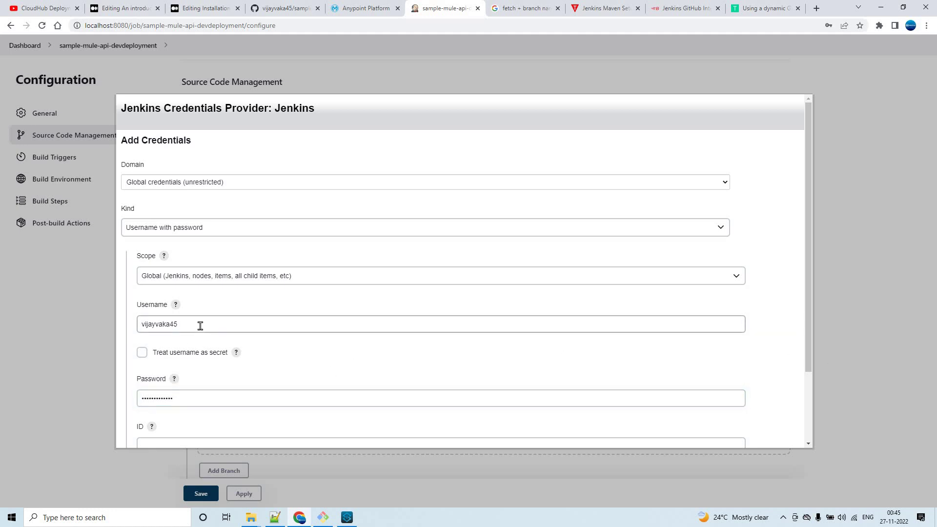
{"action": "scroll", "coordinate": [757, 284], "scroll_direction": "down", "scroll_amount": 2}
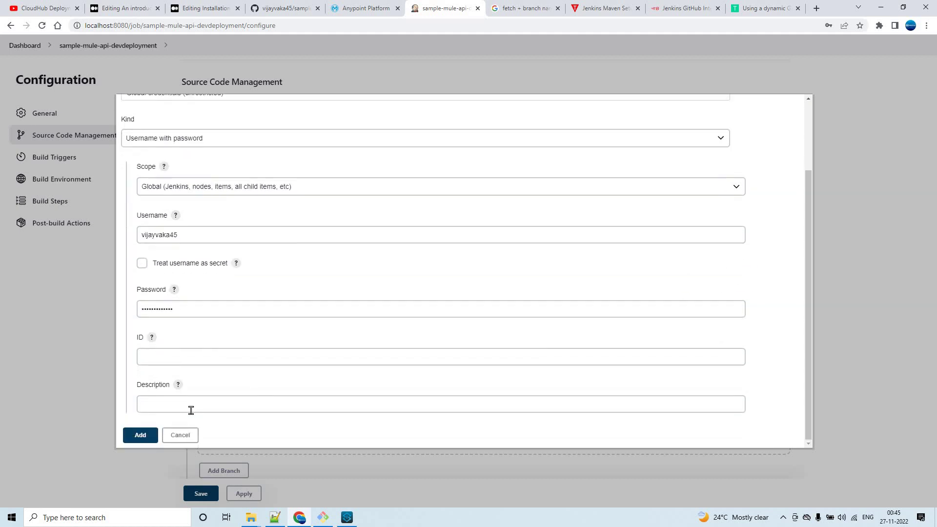
{"action": "key", "text": "Return"}
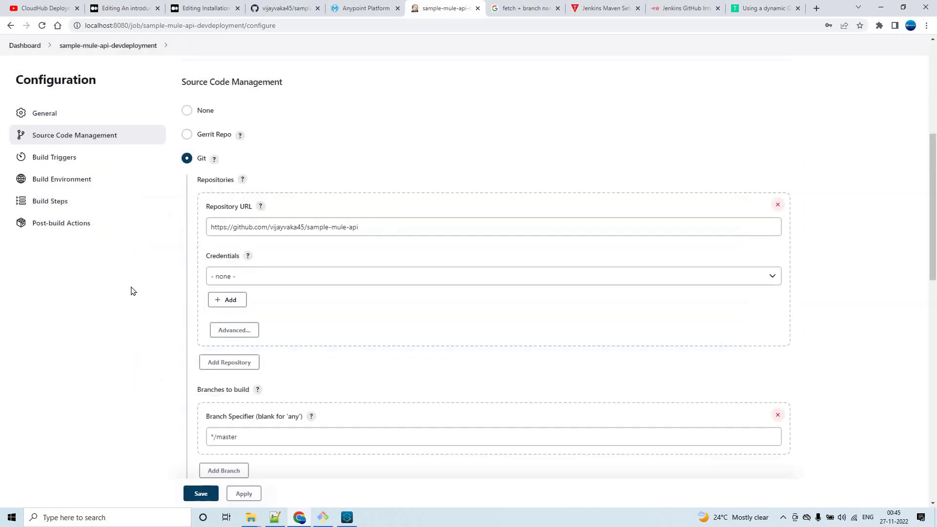
Try the saved credentials one by one in the Git Credentials dropdown.
{"action": "left_click", "coordinate": [264, 284]}
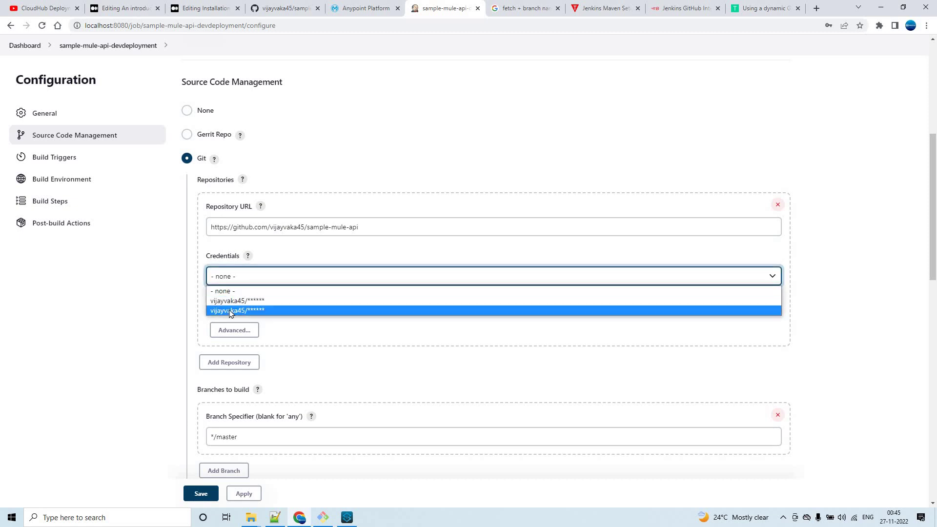
{"action": "left_click", "coordinate": [231, 312]}
{"action": "left_click", "coordinate": [254, 279]}
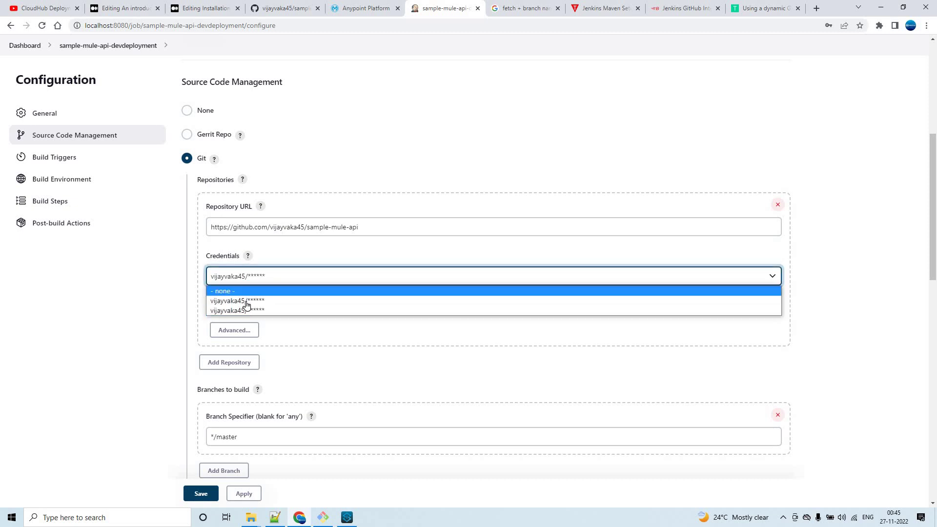
{"action": "left_click", "coordinate": [329, 301]}
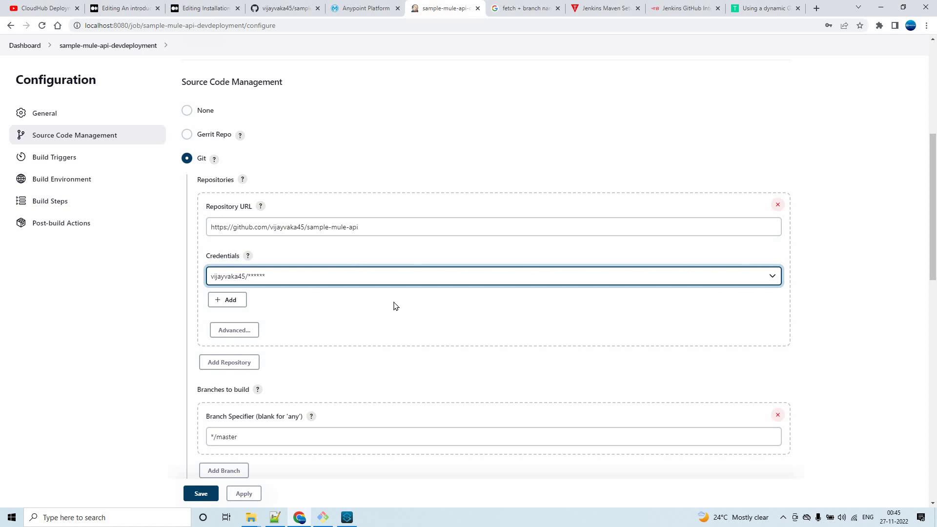
{"action": "left_click", "coordinate": [302, 276]}
{"action": "left_click", "coordinate": [259, 308]}
Add another GitHub username-and-password credential with the description 'Github credentials'.
{"action": "left_click", "coordinate": [230, 299]}
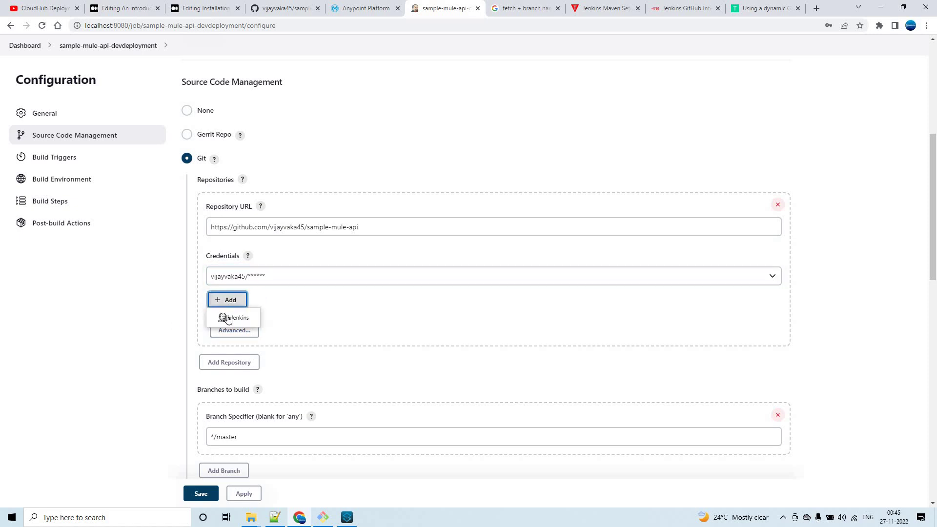
{"action": "left_click", "coordinate": [231, 317]}
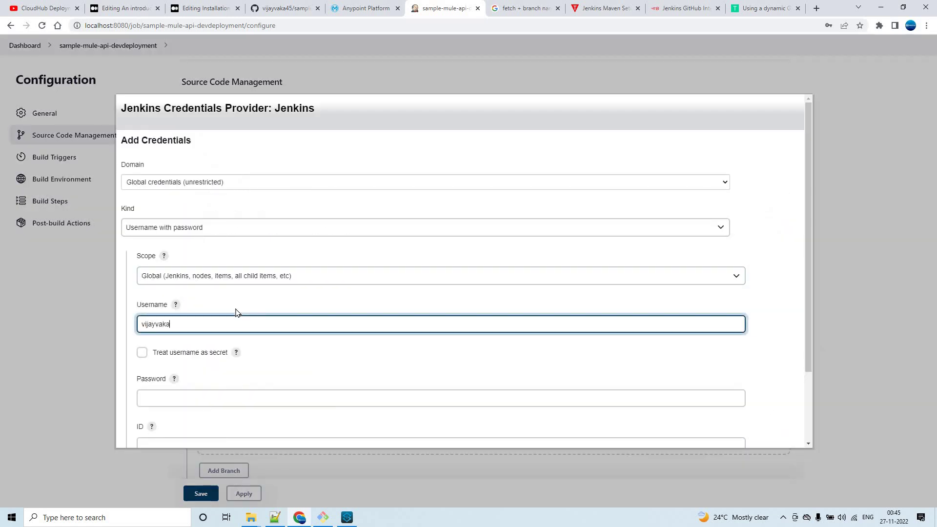
{"action": "left_click", "coordinate": [423, 396]}
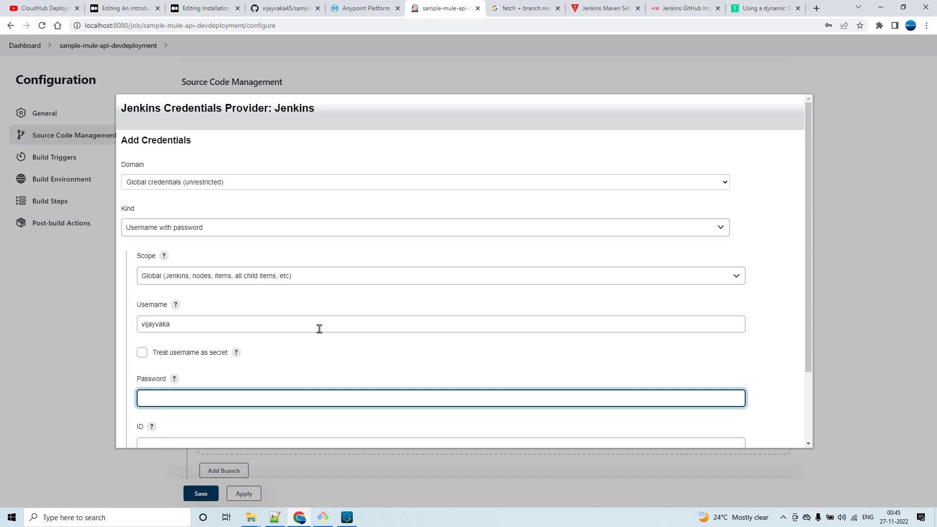
{"action": "left_click", "coordinate": [319, 328]}
{"action": "type", "text": "45"}
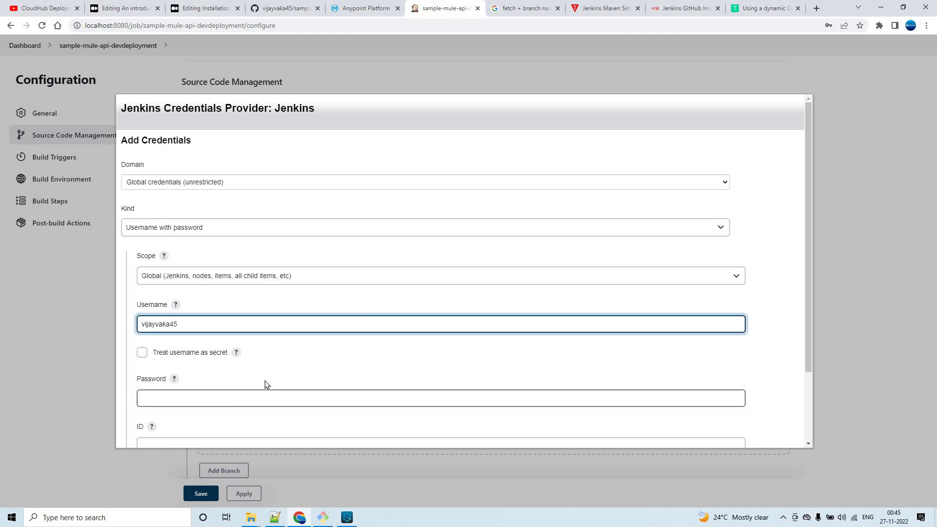
{"action": "left_click", "coordinate": [267, 386]}
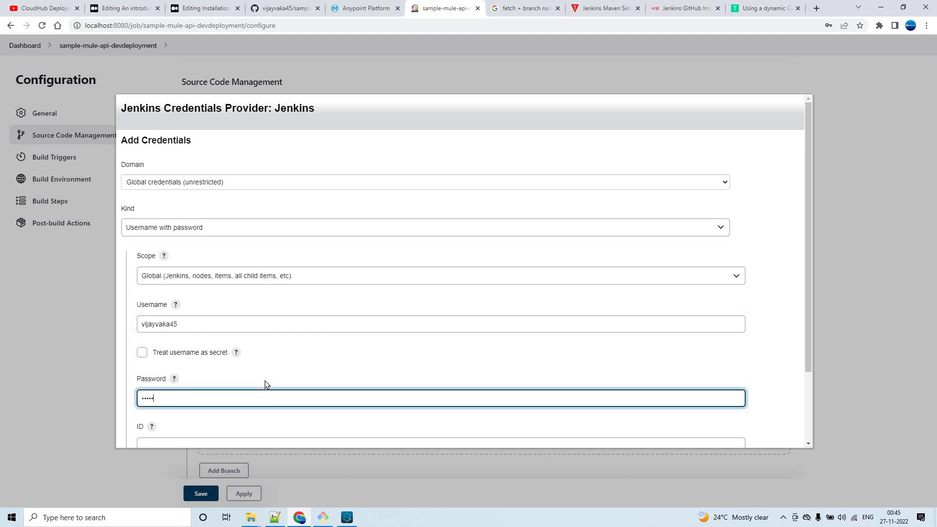
{"action": "type", "text": "•••••••••••••"}
{"action": "left_click", "coordinate": [789, 329]}
{"action": "scroll", "coordinate": [658, 359], "scroll_direction": "down", "scroll_amount": 3}
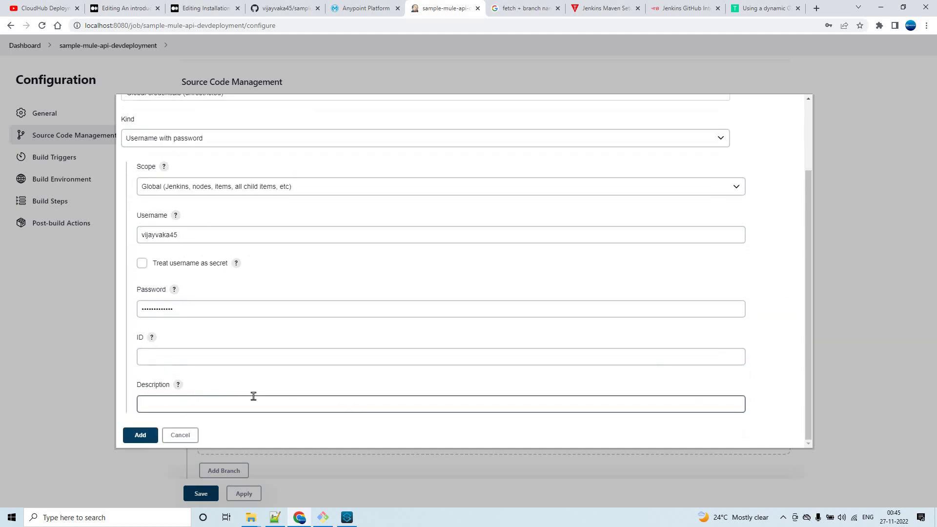
{"action": "left_click", "coordinate": [241, 399]}
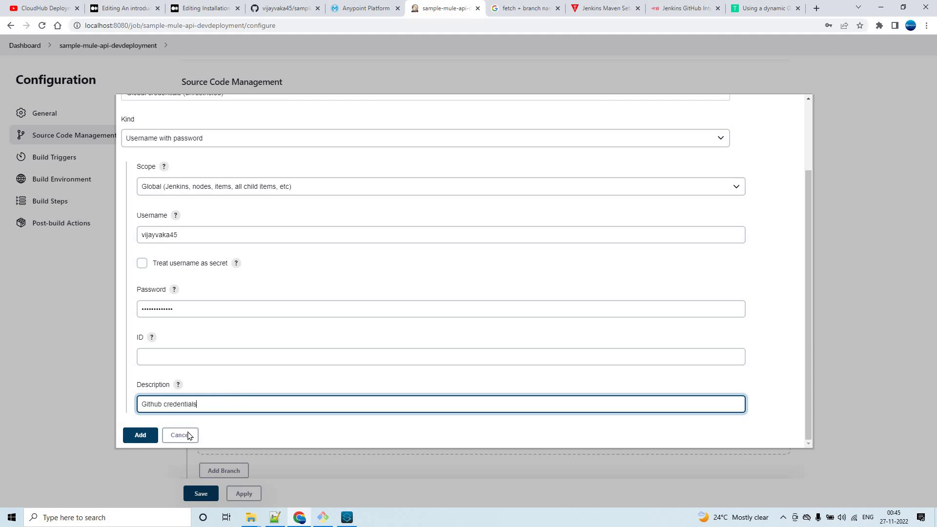
{"action": "type", "text": "Github credentials"}
{"action": "left_click", "coordinate": [138, 434]}
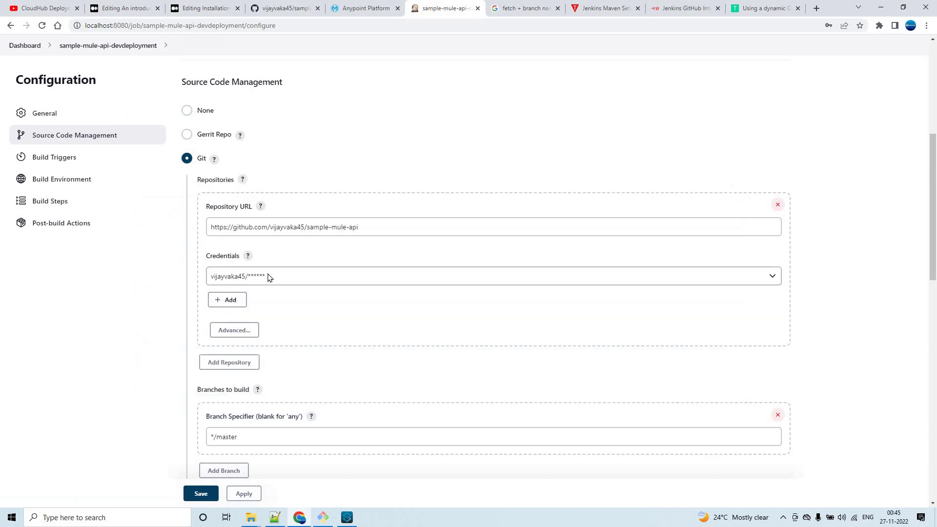
Select the 'Github credentials' entry for the Git repository.
{"action": "left_click", "coordinate": [269, 279]}
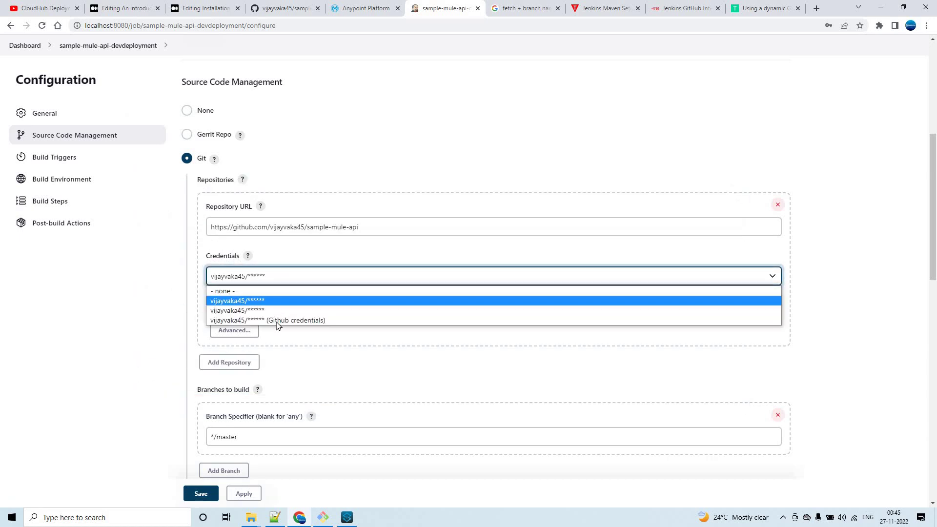
{"action": "left_click", "coordinate": [294, 322]}
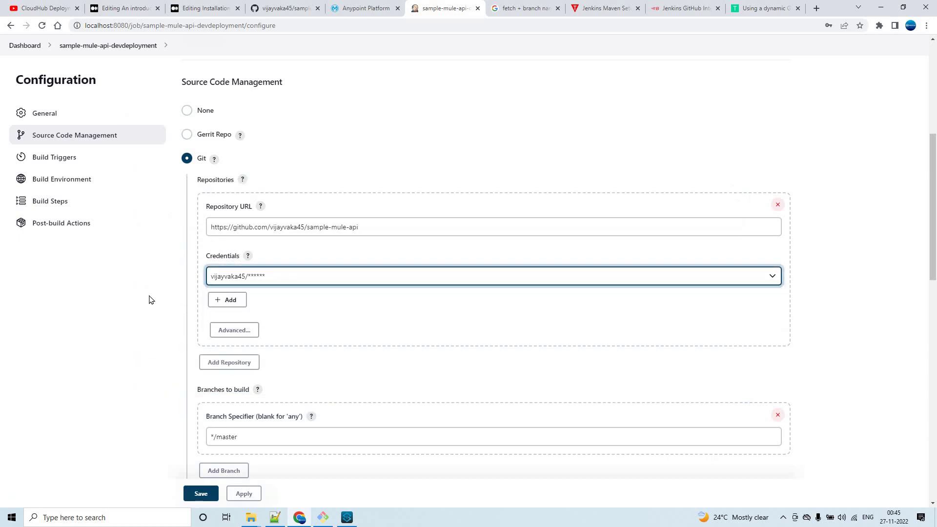
{"action": "scroll", "coordinate": [161, 305], "scroll_direction": "down", "scroll_amount": 2}
{"action": "scroll", "coordinate": [163, 306], "scroll_direction": "down", "scroll_amount": 2}
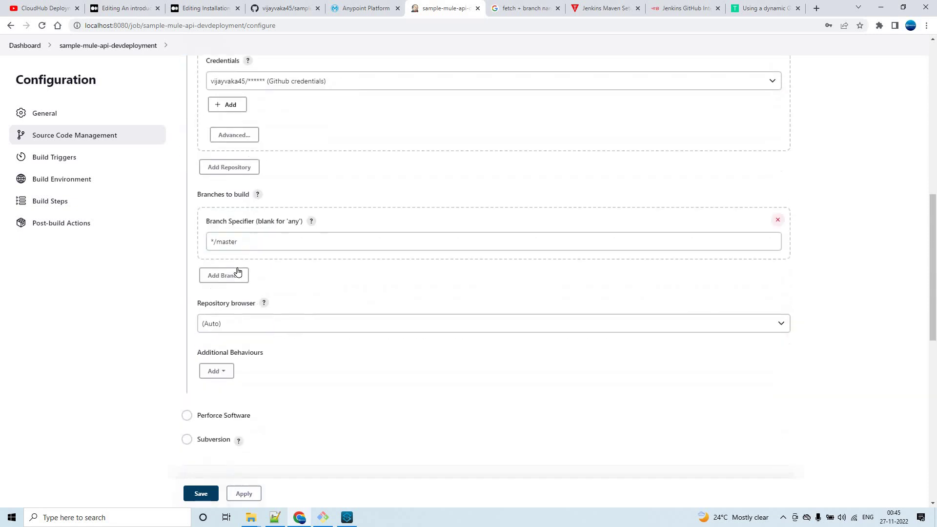
Change the Branch Specifier from */master to */dev.
{"action": "left_click", "coordinate": [230, 241]}
{"action": "double_click", "coordinate": [225, 241]}
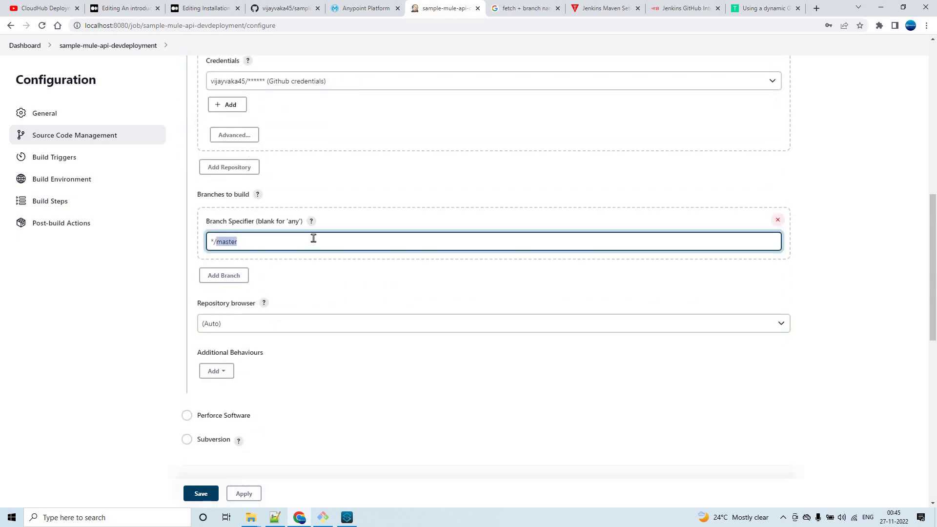
{"action": "type", "text": "dev"}
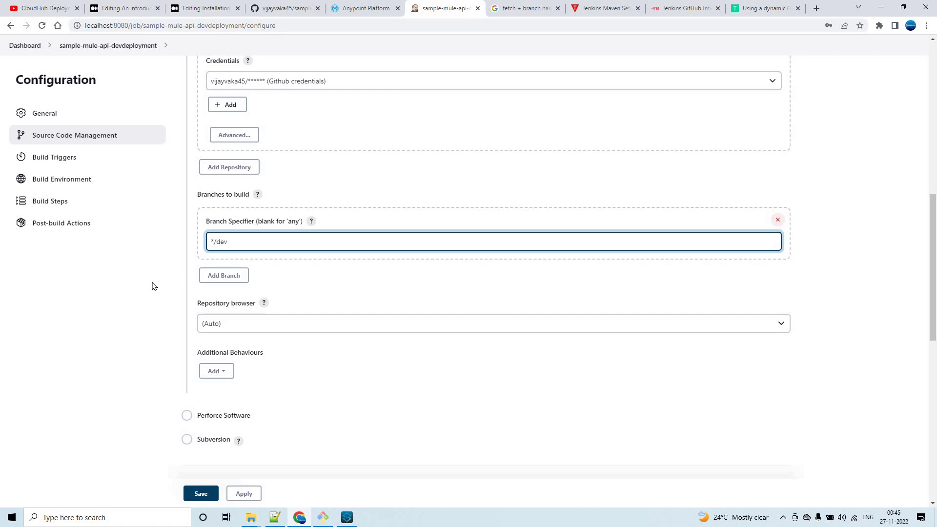
{"action": "left_click", "coordinate": [287, 266]}
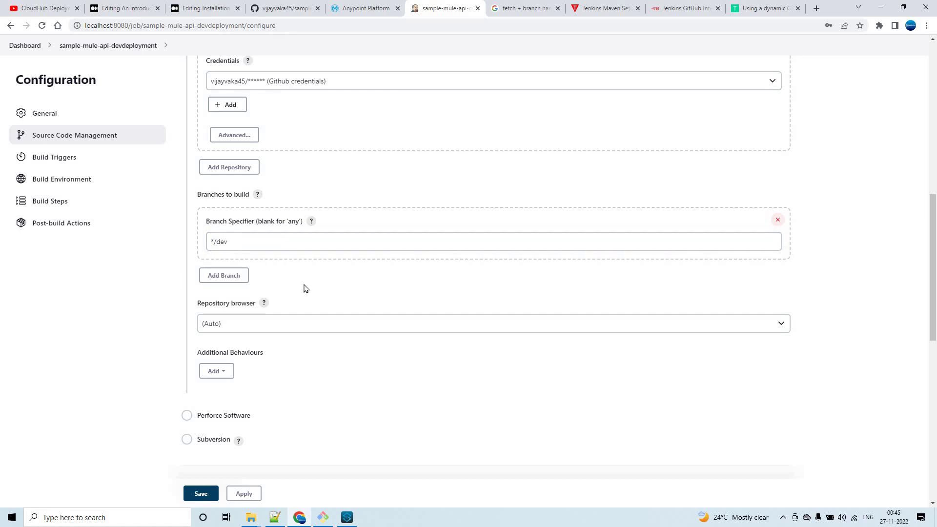
{"action": "scroll", "coordinate": [303, 288], "scroll_direction": "down", "scroll_amount": 2}
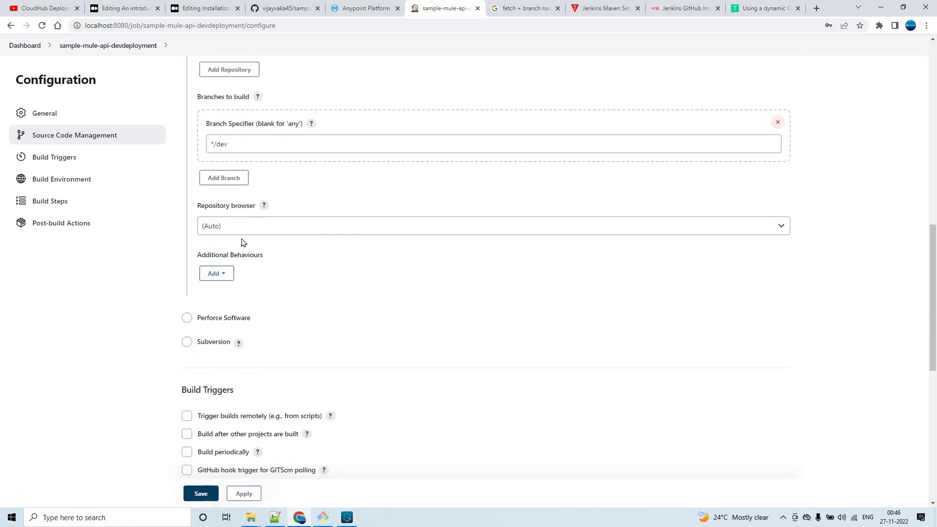
{"action": "scroll", "coordinate": [383, 291], "scroll_direction": "down", "scroll_amount": 2}
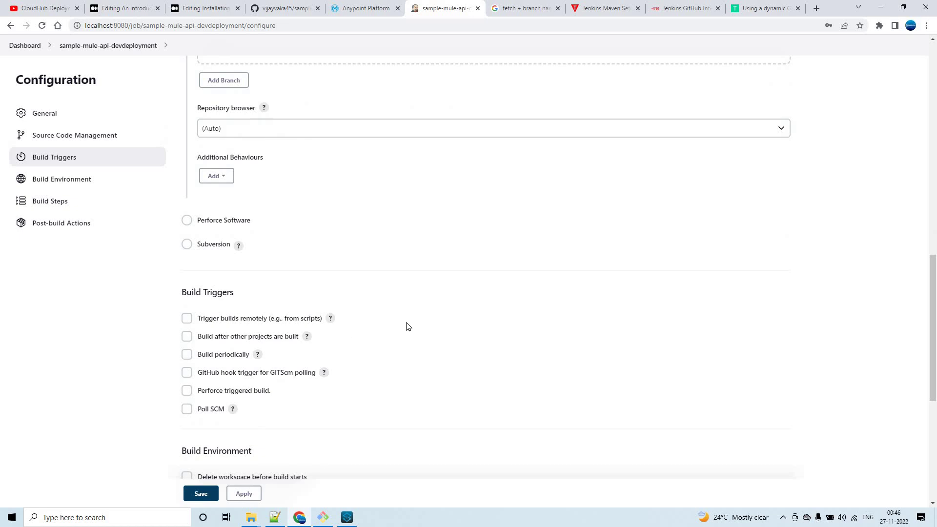
{"action": "scroll", "coordinate": [408, 325], "scroll_direction": "down", "scroll_amount": 6}
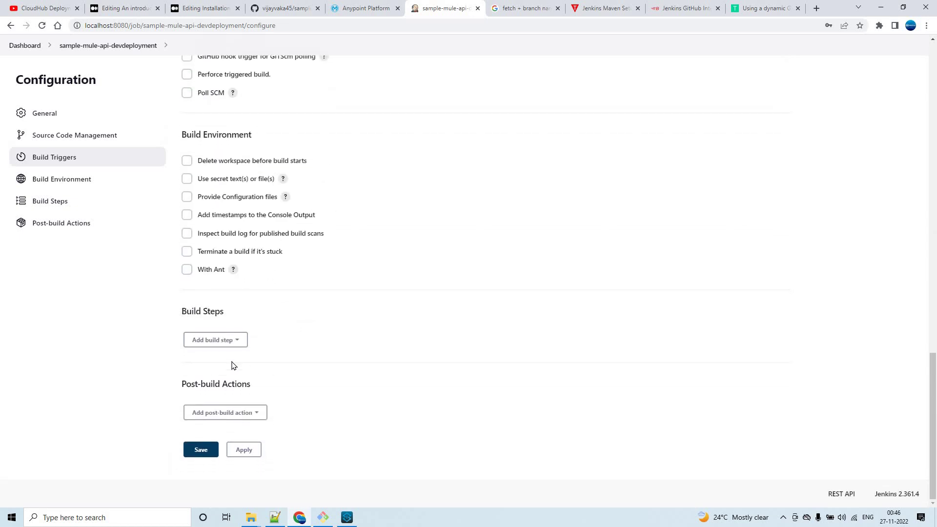
Add an Execute Windows batch command build step and copy the Dev mvn deploy line from Notepad++.
{"action": "left_click", "coordinate": [239, 346]}
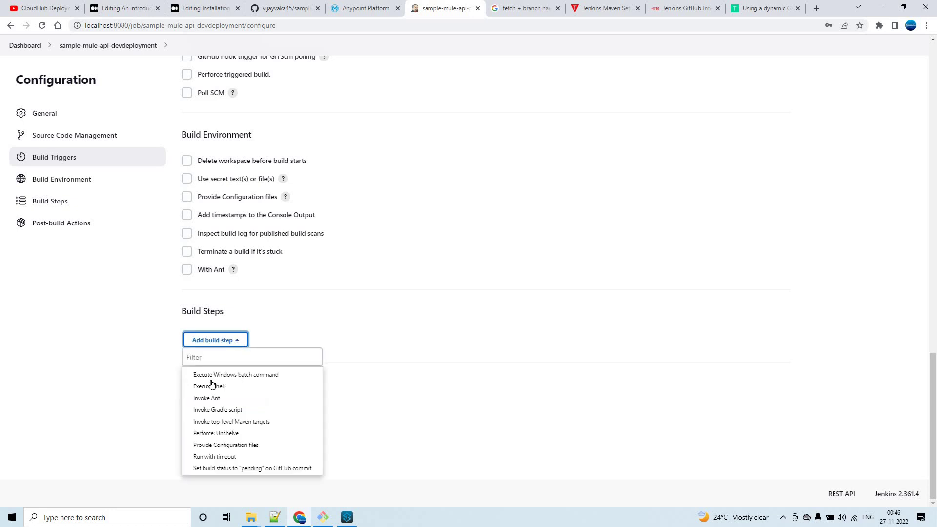
{"action": "left_click", "coordinate": [279, 372]}
{"action": "left_click", "coordinate": [275, 518]}
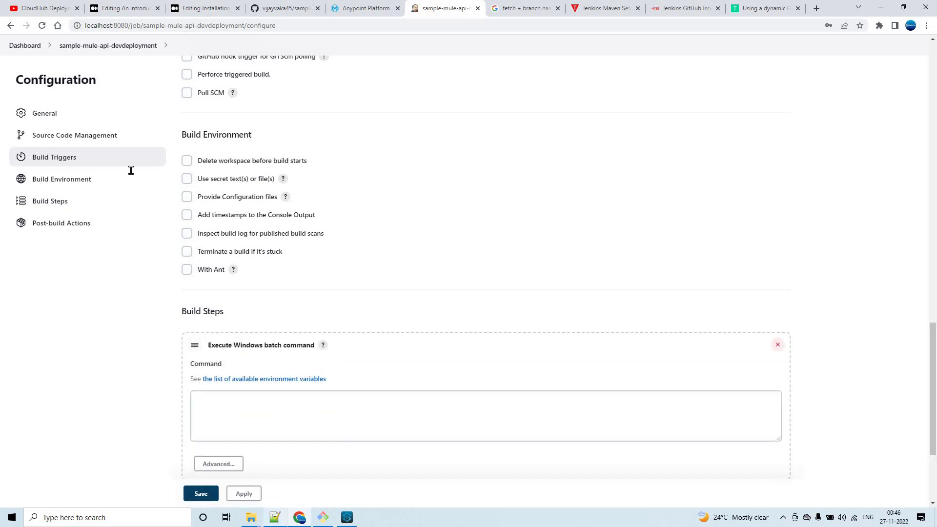
{"action": "left_click", "coordinate": [651, 133]}
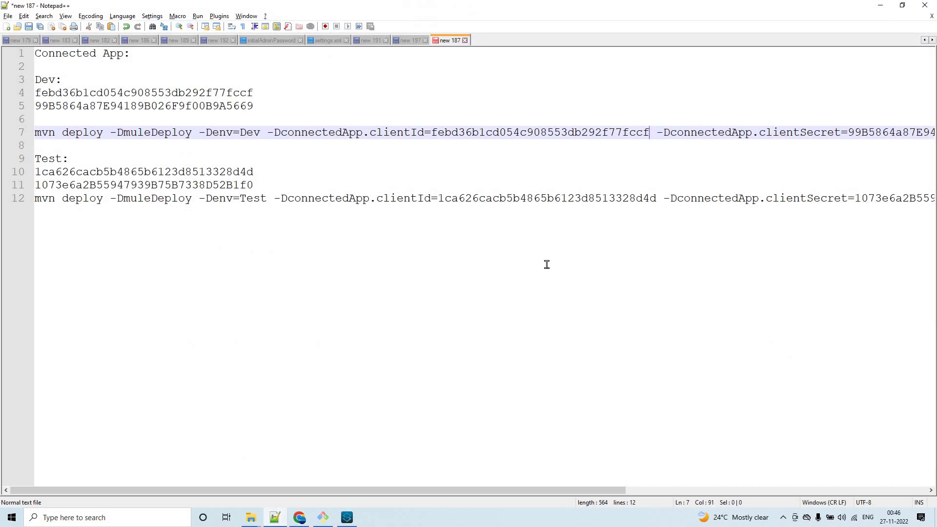
{"action": "key", "text": "Home"}
{"action": "key", "text": "shift+End"}
{"action": "key", "text": "ctrl+c"}
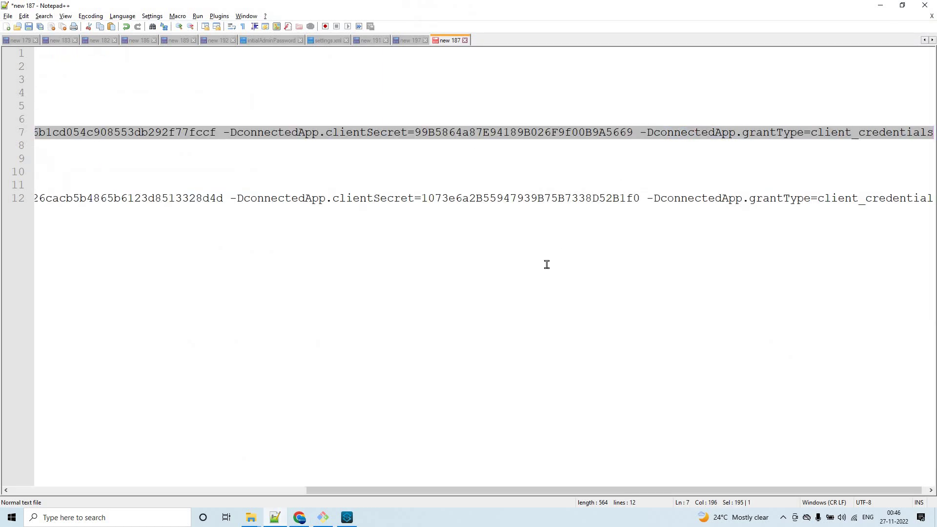
Paste the mvn deploy -Denv=Dev command into the batch step and save the job.
{"action": "left_click", "coordinate": [880, 5]}
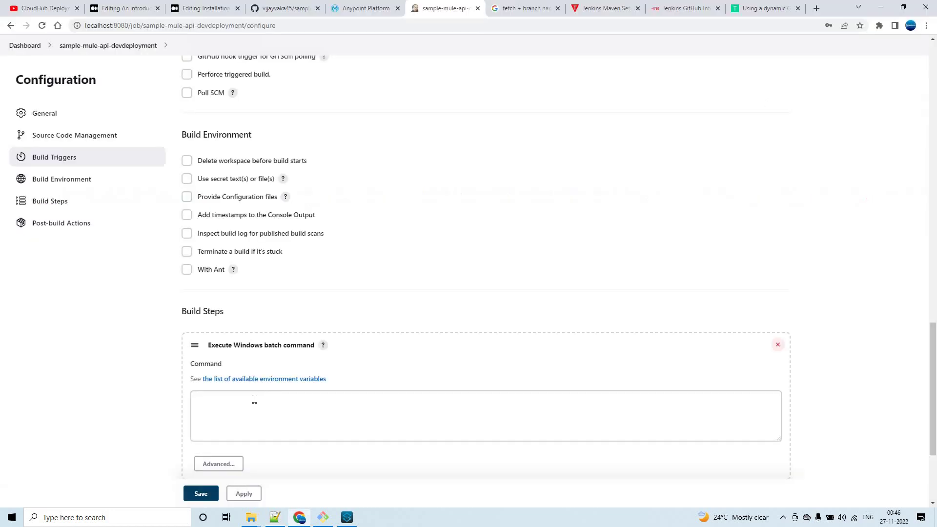
{"action": "left_click", "coordinate": [412, 398]}
{"action": "key", "text": "ctrl+v"}
{"action": "left_click", "coordinate": [235, 446]}
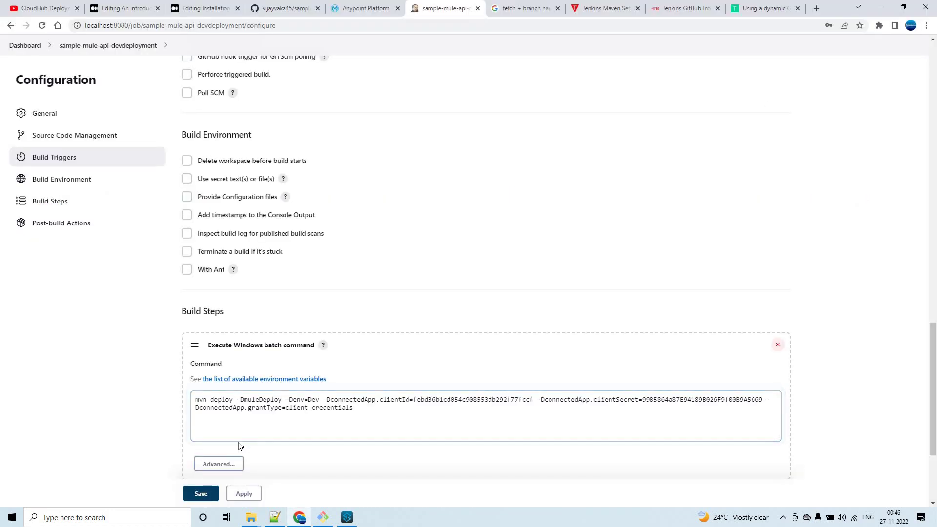
{"action": "left_click", "coordinate": [200, 494]}
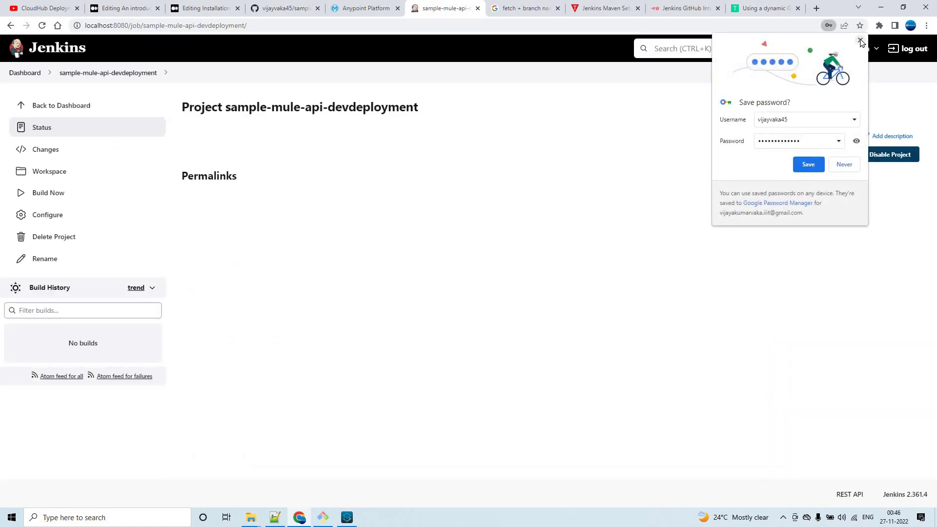
Dismiss the browser's save-password prompt and open the sample-mule-api-devdeployment job from the dashboard.
{"action": "left_click", "coordinate": [440, 161]}
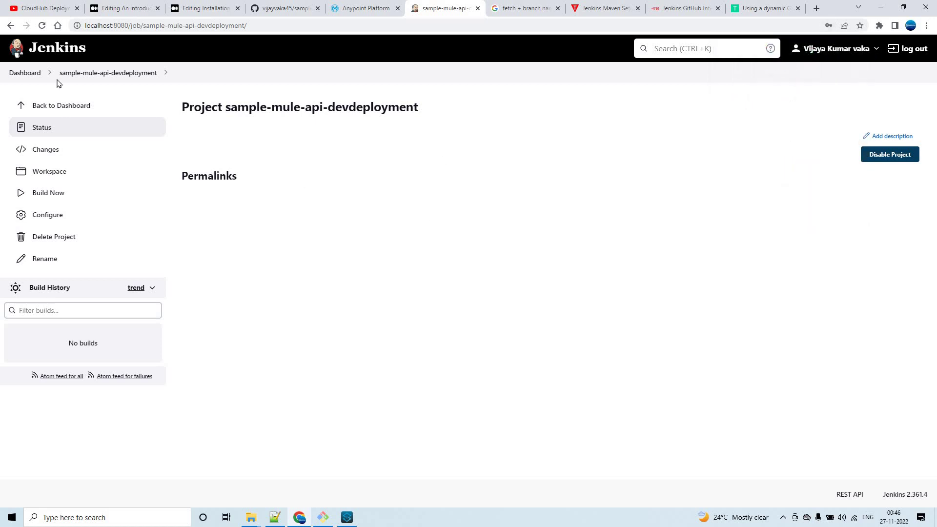
{"action": "left_click", "coordinate": [31, 73]}
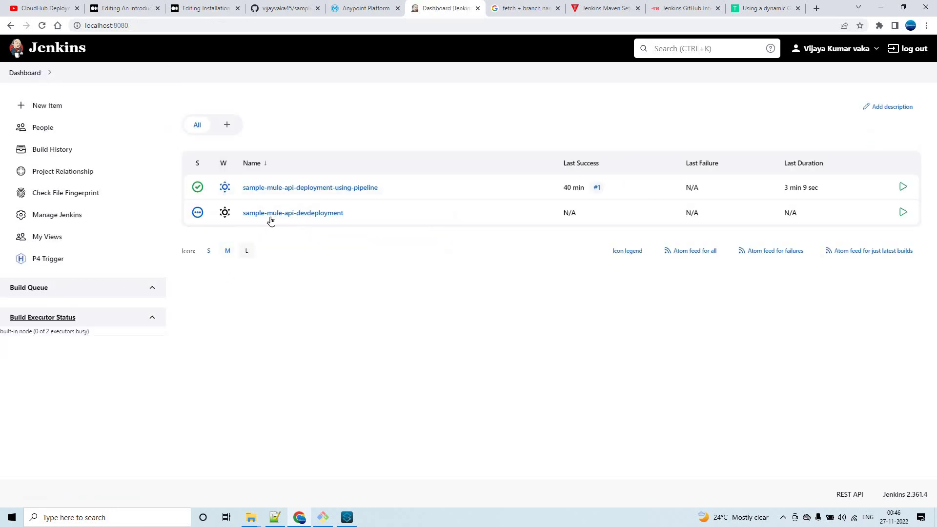
{"action": "left_click", "coordinate": [274, 216]}
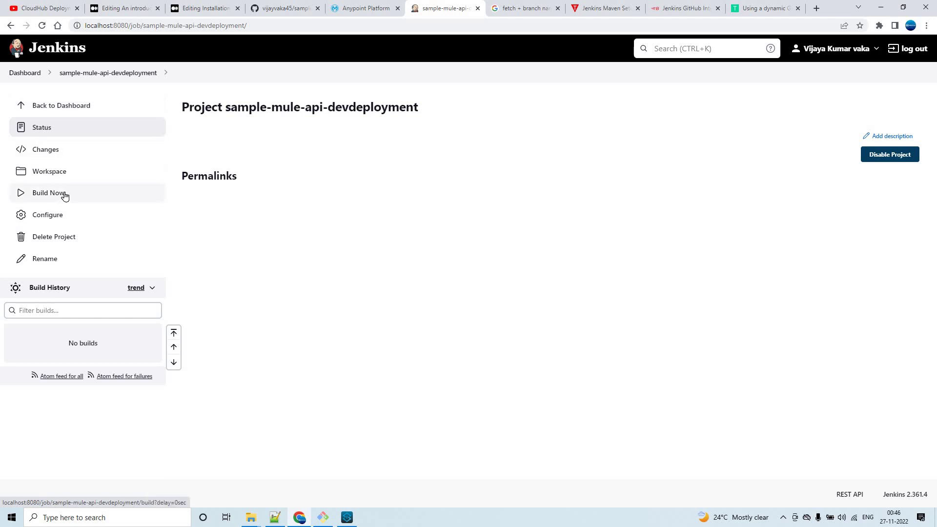
Run Build Now on the job and open build #1's details.
{"action": "left_click", "coordinate": [283, 8]}
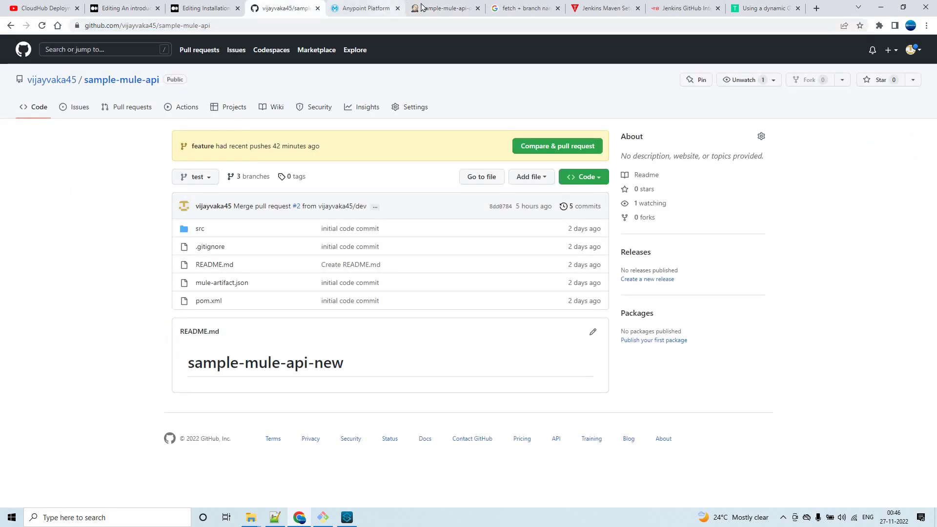
{"action": "left_click", "coordinate": [380, 8]}
{"action": "left_click", "coordinate": [434, 8]}
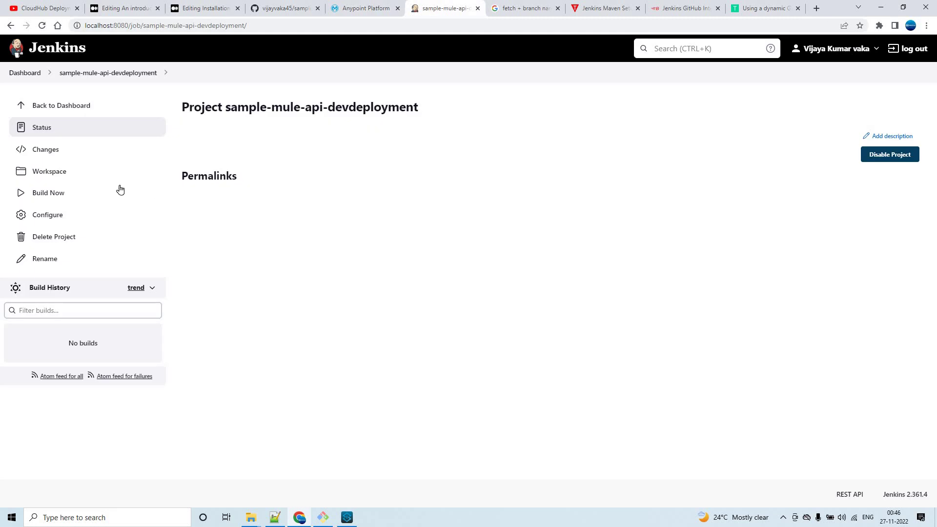
{"action": "left_click", "coordinate": [52, 193]}
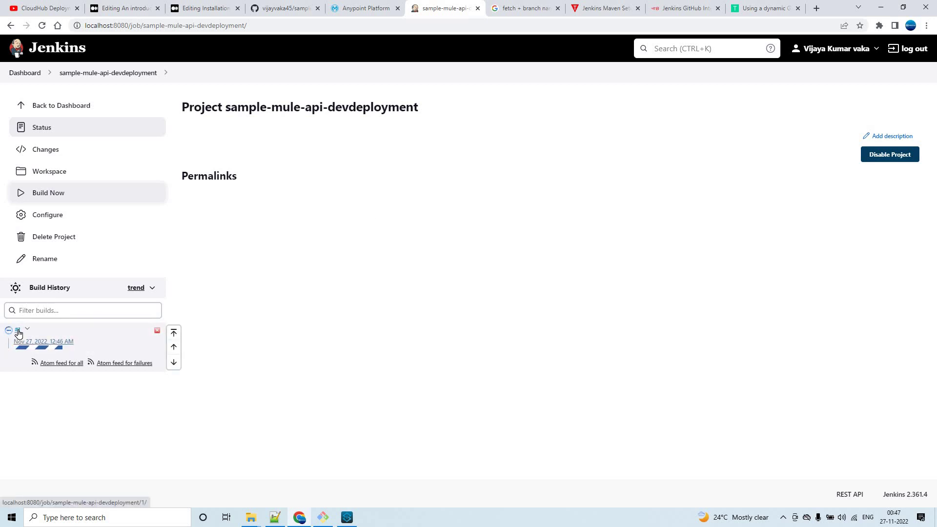
{"action": "left_click", "coordinate": [18, 334]}
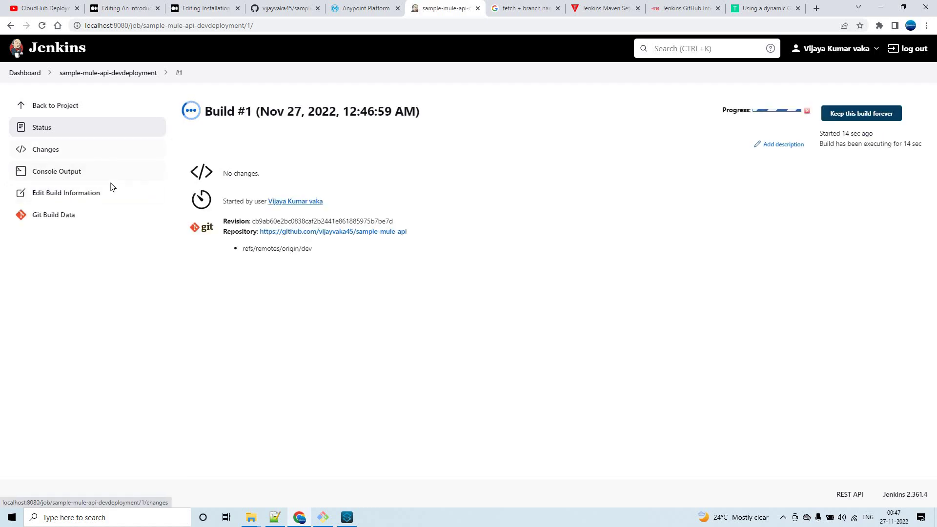
Watch build #1's console until it creates sample-mule-api-Dev, then switch to Anypoint Platform.
{"action": "left_click", "coordinate": [75, 177]}
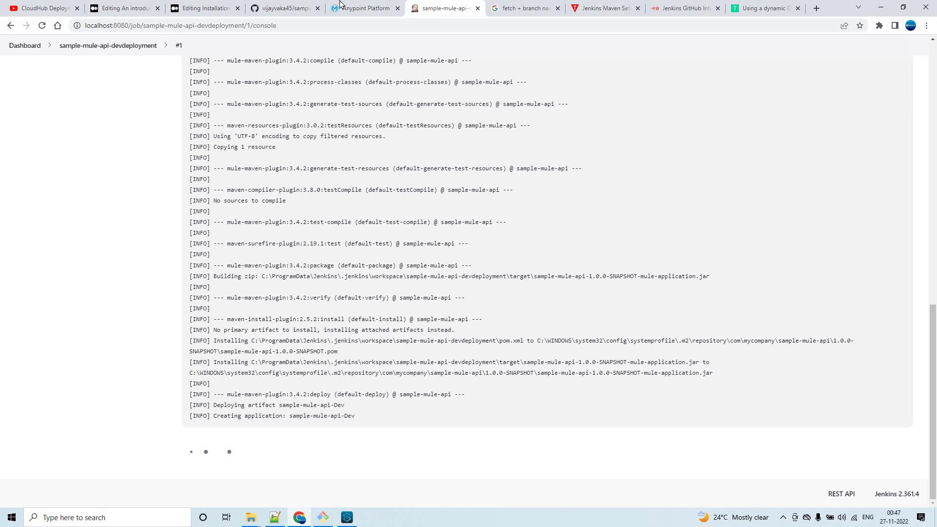
{"action": "left_click", "coordinate": [367, 13]}
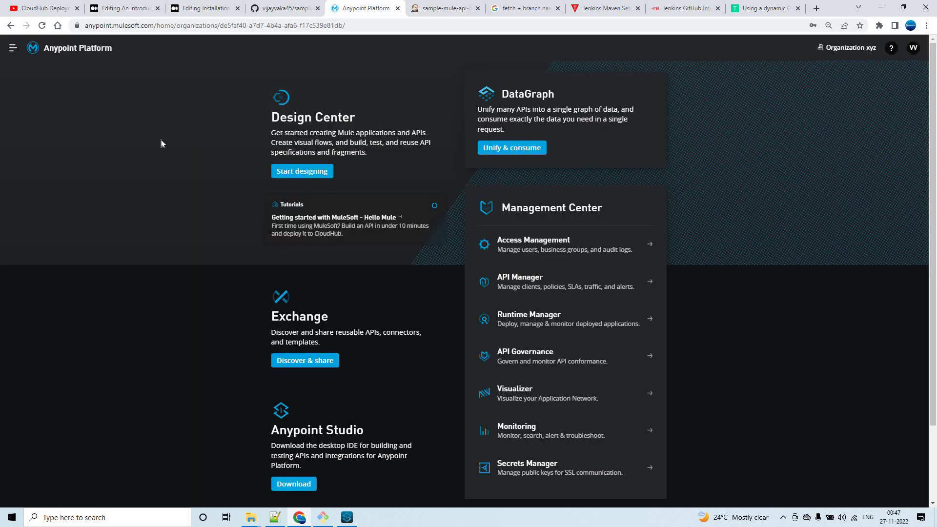
Check in Runtime Manager that sample-mule-api-dev is Deploying, alternating with the Jenkins build console.
{"action": "left_click", "coordinate": [12, 49]}
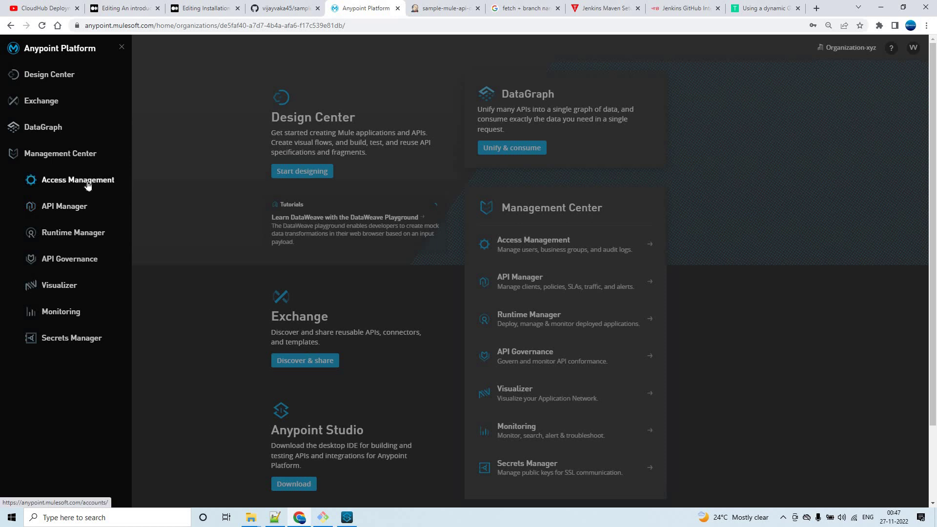
{"action": "left_click", "coordinate": [73, 232]}
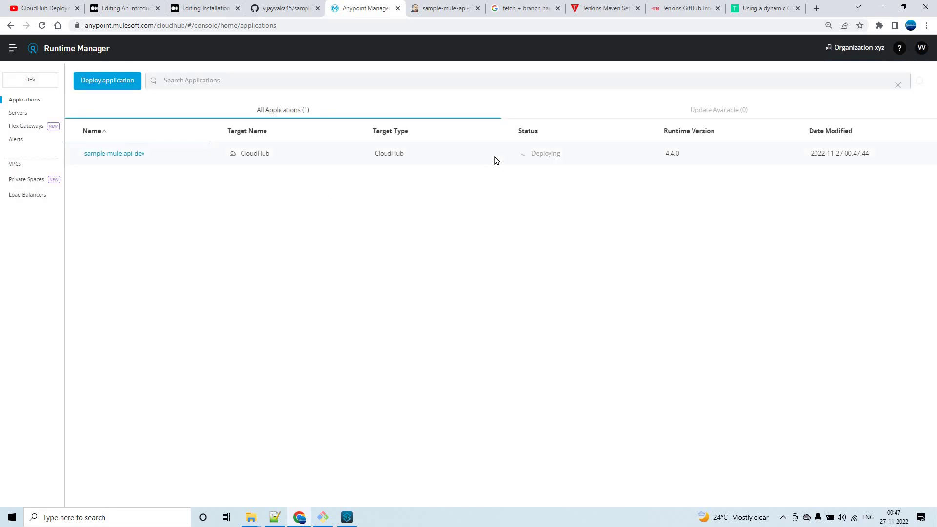
{"action": "left_click", "coordinate": [453, 8]}
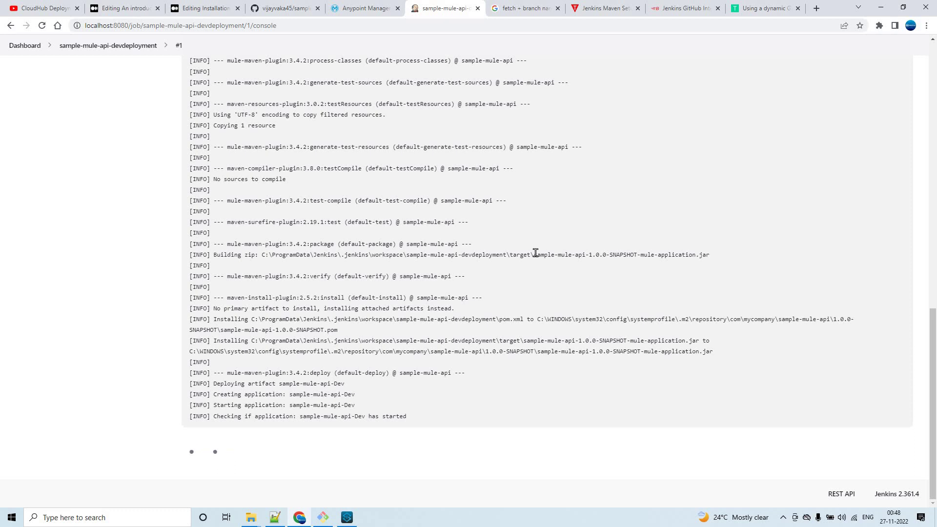
{"action": "left_click", "coordinate": [370, 7]}
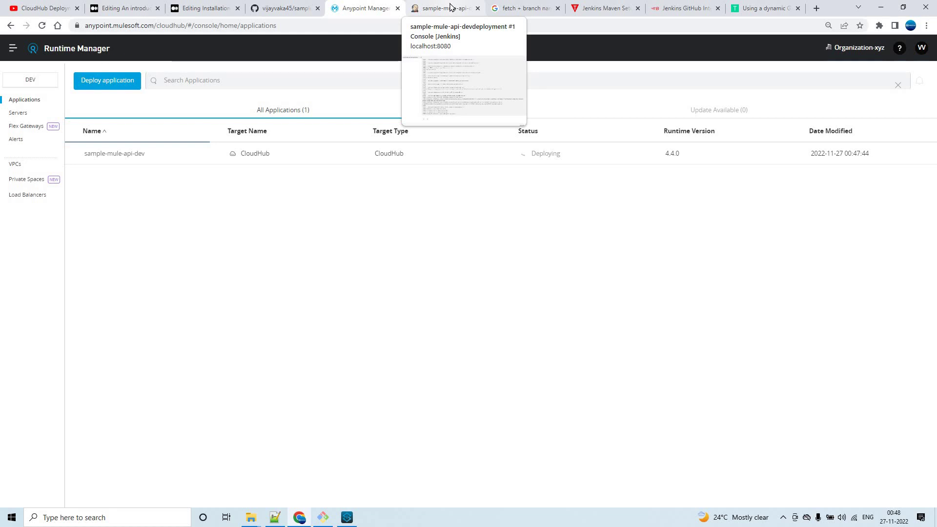
{"action": "left_click", "coordinate": [449, 7]}
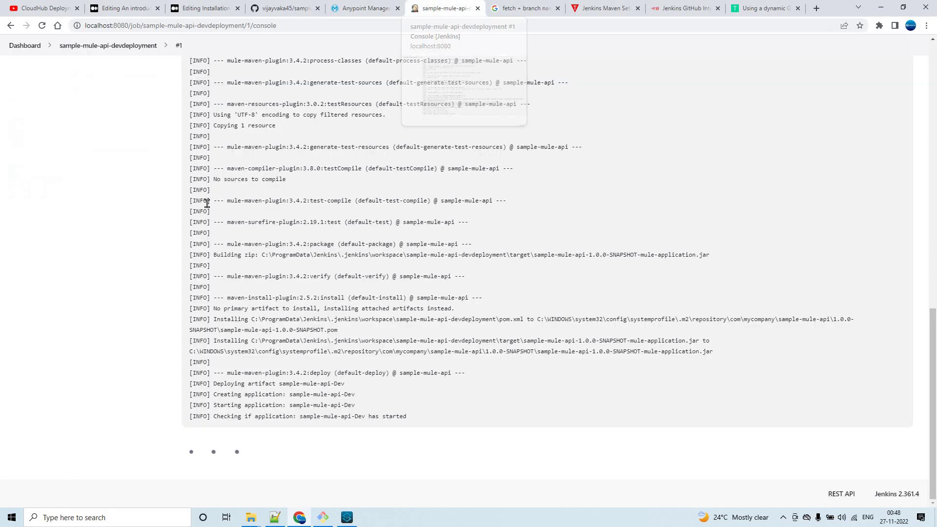
{"action": "scroll", "coordinate": [29, 98], "scroll_direction": "up", "scroll_amount": 15}
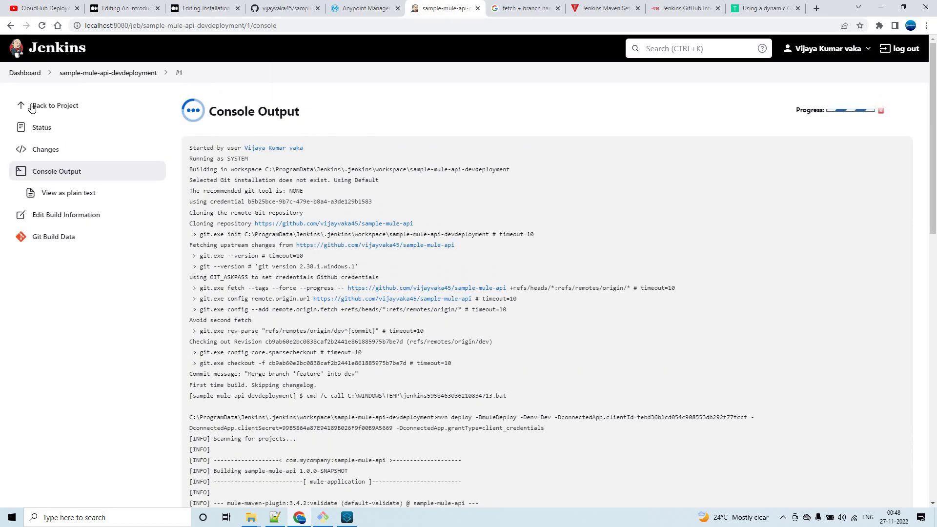
Create a new Freestyle project named sample-mule-api-testdeployment.
{"action": "left_click", "coordinate": [29, 78]}
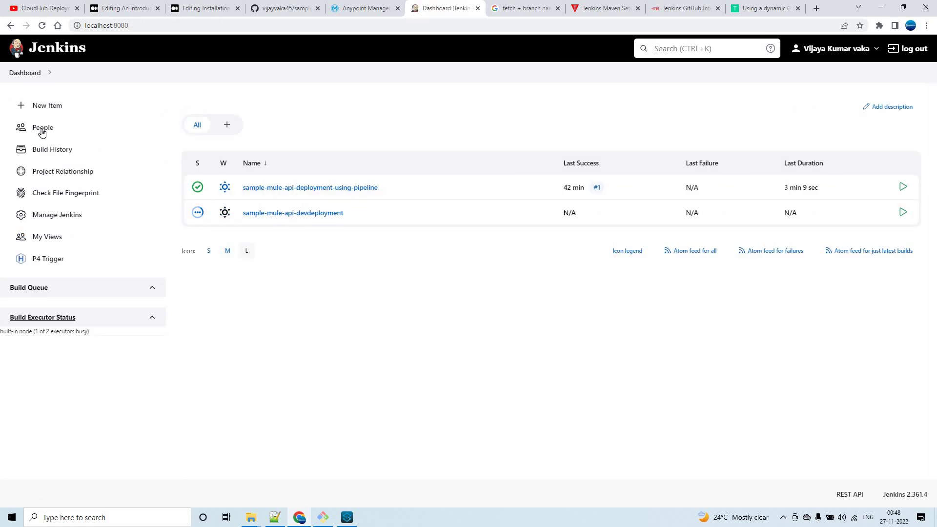
{"action": "left_click", "coordinate": [73, 111]}
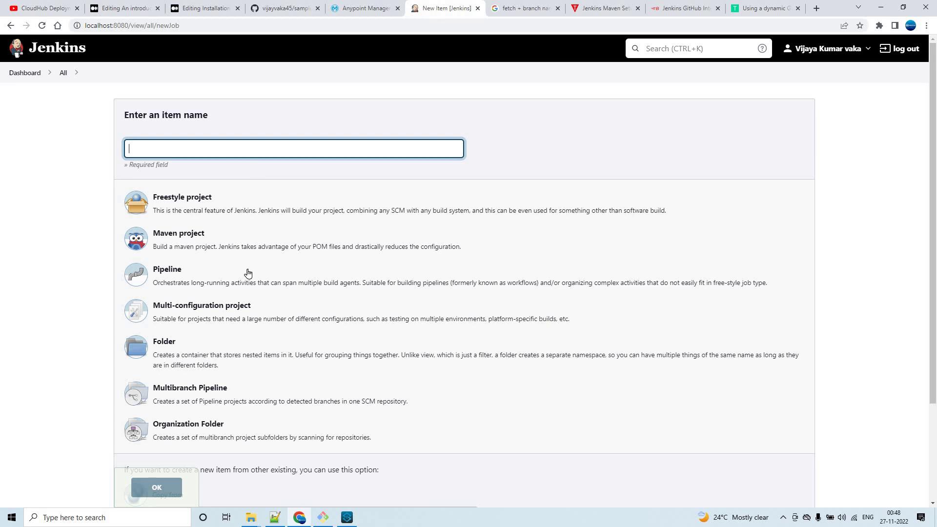
{"action": "type", "text": "sample-mule-api-devdeployment"}
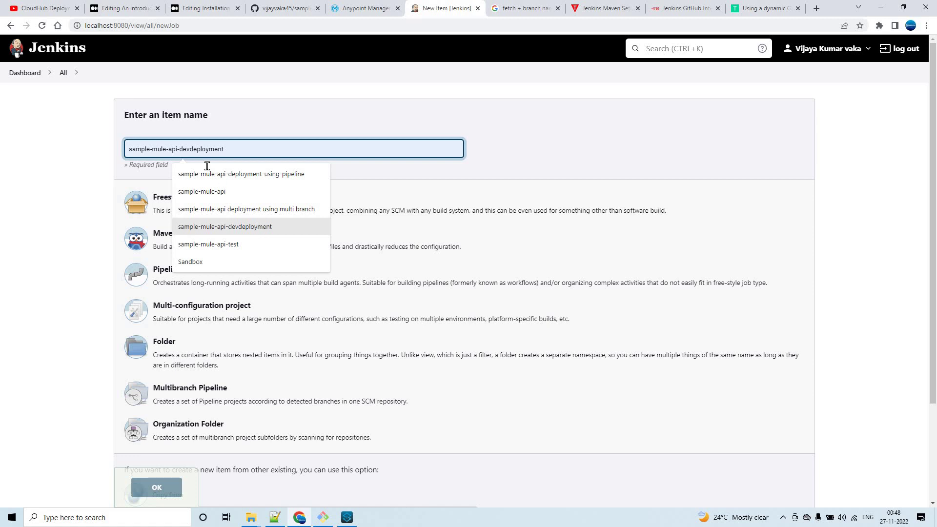
{"action": "key", "text": "Return"}
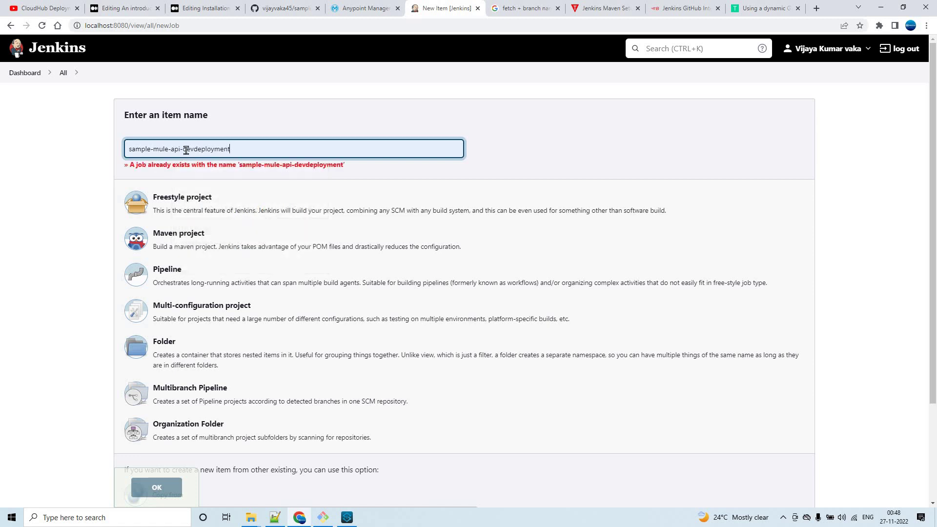
{"action": "left_click", "coordinate": [194, 150]}
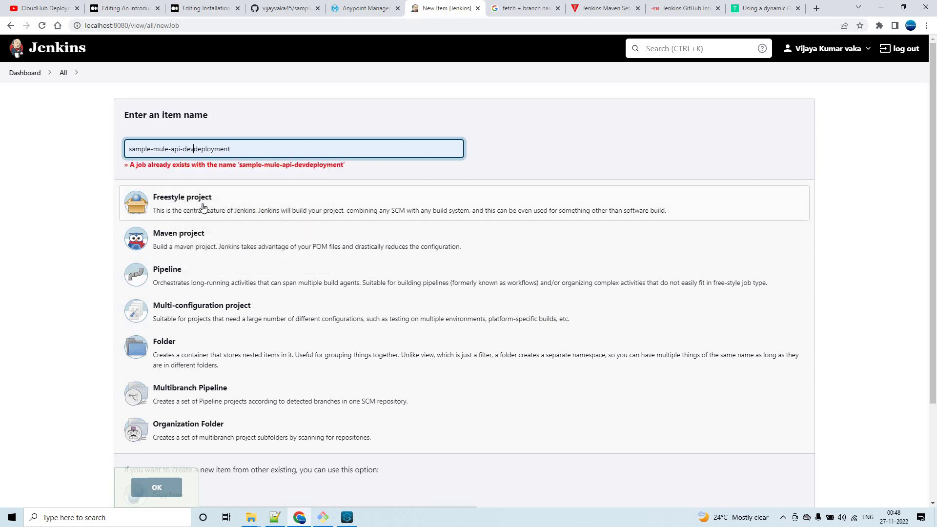
{"action": "key", "text": "BackSpace"}
{"action": "key", "text": "BackSpace"}
{"action": "key", "text": "BackSpace"}
{"action": "type", "text": "test"}
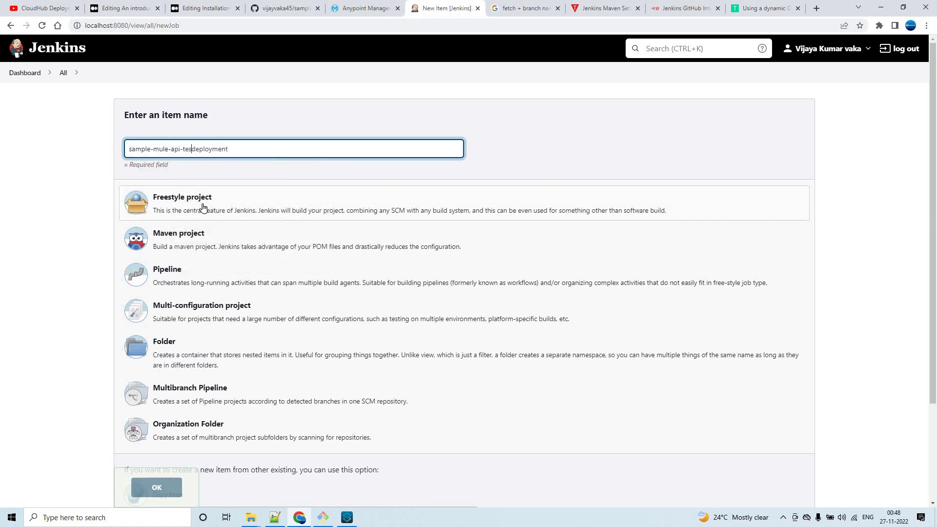
{"action": "left_click", "coordinate": [211, 205]}
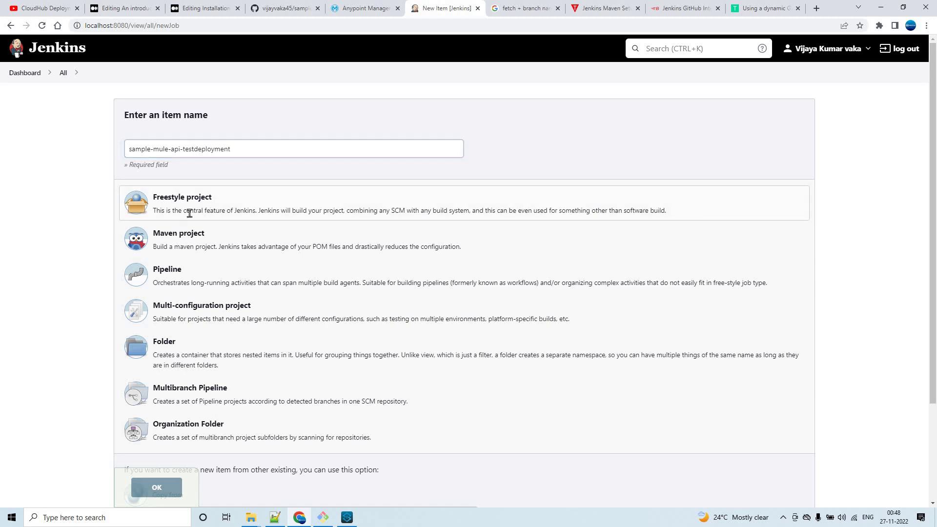
Scroll through the new job's configuration and bring up the sample-mule-api GitHub repository page.
{"action": "scroll", "coordinate": [168, 449], "scroll_direction": "down", "scroll_amount": 3}
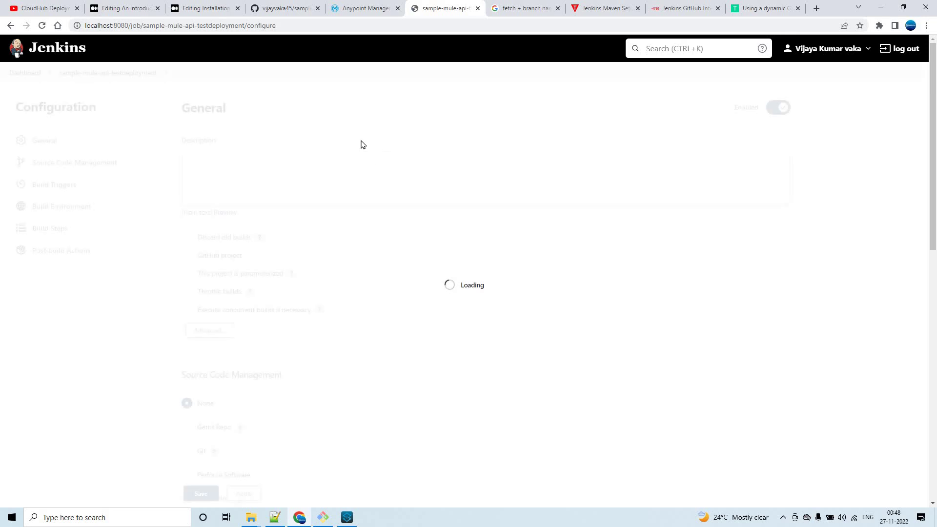
{"action": "scroll", "coordinate": [340, 294], "scroll_direction": "down", "scroll_amount": 4}
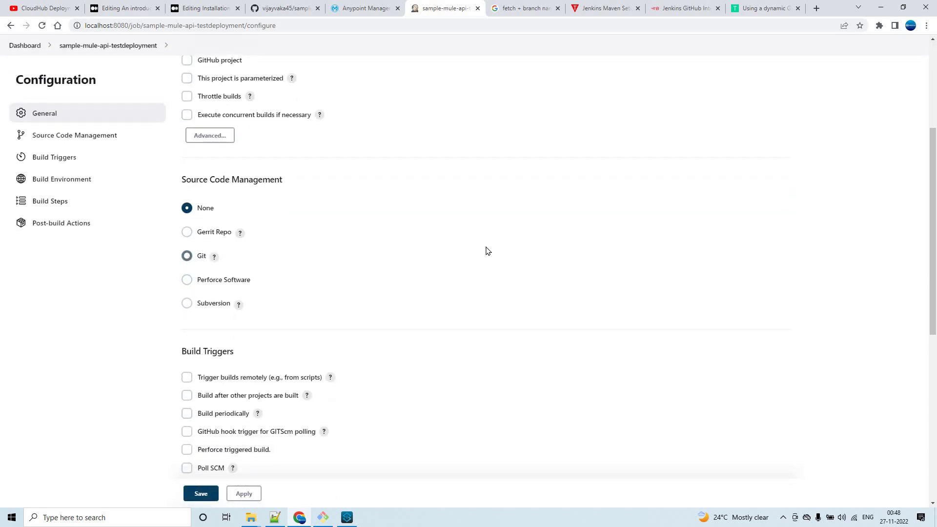
{"action": "scroll", "coordinate": [310, 222], "scroll_direction": "down", "scroll_amount": 2}
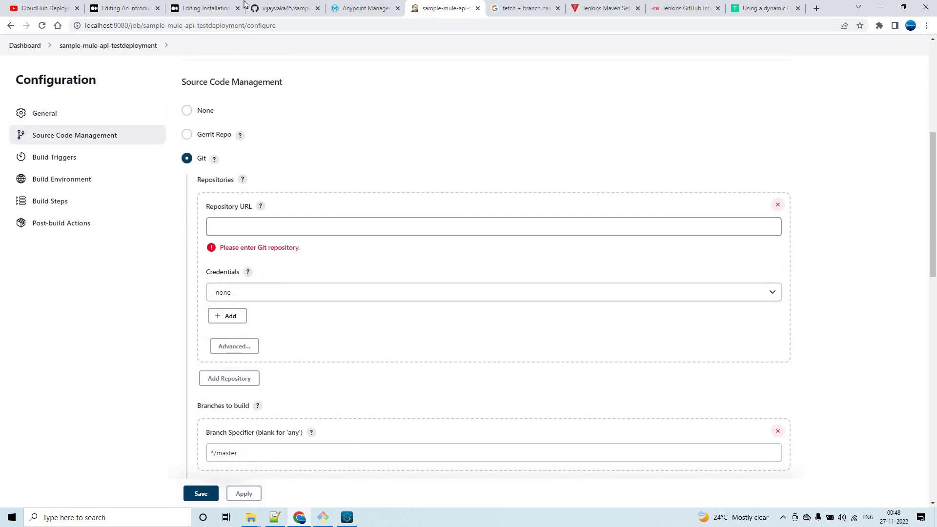
{"action": "left_click", "coordinate": [284, 6]}
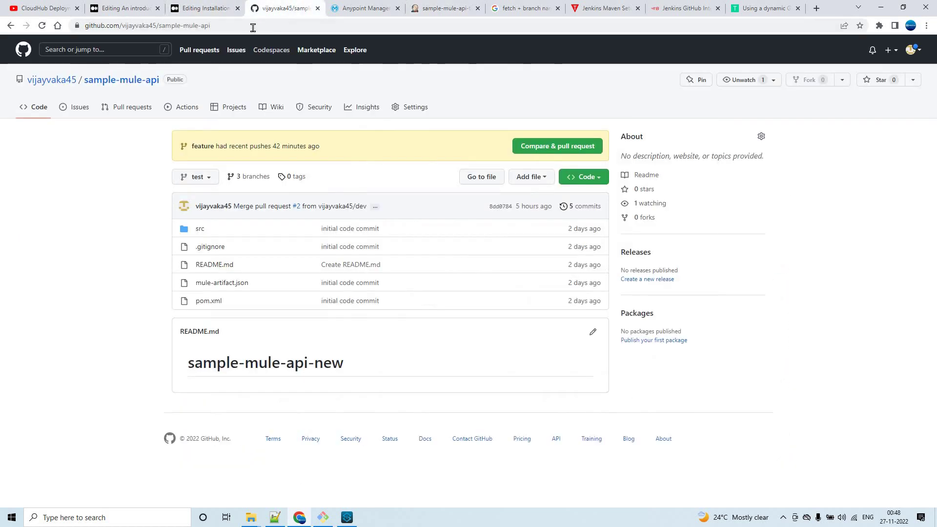
Set the Repository URL to the sample-mule-api repository and select the GitHub credentials.
{"action": "left_click", "coordinate": [146, 25]}
{"action": "key", "text": "ctrl+c"}
{"action": "key", "text": "ctrl+Tab"}
{"action": "key", "text": "ctrl+Tab"}
{"action": "left_click", "coordinate": [267, 227]}
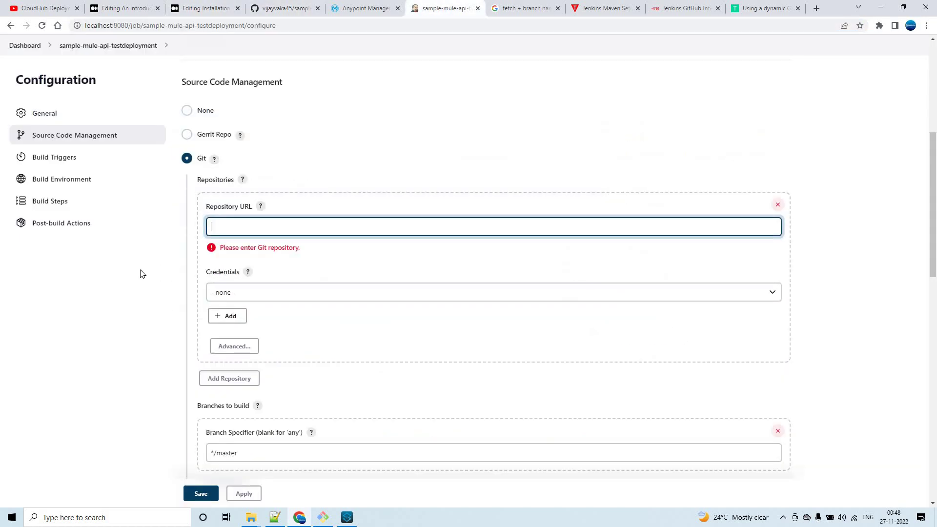
{"action": "key", "text": "ctrl+v"}
{"action": "left_click", "coordinate": [254, 292]}
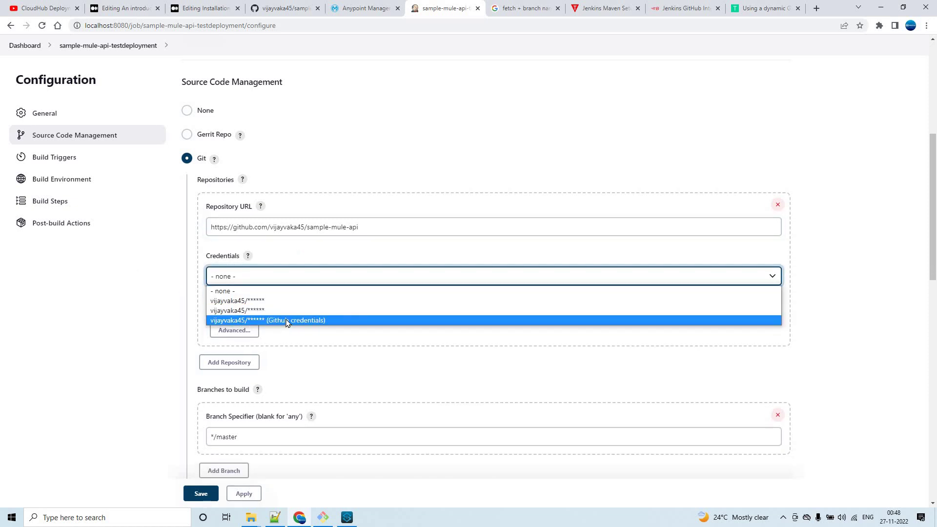
{"action": "key", "text": "Return"}
Change the Branch Specifier to */test and confirm the branch name on GitHub.
{"action": "scroll", "coordinate": [249, 257], "scroll_direction": "down", "scroll_amount": 4}
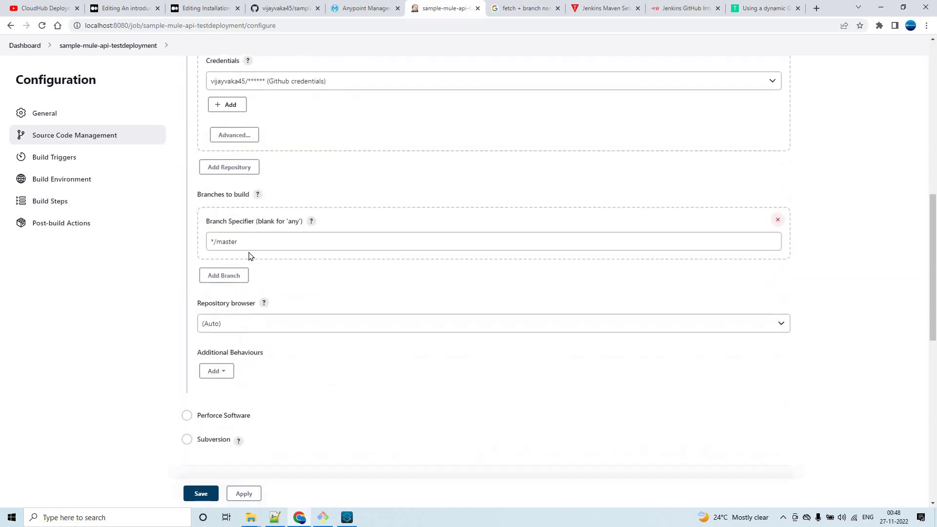
{"action": "double_click", "coordinate": [232, 241]}
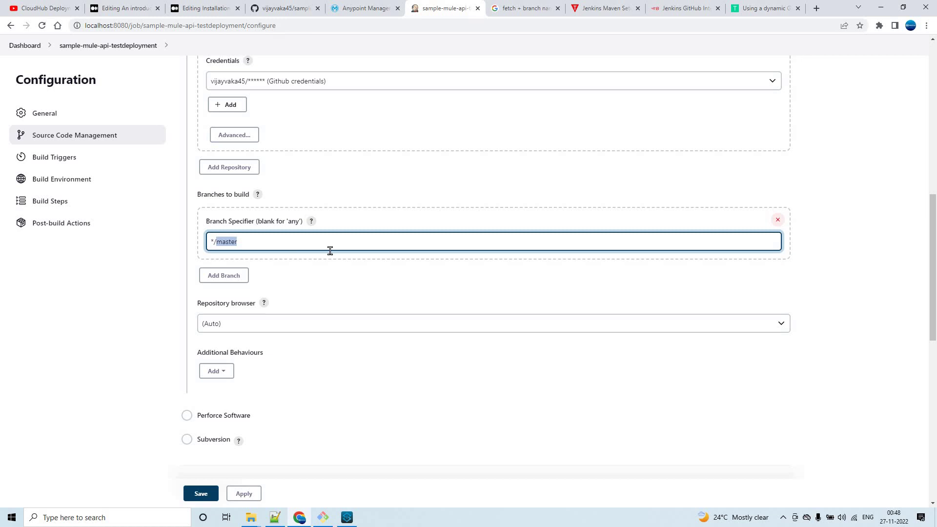
{"action": "type", "text": "test"}
{"action": "left_click", "coordinate": [167, 286]}
{"action": "left_click", "coordinate": [275, 4]}
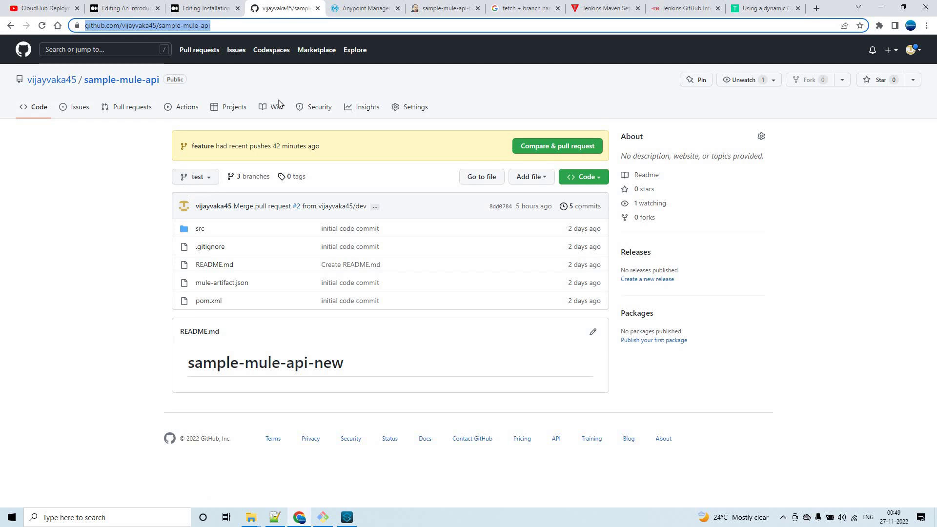
{"action": "left_click", "coordinate": [463, 6]}
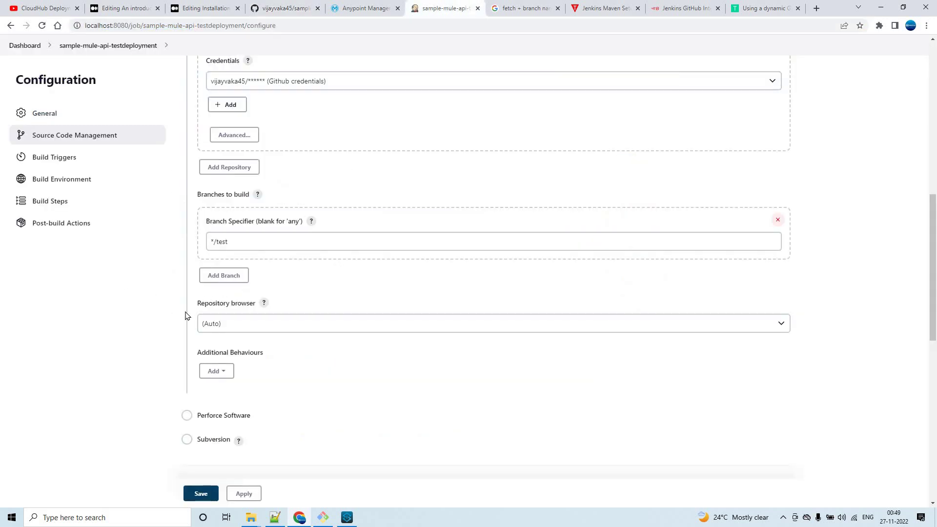
Add an Execute Windows batch command step with the Test mvn deploy command and save the job.
{"action": "scroll", "coordinate": [343, 310], "scroll_direction": "down", "scroll_amount": 10}
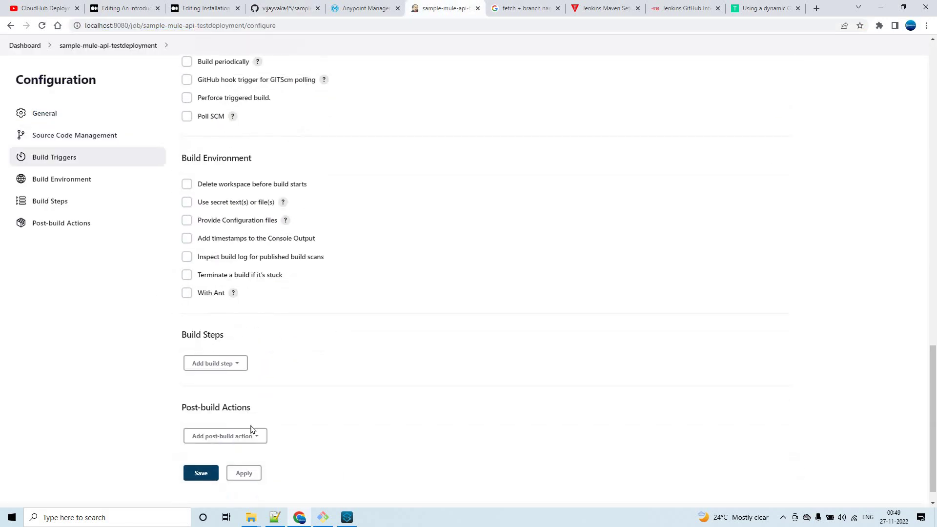
{"action": "left_click", "coordinate": [238, 364]}
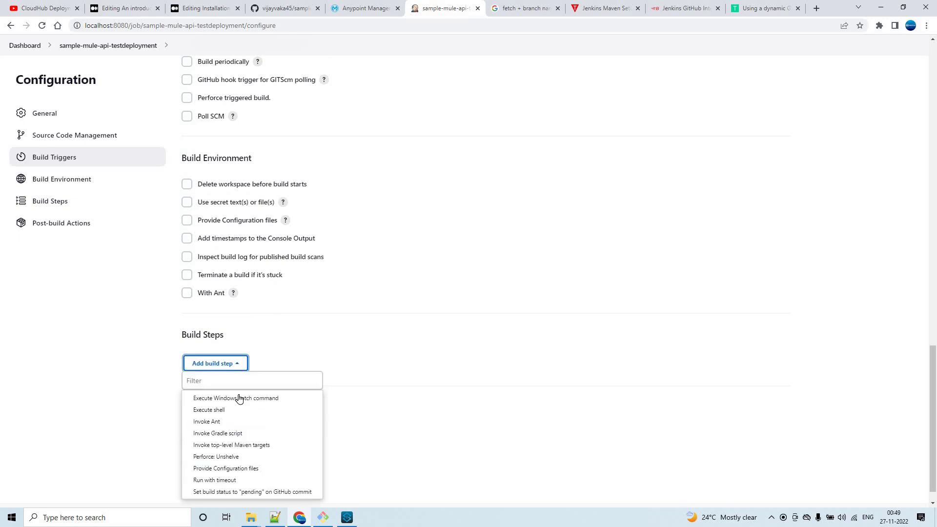
{"action": "left_click", "coordinate": [245, 396]}
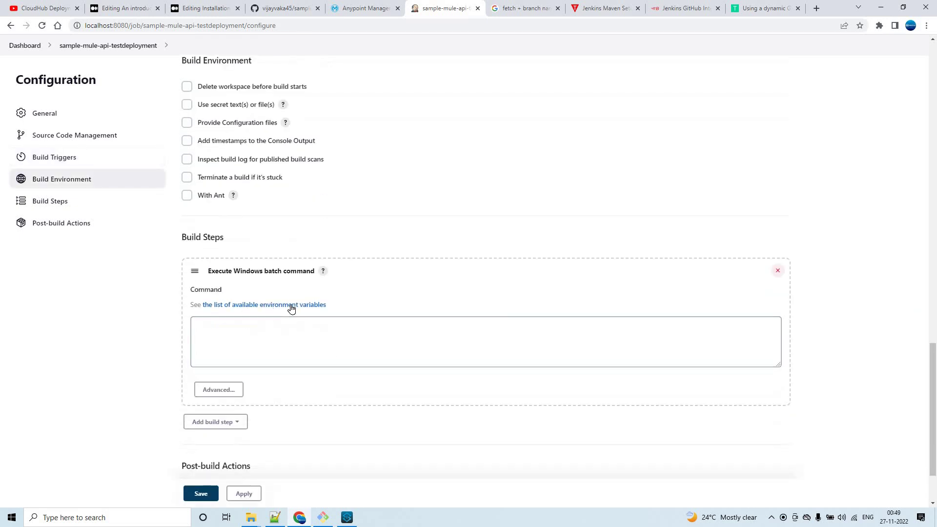
{"action": "left_click", "coordinate": [272, 517]}
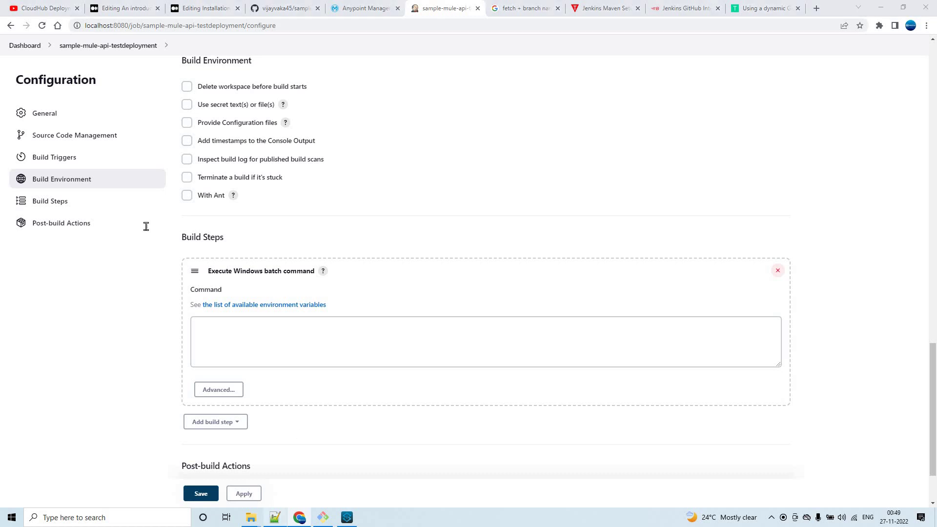
{"action": "left_click", "coordinate": [177, 282]}
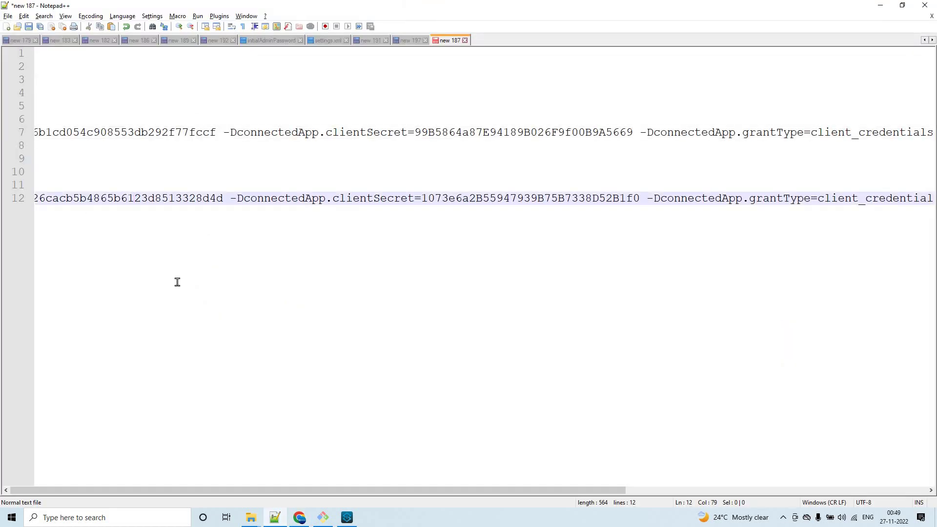
{"action": "key", "text": "End"}
{"action": "key", "text": "shift+Home"}
{"action": "key", "text": "ctrl+c"}
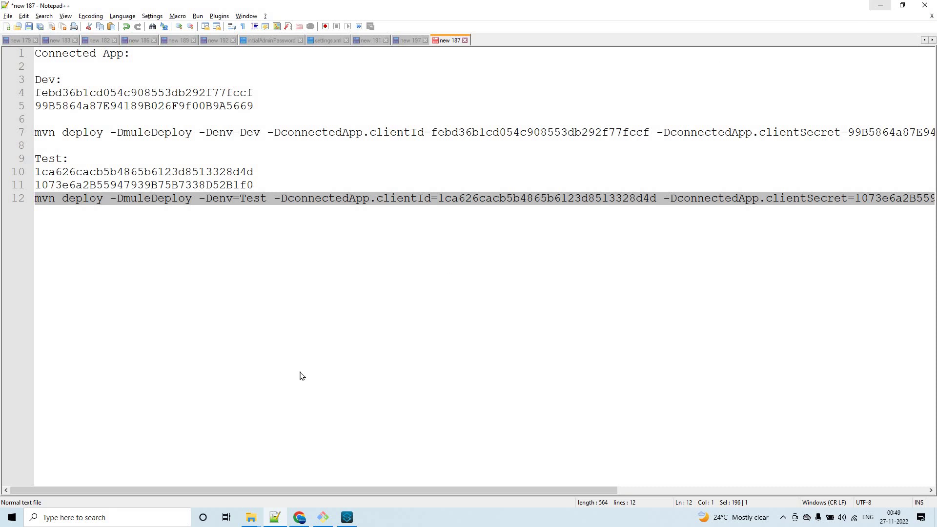
{"action": "key", "text": "alt+Tab"}
{"action": "left_click", "coordinate": [281, 353]}
{"action": "key", "text": "ctrl+v"}
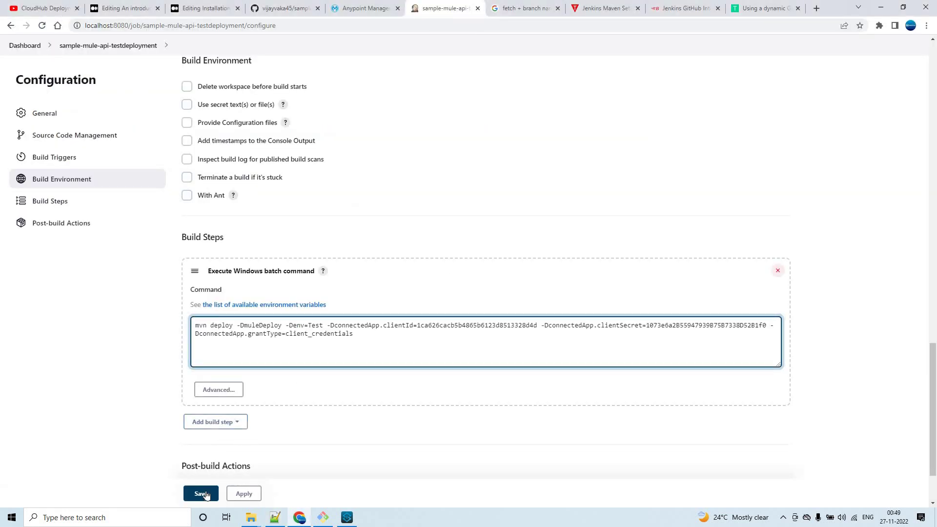
{"action": "left_click", "coordinate": [201, 493]}
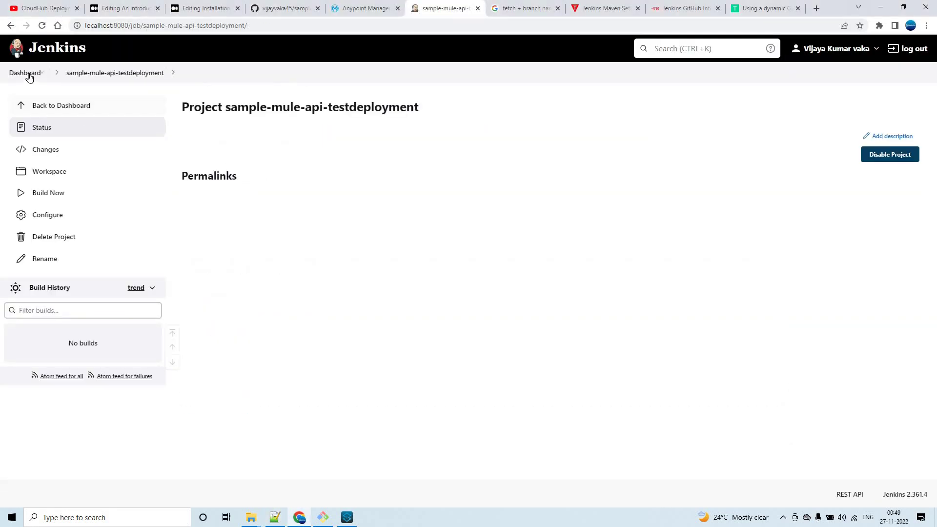
Start build #1 of sample-mule-api-testdeployment from the dashboard, then view the Runtime Manager applications list.
{"action": "left_click", "coordinate": [25, 73]}
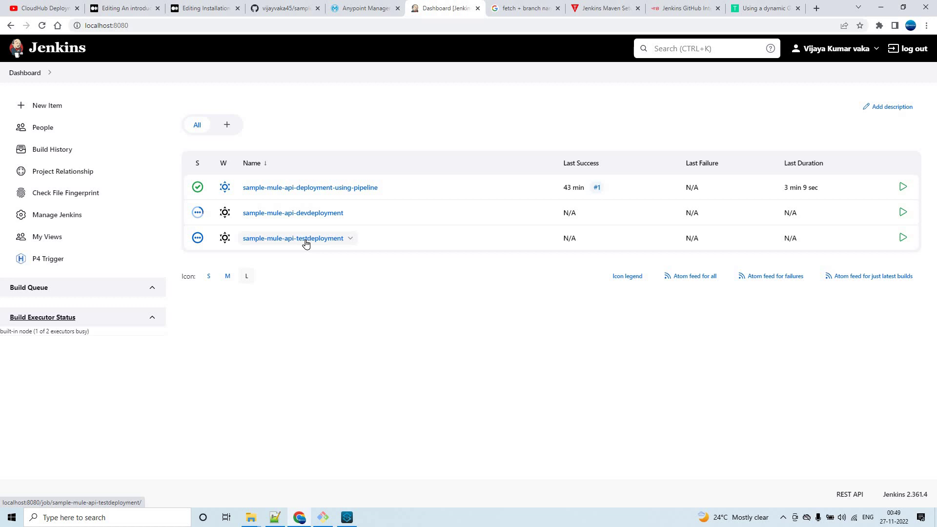
{"action": "left_click", "coordinate": [276, 239]}
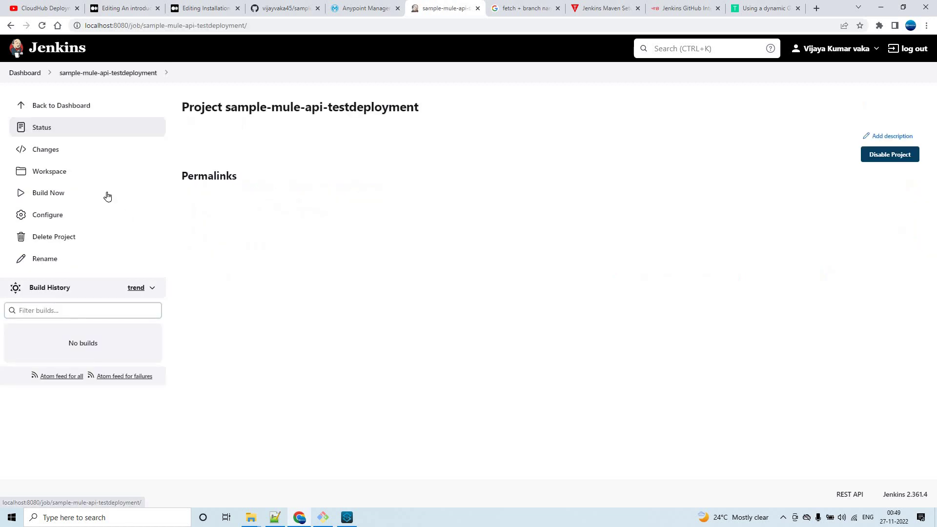
{"action": "left_click", "coordinate": [74, 195]}
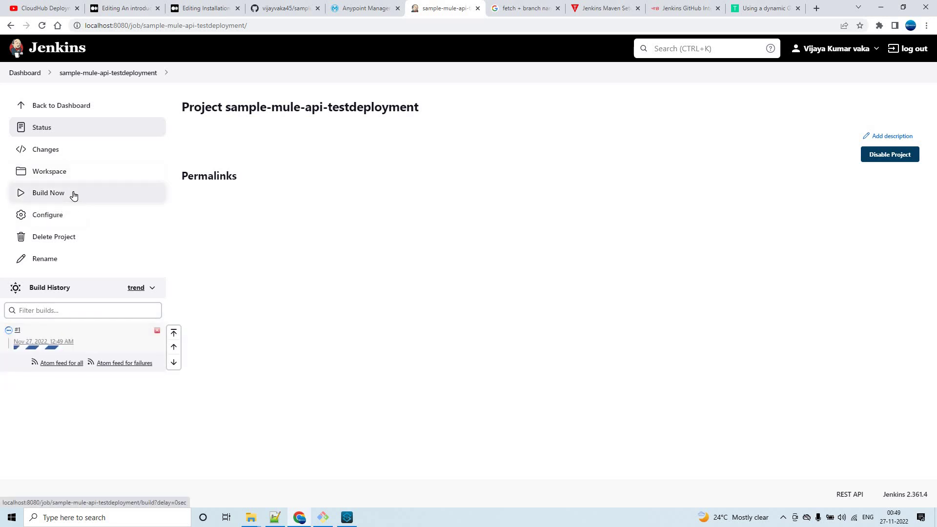
{"action": "left_click", "coordinate": [363, 10]}
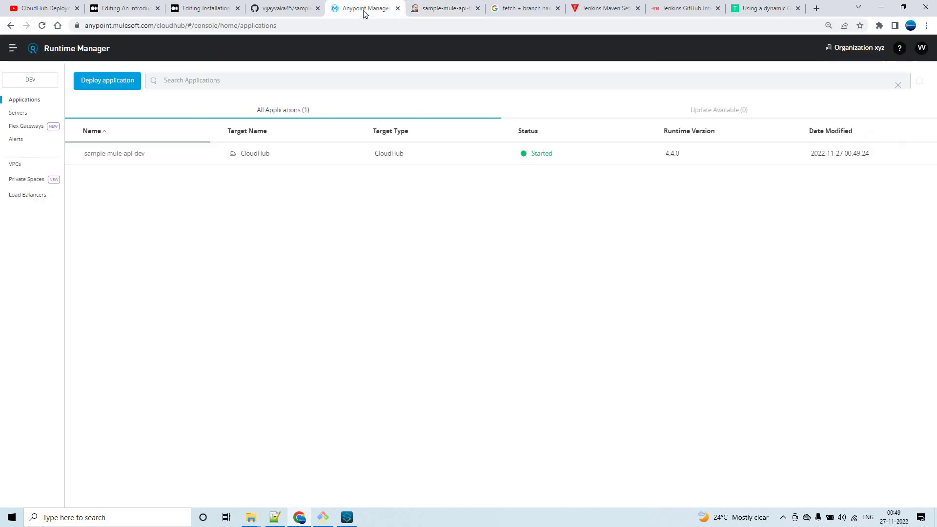
Open the sample-mule-api-dev application's logs, which end with 'Your application is started.'.
{"action": "left_click", "coordinate": [427, 7]}
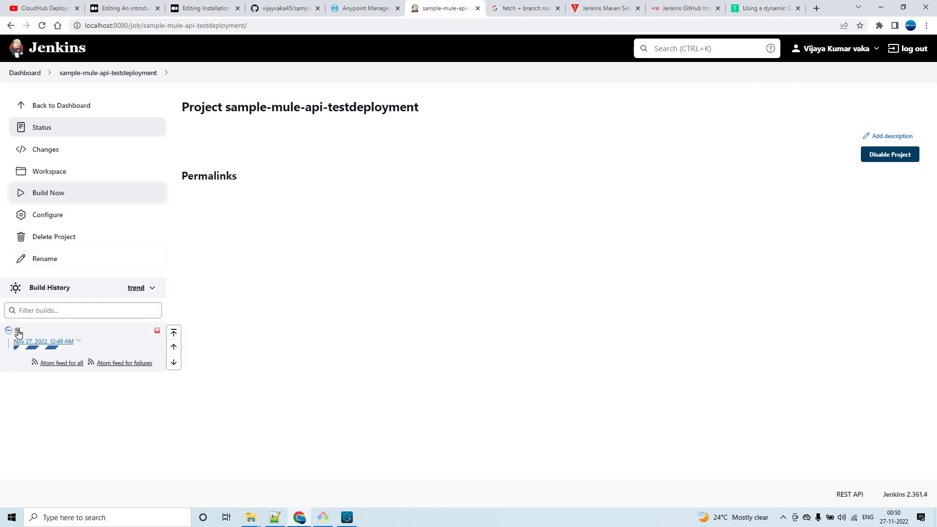
{"action": "left_click", "coordinate": [354, 9]}
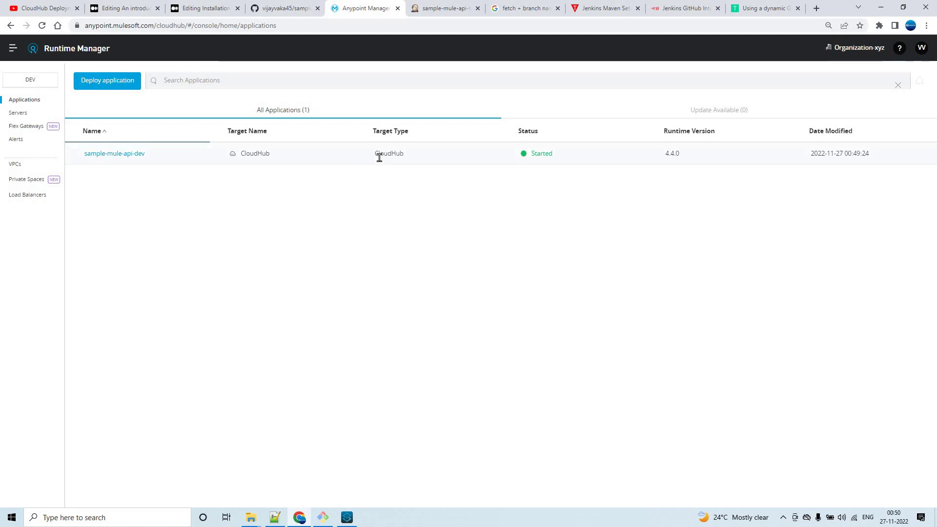
{"action": "left_click", "coordinate": [483, 159]}
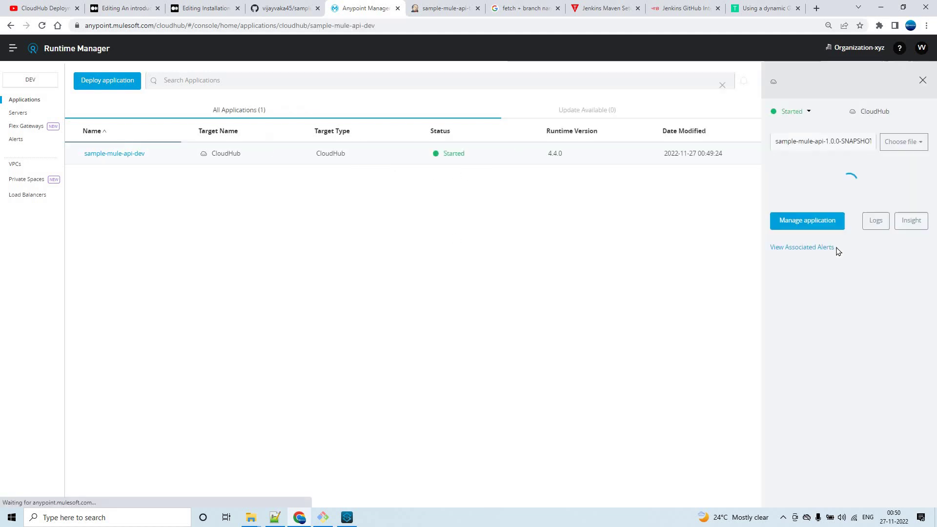
{"action": "left_click", "coordinate": [876, 264]}
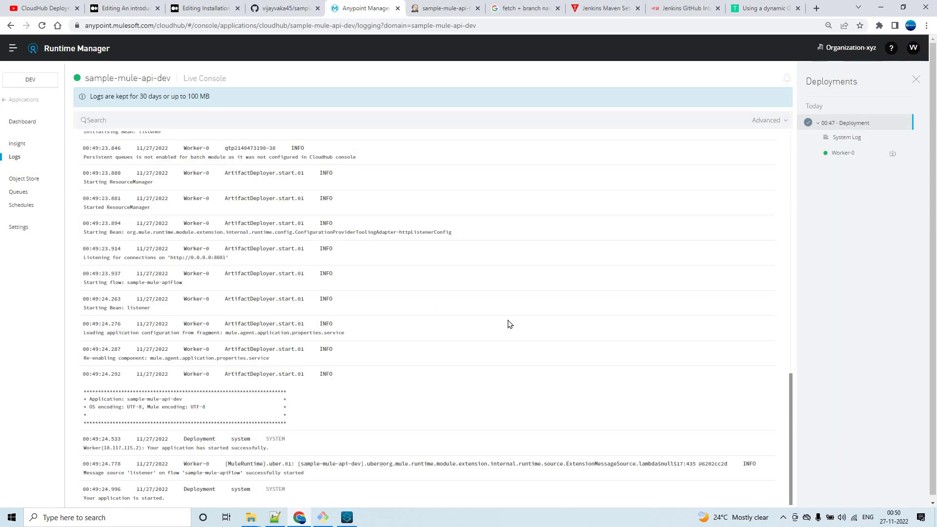
{"action": "key", "text": "super"}
Launch Postman and send the MuleMavenPlugin collection's Dev - Testing request, getting 200 OK.
{"action": "type", "text": "postm"}
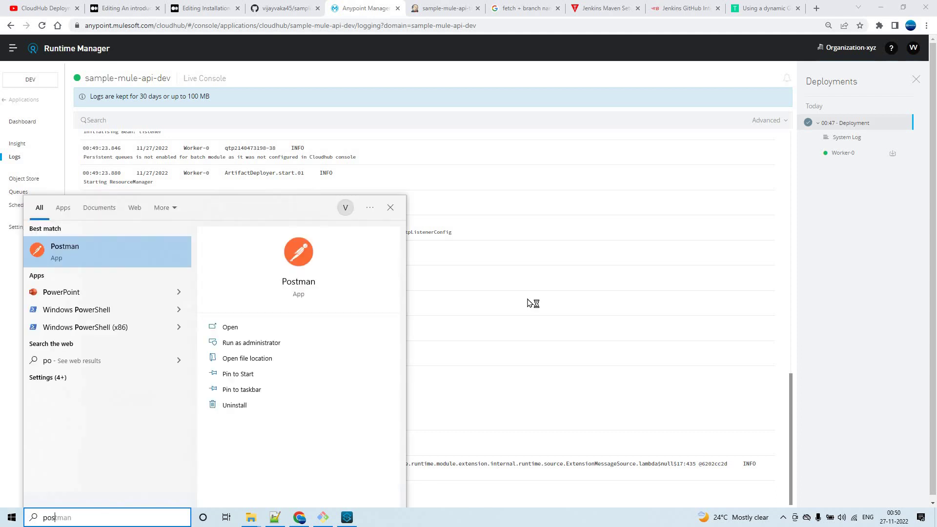
{"action": "type", "text": "an"}
{"action": "key", "text": "Escape"}
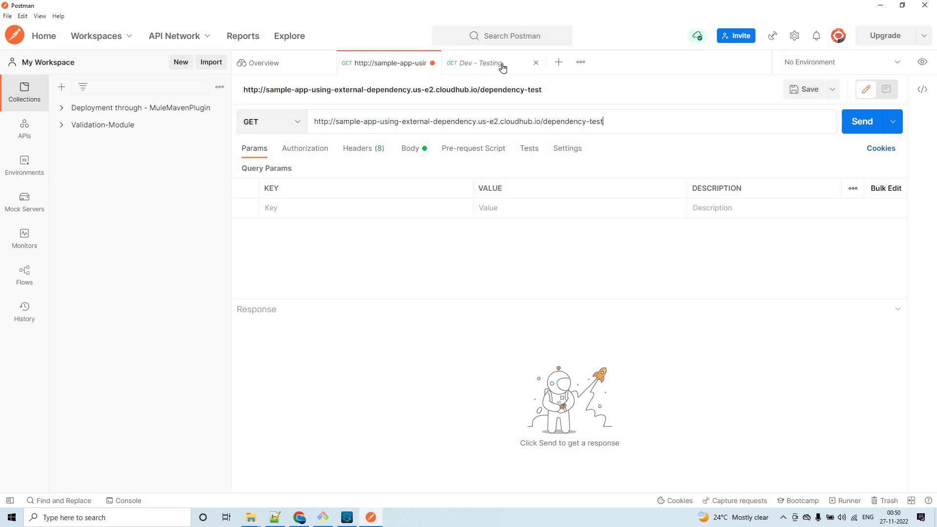
{"action": "left_click", "coordinate": [64, 112]}
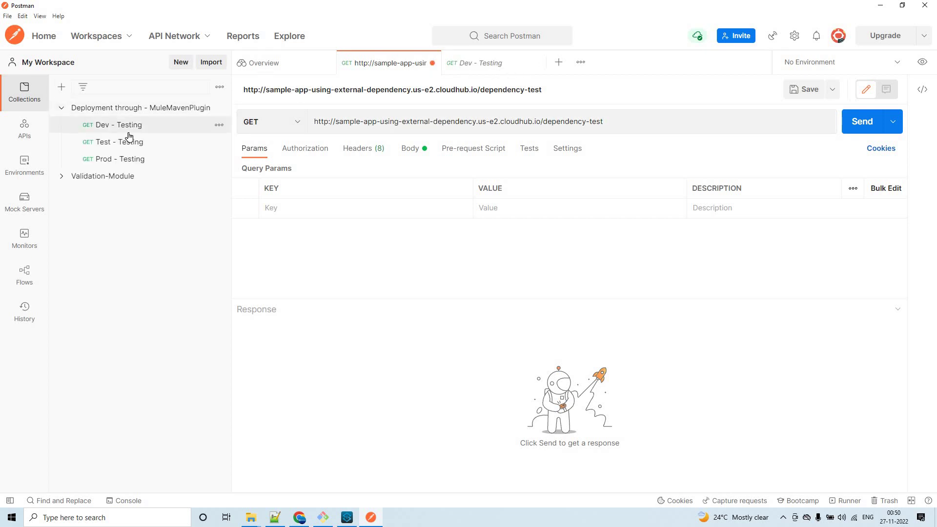
{"action": "left_click", "coordinate": [129, 126]}
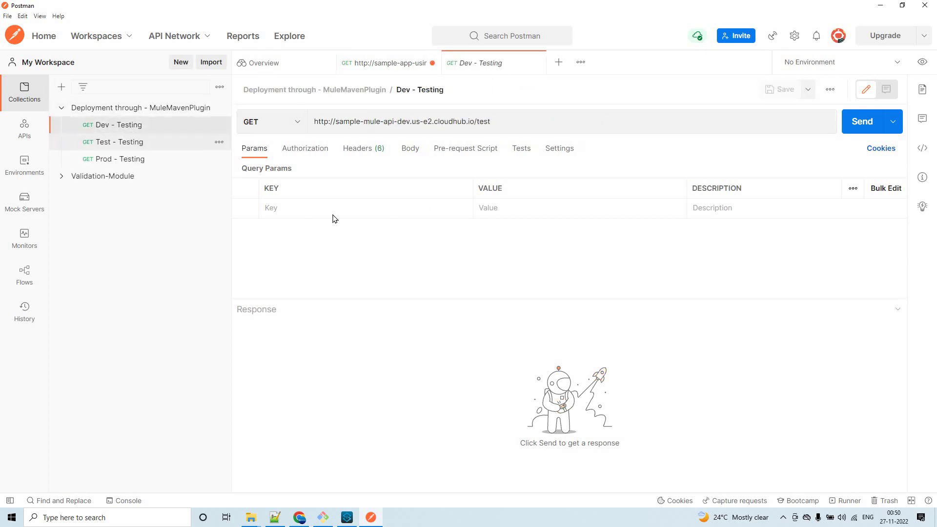
{"action": "left_click", "coordinate": [845, 128]}
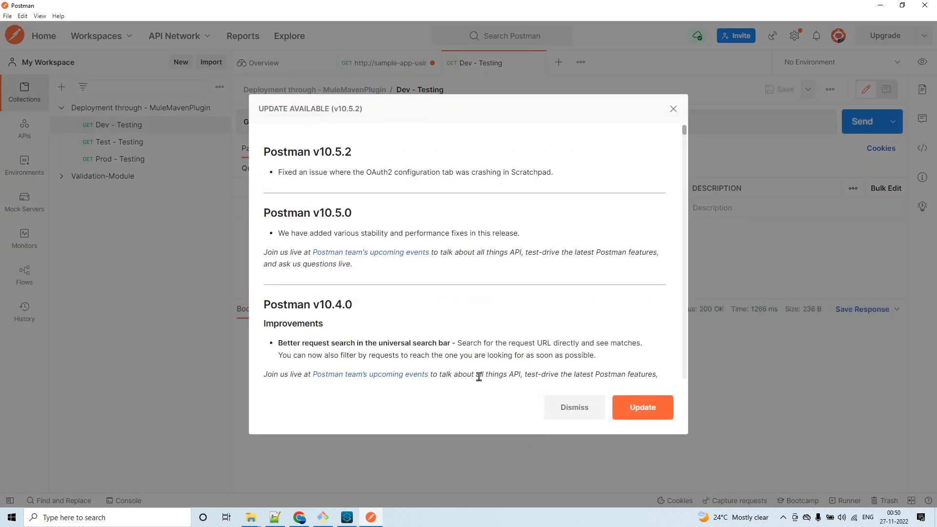
{"action": "left_click", "coordinate": [246, 366]}
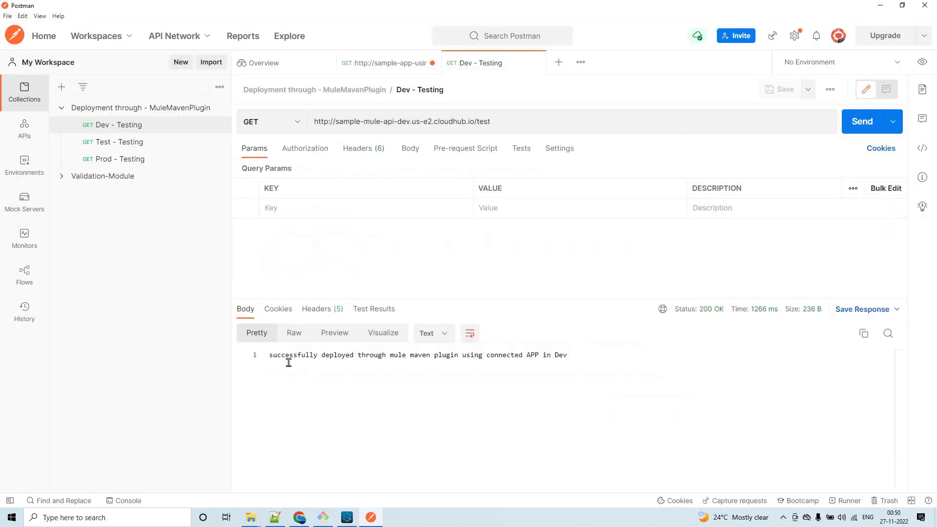
{"action": "left_click_drag", "start_coordinate": [364, 355], "coordinate": [539, 354]}
{"action": "left_click", "coordinate": [503, 354]}
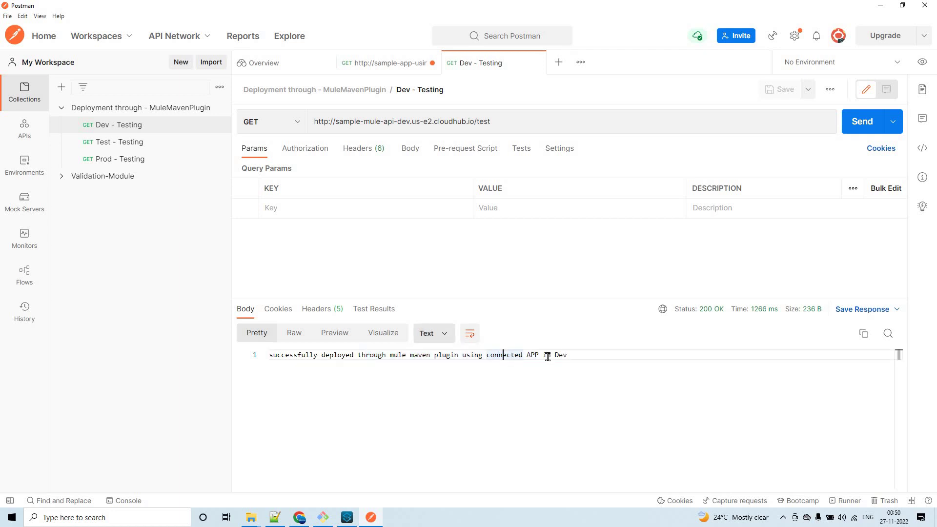
Compare the response with the Set Payload message and the Listener's /test path in Anypoint Studio.
{"action": "left_click", "coordinate": [347, 518]}
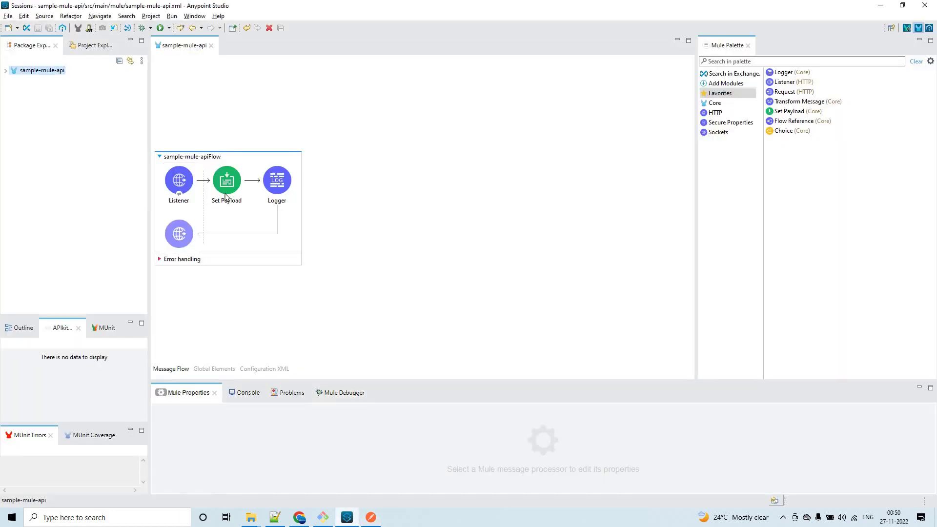
{"action": "left_click", "coordinate": [226, 197]}
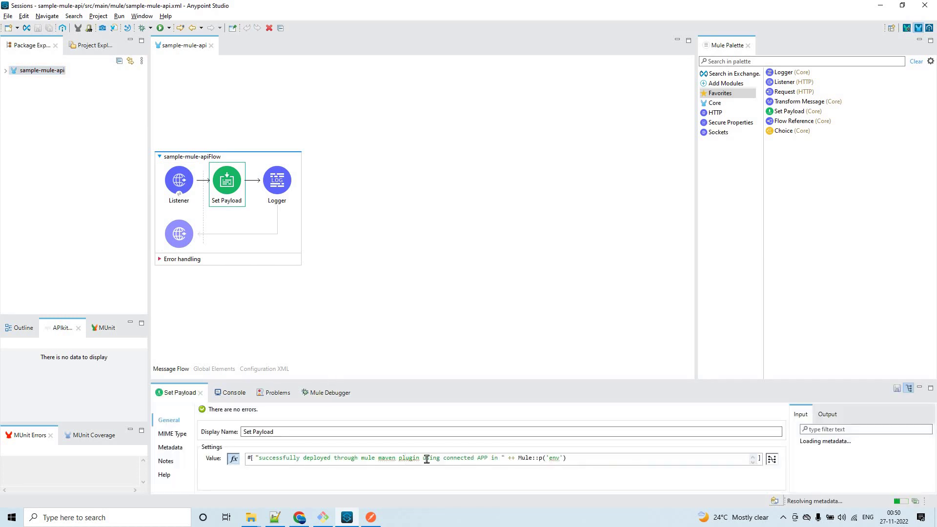
{"action": "left_click", "coordinate": [879, 6]}
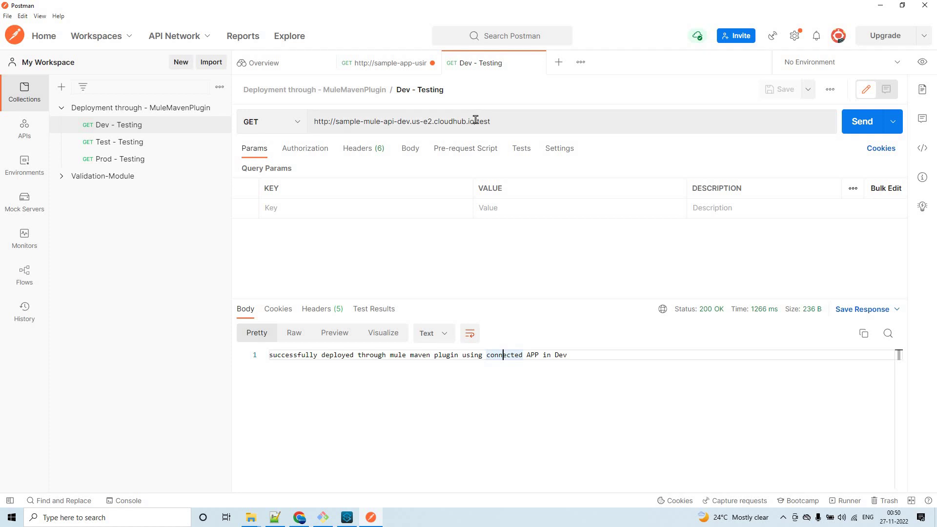
{"action": "left_click_drag", "start_coordinate": [497, 120], "coordinate": [474, 121]}
{"action": "left_click", "coordinate": [347, 517]}
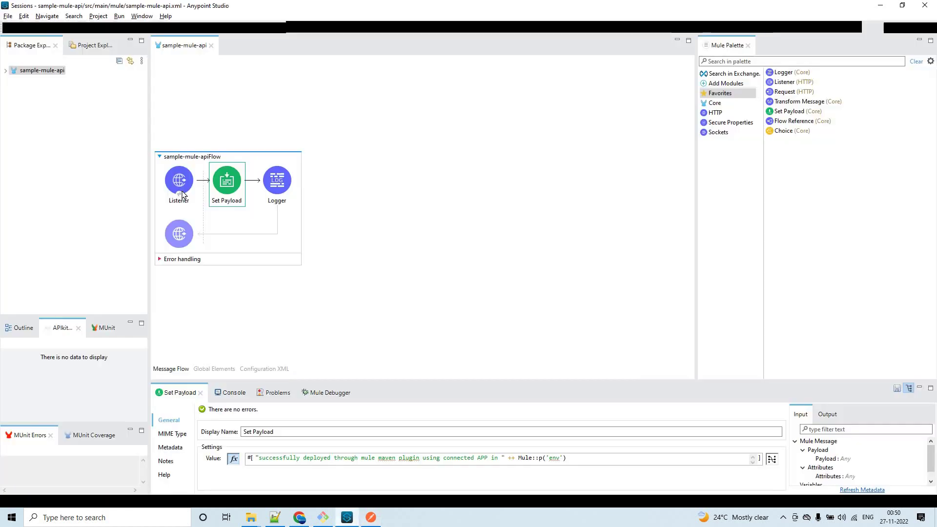
{"action": "left_click", "coordinate": [183, 195]}
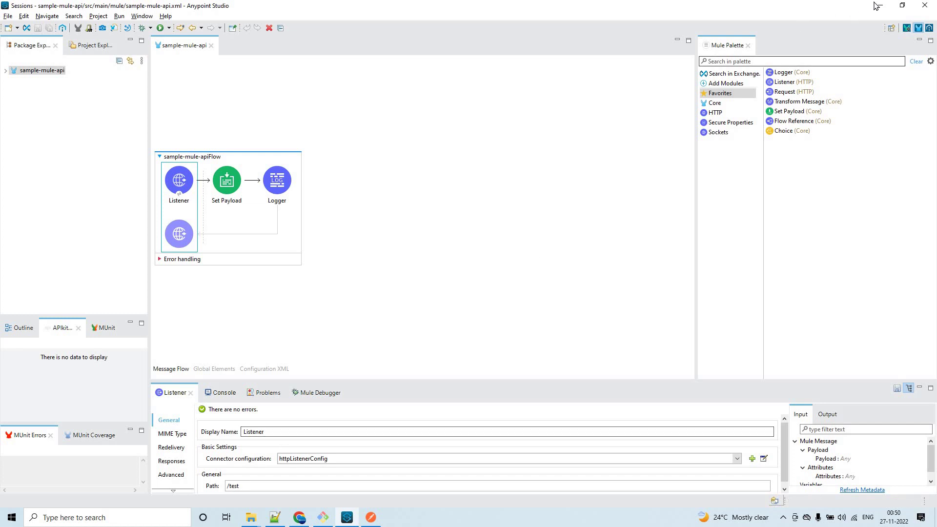
{"action": "key", "text": "alt+Tab"}
{"action": "key", "text": "alt+Tab"}
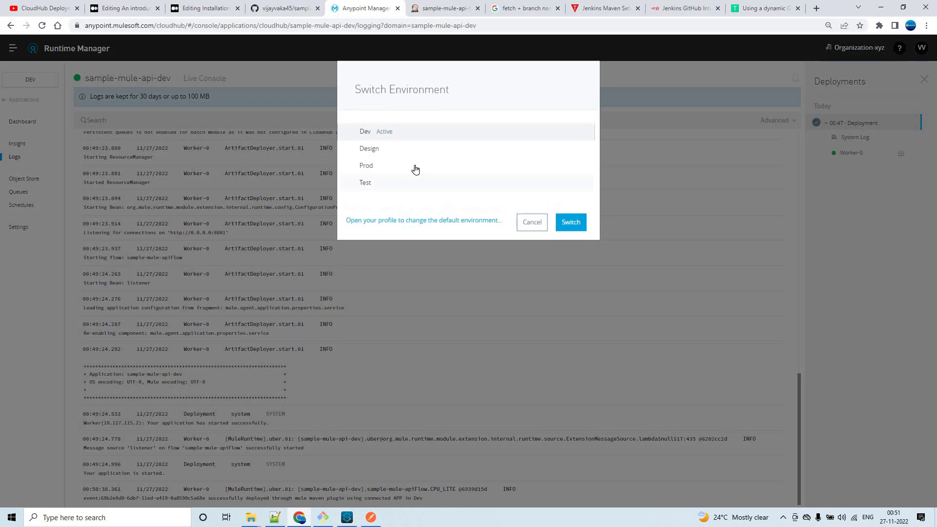
Switch Runtime Manager to the Test environment and open the sample-mule-api-test logs.
{"action": "left_click", "coordinate": [412, 189]}
{"action": "left_click", "coordinate": [568, 232]}
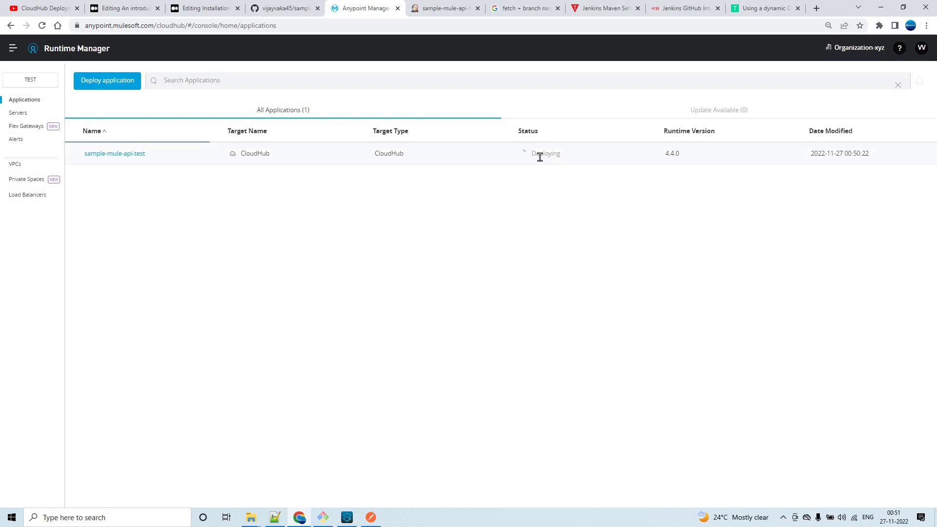
{"action": "left_click", "coordinate": [539, 157]}
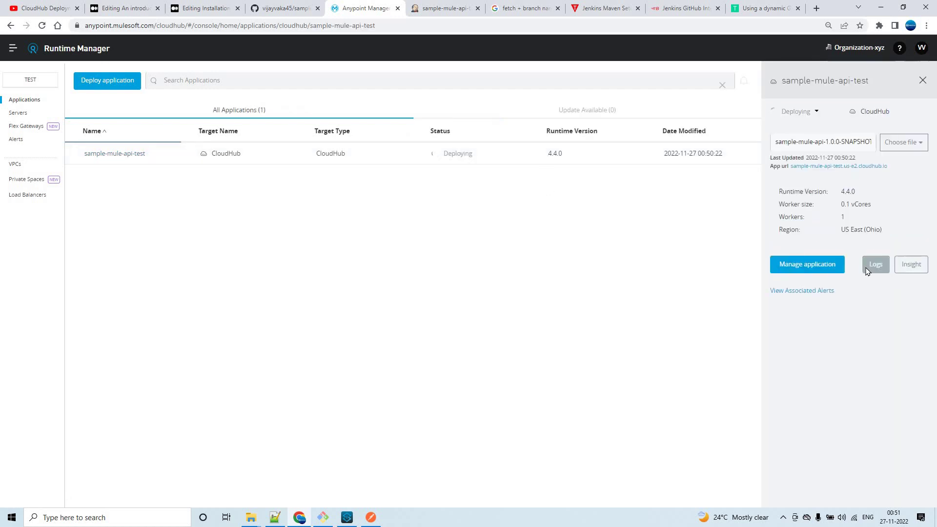
{"action": "left_click", "coordinate": [874, 266]}
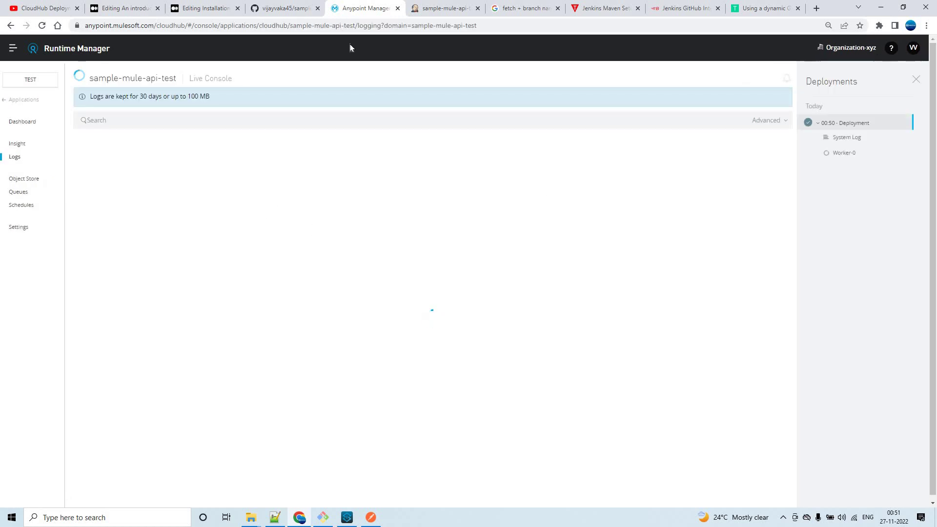
{"action": "left_click", "coordinate": [431, 9]}
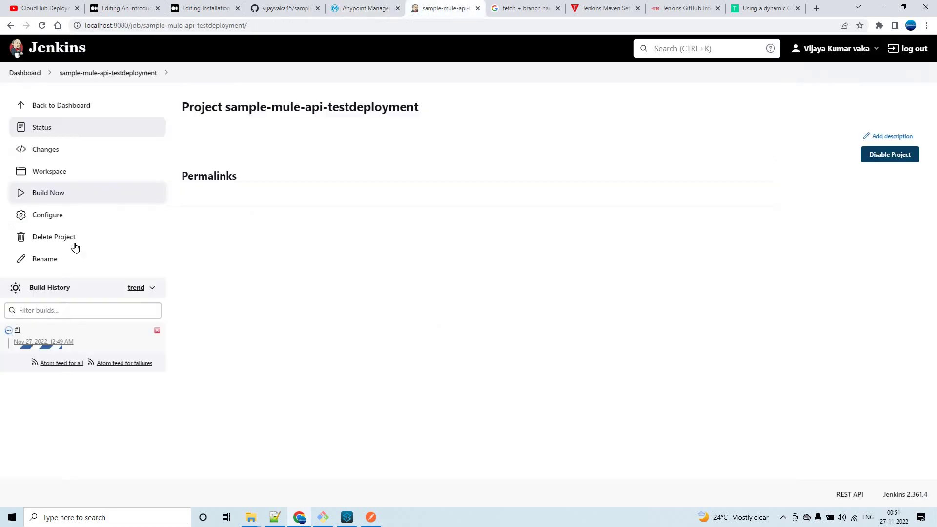
Open build #1's console output and review its Deploying, Starting application and Checking lines.
{"action": "left_click", "coordinate": [16, 331]}
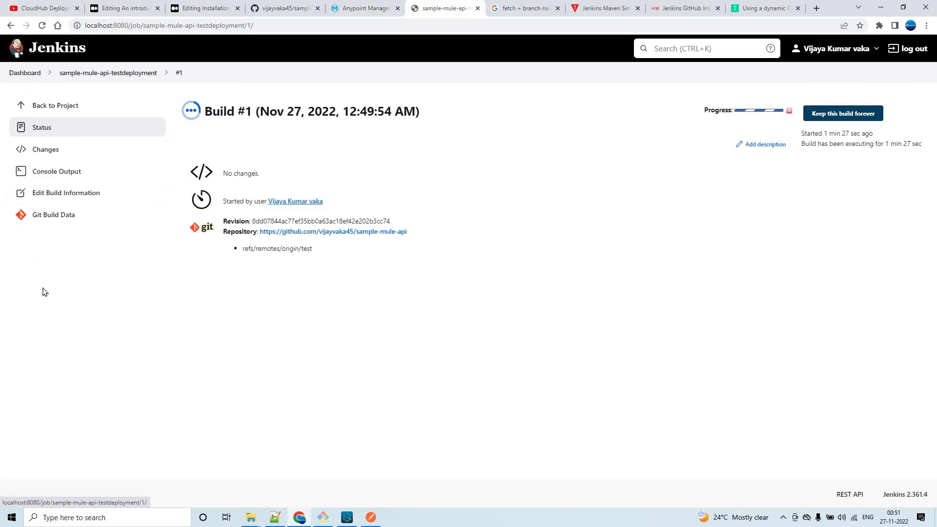
{"action": "left_click", "coordinate": [131, 174]}
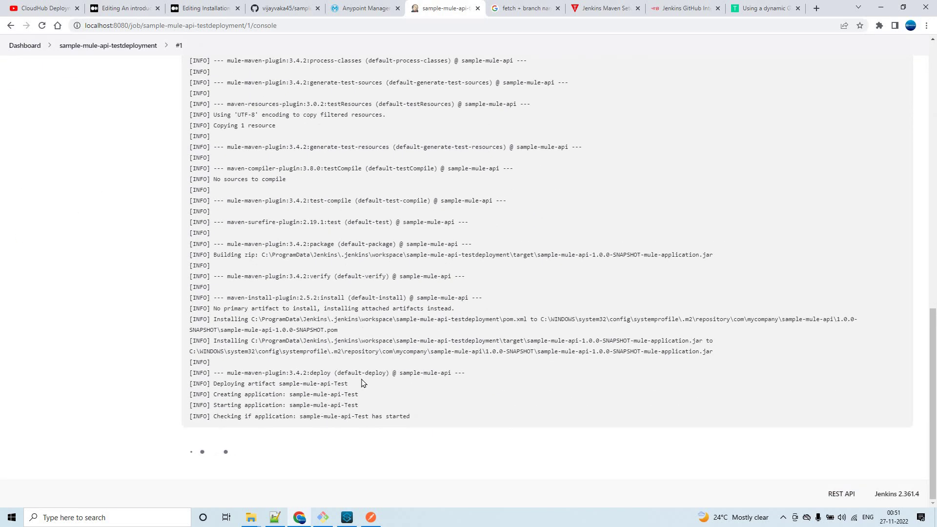
{"action": "left_click_drag", "start_coordinate": [220, 384], "coordinate": [349, 387]}
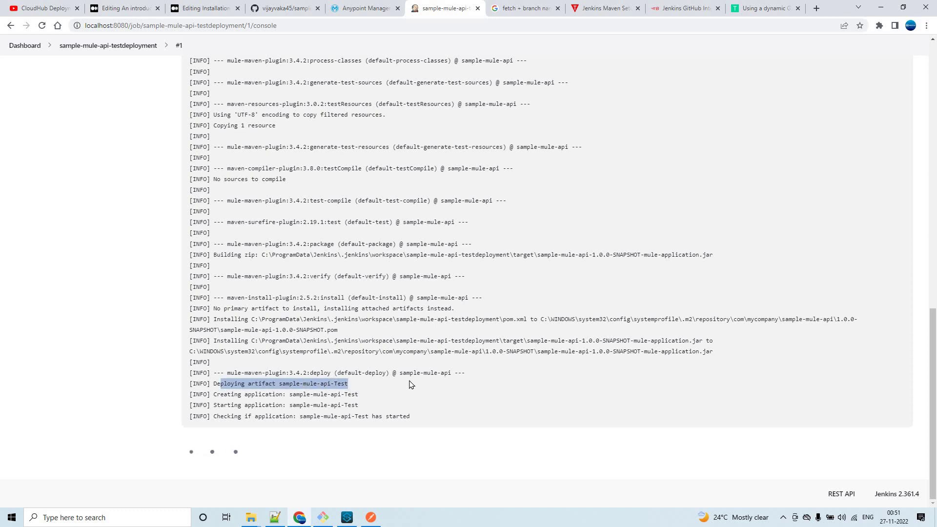
{"action": "left_click", "coordinate": [211, 396]}
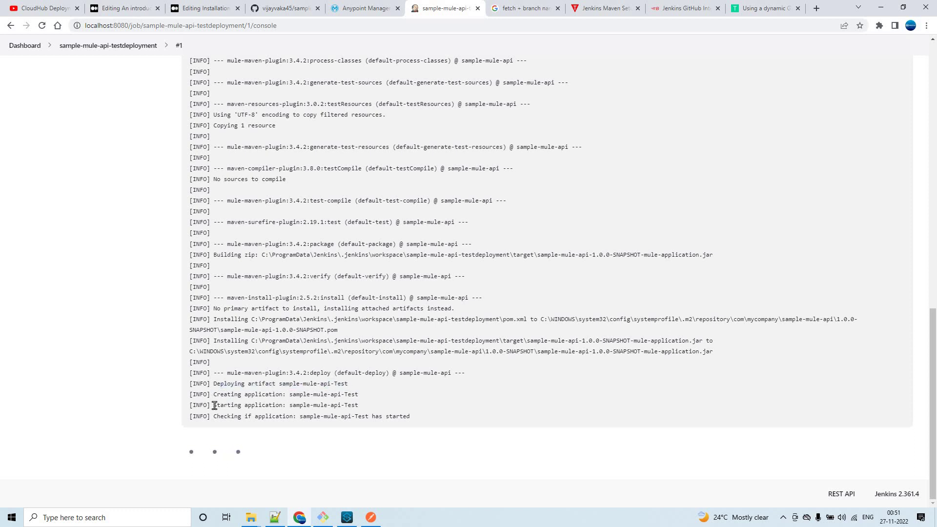
{"action": "left_click_drag", "start_coordinate": [288, 405], "coordinate": [213, 405]}
{"action": "left_click_drag", "start_coordinate": [295, 416], "coordinate": [217, 416]}
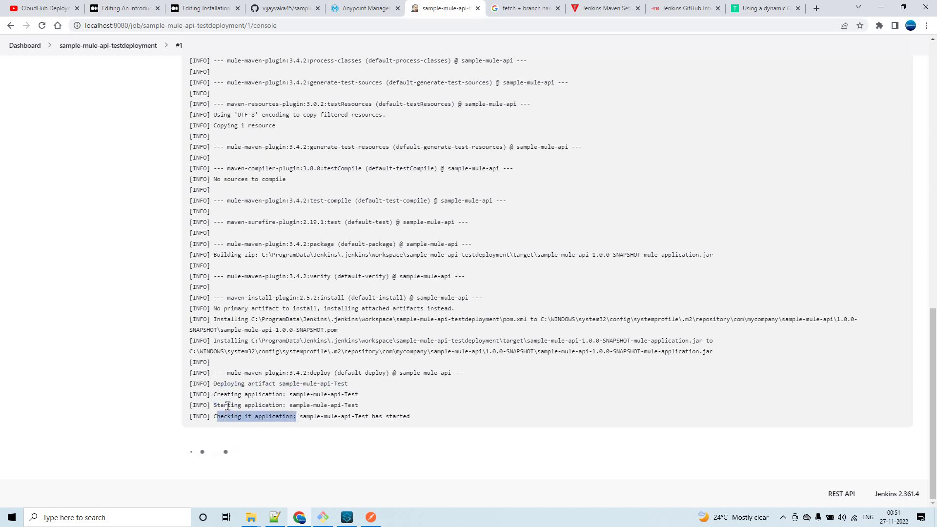
{"action": "left_click", "coordinate": [430, 420]}
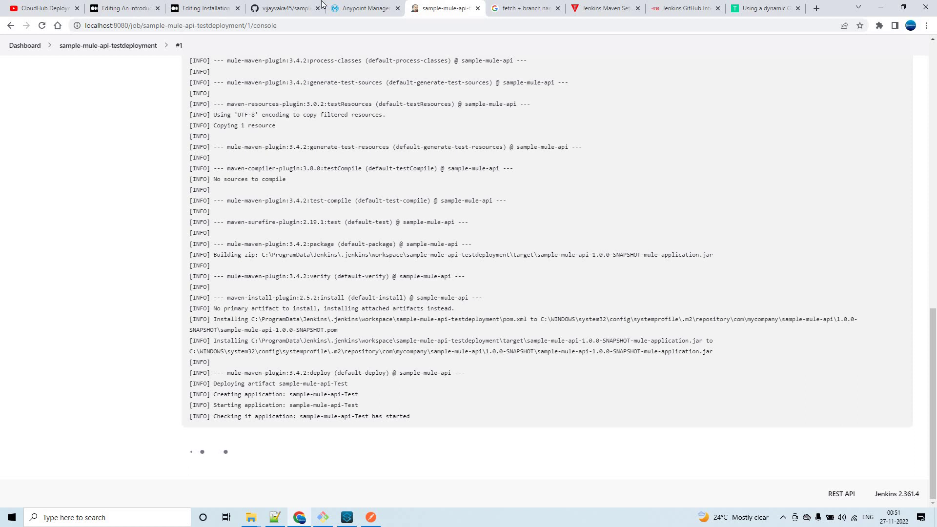
Watch the sample-mule-api-test live logs and check the GitHub repository's branches.
{"action": "left_click", "coordinate": [347, 9]}
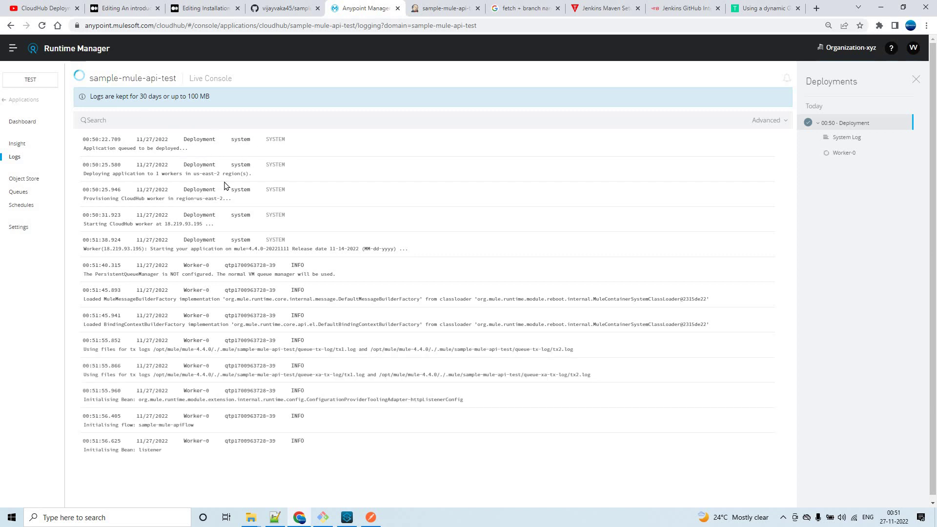
{"action": "left_click", "coordinate": [282, 9]}
{"action": "left_click", "coordinate": [205, 179]}
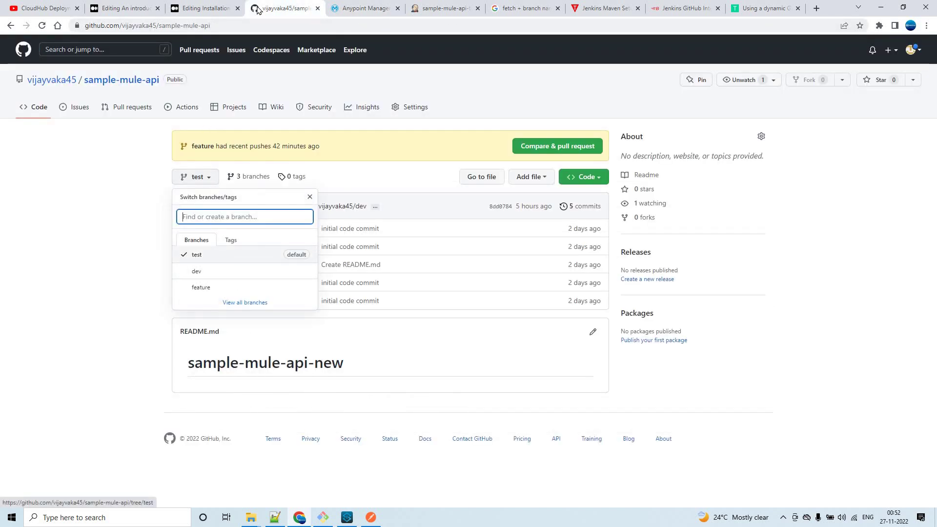
{"action": "left_click", "coordinate": [347, 9]}
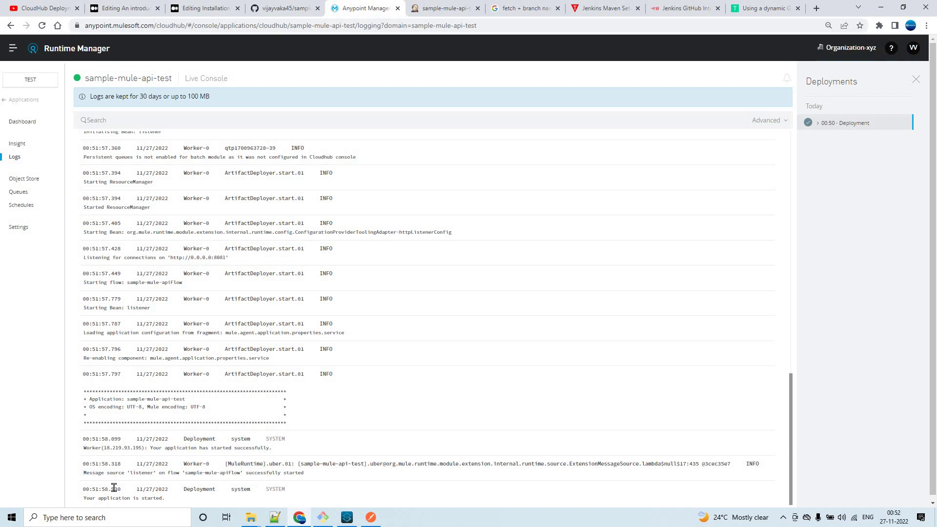
{"action": "left_click", "coordinate": [447, 7]}
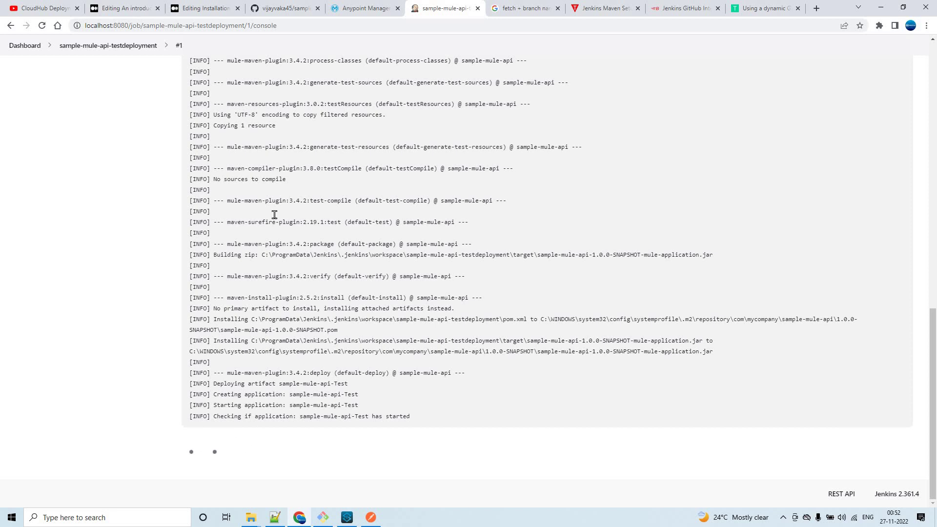
Open sample-mule-api-testdeployment build #1's console and confirm BUILD SUCCESS and Finished: SUCCESS.
{"action": "scroll", "coordinate": [272, 213], "scroll_direction": "up", "scroll_amount": 13}
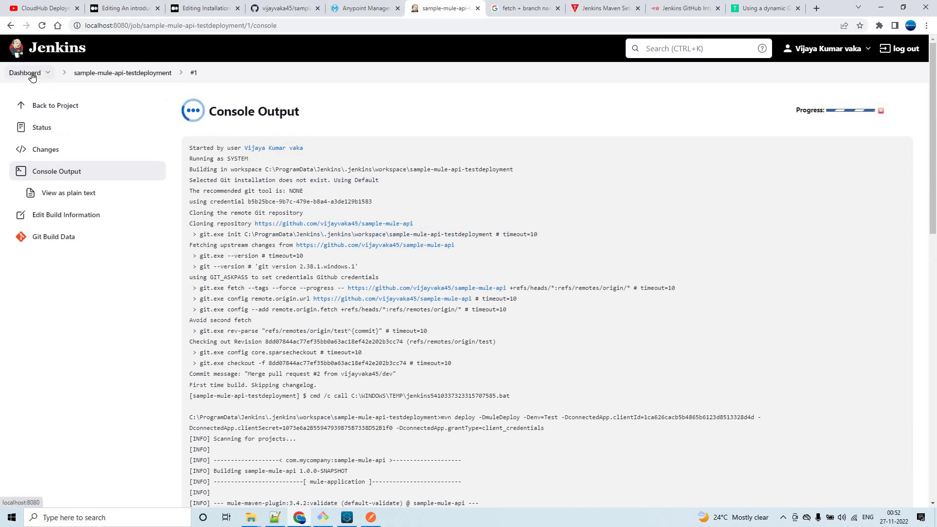
{"action": "left_click", "coordinate": [28, 74]}
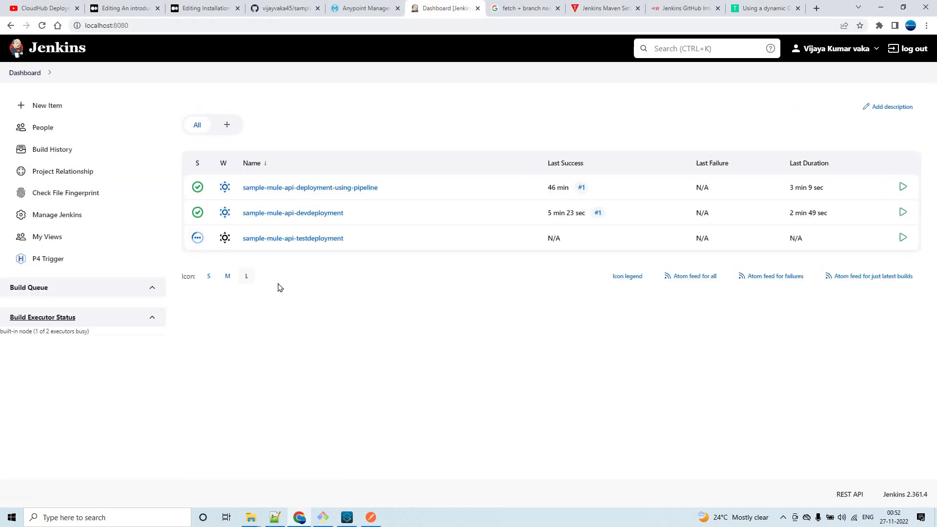
{"action": "left_click", "coordinate": [71, 112]}
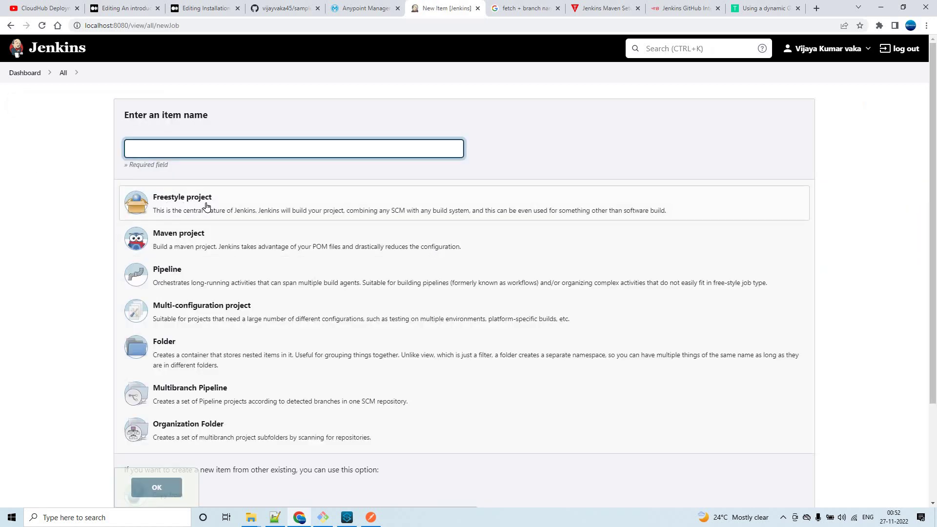
{"action": "left_click", "coordinate": [22, 74]}
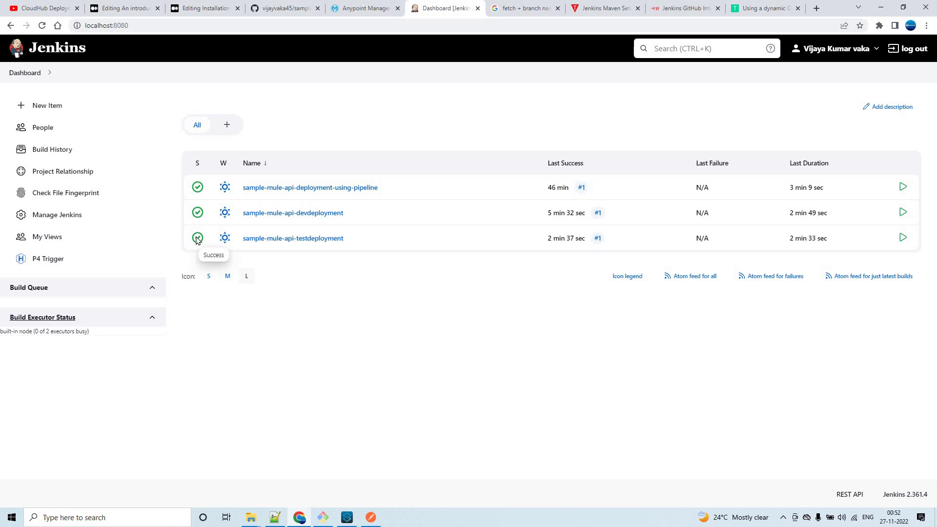
{"action": "left_click", "coordinate": [289, 239]}
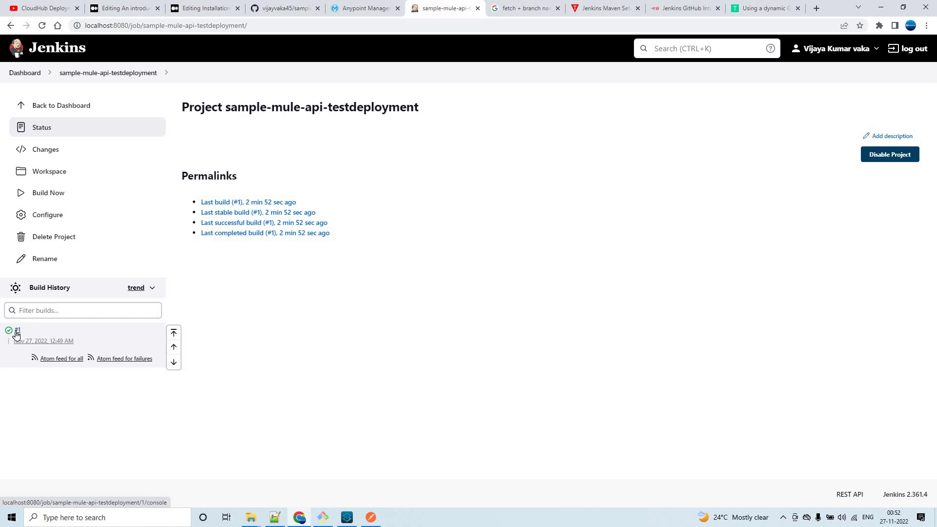
{"action": "left_click", "coordinate": [16, 335]}
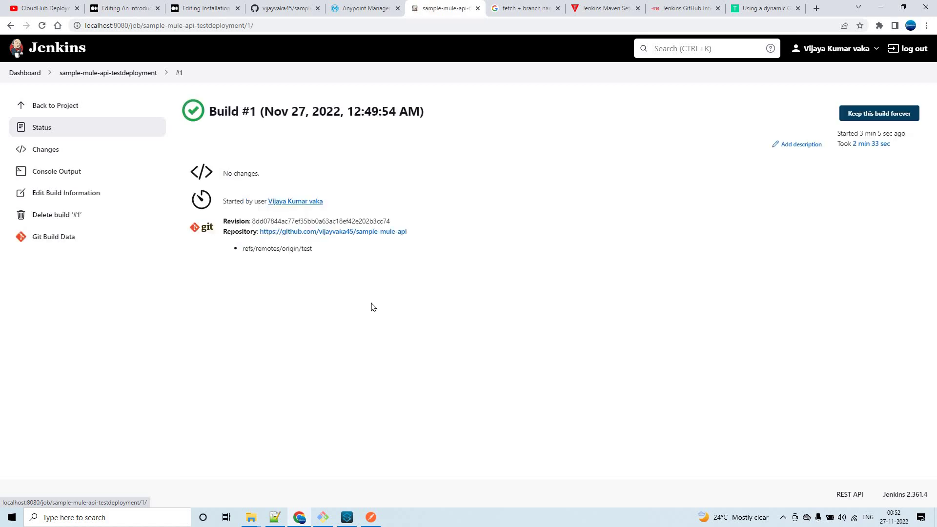
{"action": "left_click", "coordinate": [71, 172]}
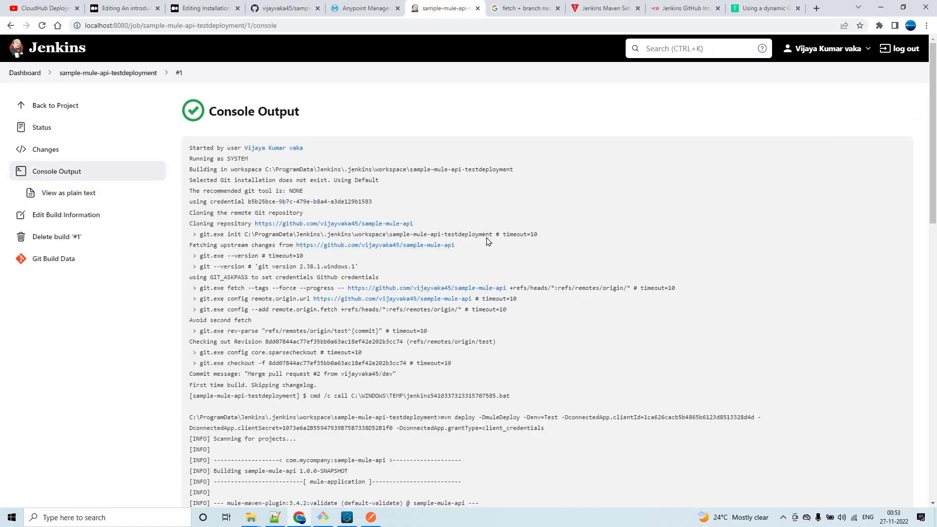
{"action": "scroll", "coordinate": [205, 438], "scroll_direction": "down", "scroll_amount": 20}
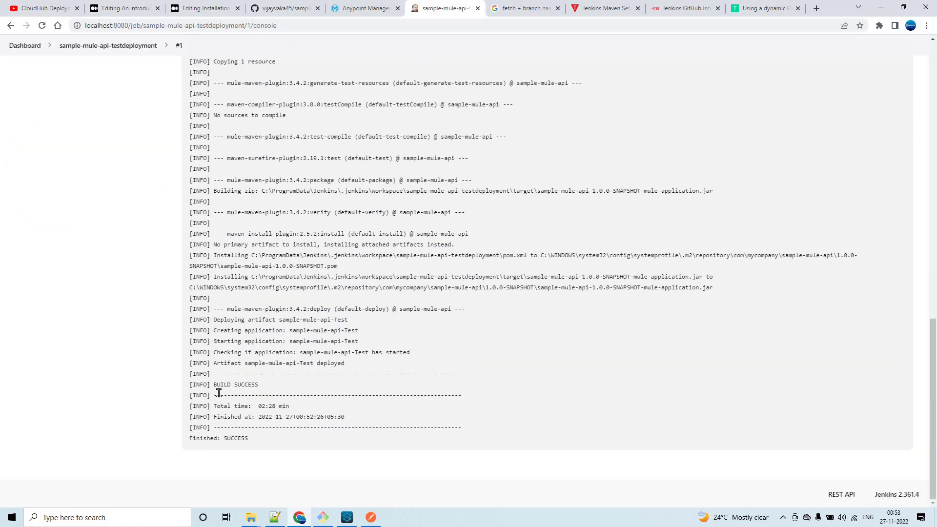
{"action": "left_click_drag", "start_coordinate": [262, 387], "coordinate": [213, 385]}
{"action": "triple_click", "coordinate": [295, 441]}
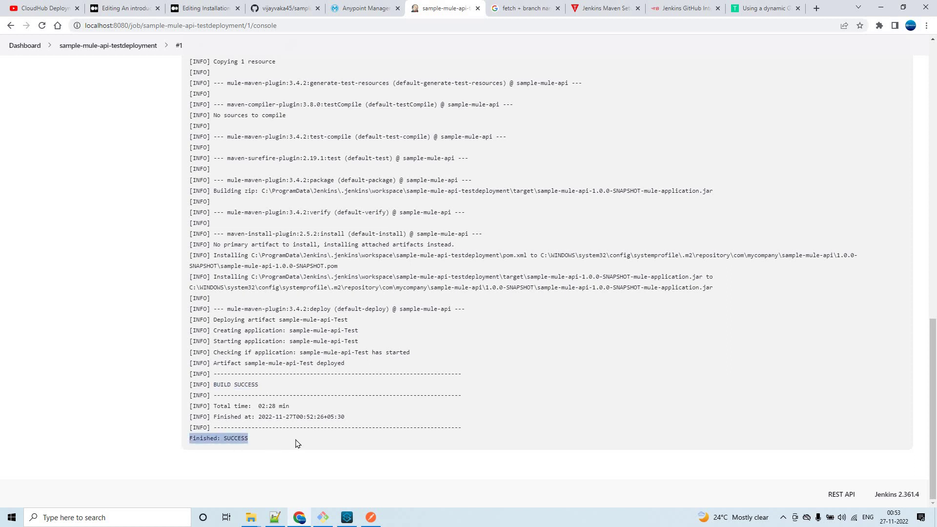
{"action": "left_click", "coordinate": [391, 344]}
{"action": "scroll", "coordinate": [394, 341], "scroll_direction": "up", "scroll_amount": 20}
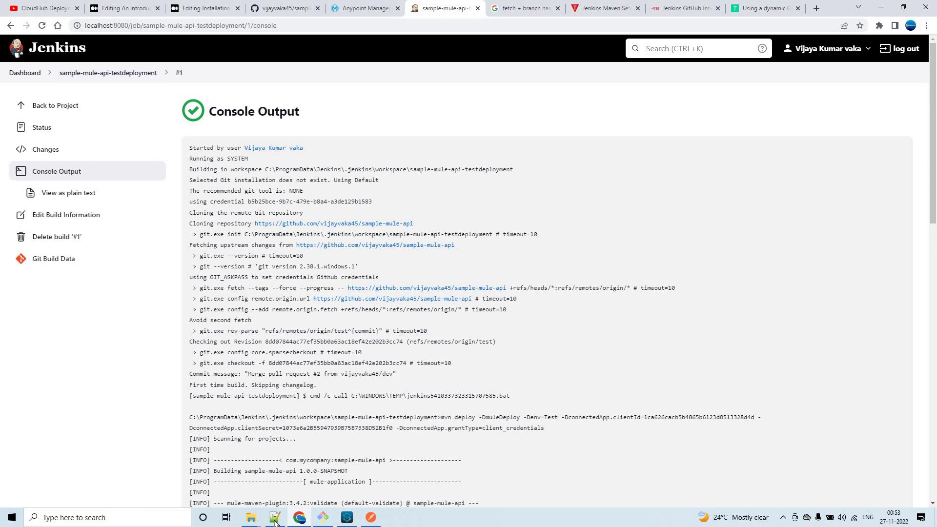
Paste the Test mvn deploy command into a new Notepad++ document, drop the client secret's last character, and copy it.
{"action": "mouse_move", "coordinate": [275, 521]}
{"action": "left_click", "coordinate": [283, 483]}
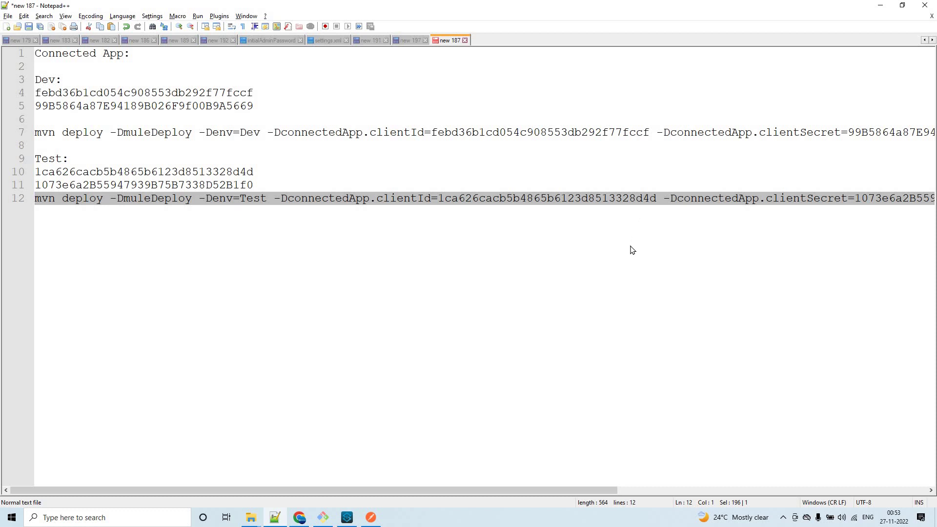
{"action": "key", "text": "ctrl+n"}
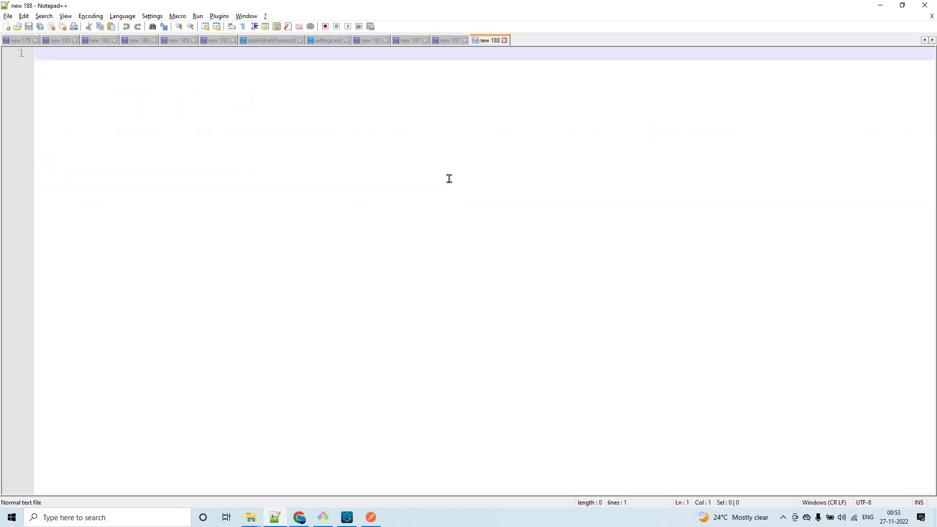
{"action": "key", "text": "ctrl+v"}
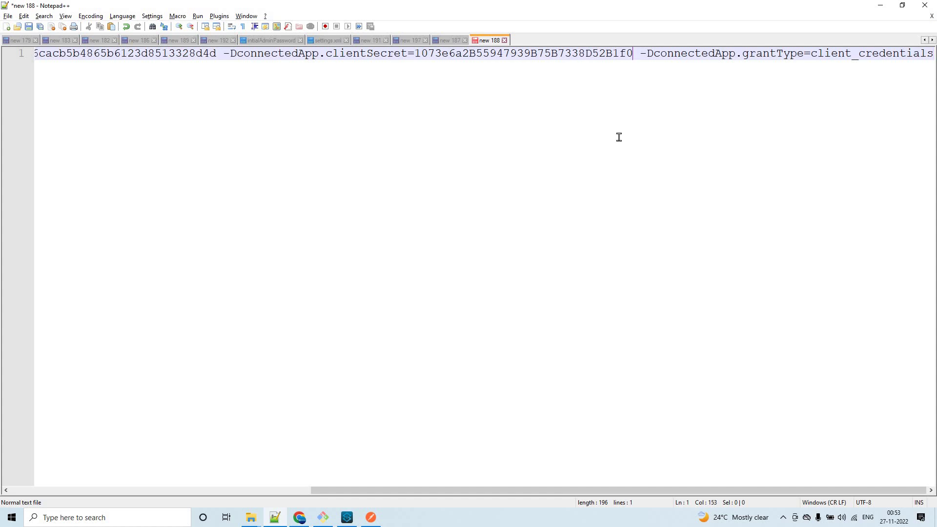
{"action": "key", "text": "BackSpace"}
{"action": "key", "text": "Home"}
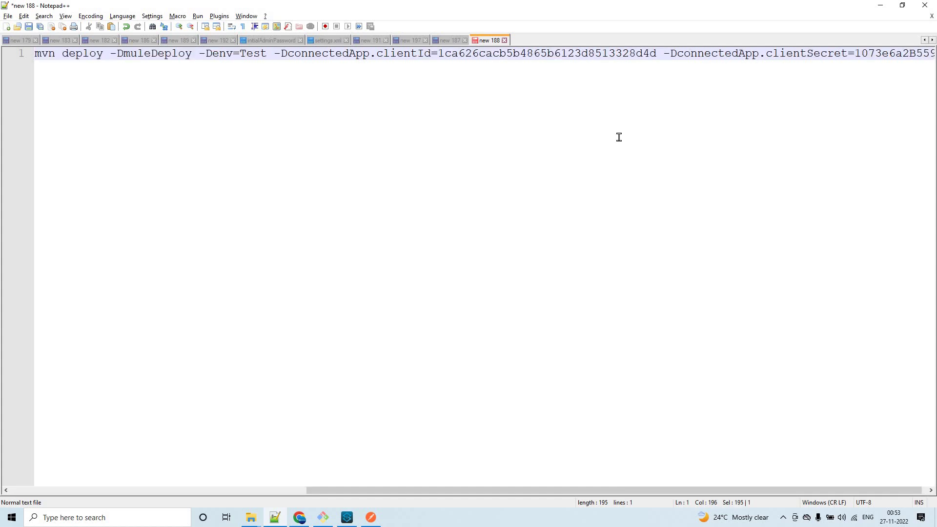
{"action": "key", "text": "shift+End"}
{"action": "key", "text": "alt+Tab"}
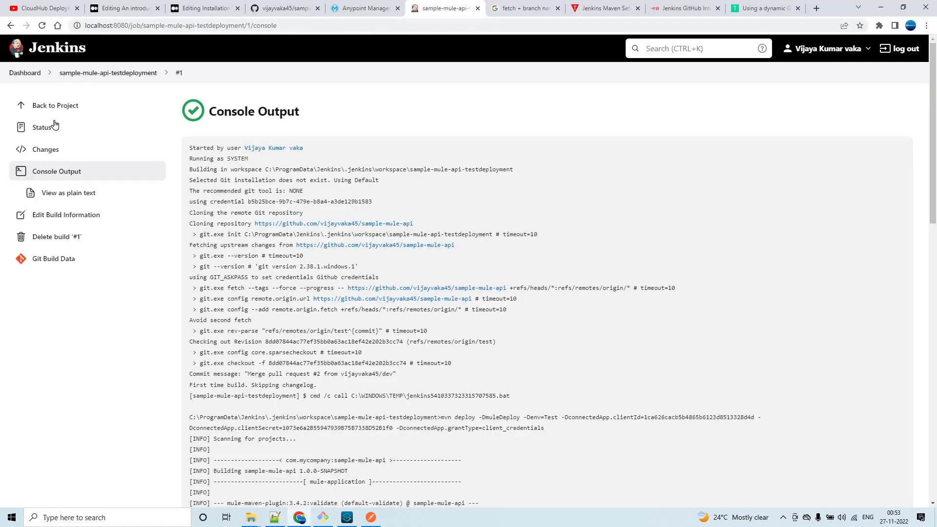
Replace the sample-mule-api-testdeployment batch command with the altered-secret mvn deploy command and save.
{"action": "left_click", "coordinate": [34, 105]}
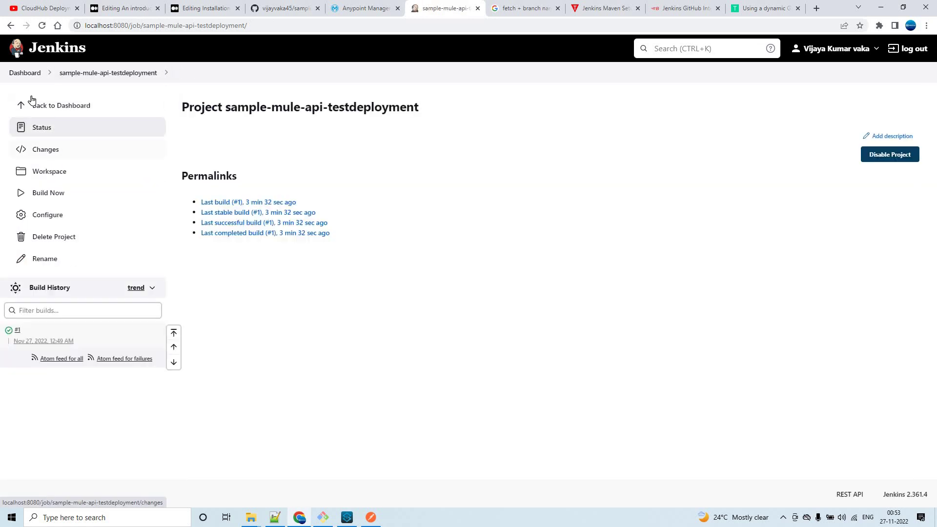
{"action": "left_click", "coordinate": [24, 72]}
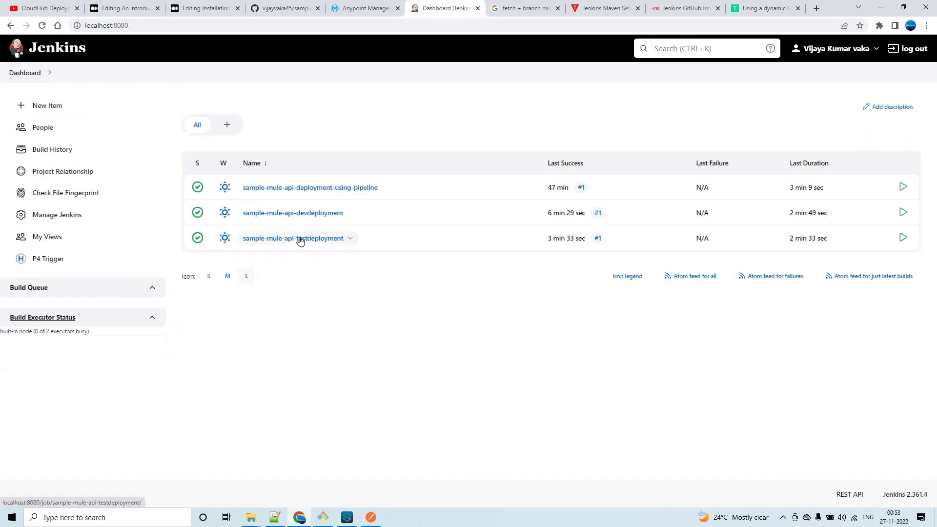
{"action": "left_click", "coordinate": [299, 239]}
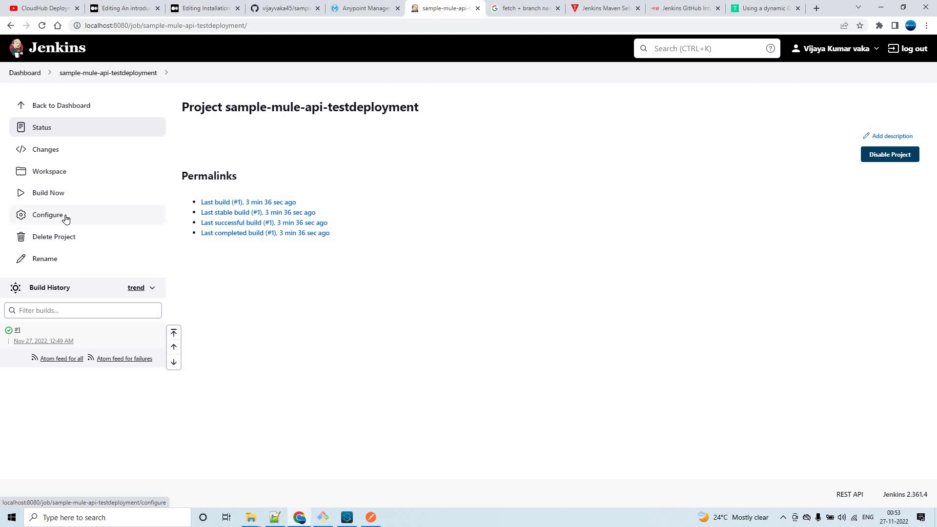
{"action": "left_click", "coordinate": [66, 219]}
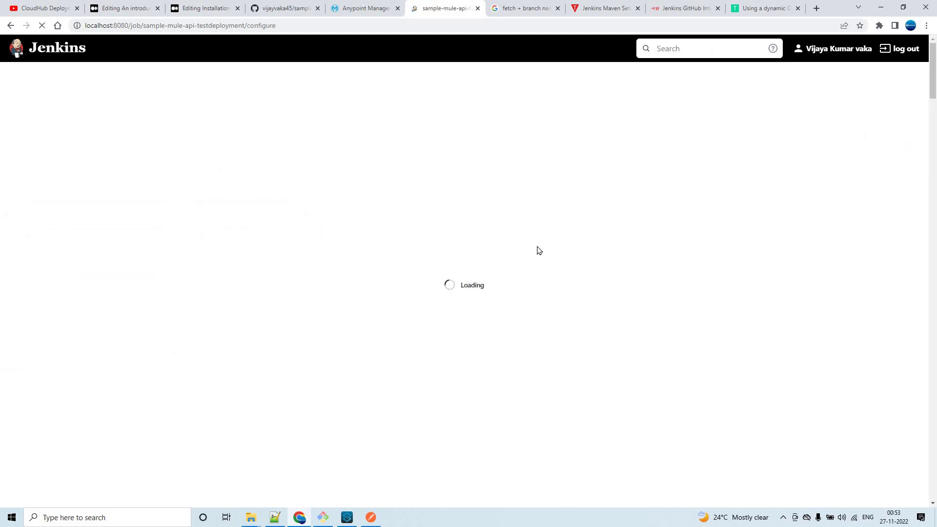
{"action": "scroll", "coordinate": [821, 277], "scroll_direction": "down", "scroll_amount": 20}
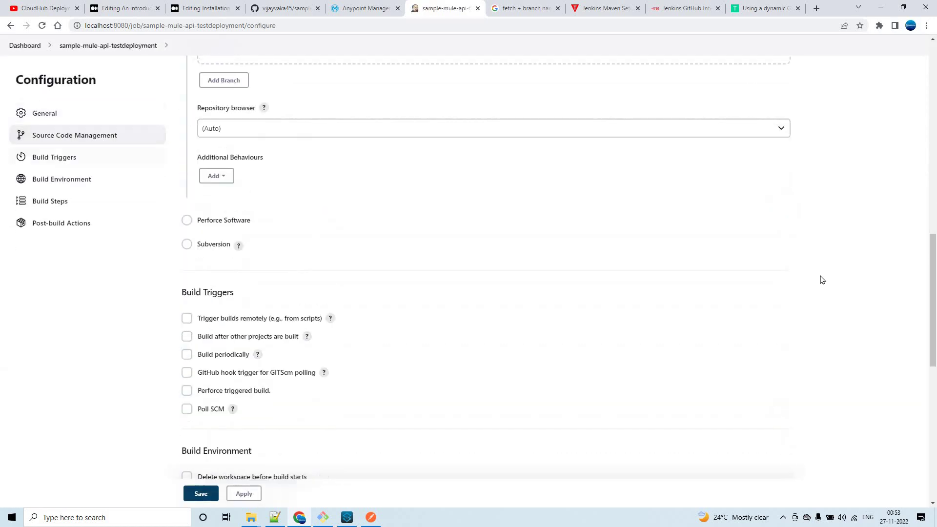
{"action": "left_click", "coordinate": [280, 281]}
{"action": "key", "text": "ctrl+a"}
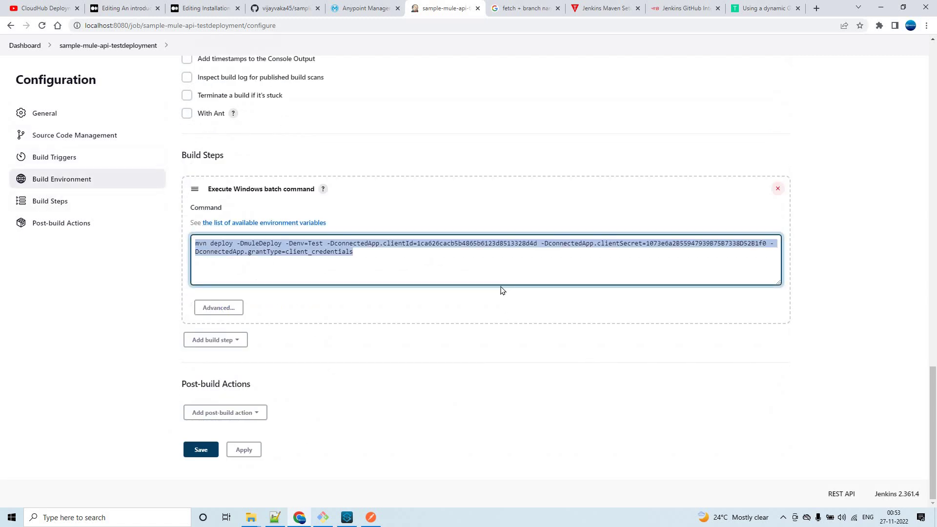
{"action": "key", "text": "Right"}
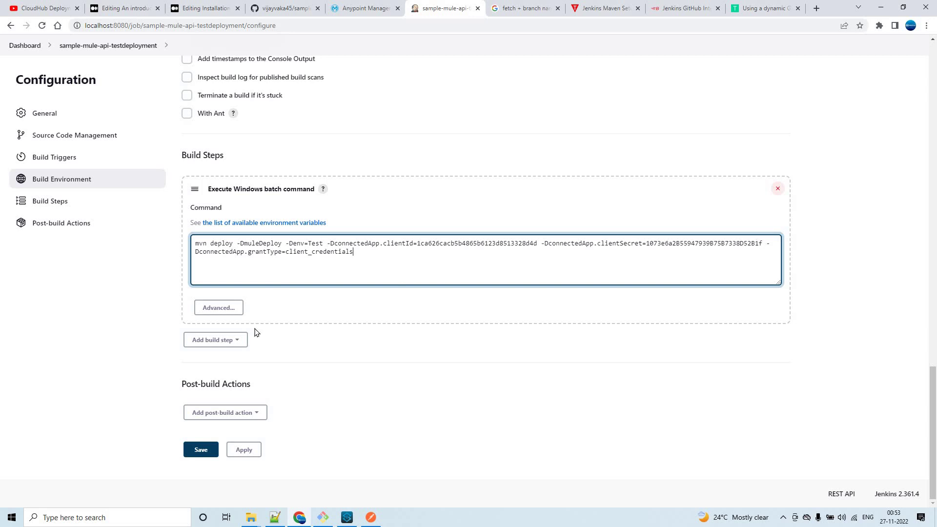
{"action": "left_click", "coordinate": [201, 449]}
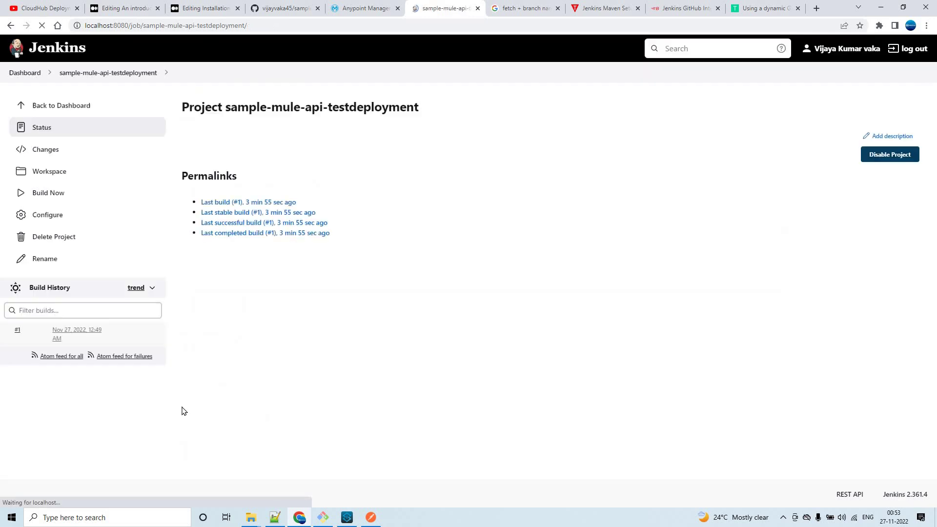
Run a new build of sample-mule-api-testdeployment and open the resulting failed build #2.
{"action": "left_click", "coordinate": [54, 193]}
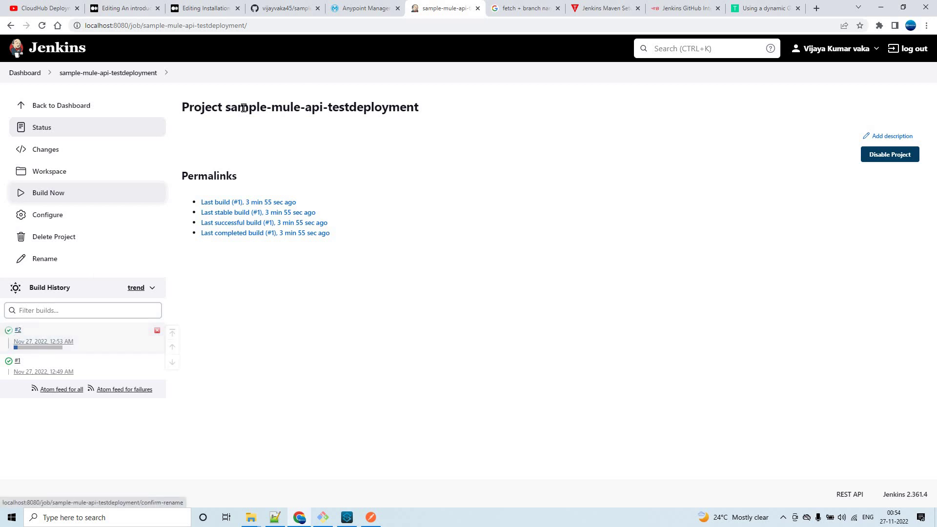
{"action": "left_click", "coordinate": [27, 73]}
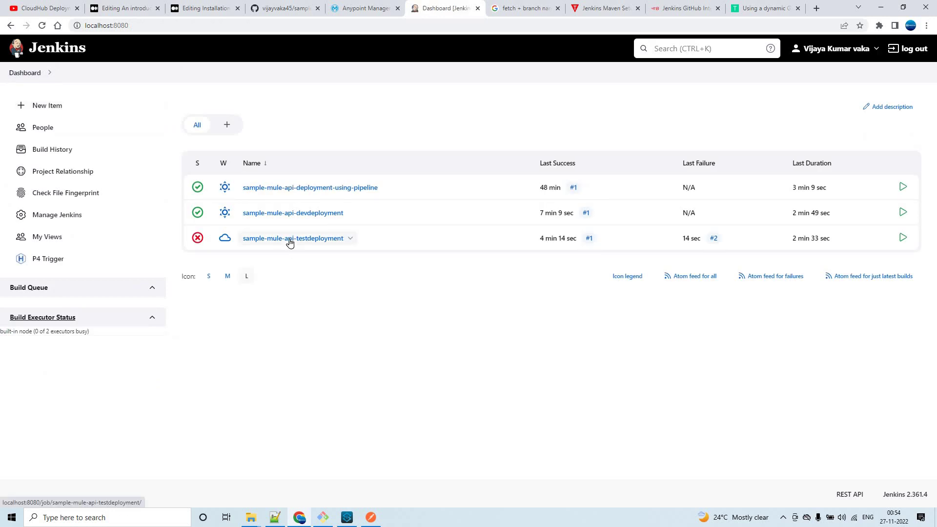
{"action": "left_click", "coordinate": [290, 242]}
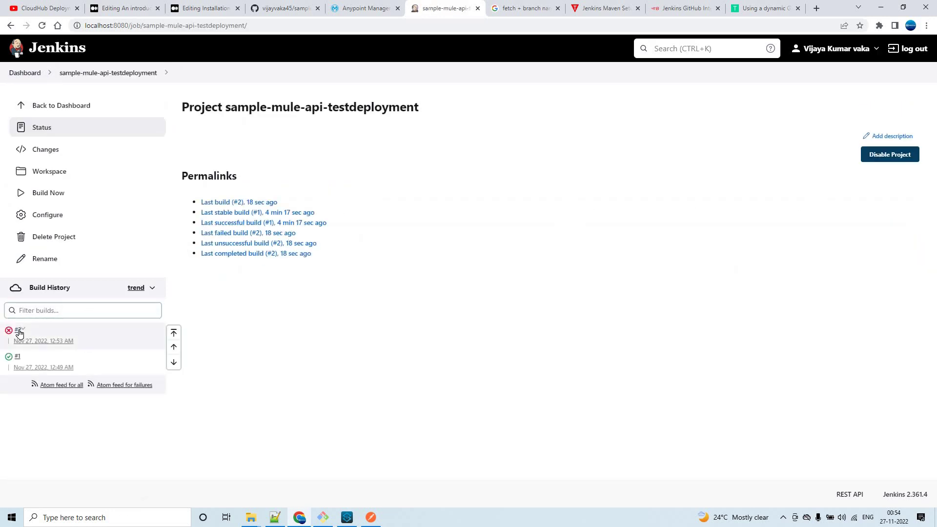
{"action": "left_click", "coordinate": [18, 332]}
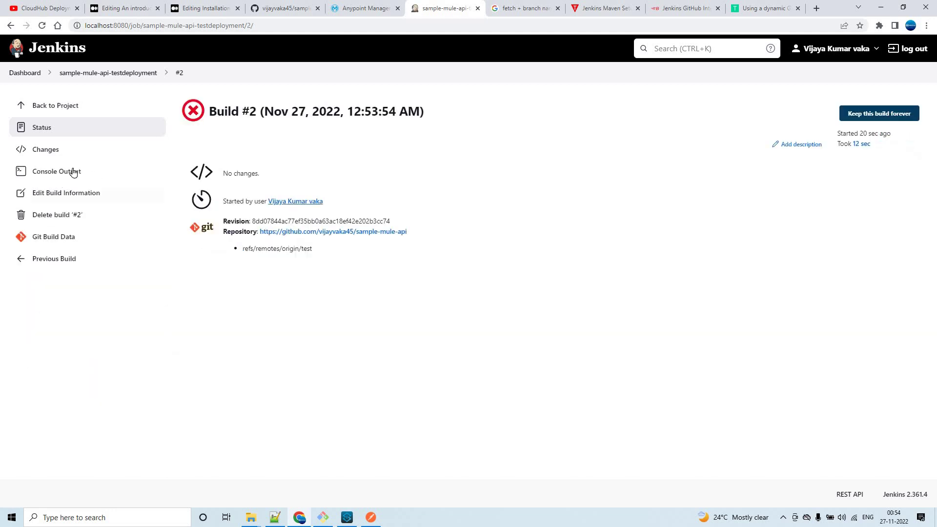
Search build #2's console output for 'error' and confirm the 401 Unauthorized deploy failure.
{"action": "left_click", "coordinate": [88, 175]}
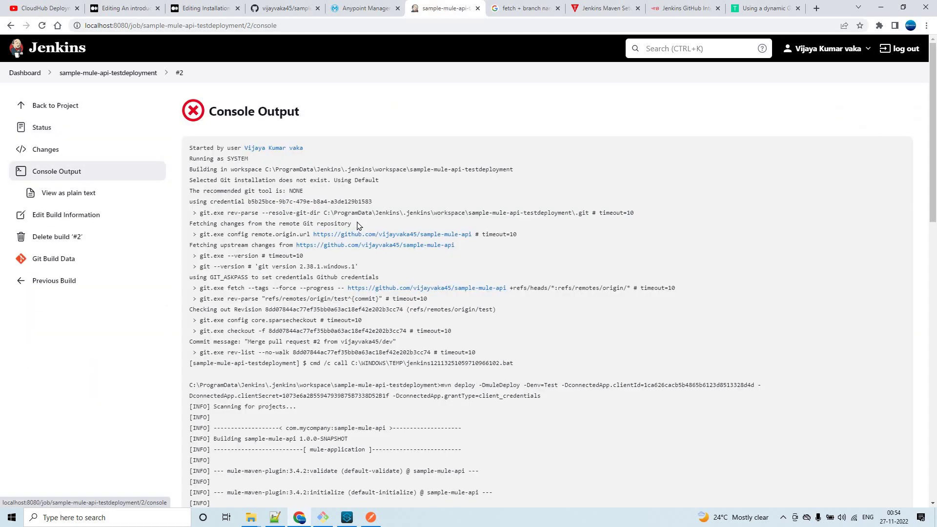
{"action": "scroll", "coordinate": [595, 278], "scroll_direction": "down", "scroll_amount": 15}
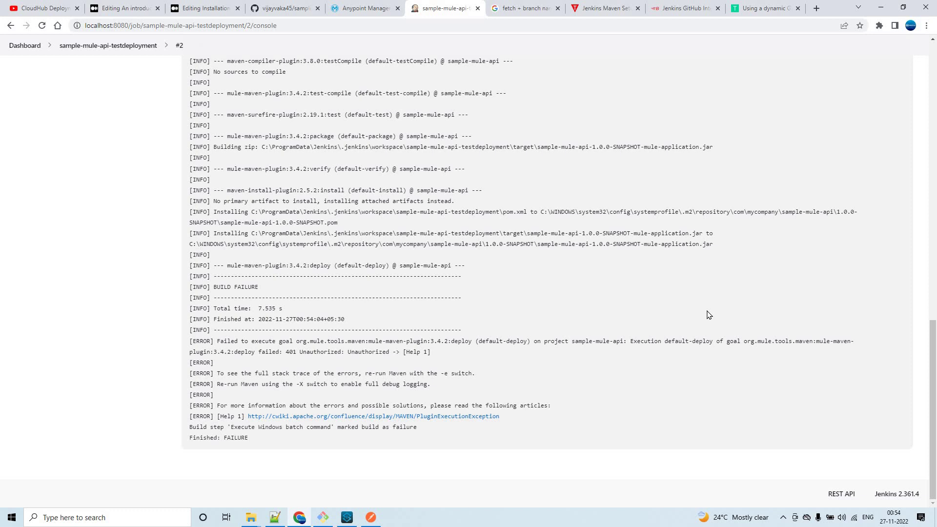
{"action": "key", "text": "ctrl+f"}
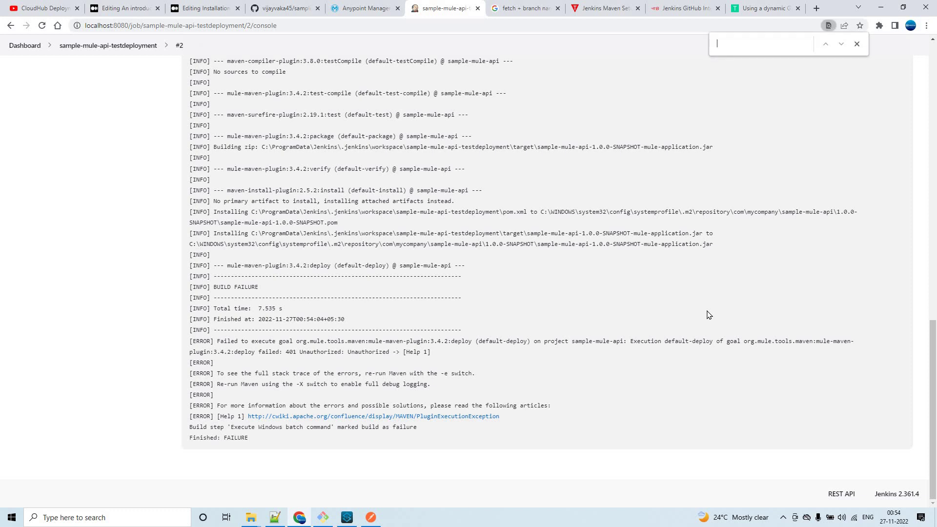
{"action": "type", "text": "error"}
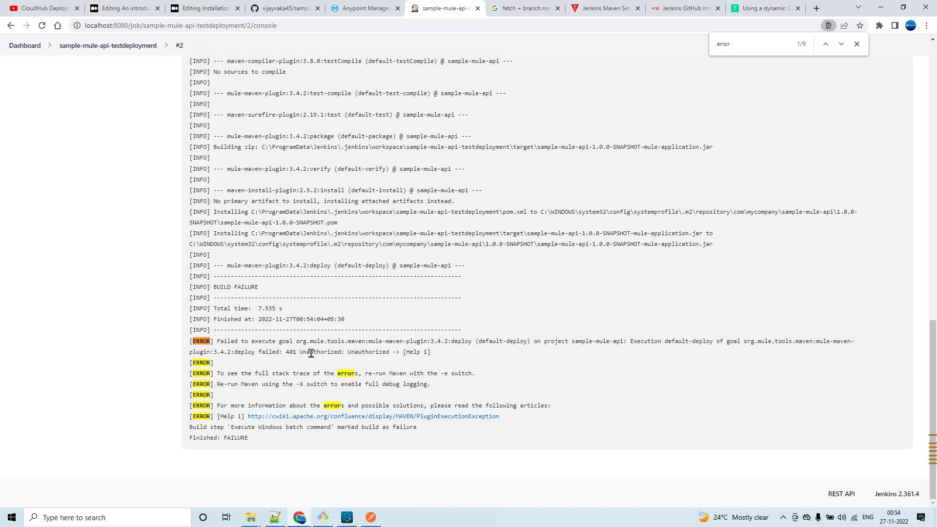
{"action": "left_click_drag", "start_coordinate": [286, 352], "coordinate": [387, 351]}
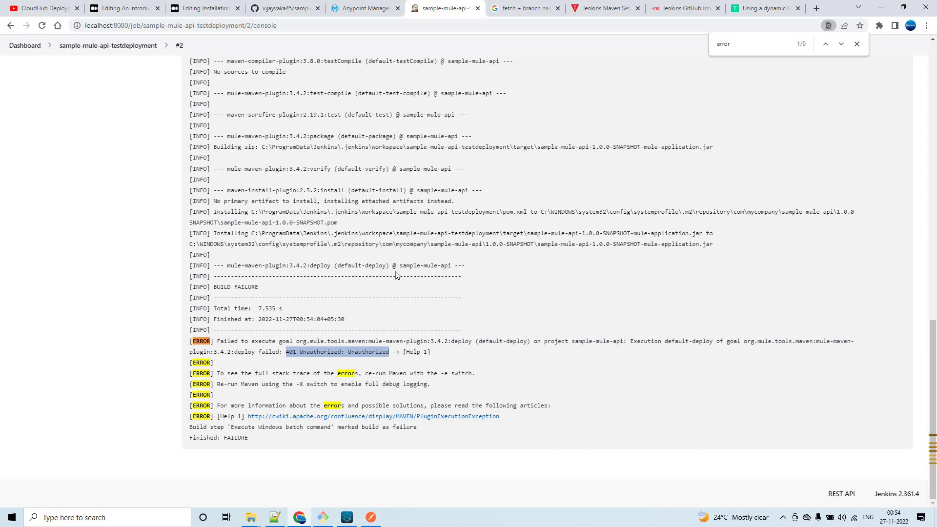
{"action": "scroll", "coordinate": [403, 264], "scroll_direction": "up", "scroll_amount": 15}
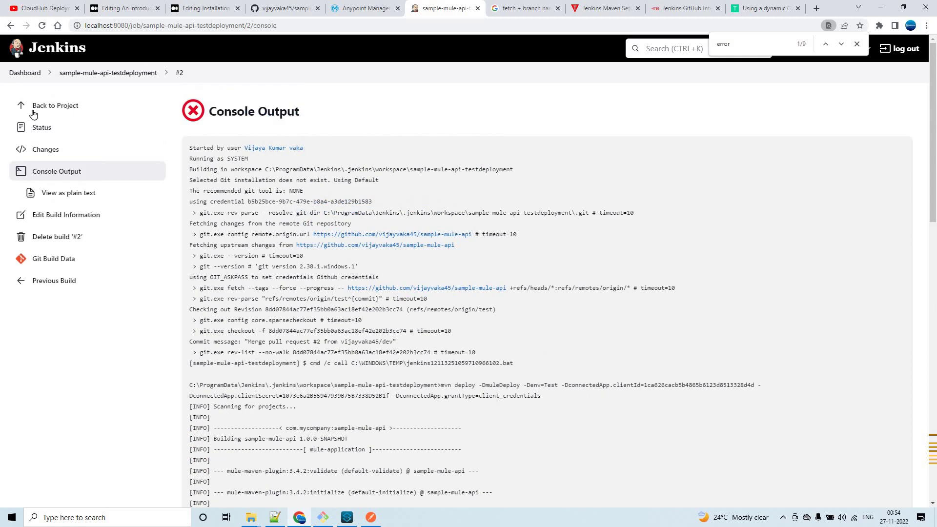
{"action": "key", "text": "alt+Left"}
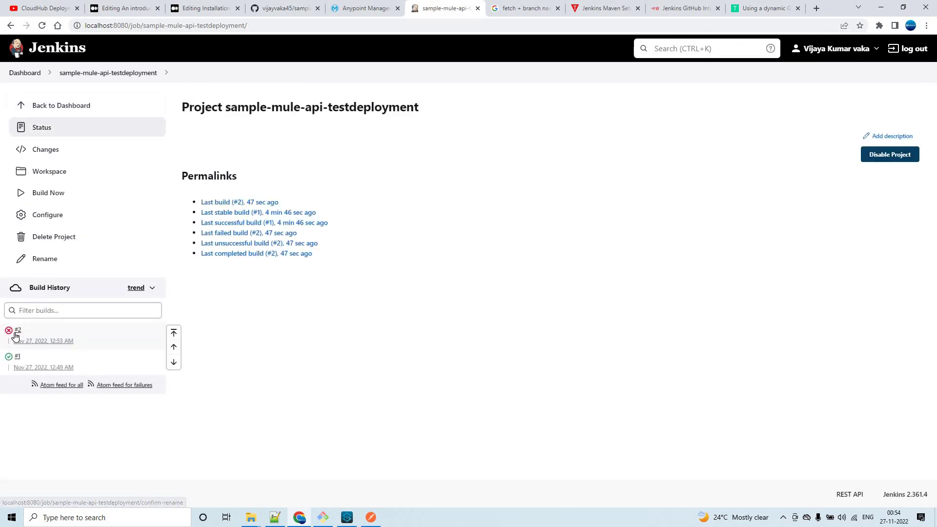
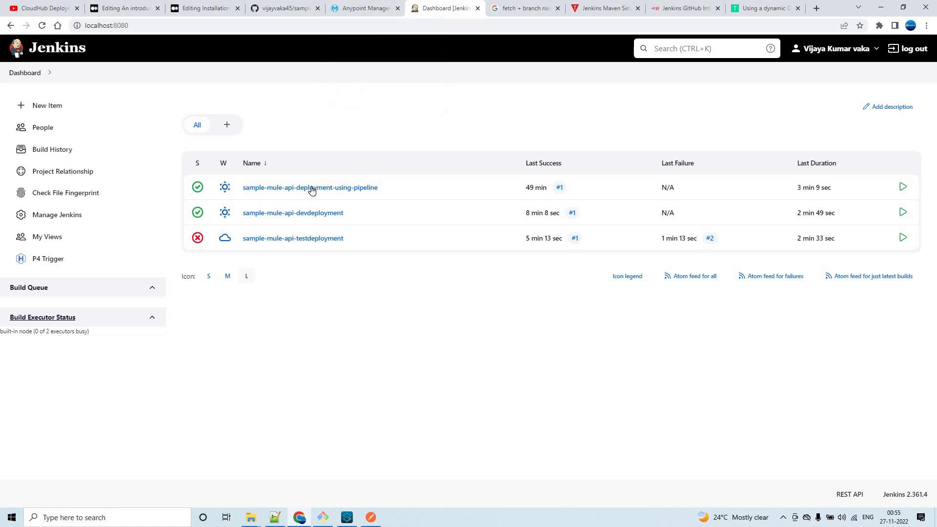
Start a new Jenkins Pipeline item, then switch Anypoint Runtime Manager to the Dev environment.
{"action": "left_click", "coordinate": [47, 105]}
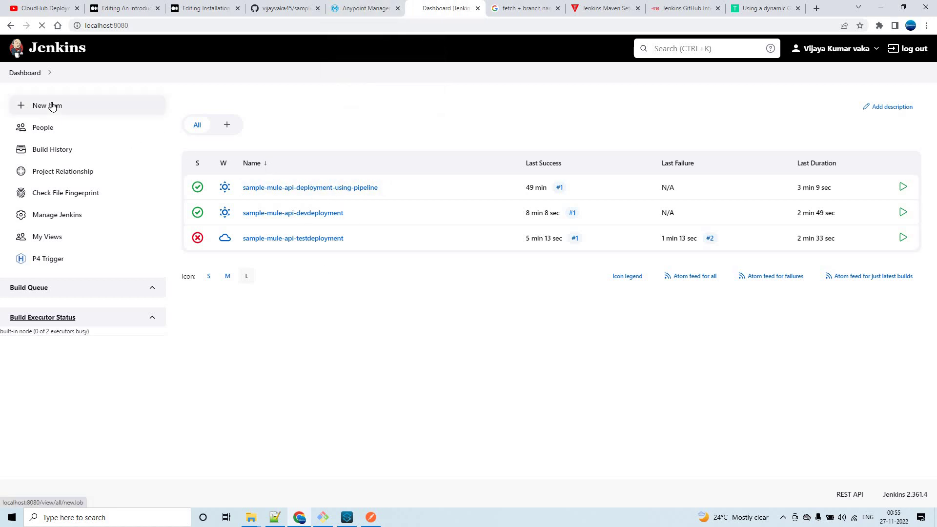
{"action": "left_click", "coordinate": [190, 285]}
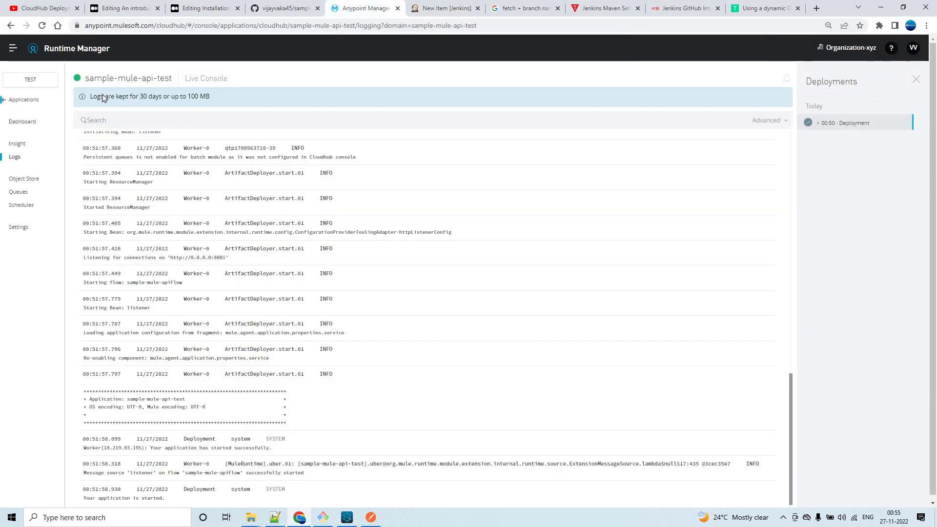
{"action": "left_click", "coordinate": [22, 100]}
{"action": "left_click", "coordinate": [38, 85]}
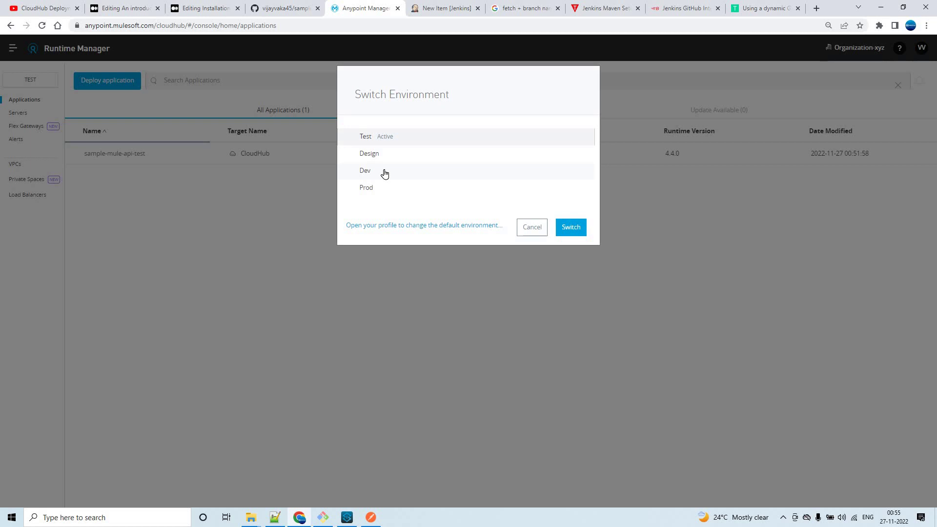
{"action": "left_click", "coordinate": [385, 174]}
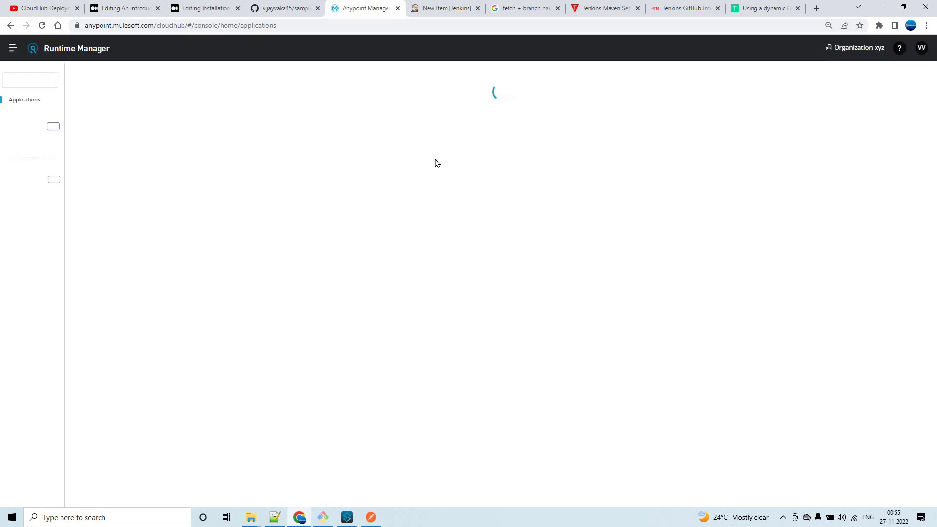
Delete the sample-mule-api-dev application, acknowledging that the deletion cannot be undone.
{"action": "left_click", "coordinate": [800, 153]}
{"action": "left_click", "coordinate": [792, 111]}
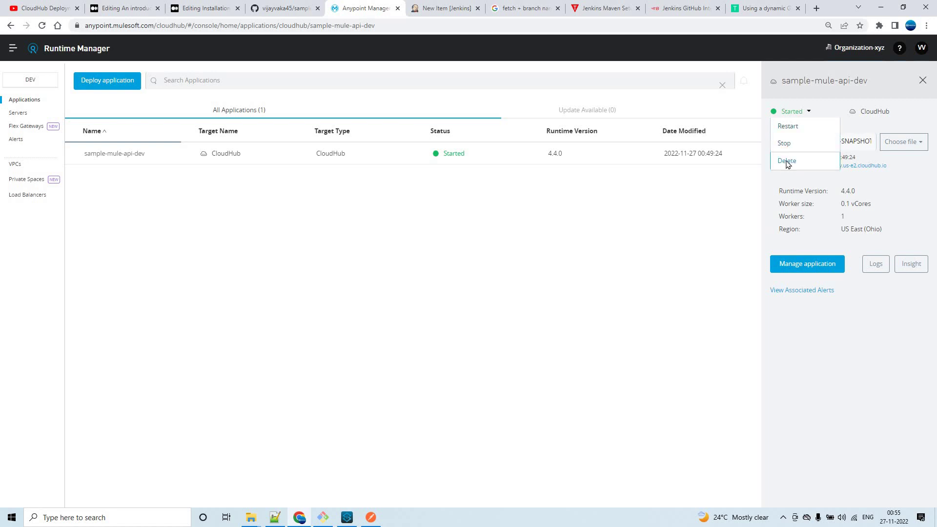
{"action": "left_click", "coordinate": [787, 161]}
{"action": "left_click", "coordinate": [338, 283]}
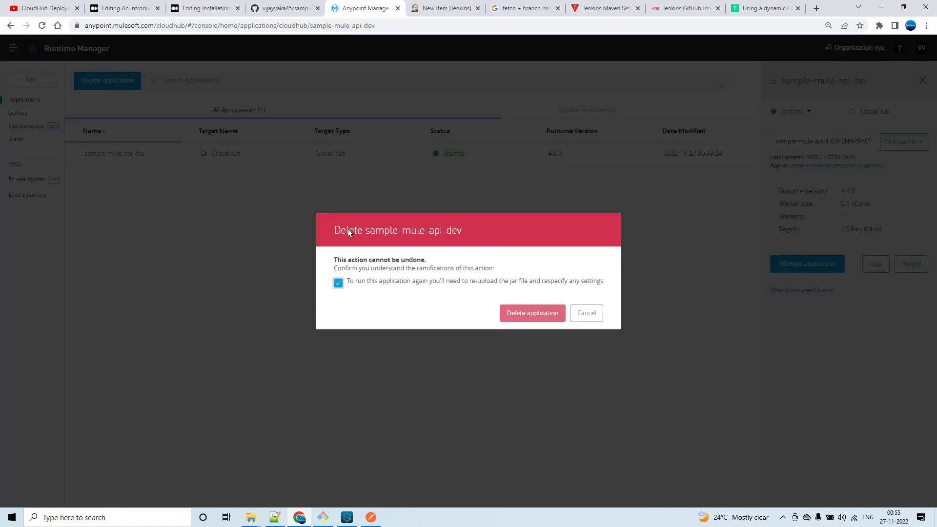
{"action": "key", "text": "Return"}
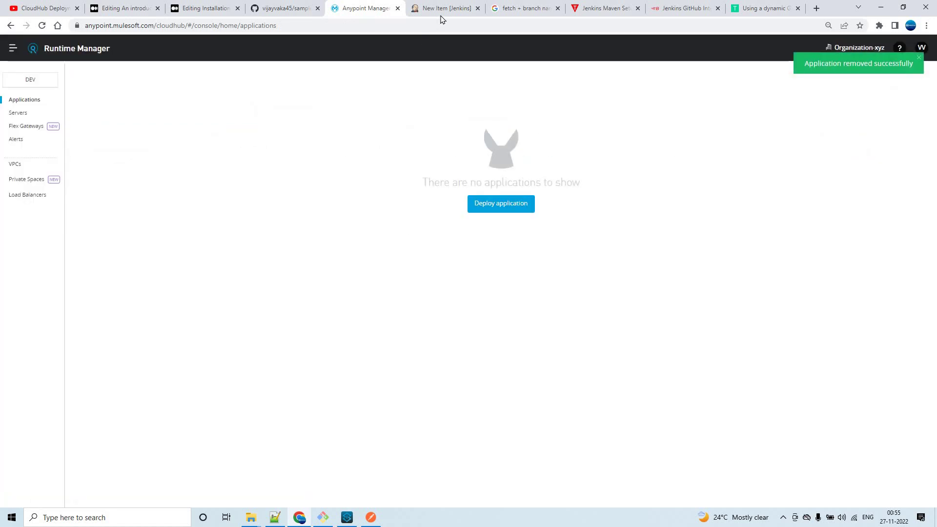
Name the job sample-mule-api-deployment-using-pipeline-new, select Pipeline and create it.
{"action": "left_click", "coordinate": [445, 8]}
{"action": "left_click", "coordinate": [241, 147]}
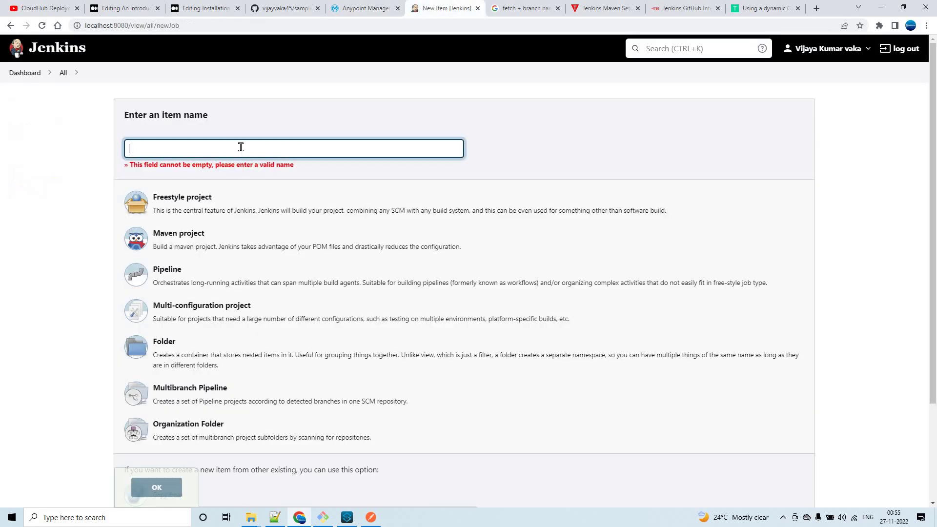
{"action": "left_click", "coordinate": [285, 147]}
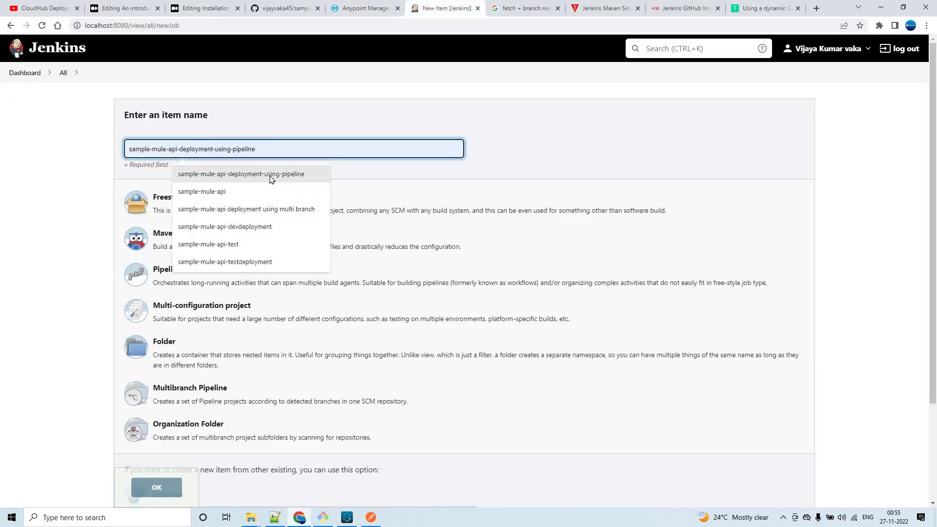
{"action": "key", "text": "Return"}
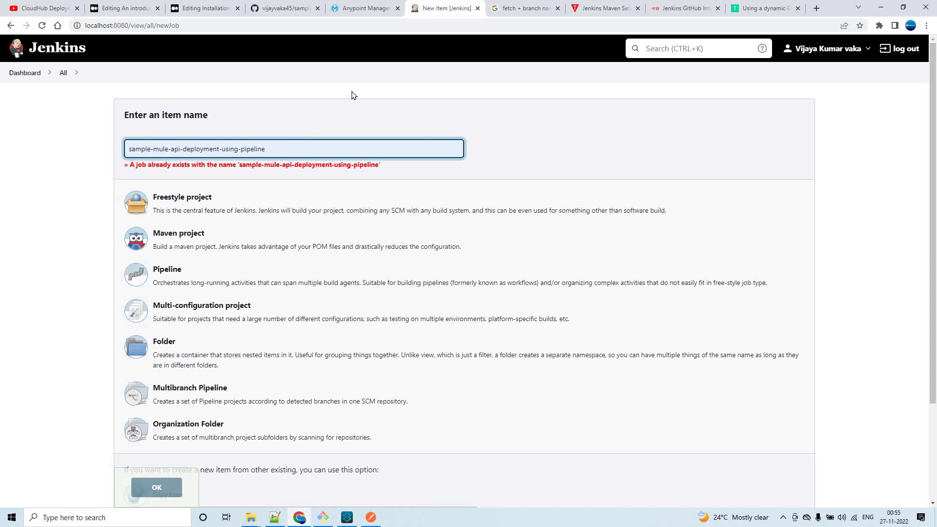
{"action": "type", "text": "-"}
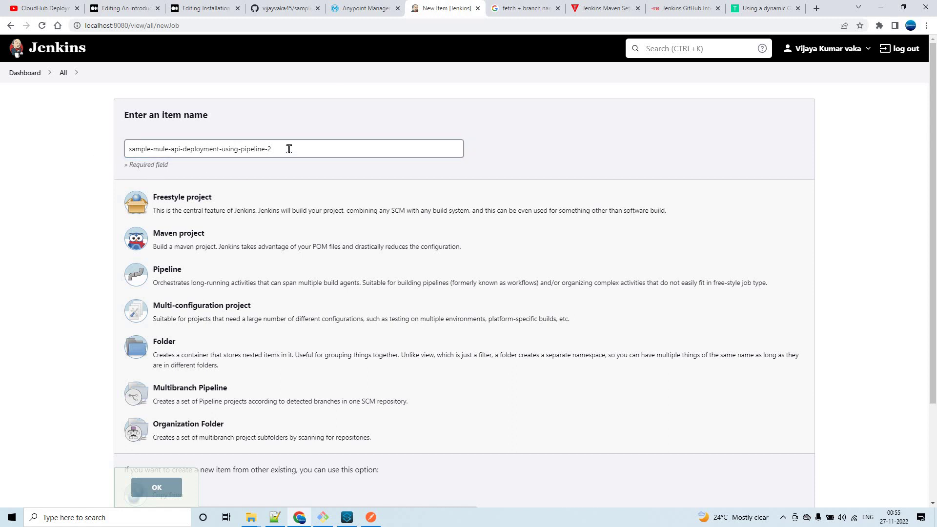
{"action": "type", "text": "new"}
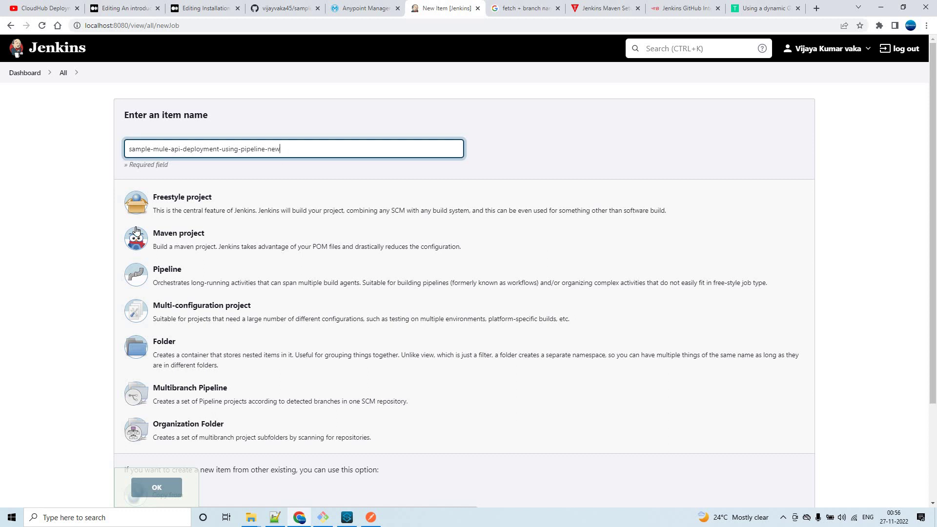
{"action": "left_click", "coordinate": [175, 277]}
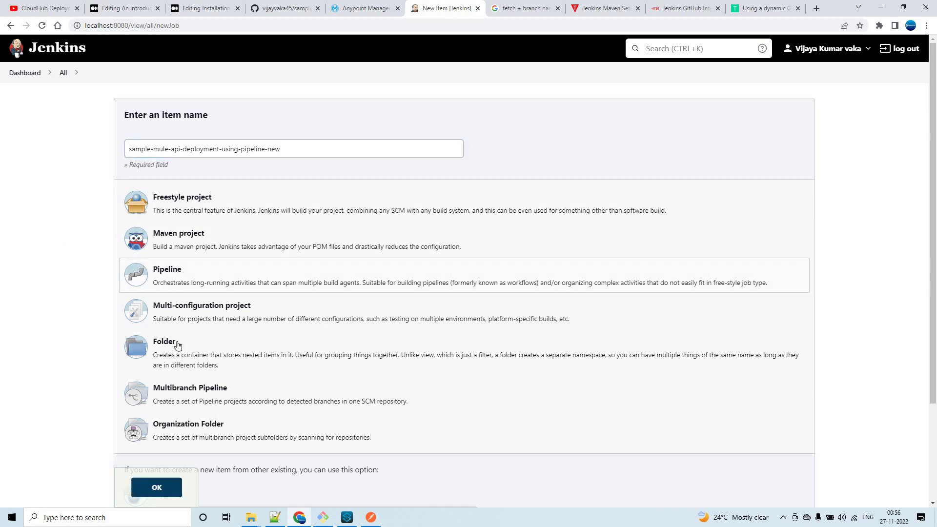
{"action": "scroll", "coordinate": [230, 345], "scroll_direction": "down", "scroll_amount": 3}
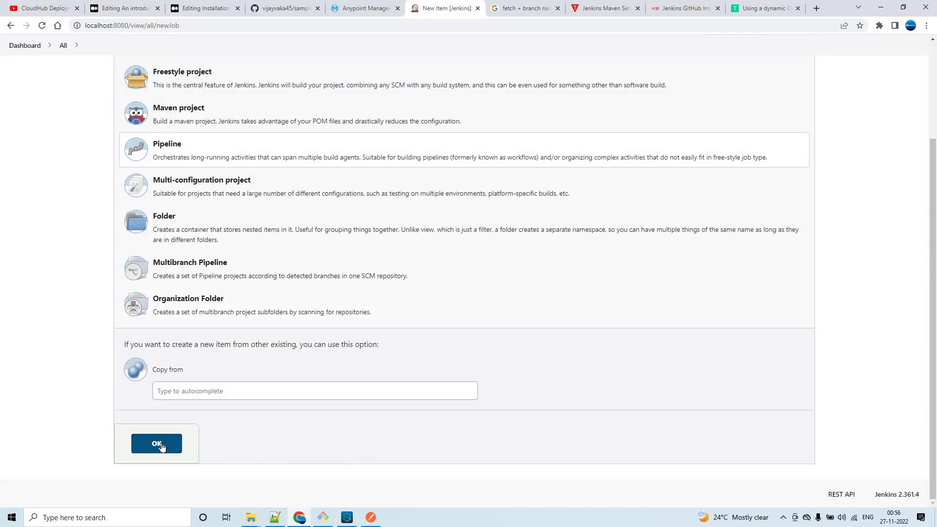
{"action": "left_click", "coordinate": [162, 445]}
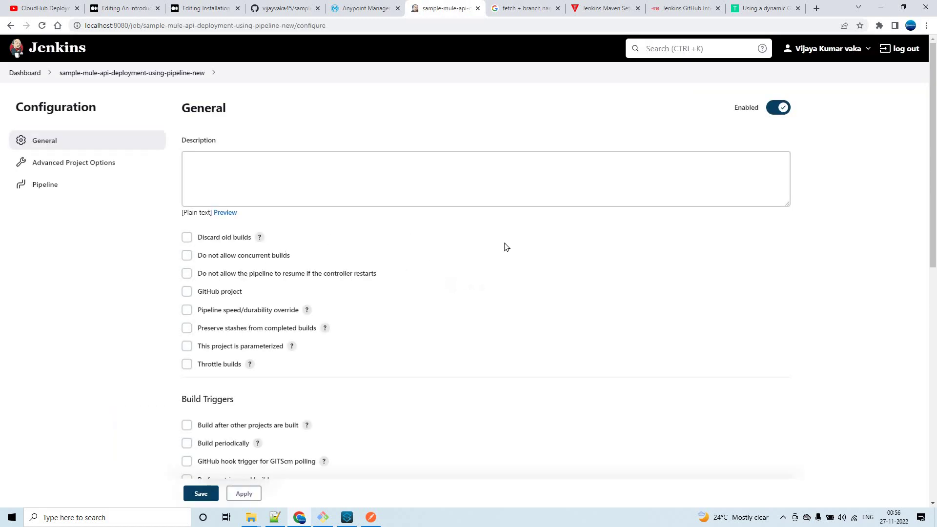
Define the pipeline as a script from SCM, with Git as the source control.
{"action": "scroll", "coordinate": [162, 271], "scroll_direction": "down", "scroll_amount": 7}
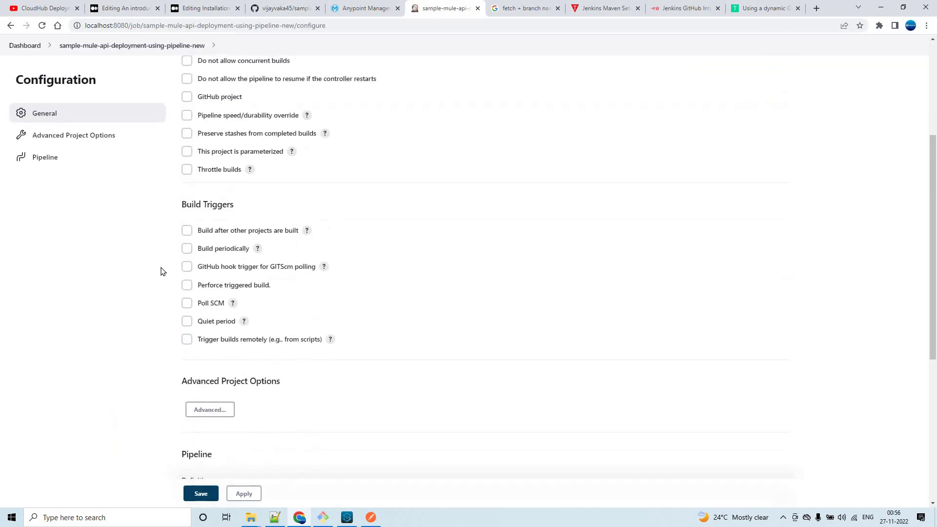
{"action": "scroll", "coordinate": [163, 271], "scroll_direction": "down", "scroll_amount": 1}
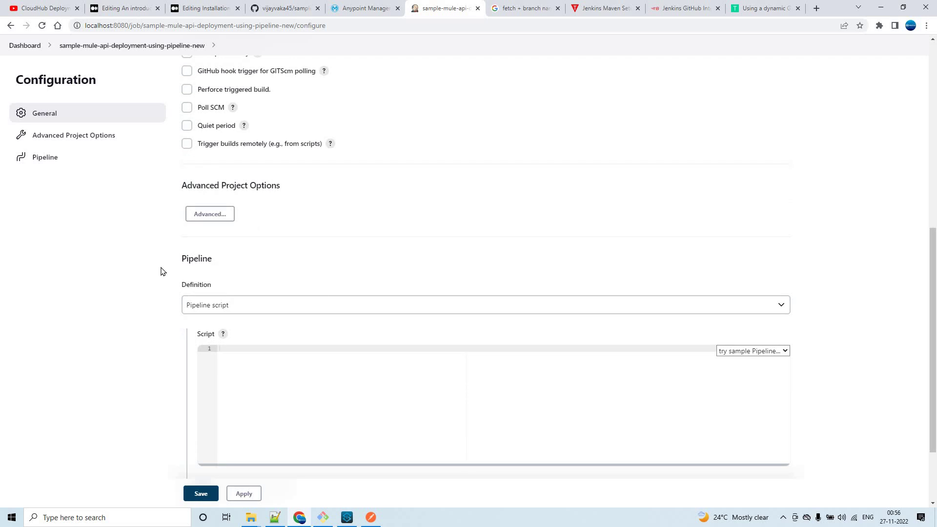
{"action": "scroll", "coordinate": [162, 271], "scroll_direction": "down", "scroll_amount": 2}
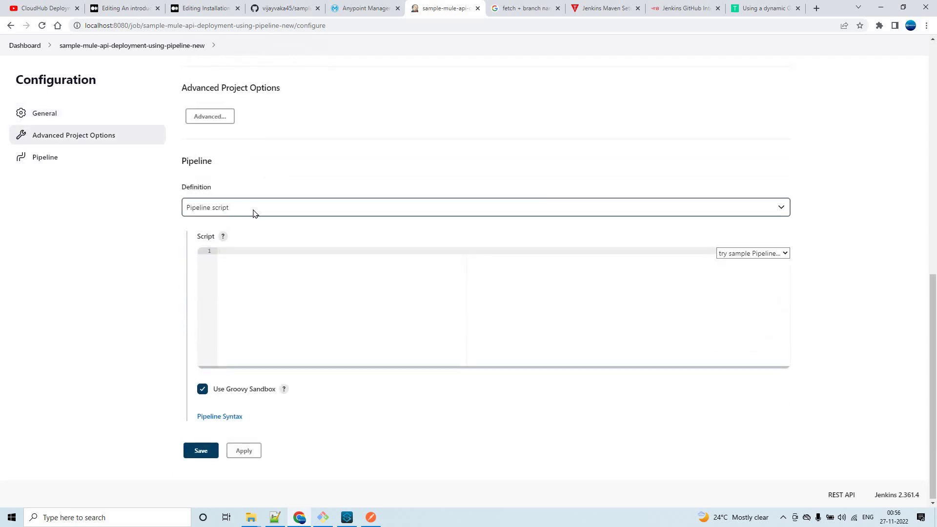
{"action": "left_click", "coordinate": [226, 255]}
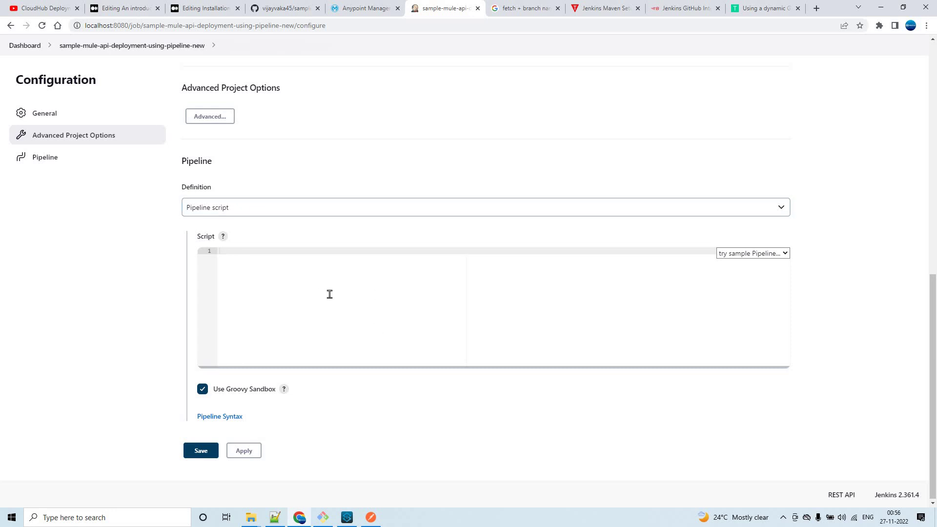
{"action": "left_click", "coordinate": [266, 208]}
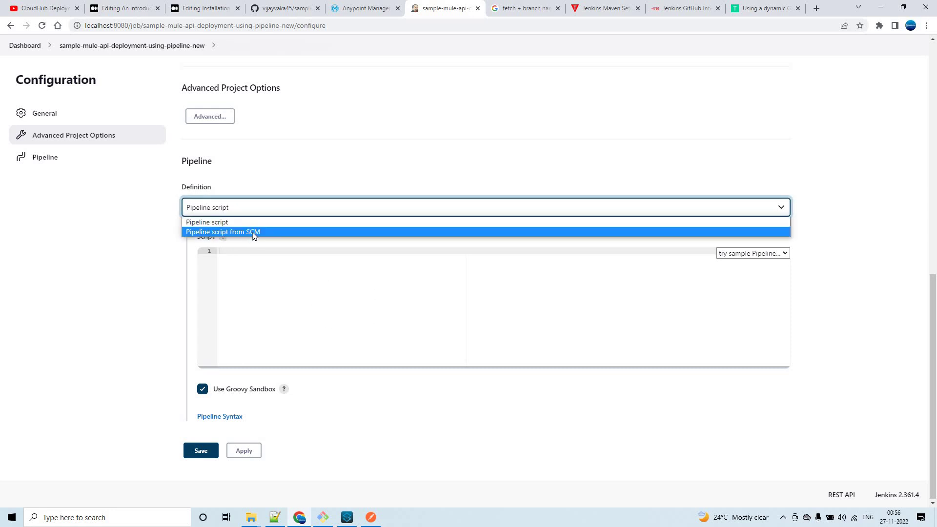
{"action": "left_click", "coordinate": [225, 233]}
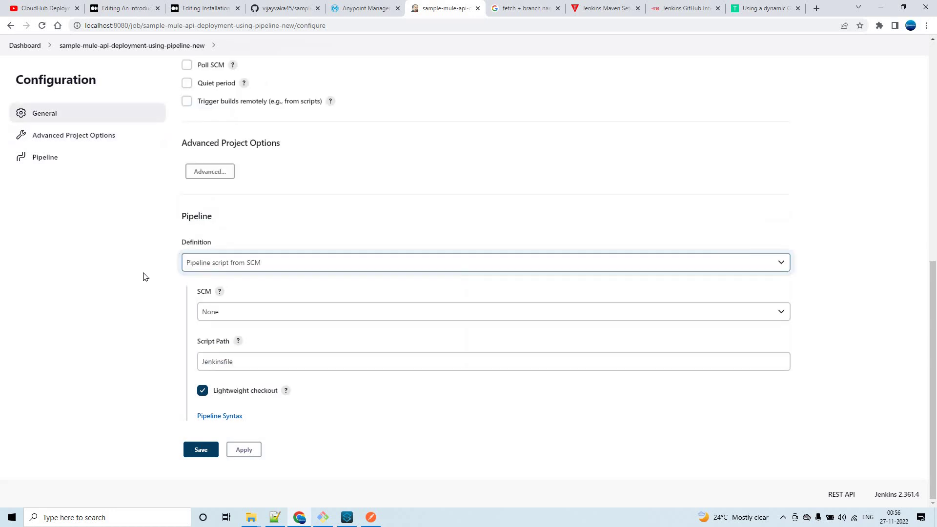
{"action": "left_click", "coordinate": [272, 315]}
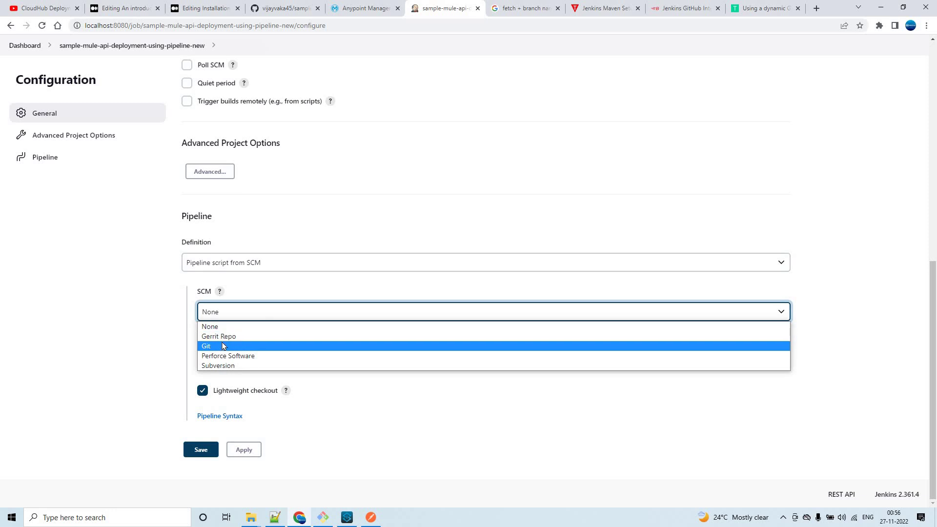
{"action": "left_click", "coordinate": [226, 345]}
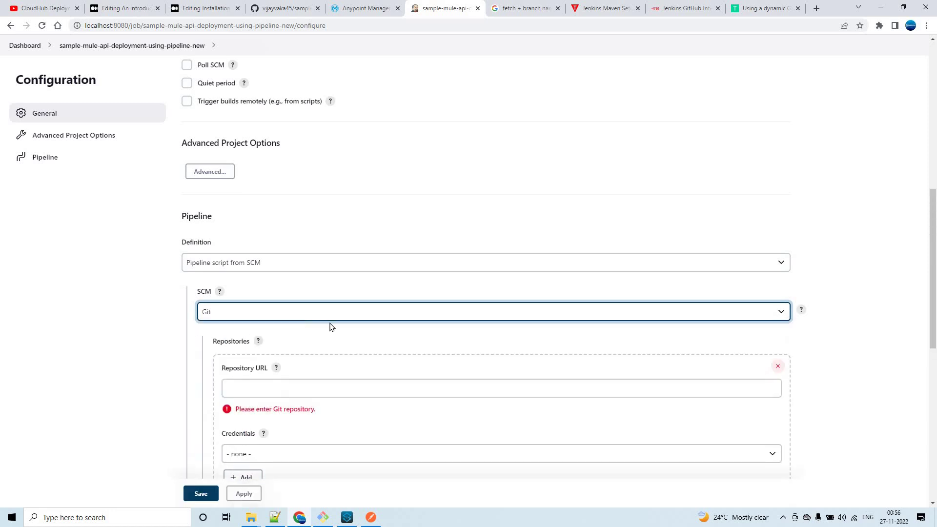
Enter the sample-mule-api GitHub repository URL and select the saved Github credentials.
{"action": "scroll", "coordinate": [332, 327], "scroll_direction": "down", "scroll_amount": 2}
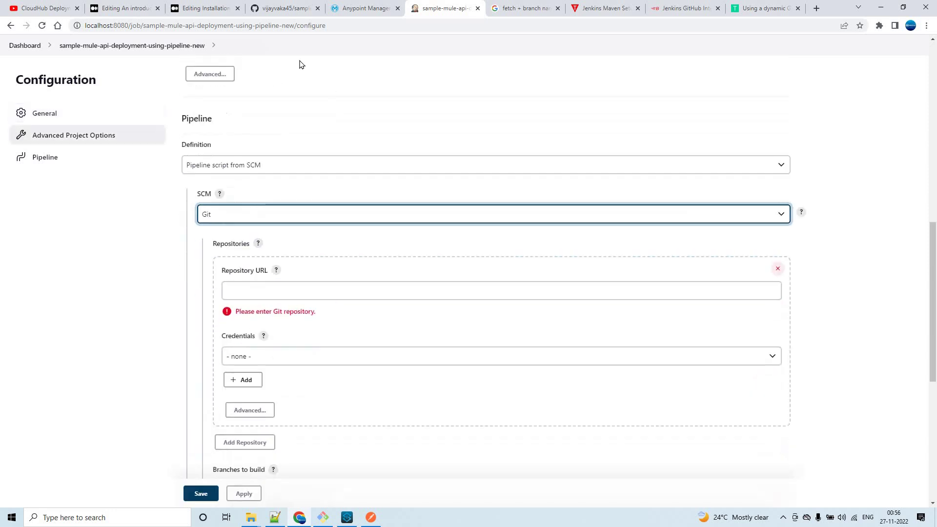
{"action": "left_click", "coordinate": [285, 8]}
{"action": "left_click", "coordinate": [226, 24]}
{"action": "key", "text": "ctrl+c"}
{"action": "left_click", "coordinate": [429, 8]}
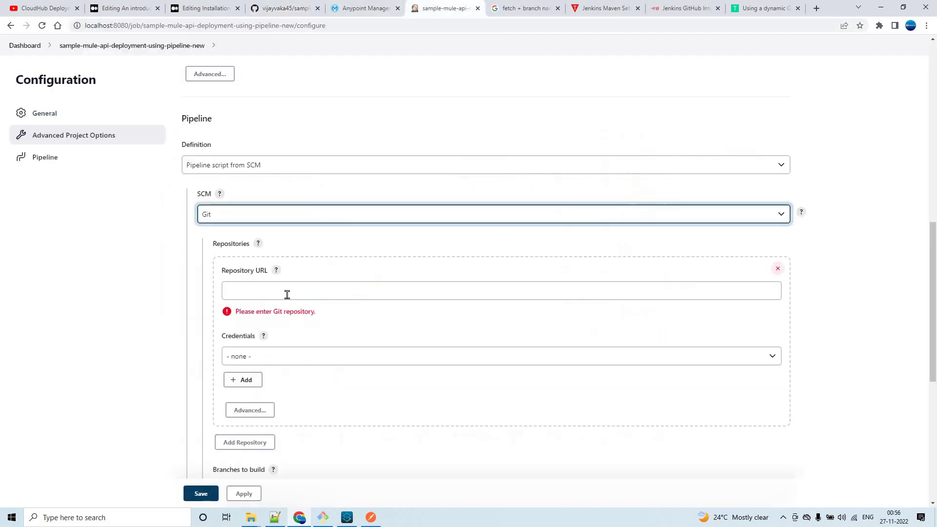
{"action": "left_click", "coordinate": [277, 294]}
{"action": "key", "text": "ctrl+v"}
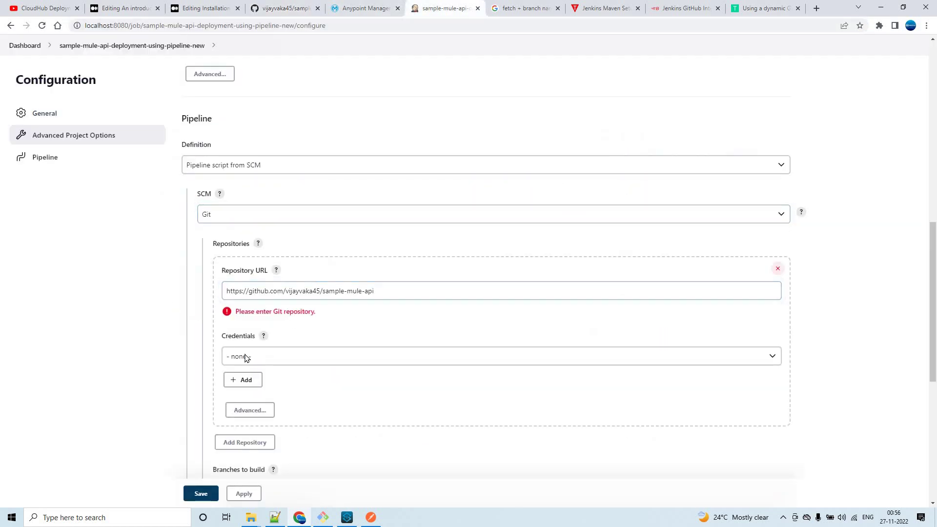
{"action": "left_click", "coordinate": [244, 356]}
{"action": "left_click", "coordinate": [268, 338]}
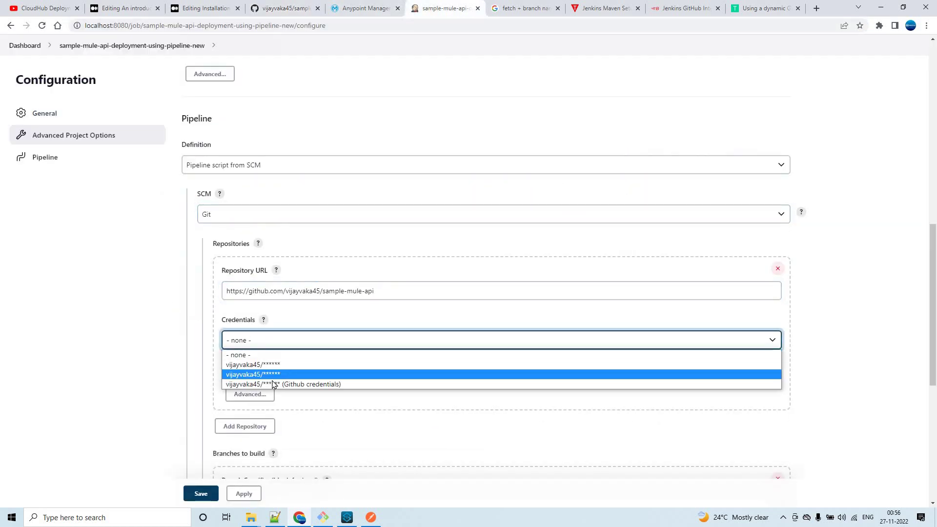
{"action": "left_click", "coordinate": [273, 385]}
Change the branch specifier from master to */dev and confirm Script Path is Jenkinsfile.
{"action": "scroll", "coordinate": [165, 325], "scroll_direction": "down", "scroll_amount": 4}
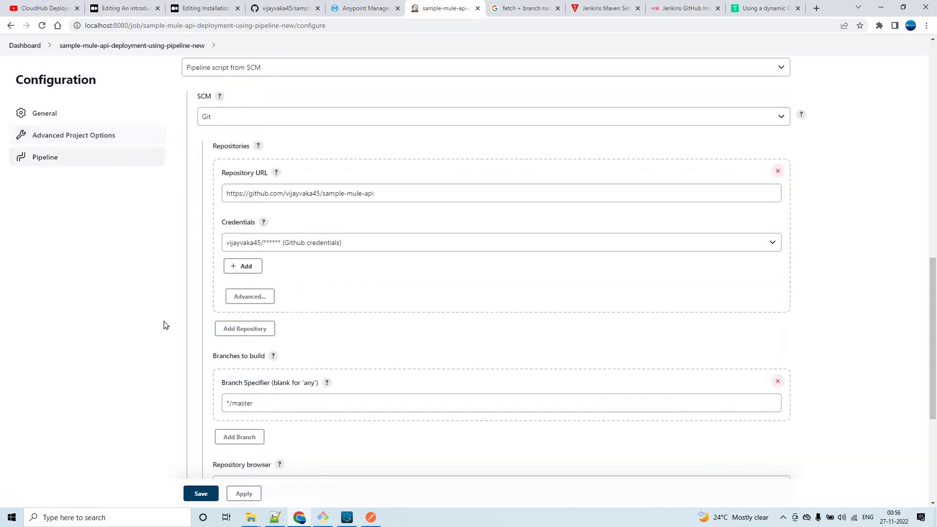
{"action": "left_click", "coordinate": [245, 303]}
{"action": "double_click", "coordinate": [326, 304]}
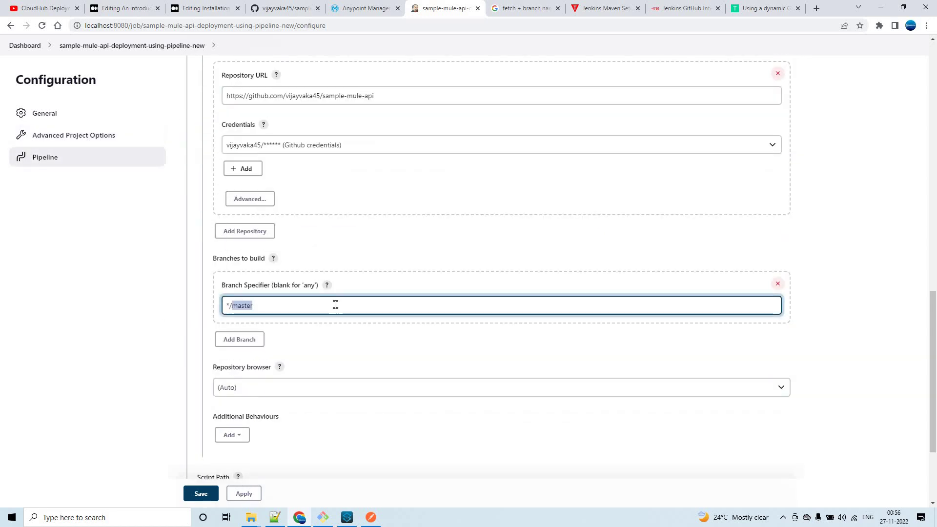
{"action": "type", "text": "dev"}
{"action": "left_click", "coordinate": [164, 309]}
{"action": "scroll", "coordinate": [165, 312], "scroll_direction": "down", "scroll_amount": 3}
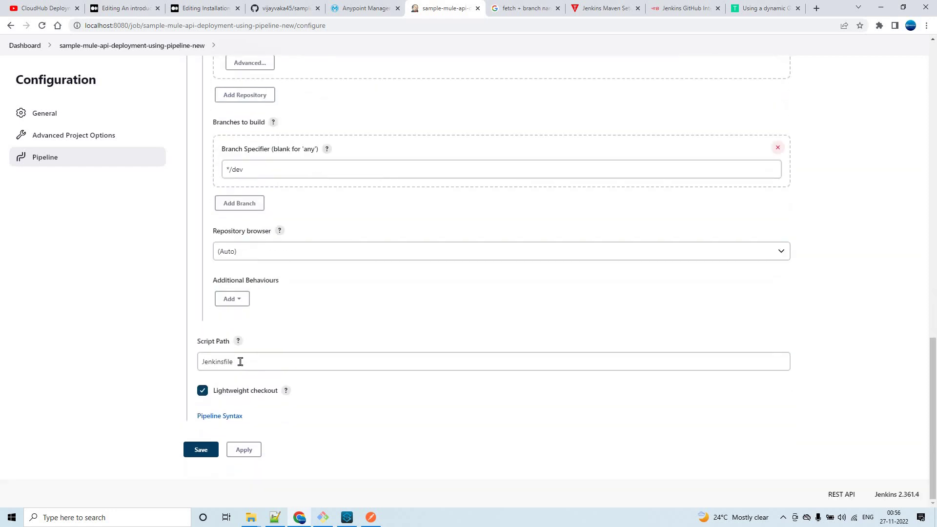
{"action": "left_click", "coordinate": [205, 340]}
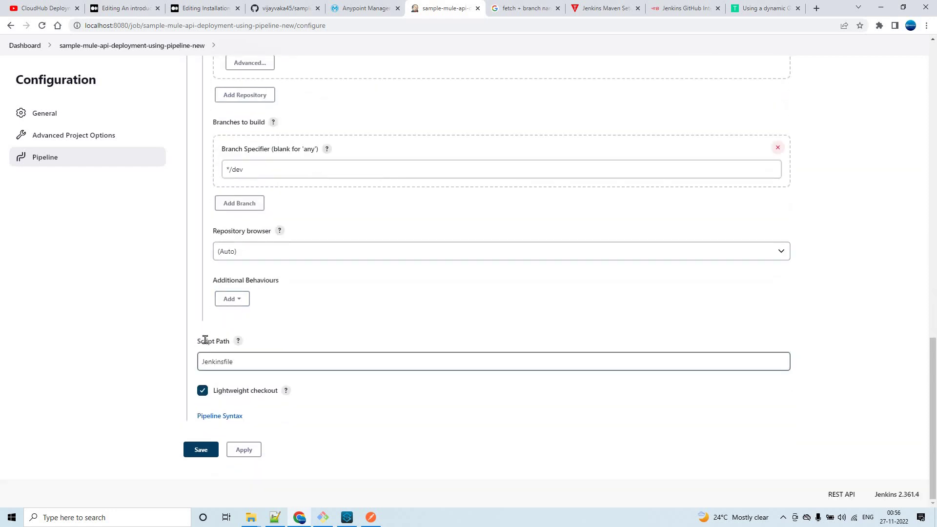
{"action": "left_click", "coordinate": [243, 360]}
Expand sample-mule-api in Anypoint Studio's Package Explorer and open its Jenkinsfile.
{"action": "left_click", "coordinate": [347, 518]}
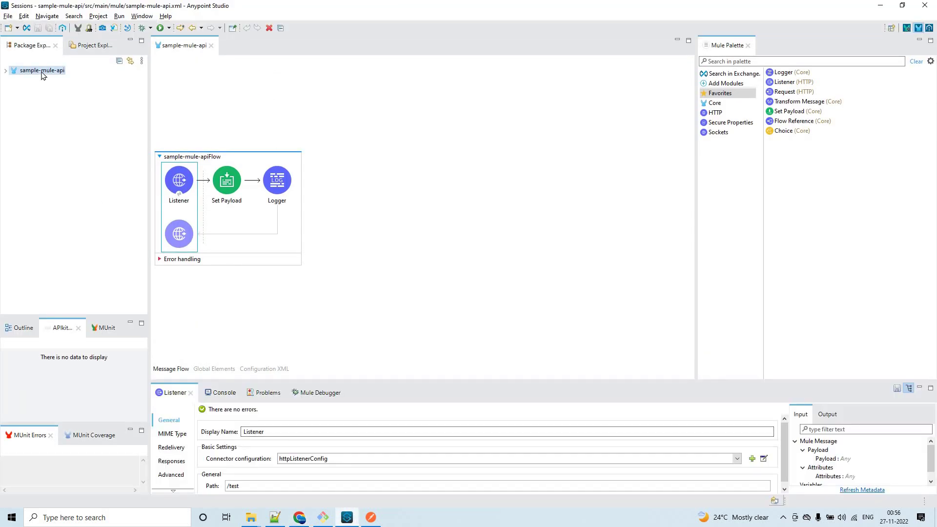
{"action": "double_click", "coordinate": [42, 72]}
{"action": "double_click", "coordinate": [48, 246]}
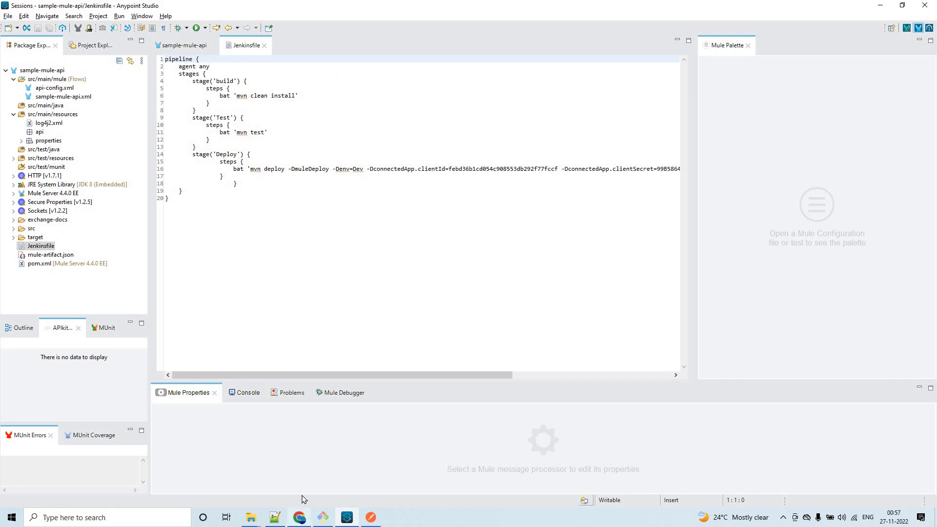
Switch the sample-mule-api repository view to the feature branch, then to dev.
{"action": "left_click", "coordinate": [306, 481]}
{"action": "left_click", "coordinate": [288, 8]}
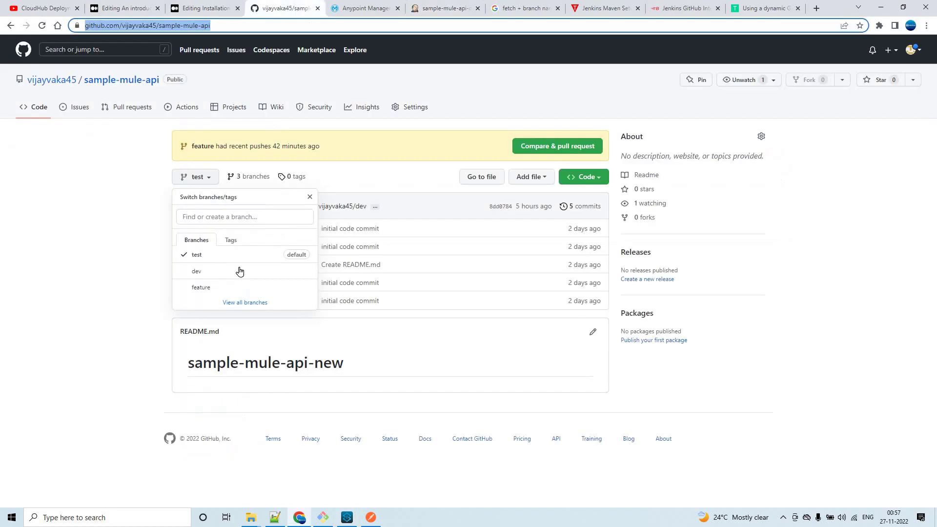
{"action": "left_click", "coordinate": [185, 254]}
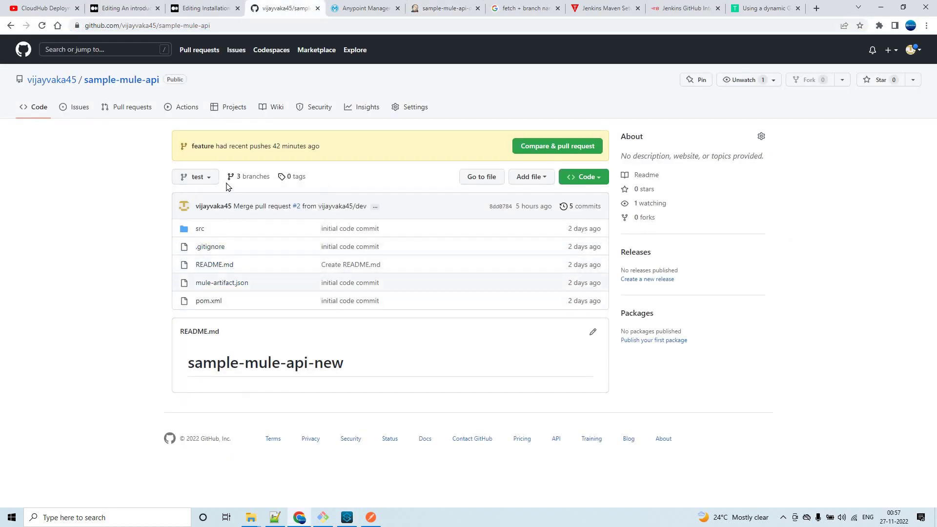
{"action": "left_click", "coordinate": [209, 177]}
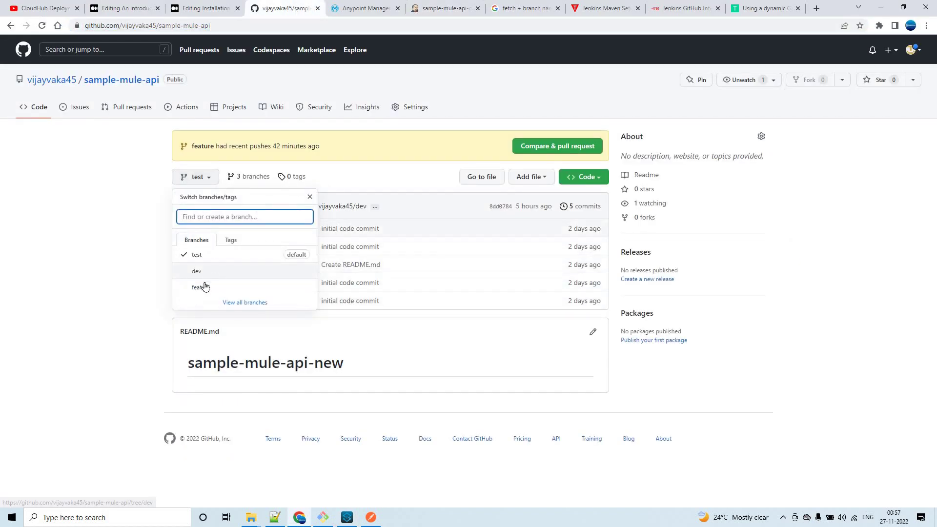
{"action": "left_click", "coordinate": [219, 287]}
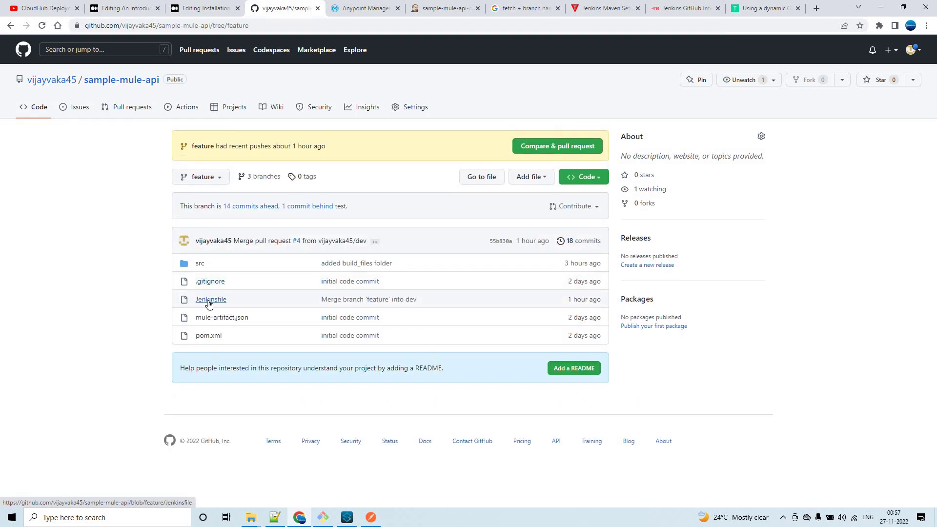
{"action": "key", "text": "w"}
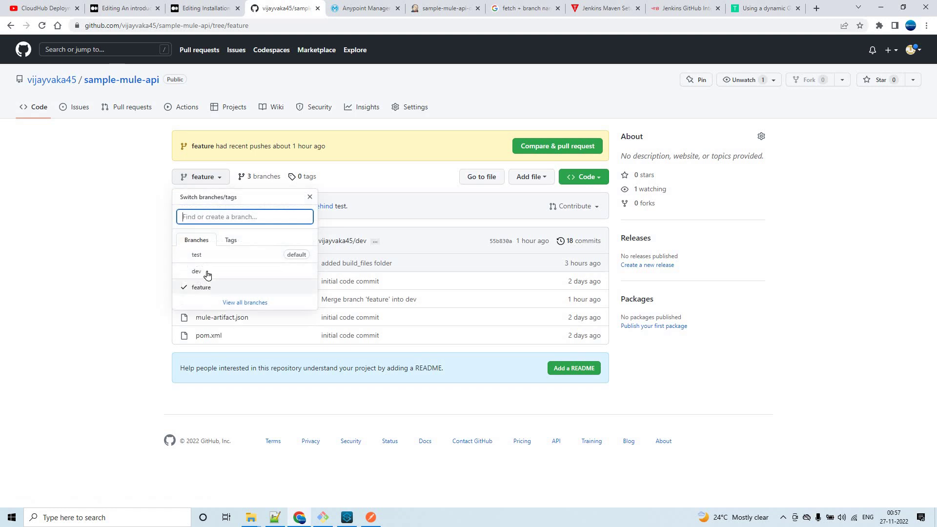
{"action": "left_click", "coordinate": [196, 271]}
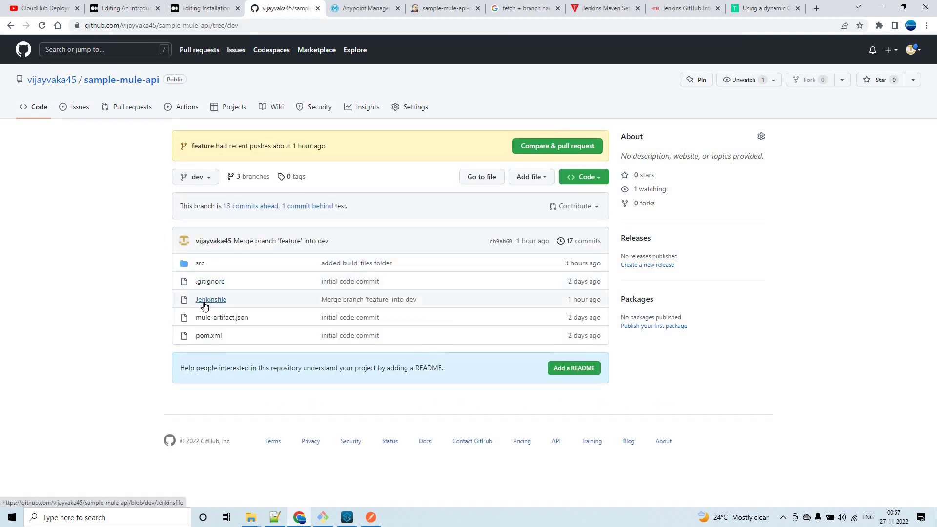
Select and copy the entire Jenkinsfile script in Anypoint Studio, then bring up Notepad++.
{"action": "left_click", "coordinate": [880, 6]}
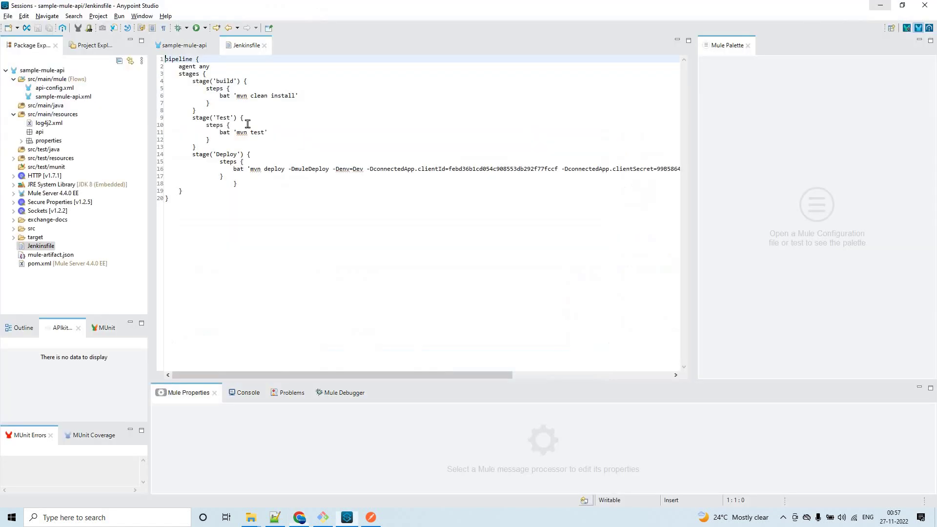
{"action": "left_click", "coordinate": [219, 74]}
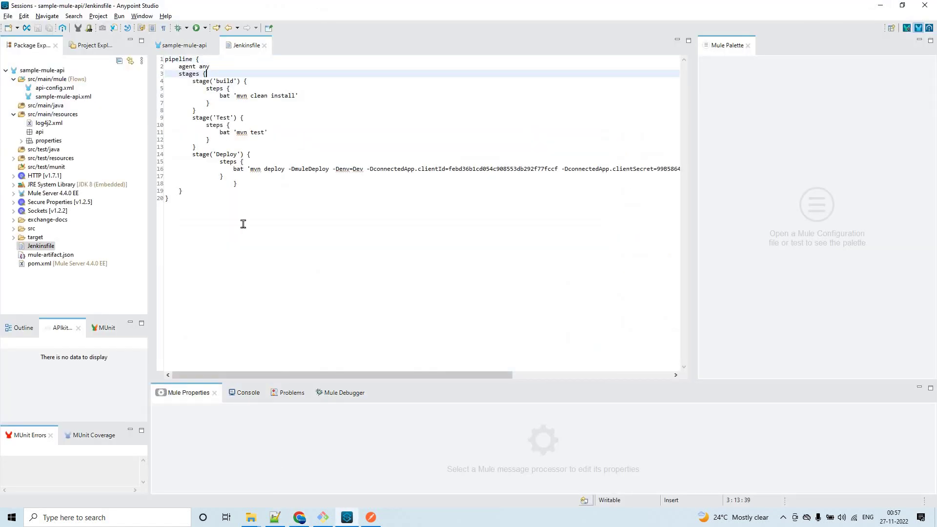
{"action": "left_click", "coordinate": [380, 216]}
{"action": "key", "text": "ctrl+a"}
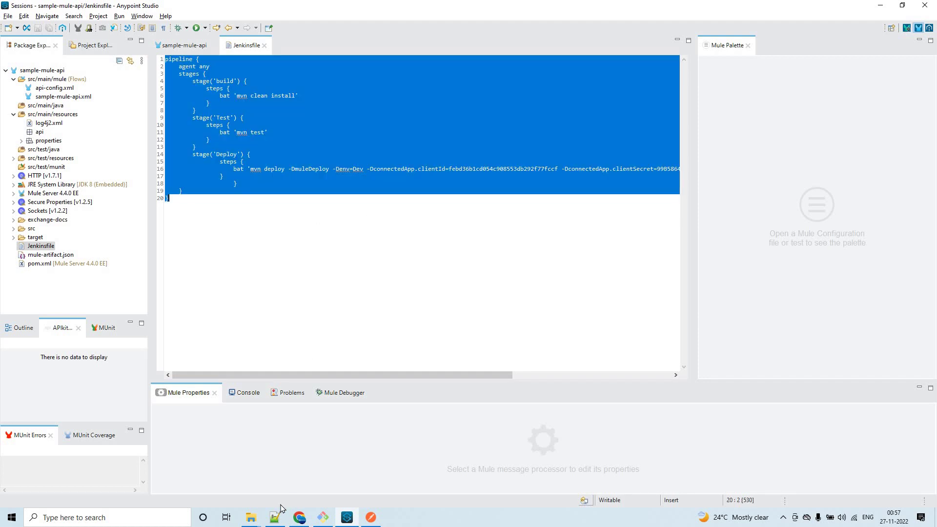
{"action": "left_click", "coordinate": [275, 517]}
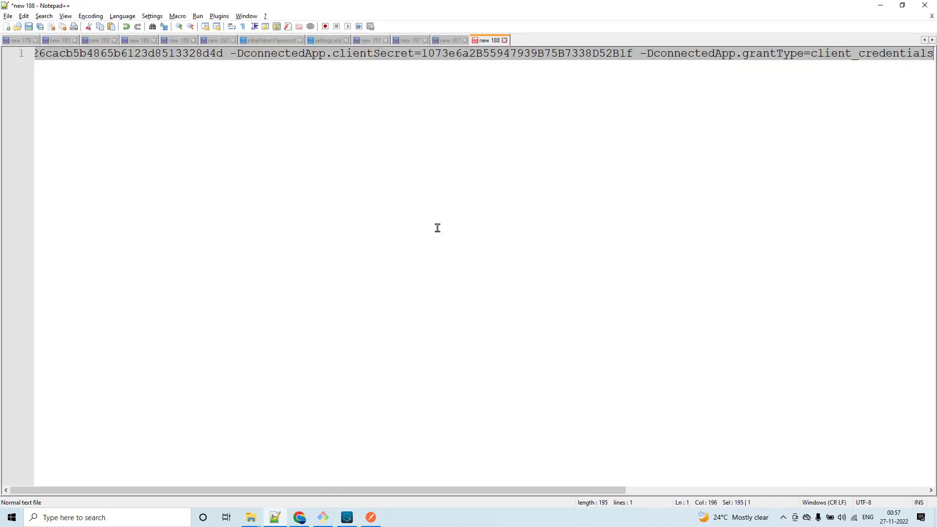
Paste the script into a new tab and highlight the build, Test and Deploy stage names.
{"action": "key", "text": "alt+Tab"}
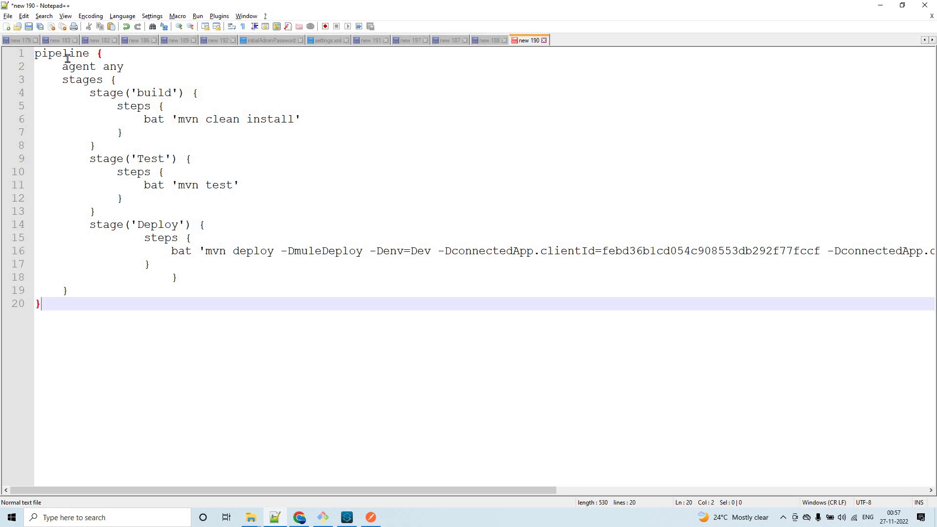
{"action": "left_click", "coordinate": [115, 57]}
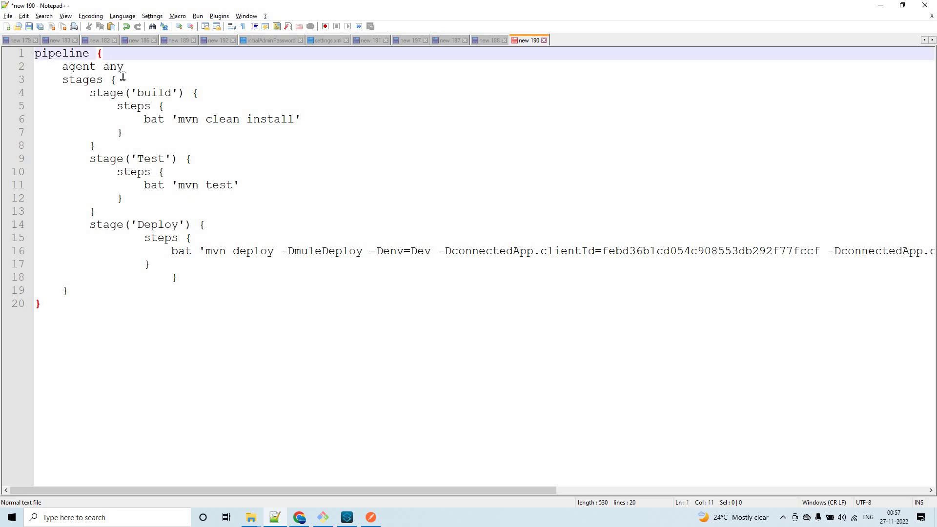
{"action": "left_click", "coordinate": [120, 80]}
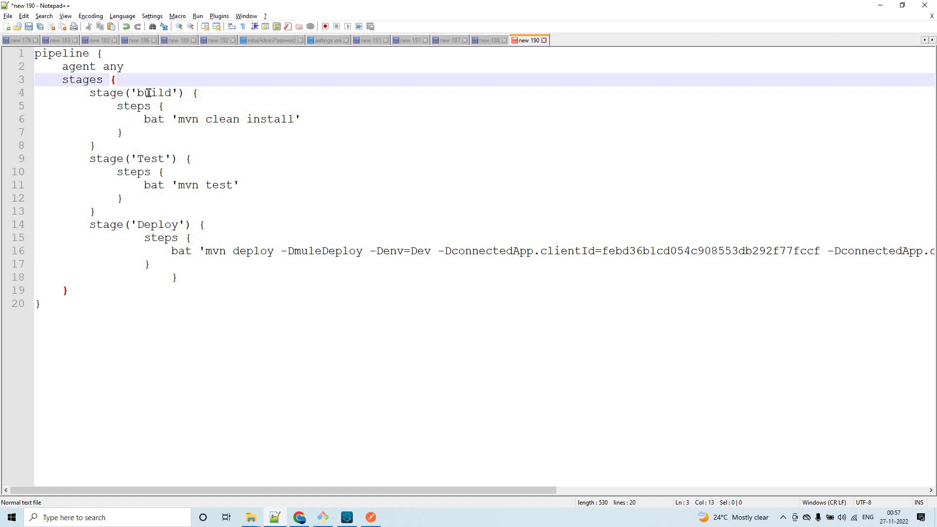
{"action": "double_click", "coordinate": [157, 93]}
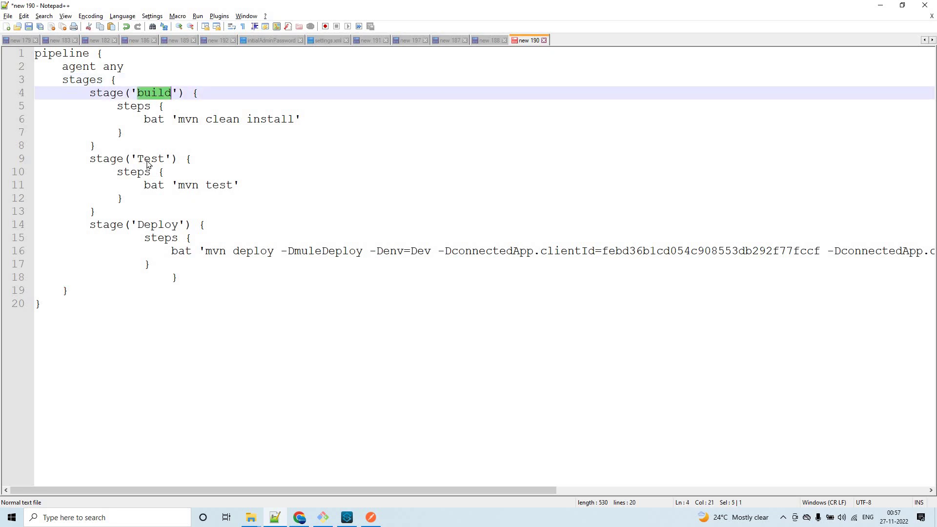
{"action": "double_click", "coordinate": [148, 160]}
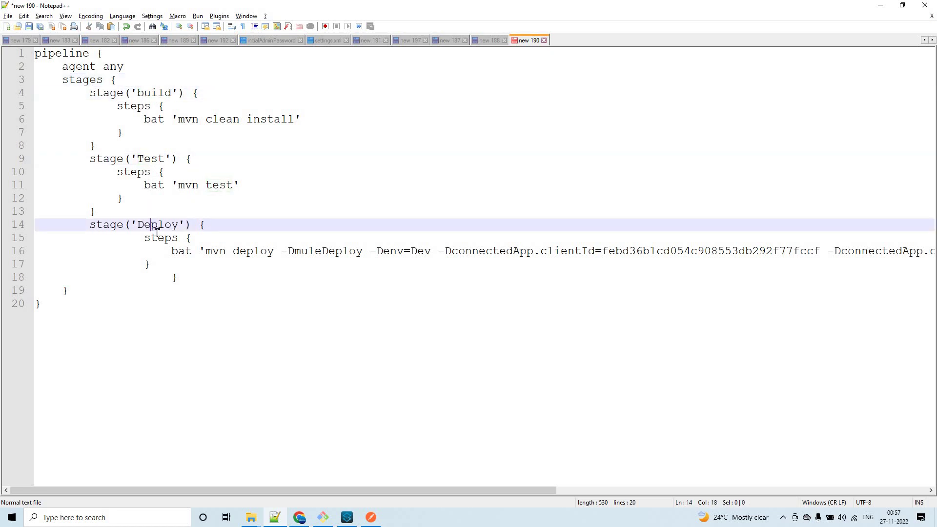
{"action": "double_click", "coordinate": [149, 225]}
Trace each stage block's extent, including the build stage's mvn clean install command.
{"action": "left_click", "coordinate": [198, 93]}
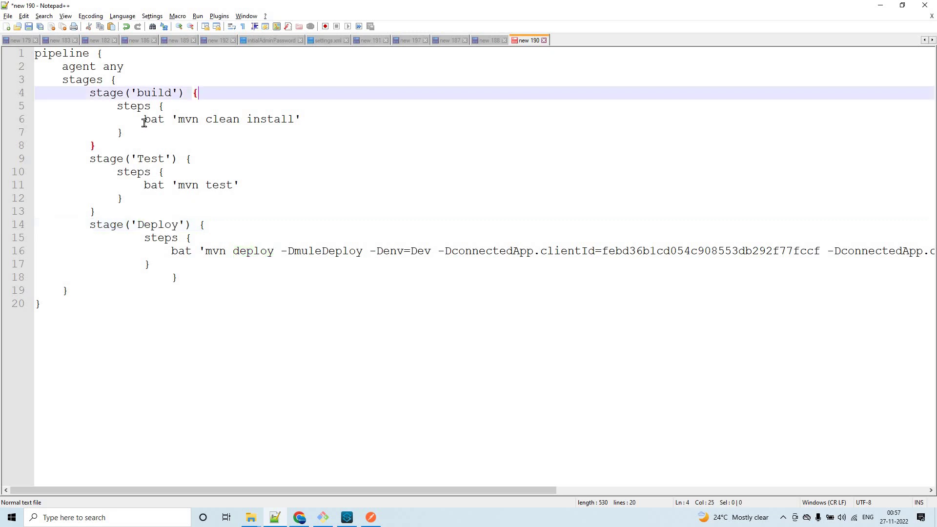
{"action": "left_click", "coordinate": [145, 119]}
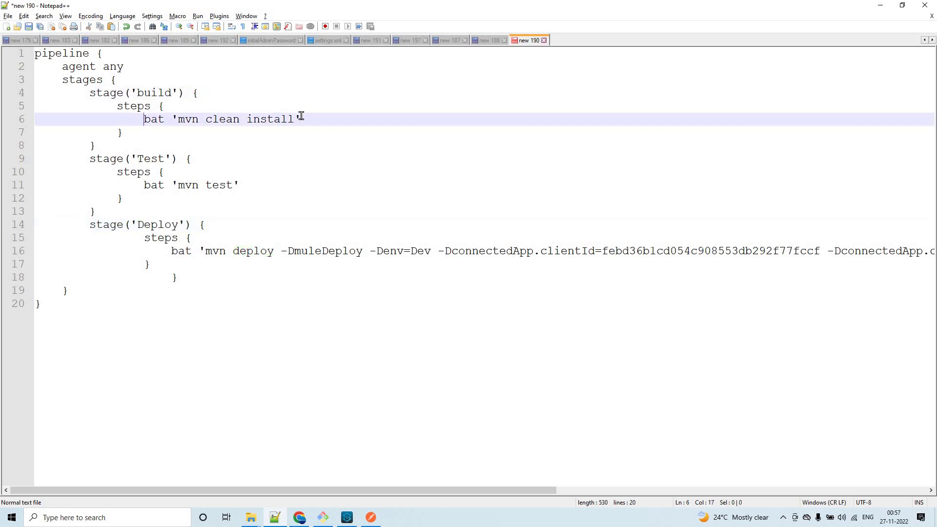
{"action": "key", "text": "shift+Right"}
{"action": "key", "text": "shift+Right"}
{"action": "key", "text": "shift+Right"}
{"action": "key", "text": "shift+Right"}
{"action": "key", "text": "shift+Right"}
{"action": "key", "text": "shift+Right"}
{"action": "key", "text": "shift+Right"}
{"action": "key", "text": "shift+Right"}
{"action": "key", "text": "shift+Right"}
{"action": "key", "text": "shift+Right"}
{"action": "key", "text": "shift+Right"}
{"action": "key", "text": "shift+Right"}
{"action": "key", "text": "shift+Right"}
{"action": "key", "text": "shift+Right"}
{"action": "key", "text": "shift+Right"}
{"action": "key", "text": "shift+Right"}
{"action": "key", "text": "shift+Right"}
{"action": "key", "text": "shift+Right"}
{"action": "key", "text": "shift+Right"}
{"action": "key", "text": "shift+Right"}
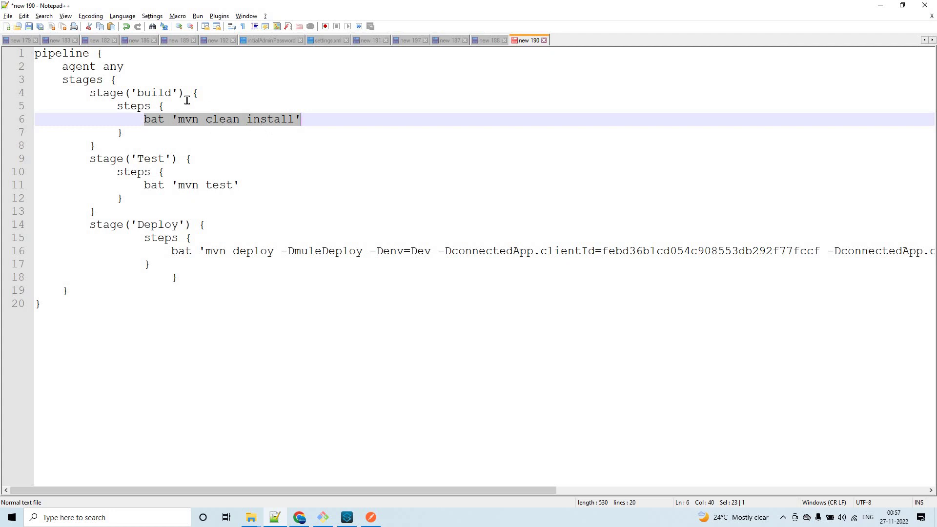
{"action": "left_click", "coordinate": [195, 161]}
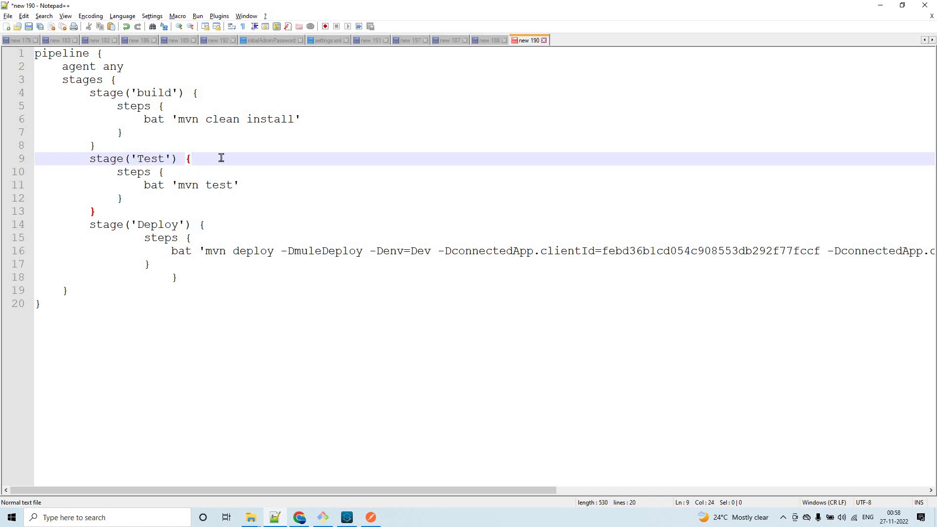
{"action": "left_click", "coordinate": [212, 226]}
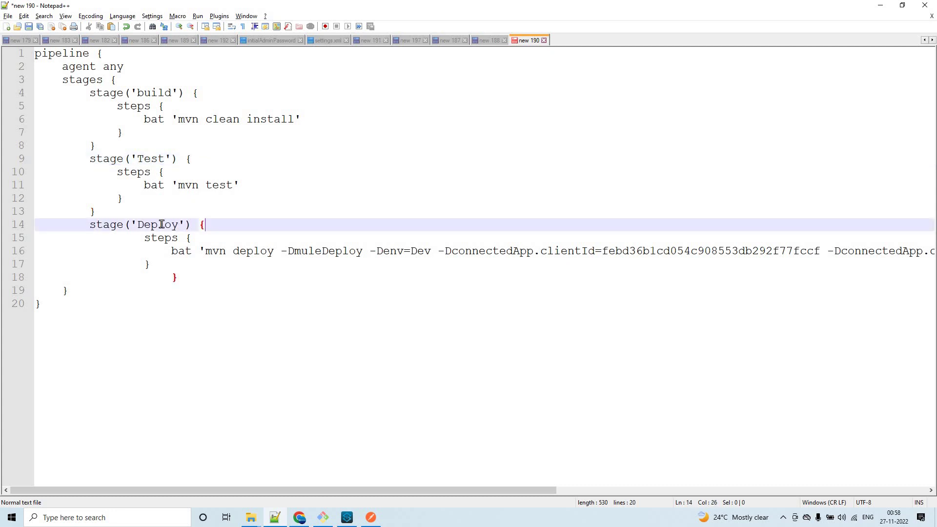
{"action": "double_click", "coordinate": [152, 92]}
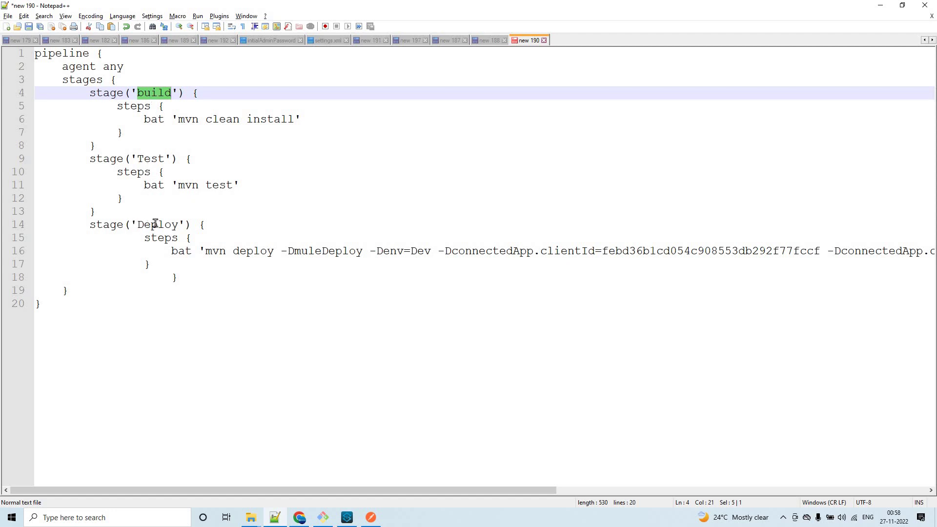
{"action": "left_click", "coordinate": [218, 225]}
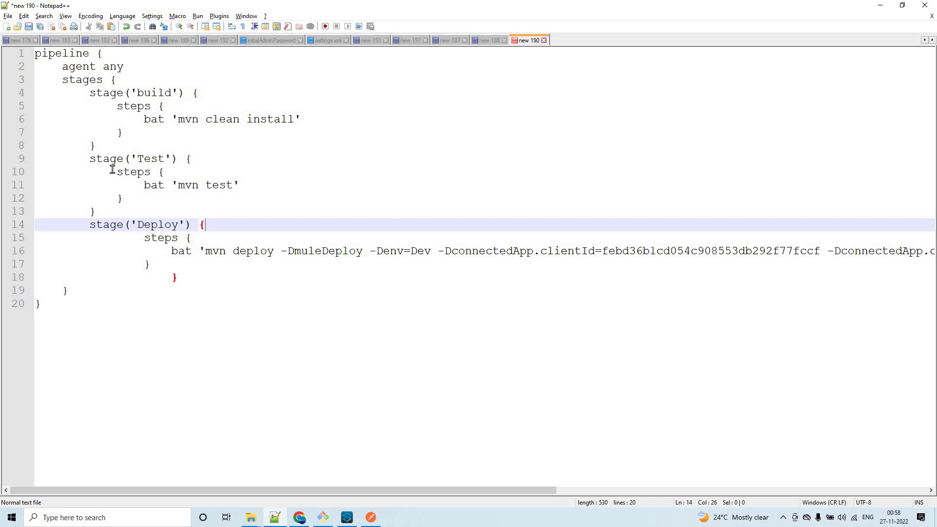
Highlight the steps blocks and the mvn clean install, mvn test and deploy commands, then view the Connected App notes.
{"action": "left_click_drag", "start_coordinate": [110, 172], "coordinate": [141, 198]}
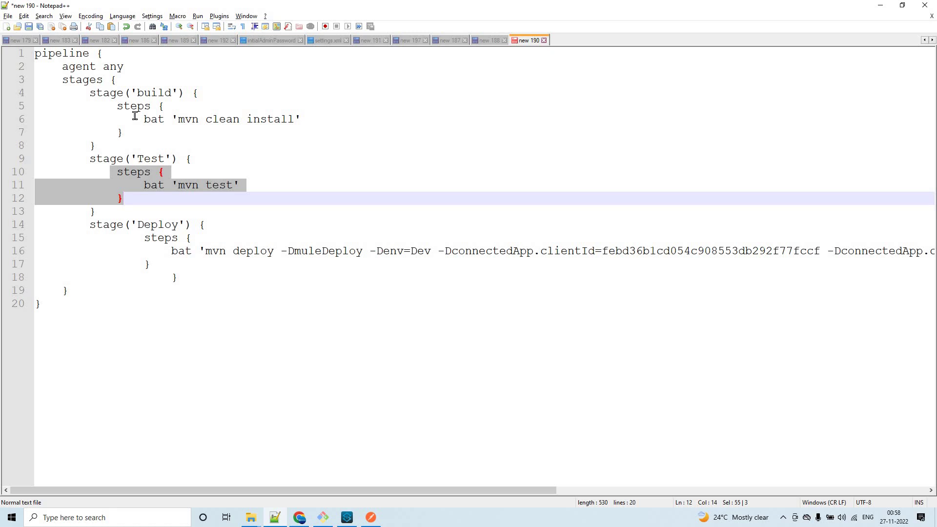
{"action": "left_click_drag", "start_coordinate": [117, 106], "coordinate": [125, 133]}
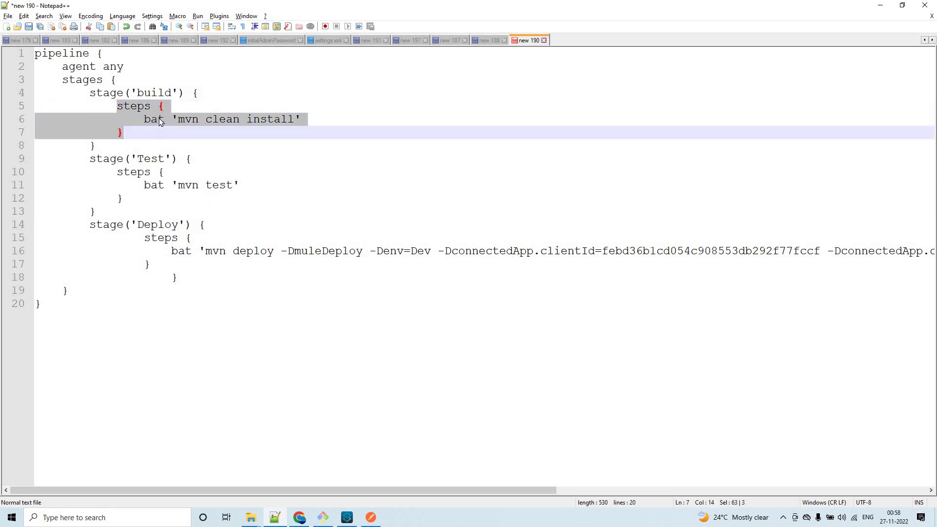
{"action": "double_click", "coordinate": [160, 121]}
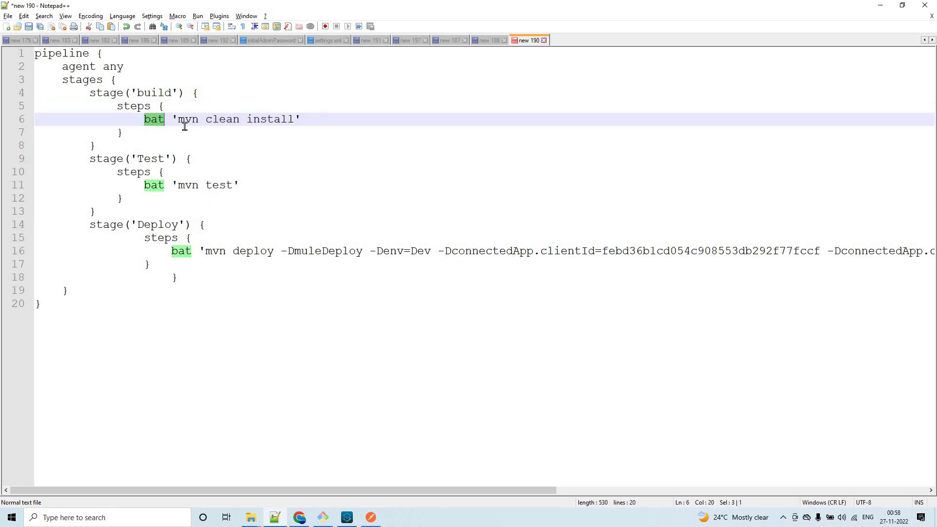
{"action": "left_click_drag", "start_coordinate": [176, 119], "coordinate": [302, 119]}
{"action": "left_click_drag", "start_coordinate": [173, 184], "coordinate": [239, 188]}
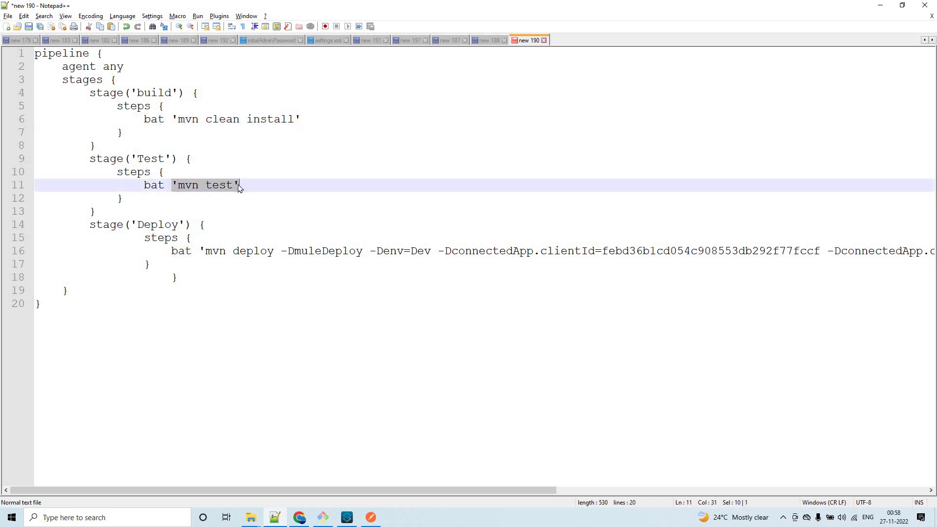
{"action": "left_click_drag", "start_coordinate": [199, 250], "coordinate": [383, 250]}
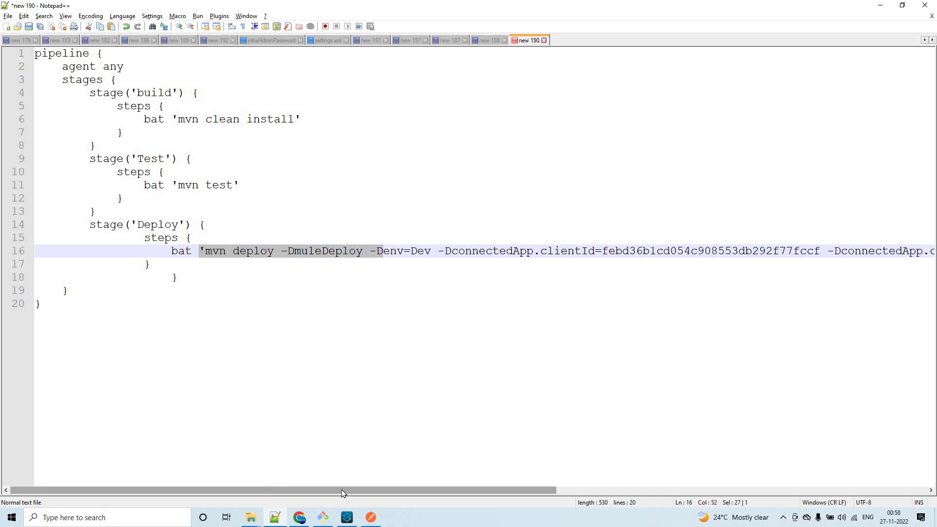
{"action": "left_click_drag", "start_coordinate": [363, 493], "coordinate": [698, 487]}
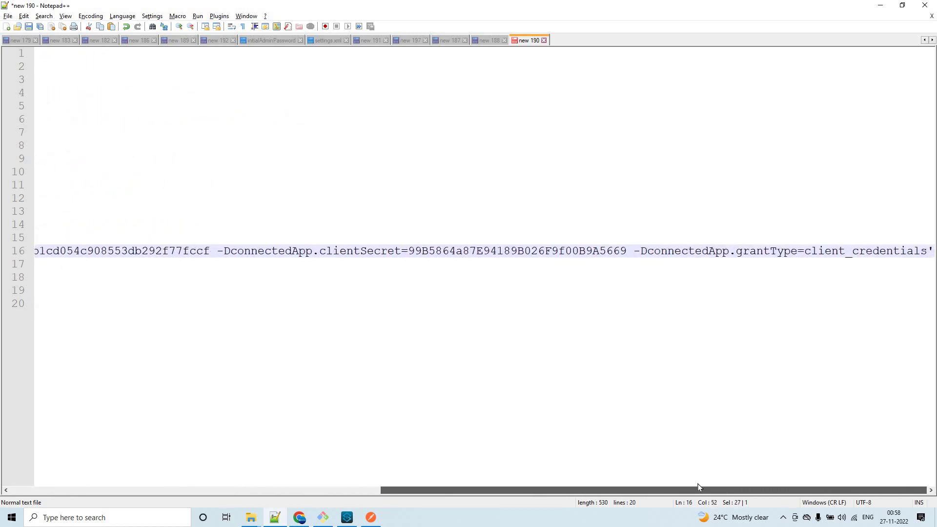
{"action": "left_click", "coordinate": [231, 492]}
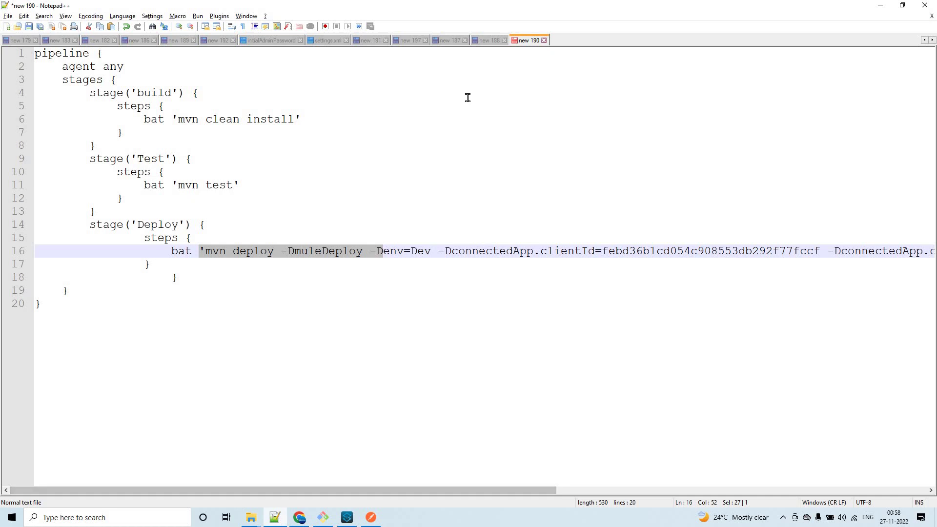
{"action": "left_click", "coordinate": [449, 40]}
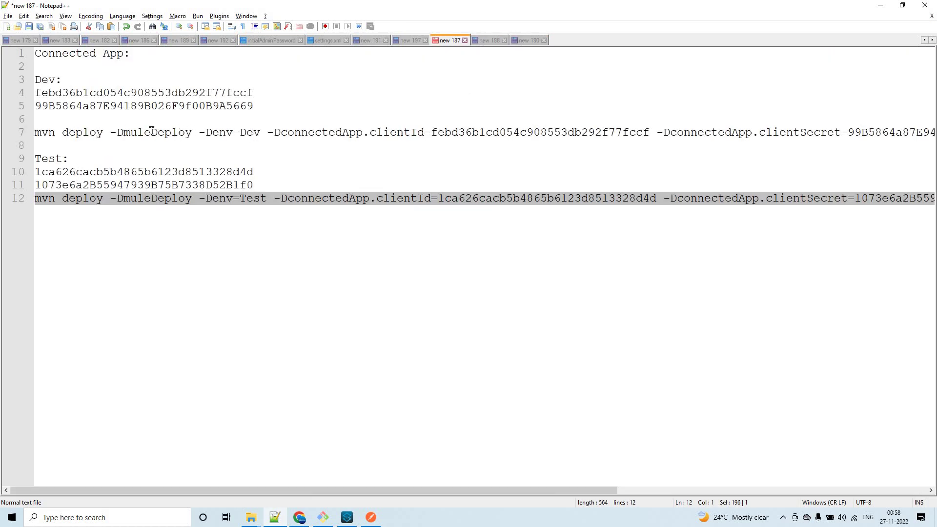
Return to the 'new 190' pipeline tab and clear the text selection.
{"action": "left_click", "coordinate": [530, 40]}
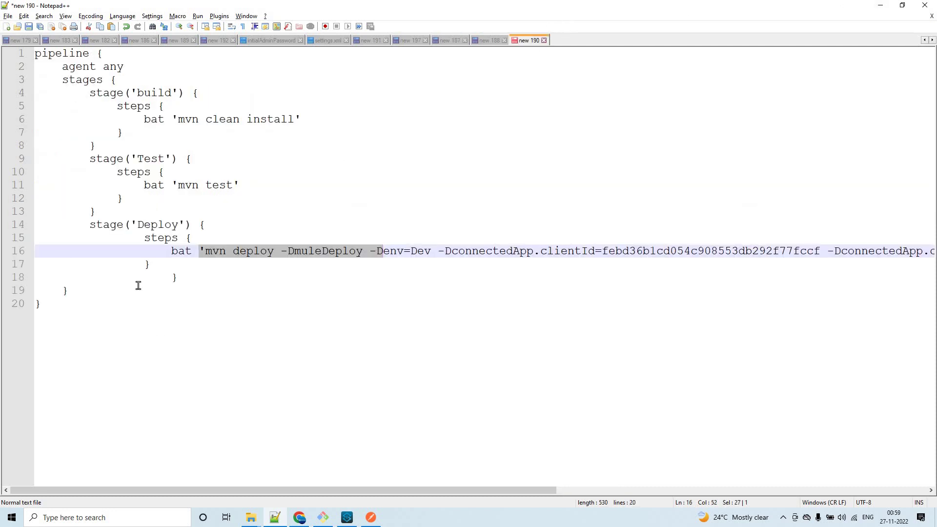
{"action": "left_click", "coordinate": [76, 303]}
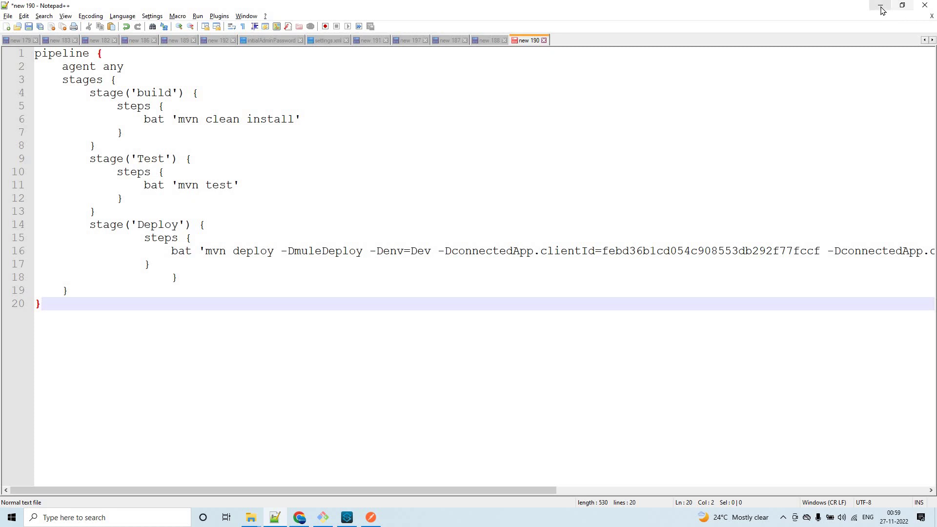
Minimize Anypoint Studio, return to the Jenkins configure tab and verify Script Path reads Jenkinsfile.
{"action": "key", "text": "alt+Tab"}
{"action": "left_click", "coordinate": [252, 166]}
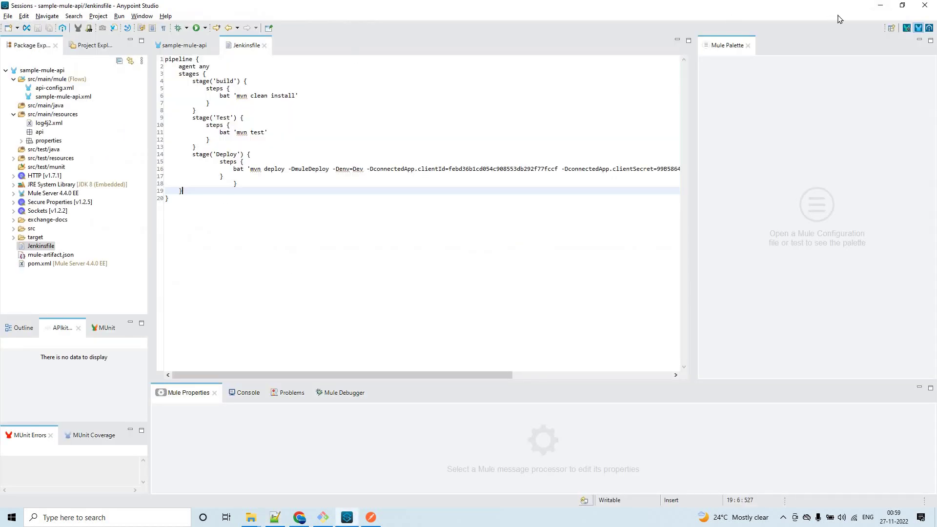
{"action": "left_click", "coordinate": [880, 5]}
{"action": "left_click", "coordinate": [300, 517]}
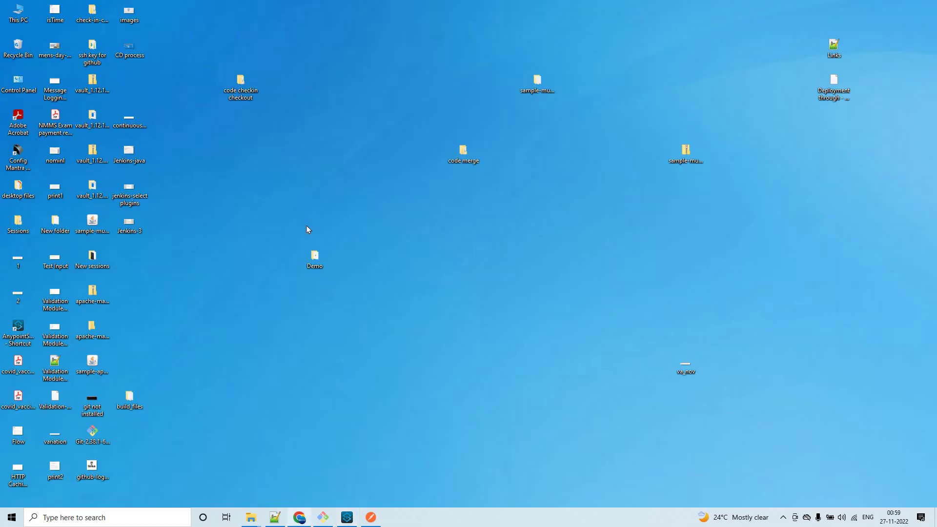
{"action": "left_click", "coordinate": [204, 7]}
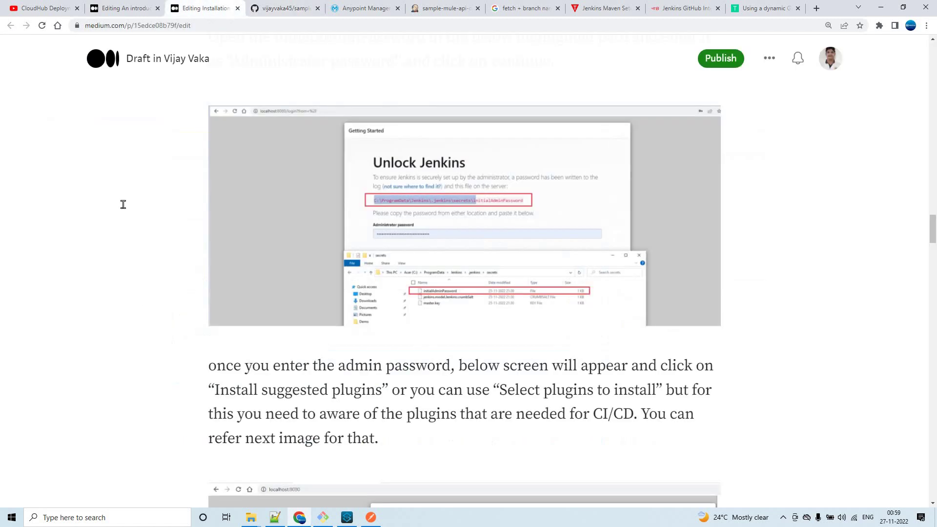
{"action": "left_click", "coordinate": [116, 4]}
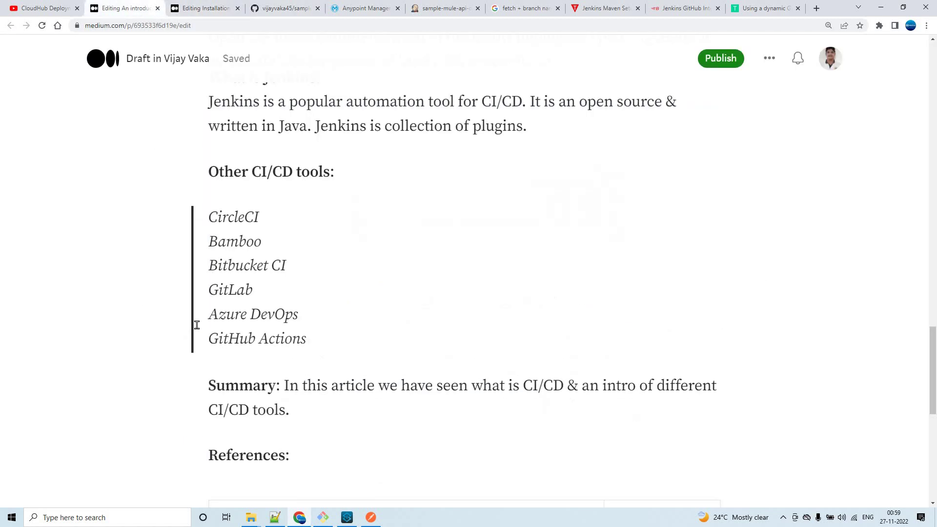
{"action": "left_click", "coordinate": [443, 9]}
{"action": "left_click", "coordinate": [224, 361]}
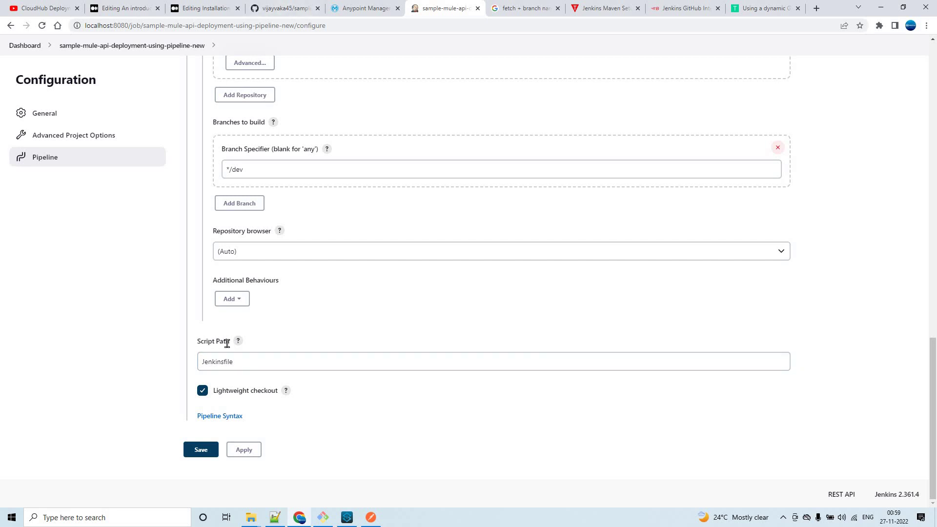
{"action": "left_click", "coordinate": [202, 359]}
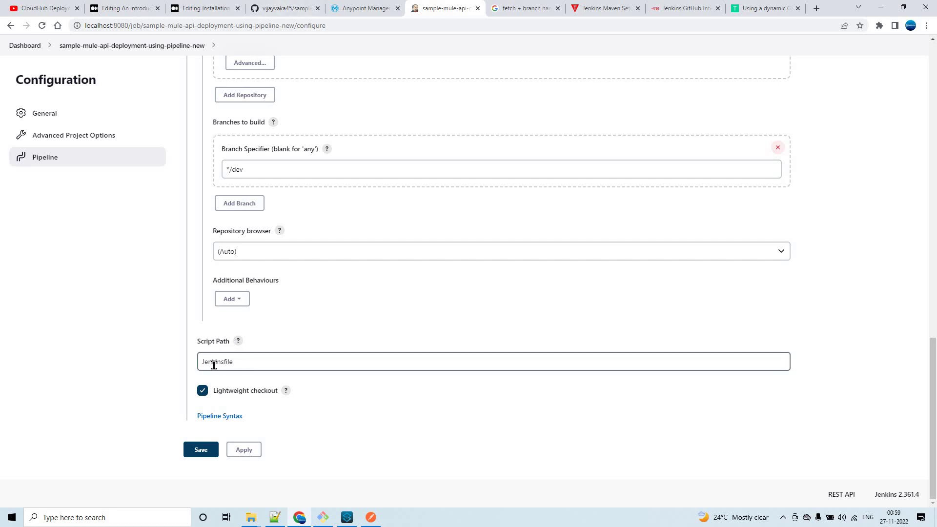
{"action": "left_click", "coordinate": [274, 363]}
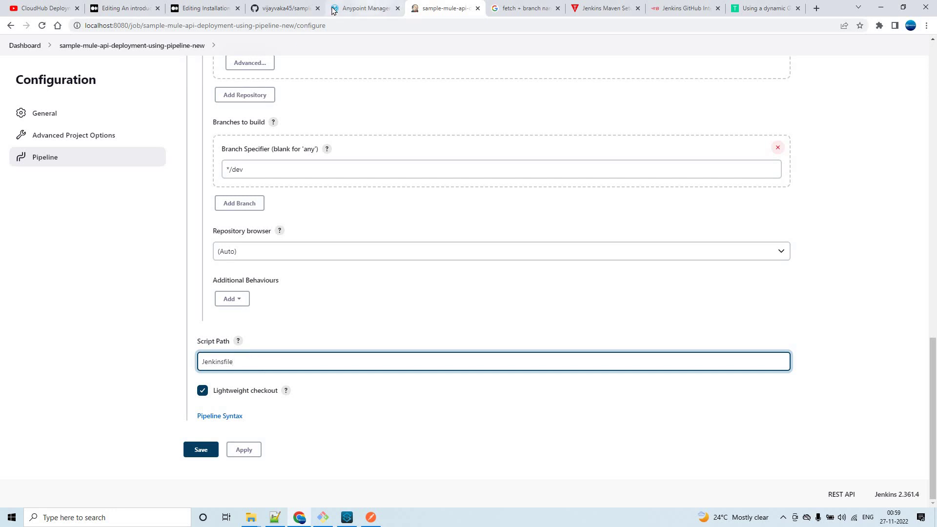
{"action": "left_click", "coordinate": [372, 6]}
Check the Jenkinsfile in the sample-mule-api GitHub repo, then return to the Jenkins configure page.
{"action": "left_click", "coordinate": [287, 8]}
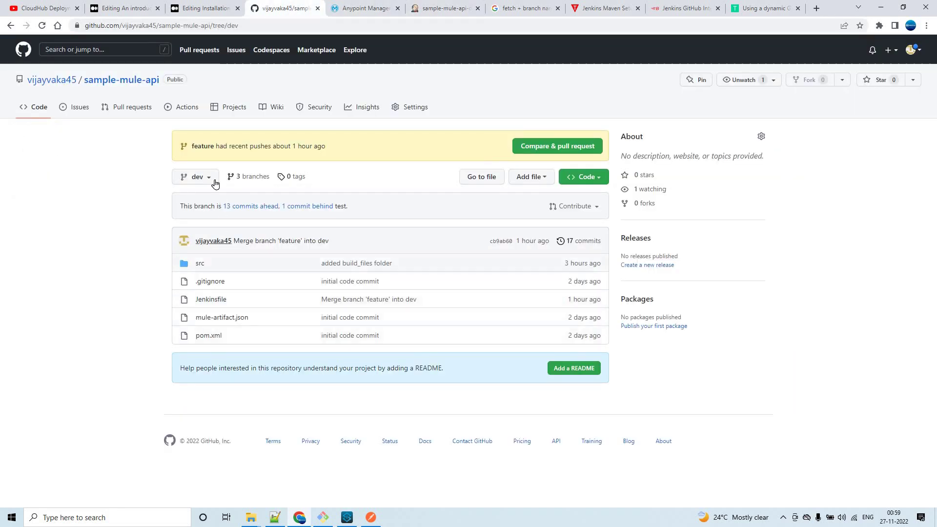
{"action": "left_click", "coordinate": [211, 300]}
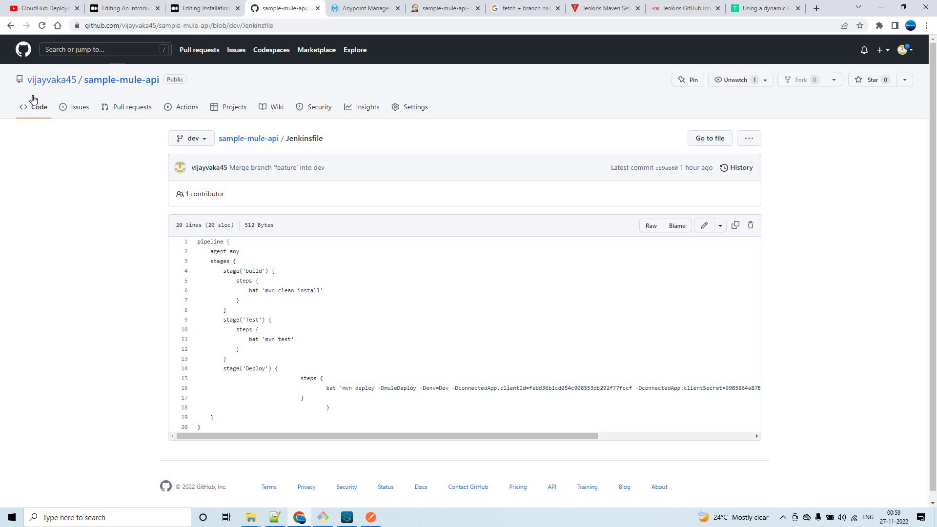
{"action": "left_click", "coordinate": [10, 26]}
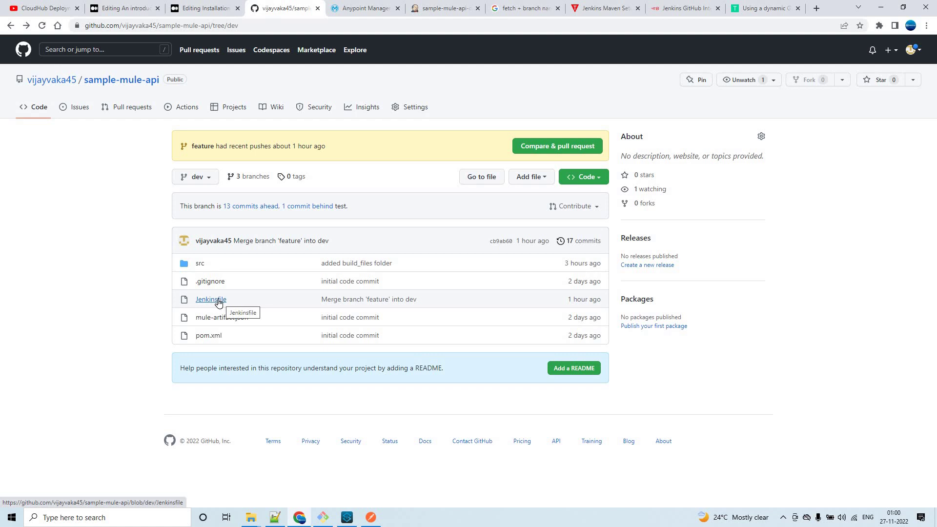
{"action": "left_click", "coordinate": [348, 8]}
{"action": "left_click", "coordinate": [443, 8]}
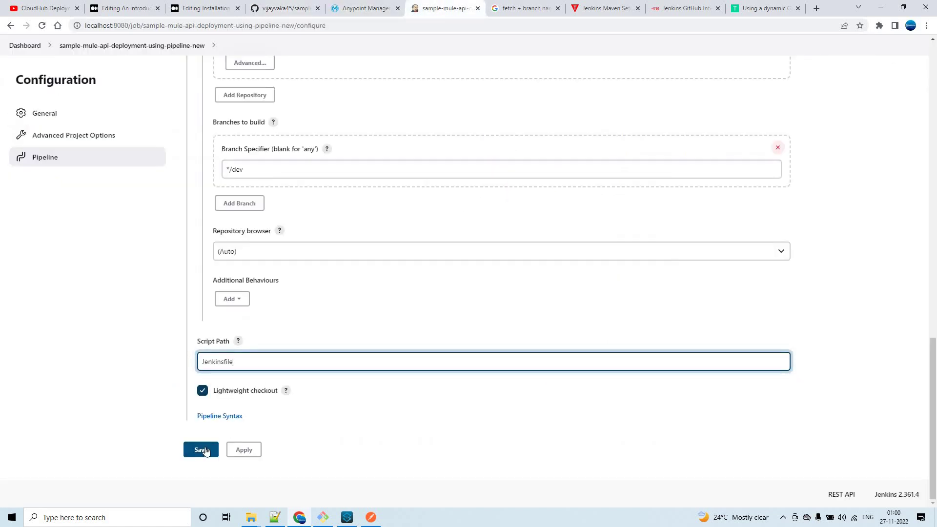
Save the pipeline job configuration and glance at the GitHub repo before returning to the job page.
{"action": "left_click", "coordinate": [201, 450]}
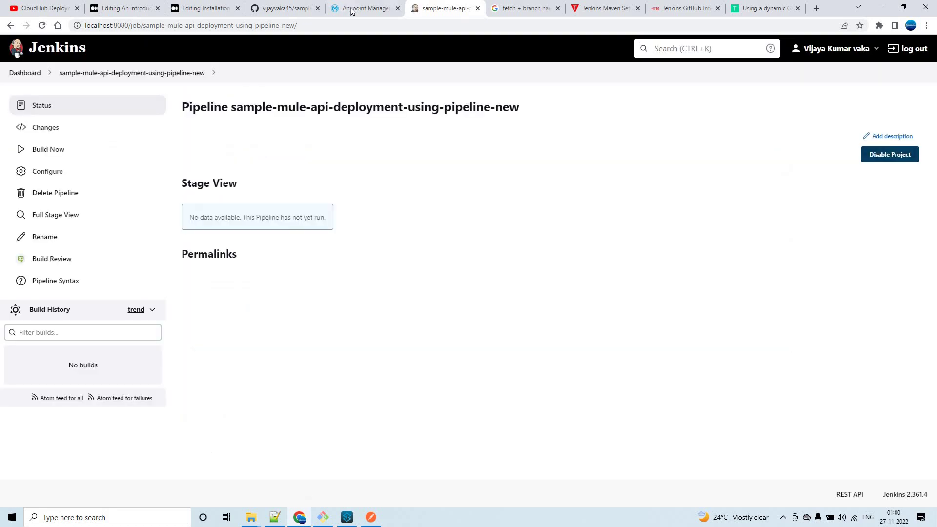
{"action": "left_click", "coordinate": [278, 6]}
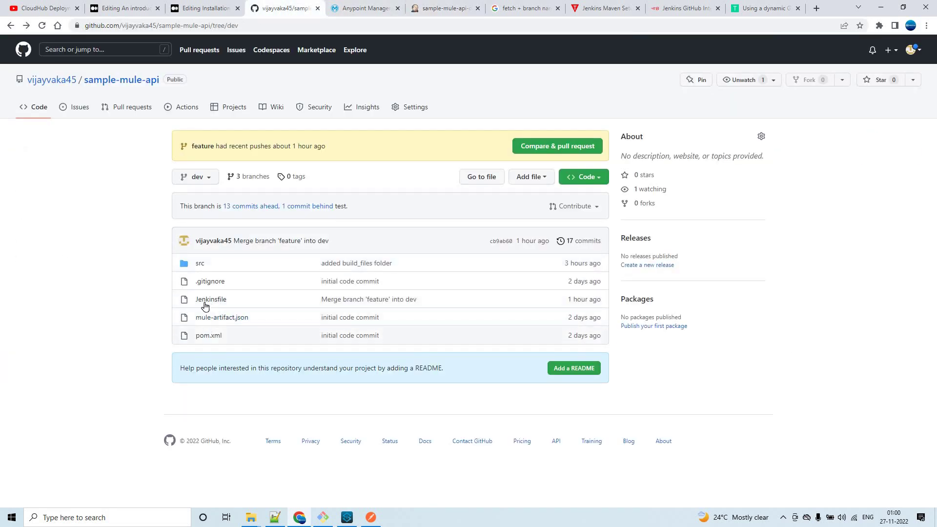
{"action": "left_click", "coordinate": [197, 300]}
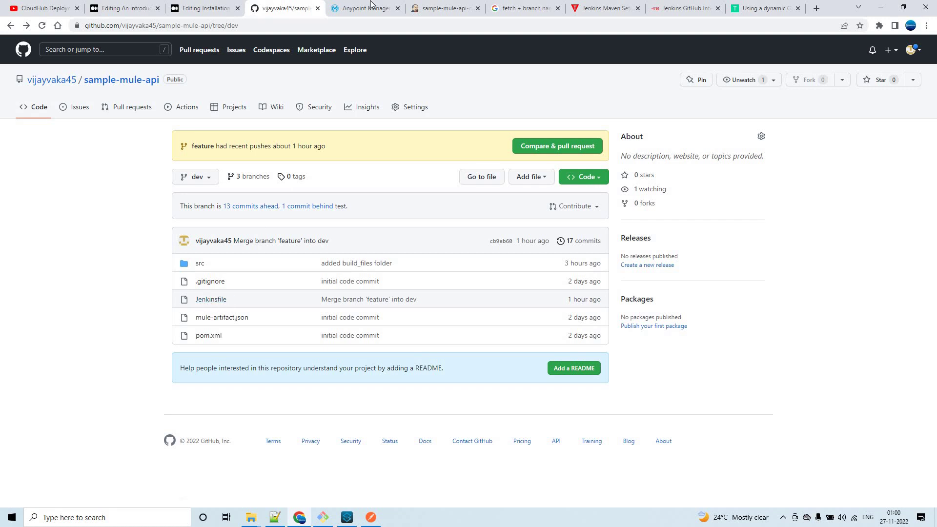
{"action": "left_click", "coordinate": [426, 8]}
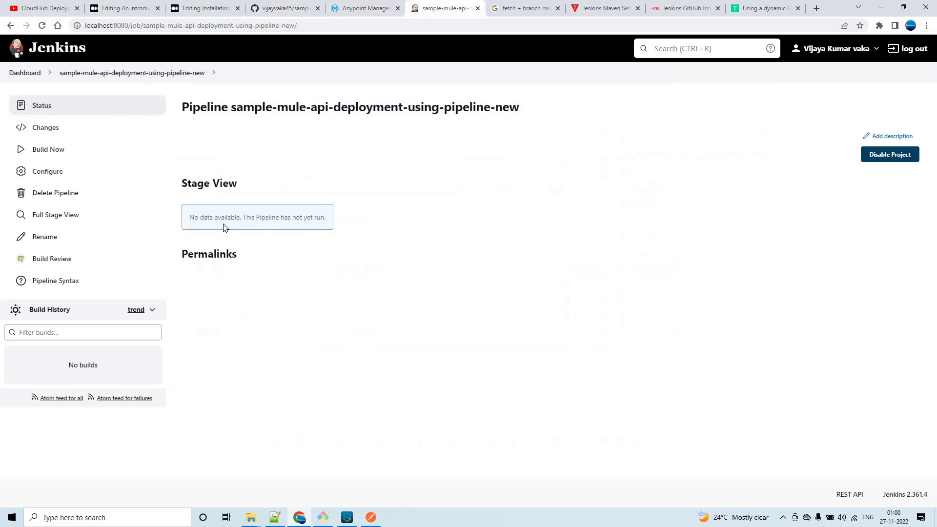
Review the job configuration's Script Path field without changing it.
{"action": "left_click", "coordinate": [51, 176]}
{"action": "scroll", "coordinate": [593, 289], "scroll_direction": "down", "scroll_amount": 7}
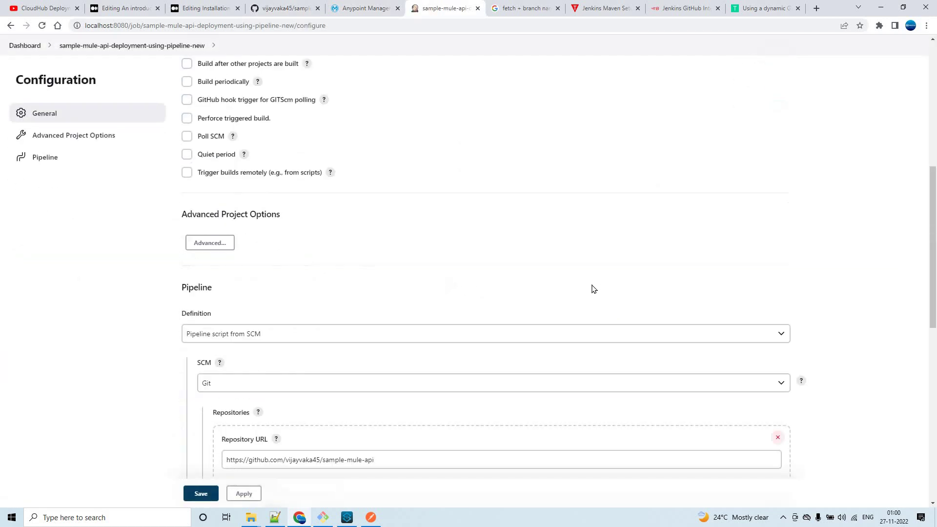
{"action": "scroll", "coordinate": [594, 289], "scroll_direction": "down", "scroll_amount": 8}
{"action": "left_click", "coordinate": [266, 364]}
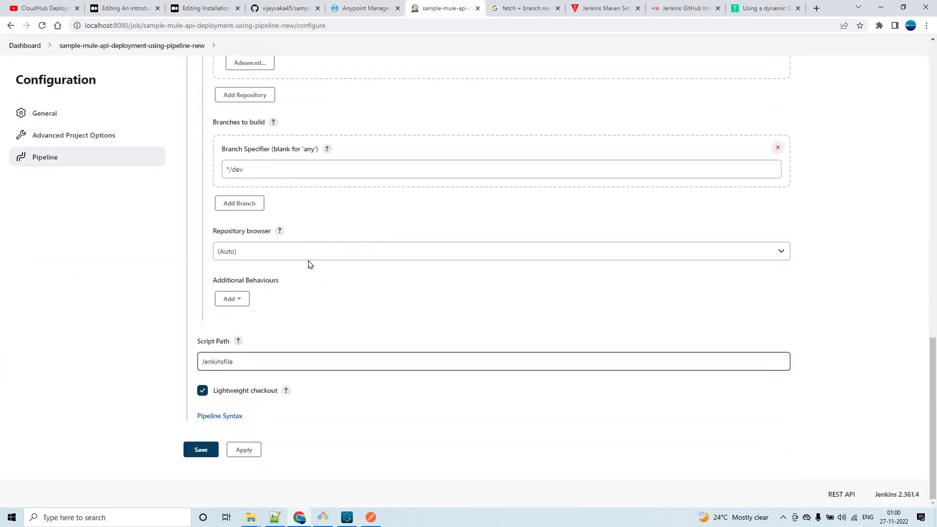
{"action": "left_click", "coordinate": [237, 403]}
{"action": "scroll", "coordinate": [221, 264], "scroll_direction": "up", "scroll_amount": 15}
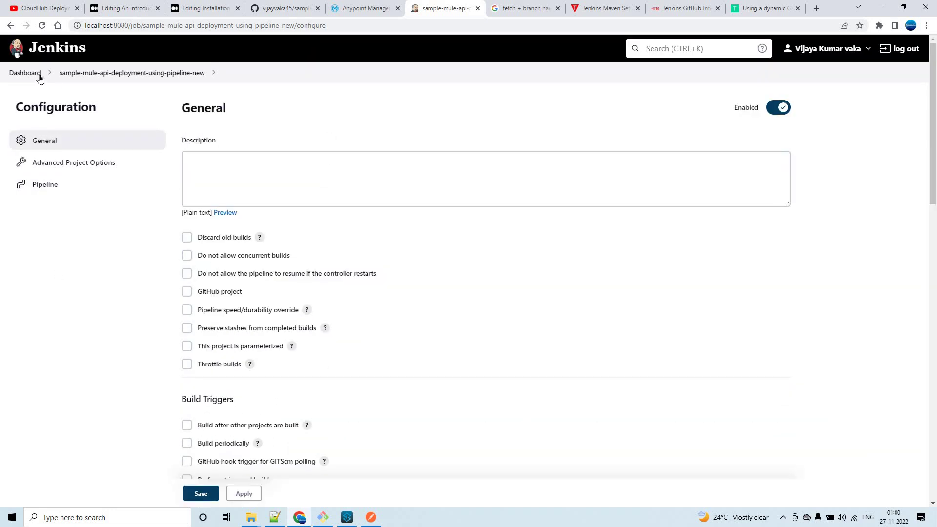
Open sample-mule-api-deployment-using-pipeline-new from the Dashboard, then check Runtime Manager's empty DEV environment.
{"action": "left_click", "coordinate": [32, 74]}
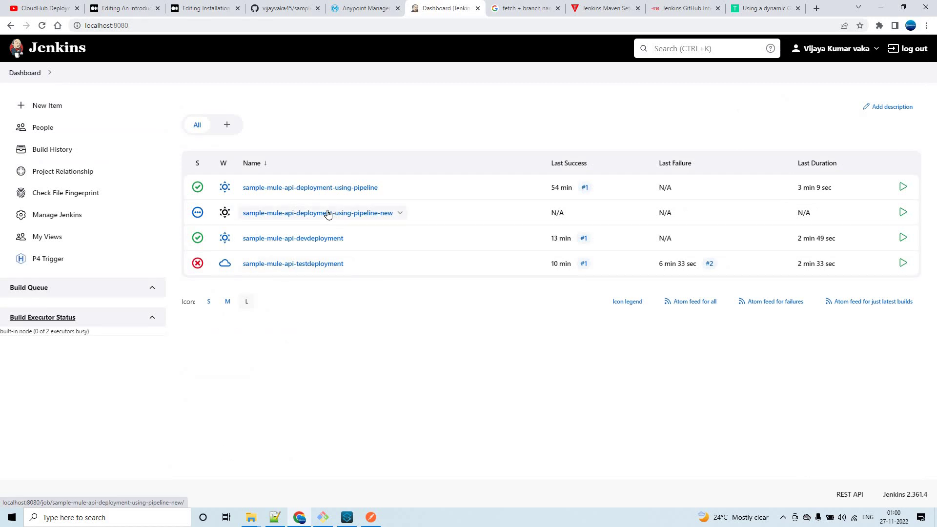
{"action": "left_click", "coordinate": [327, 215]}
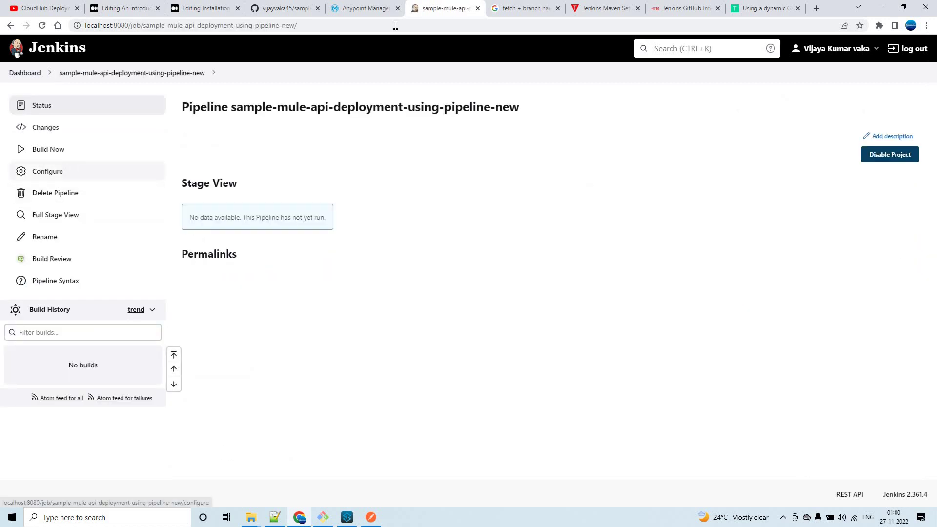
{"action": "left_click", "coordinate": [360, 12]}
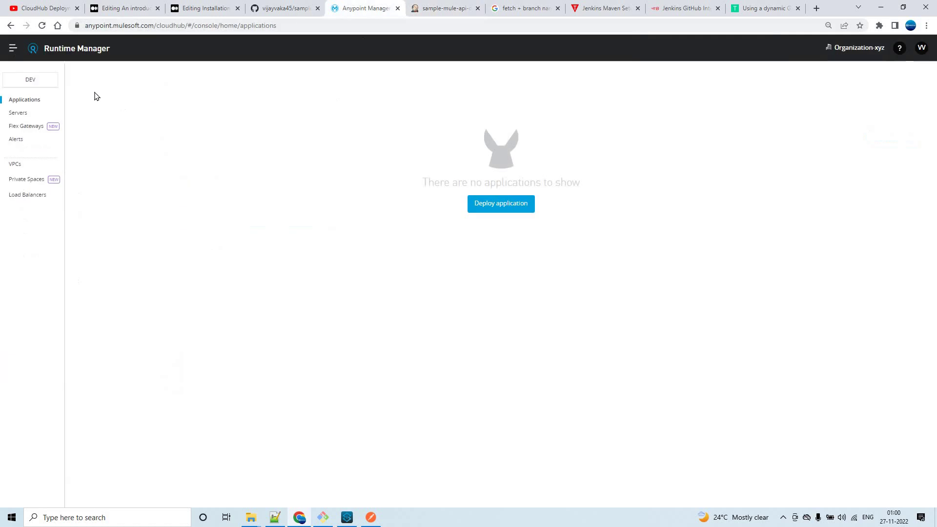
Start build #1 of the pipeline job with Build Now and bring up the 'new 190' script.
{"action": "left_click", "coordinate": [449, 7]}
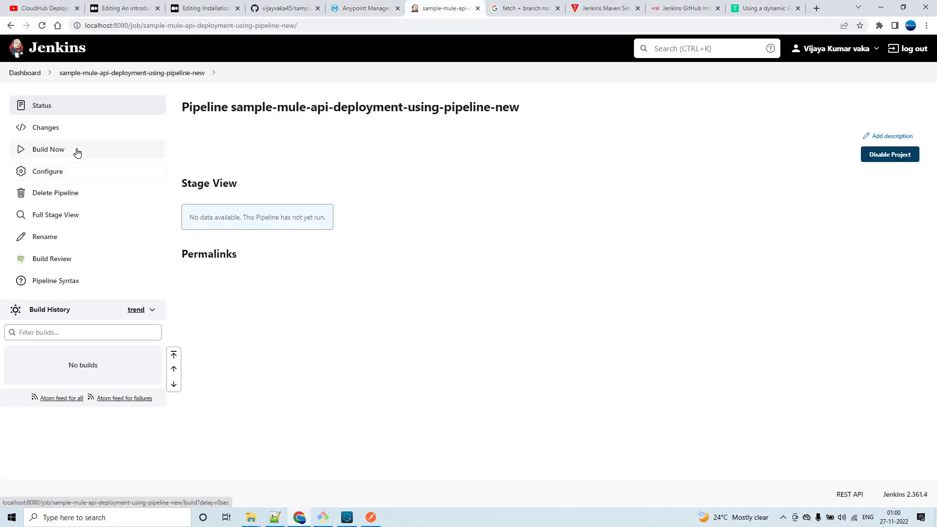
{"action": "left_click", "coordinate": [77, 153]}
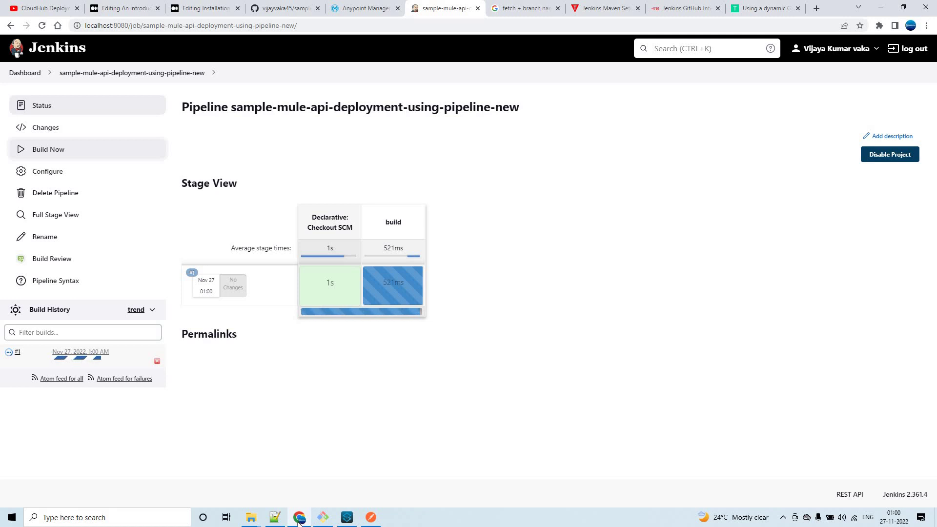
{"action": "left_click", "coordinate": [274, 518]}
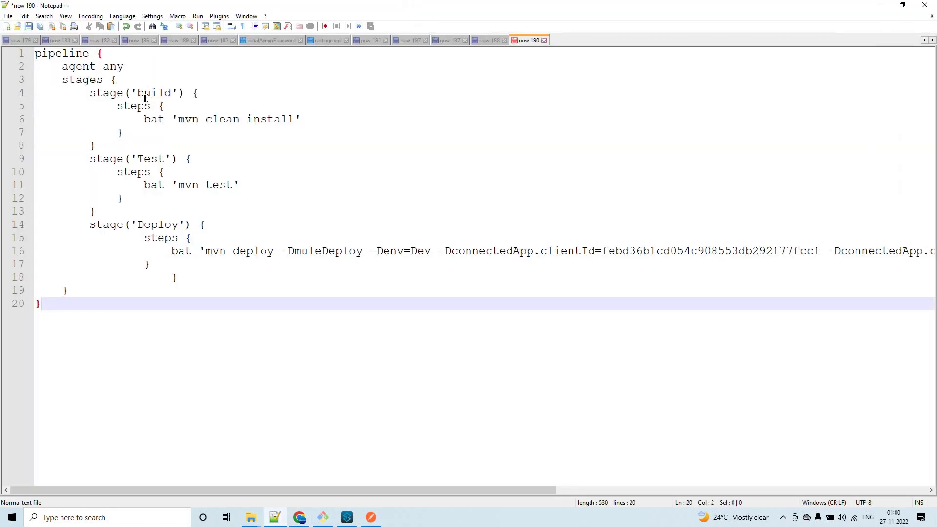
Bookmark lines 4 (build) and 9 (Test) in the script, then minimize Notepad++.
{"action": "left_click", "coordinate": [27, 95]}
{"action": "left_click", "coordinate": [28, 160]}
{"action": "left_click", "coordinate": [880, 9]}
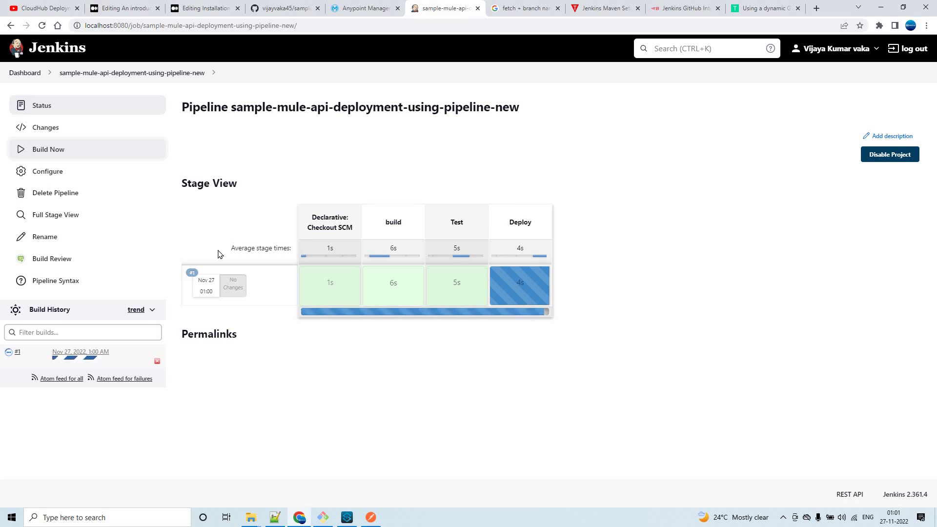
Open build #1's Console Output and scroll through the log.
{"action": "left_click", "coordinate": [17, 355]}
{"action": "left_click", "coordinate": [60, 152]}
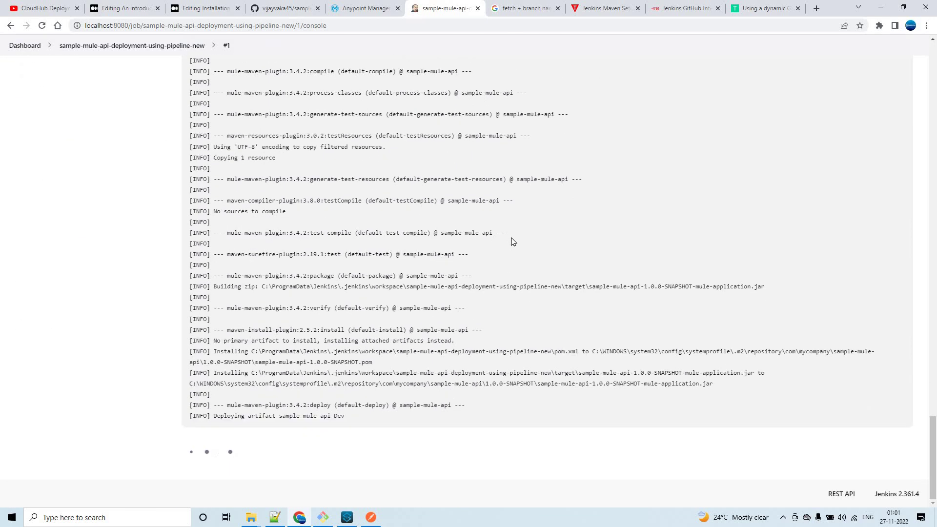
{"action": "scroll", "coordinate": [512, 241], "scroll_direction": "up", "scroll_amount": 8}
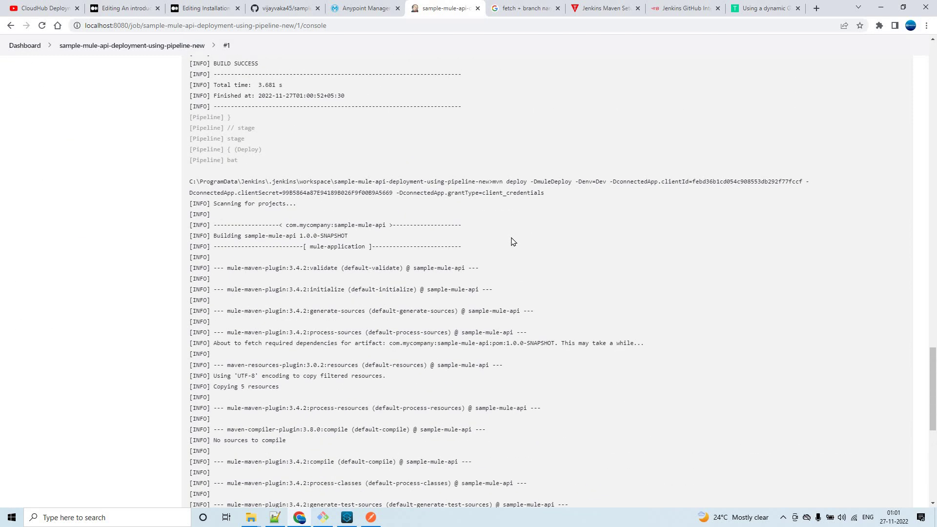
{"action": "scroll", "coordinate": [512, 241], "scroll_direction": "up", "scroll_amount": 4}
{"action": "scroll", "coordinate": [512, 241], "scroll_direction": "down", "scroll_amount": 4}
{"action": "scroll", "coordinate": [512, 241], "scroll_direction": "down", "scroll_amount": 8}
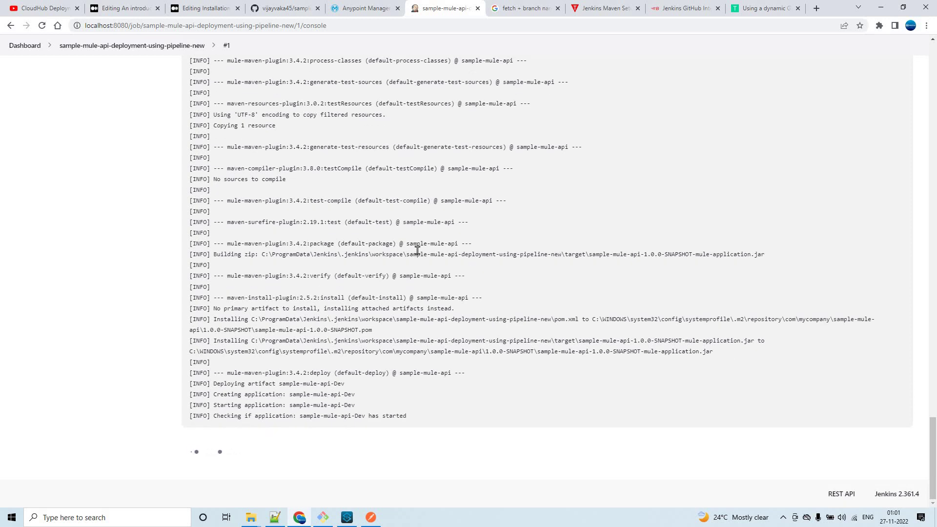
{"action": "scroll", "coordinate": [418, 254], "scroll_direction": "up", "scroll_amount": 13}
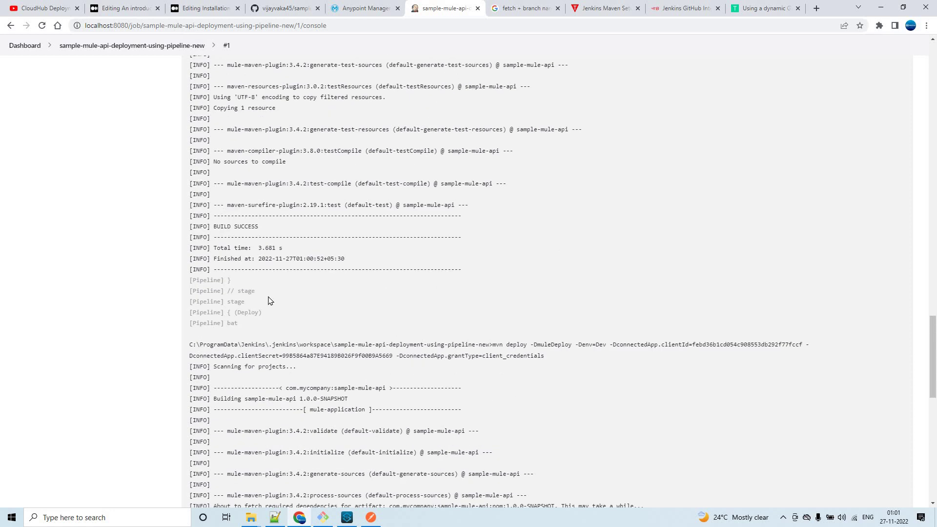
{"action": "scroll", "coordinate": [350, 278], "scroll_direction": "up", "scroll_amount": 12}
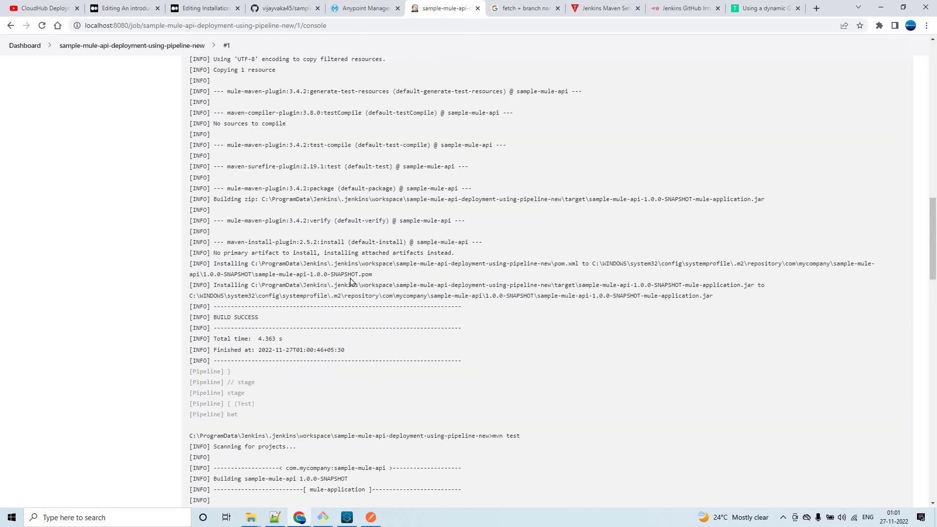
{"action": "scroll", "coordinate": [350, 277], "scroll_direction": "up", "scroll_amount": 15}
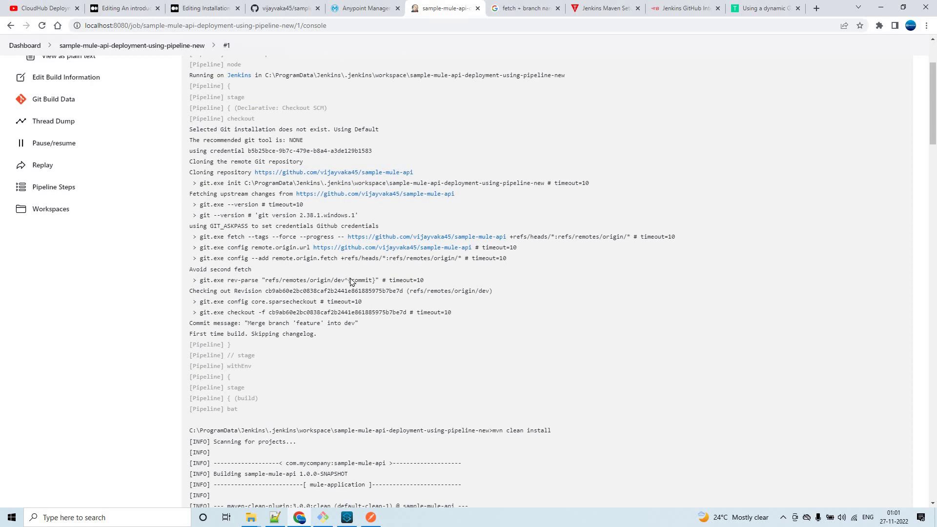
{"action": "scroll", "coordinate": [350, 282], "scroll_direction": "down", "scroll_amount": 4}
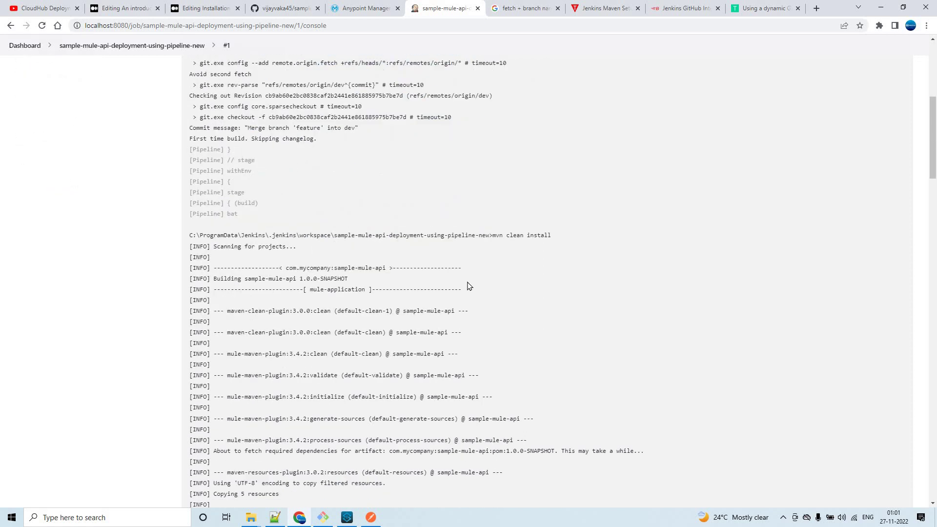
{"action": "scroll", "coordinate": [494, 265], "scroll_direction": "down", "scroll_amount": 4}
{"action": "scroll", "coordinate": [493, 261], "scroll_direction": "down", "scroll_amount": 6}
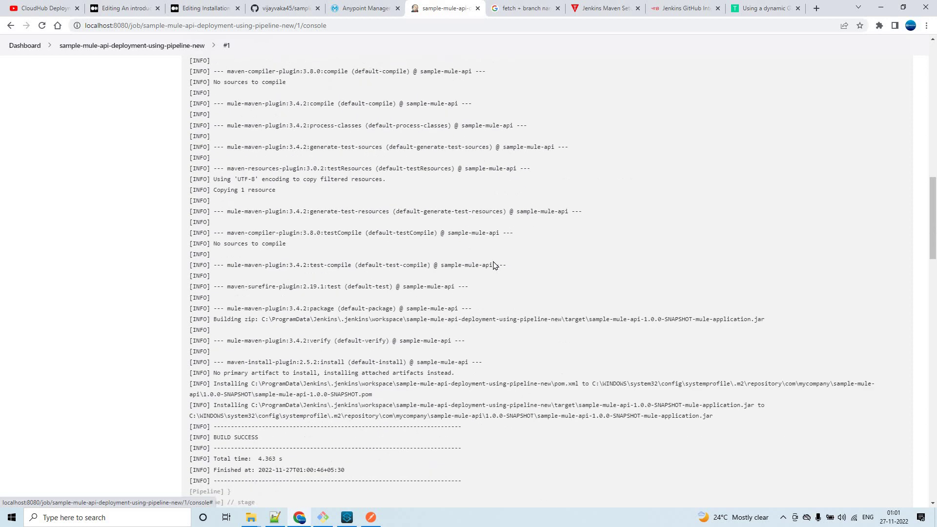
Search the console log for 'build' and review the matches.
{"action": "key", "text": "ctrl+f"}
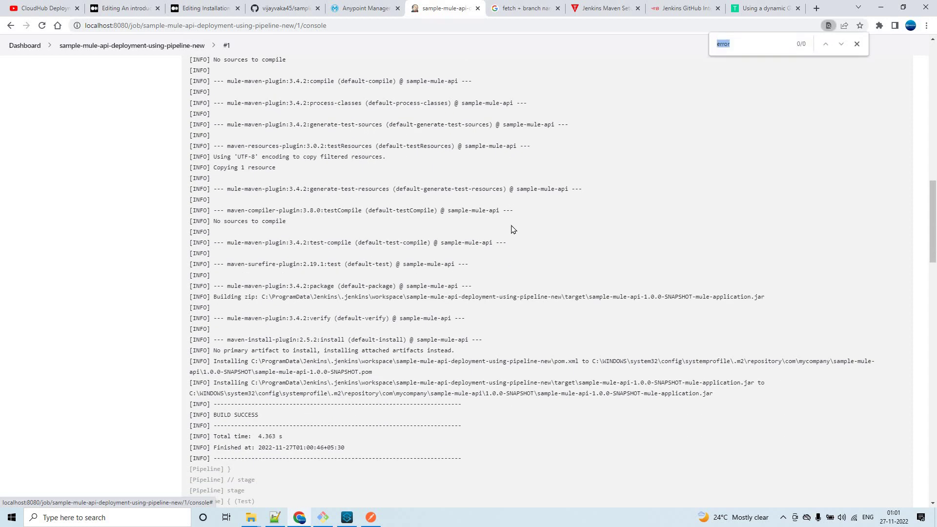
{"action": "type", "text": "build"}
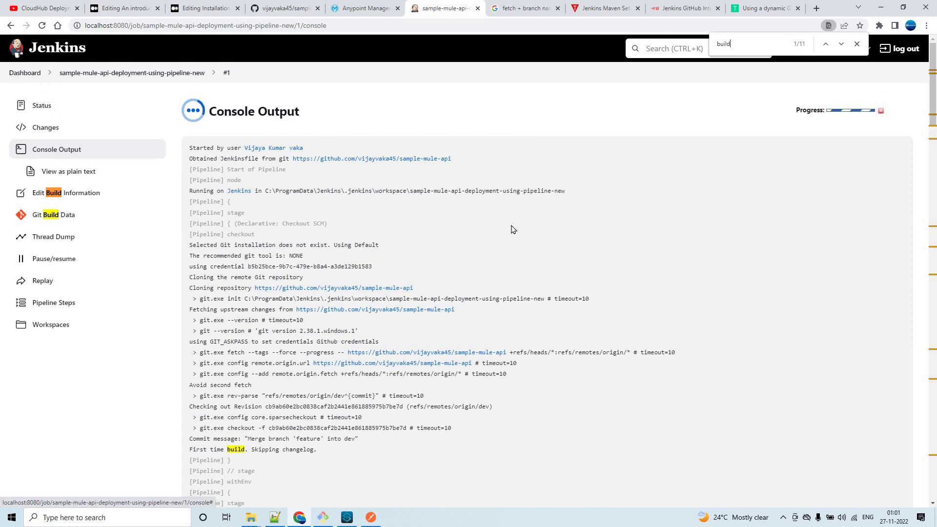
{"action": "scroll", "coordinate": [513, 229], "scroll_direction": "down", "scroll_amount": 6}
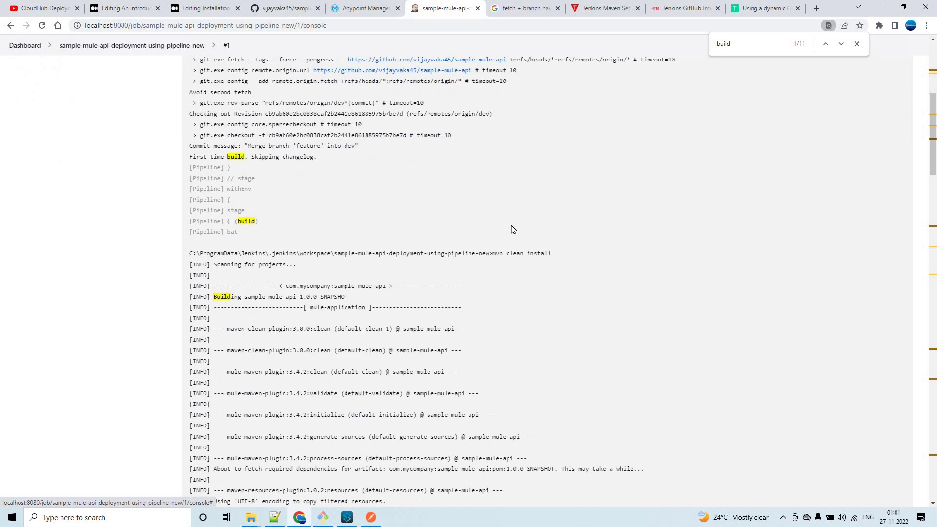
{"action": "scroll", "coordinate": [512, 229], "scroll_direction": "down", "scroll_amount": 20}
{"action": "scroll", "coordinate": [513, 230], "scroll_direction": "up", "scroll_amount": 6}
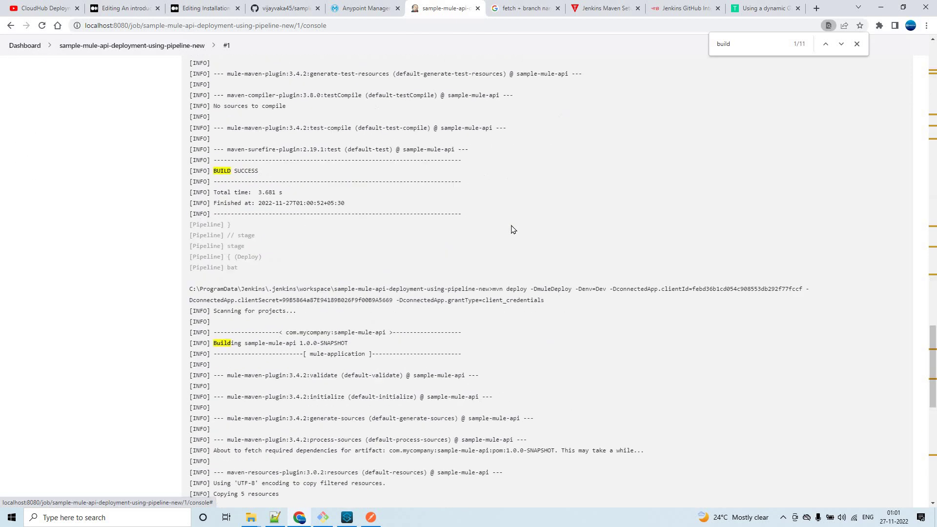
{"action": "scroll", "coordinate": [512, 230], "scroll_direction": "down", "scroll_amount": 10}
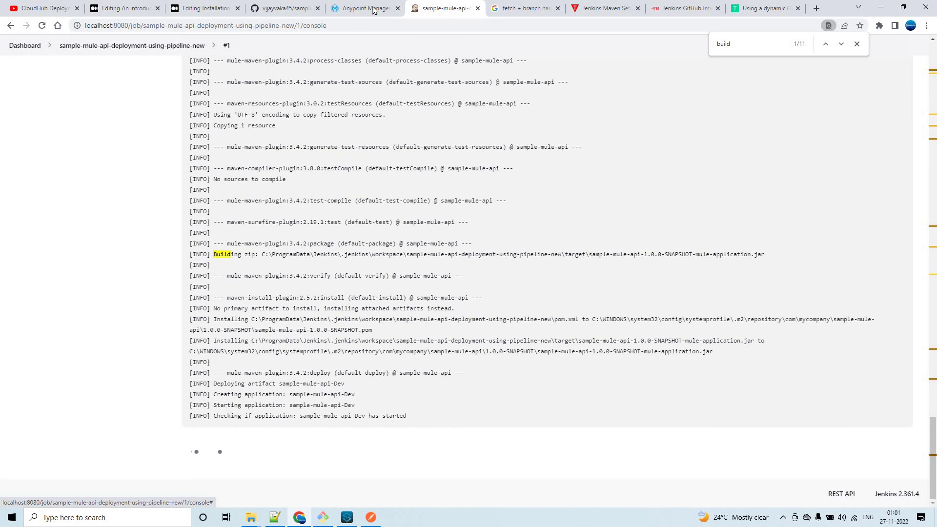
Check deployment status in Runtime Manager, then go back to the job's stage view.
{"action": "left_click", "coordinate": [372, 9]}
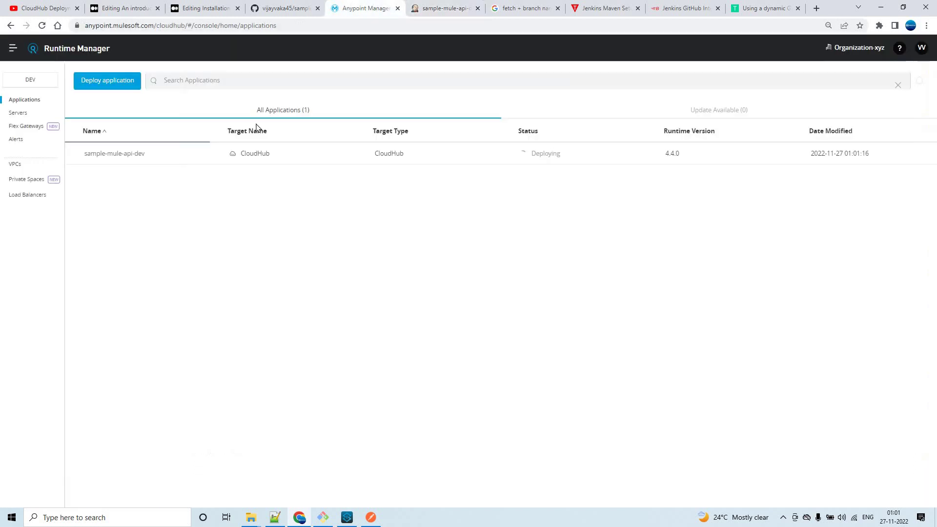
{"action": "left_click", "coordinate": [441, 8]}
{"action": "scroll", "coordinate": [114, 162], "scroll_direction": "down", "scroll_amount": 2}
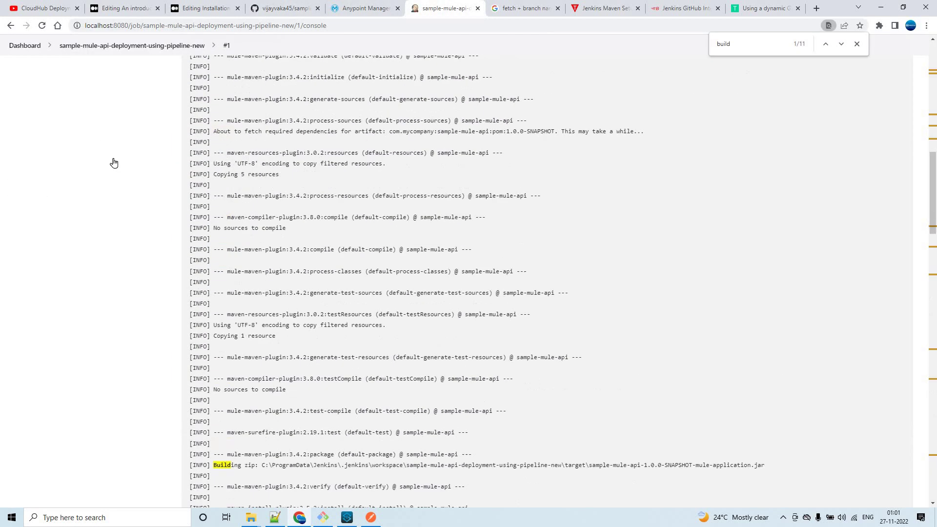
{"action": "scroll", "coordinate": [113, 163], "scroll_direction": "up", "scroll_amount": 15}
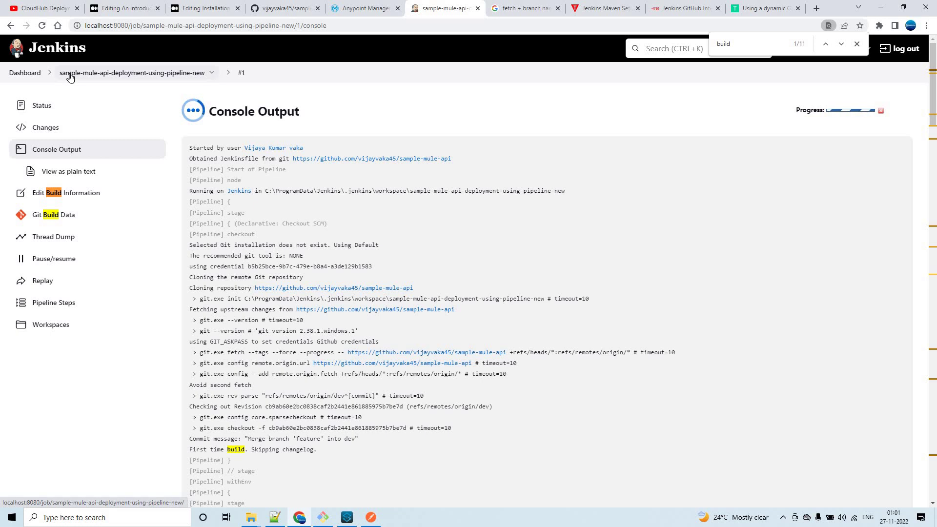
{"action": "left_click", "coordinate": [70, 78]}
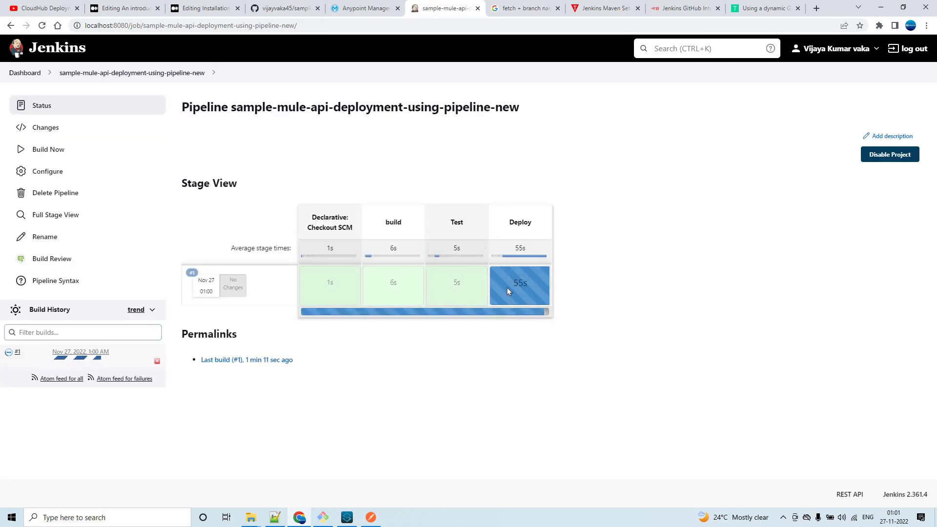
{"action": "mouse_move", "coordinate": [517, 286]}
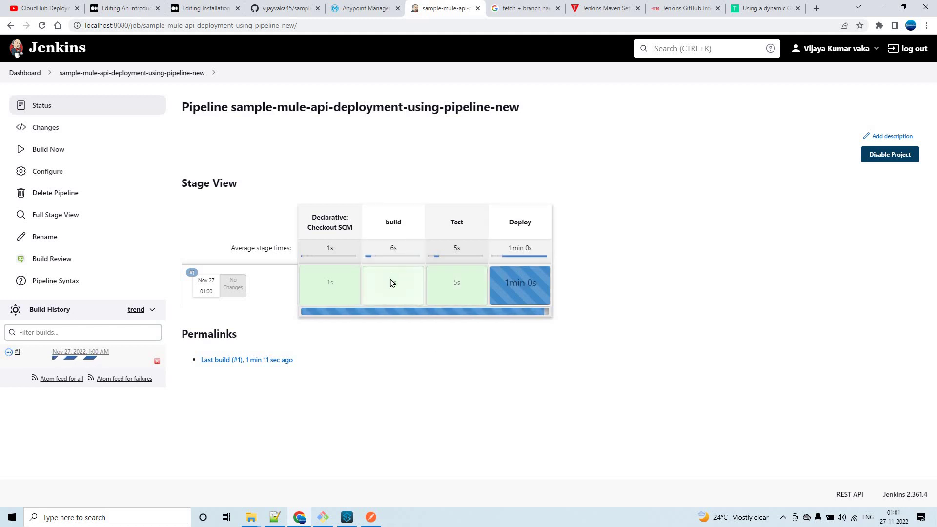
{"action": "mouse_move", "coordinate": [392, 285]}
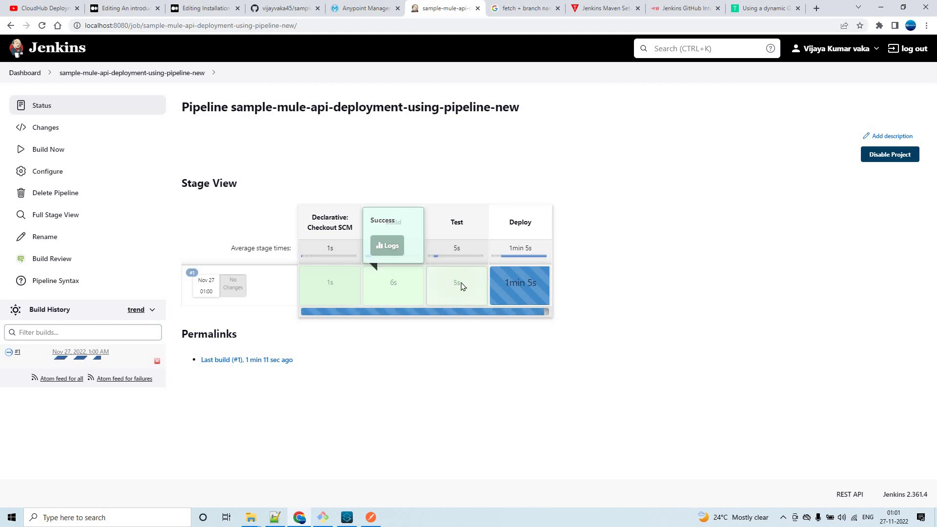
Open sample-mule-api-dev's Logs in Runtime Manager, then return to the Jenkins dashboard.
{"action": "left_click", "coordinate": [352, 9]}
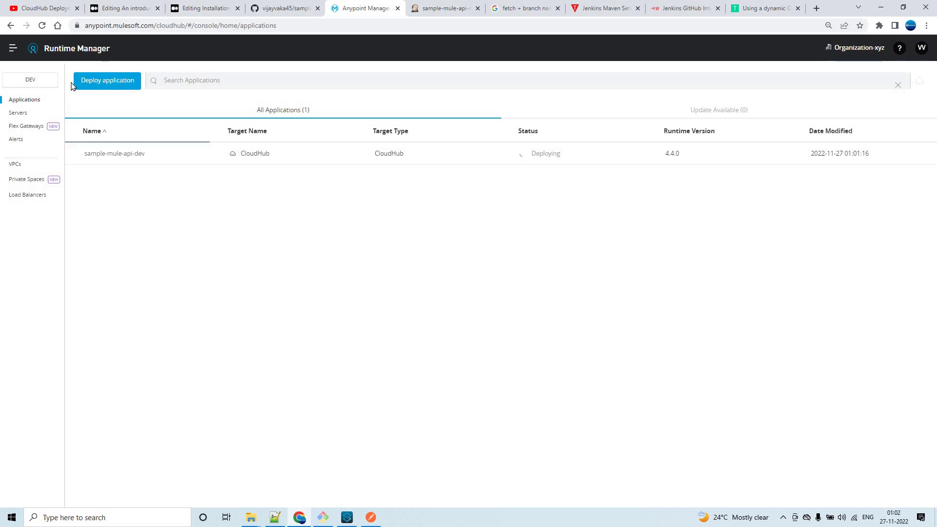
{"action": "left_click", "coordinate": [495, 156]}
{"action": "left_click", "coordinate": [875, 266]}
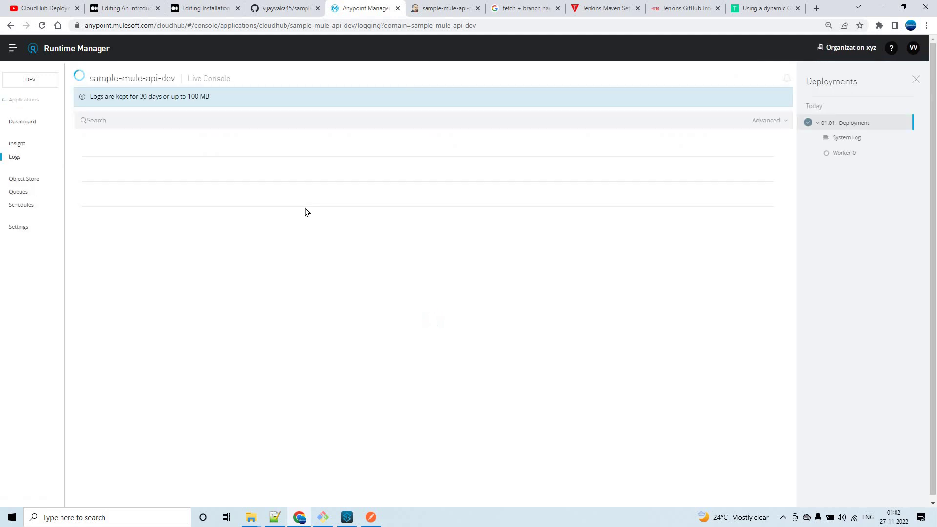
{"action": "left_click", "coordinate": [446, 9]}
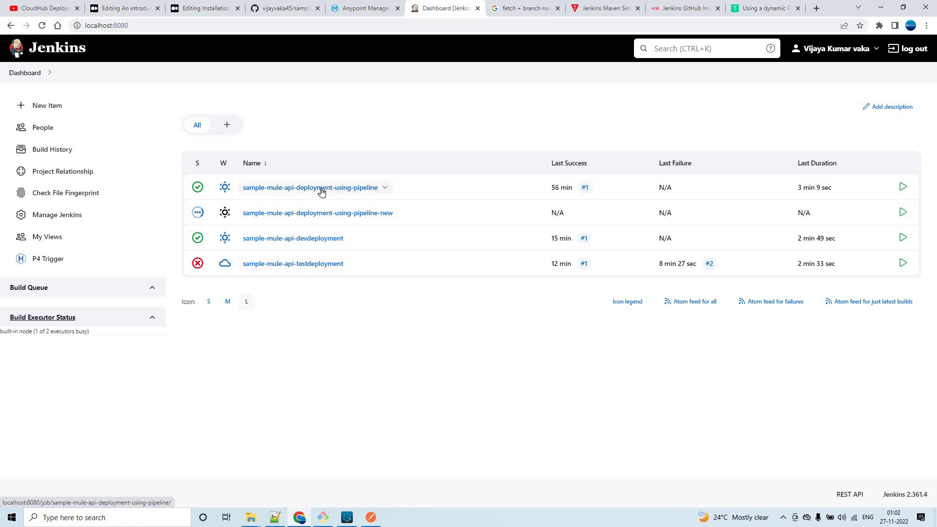
Open the pipeline-new job's configuration and locate the Branch Specifier field.
{"action": "left_click", "coordinate": [319, 213]}
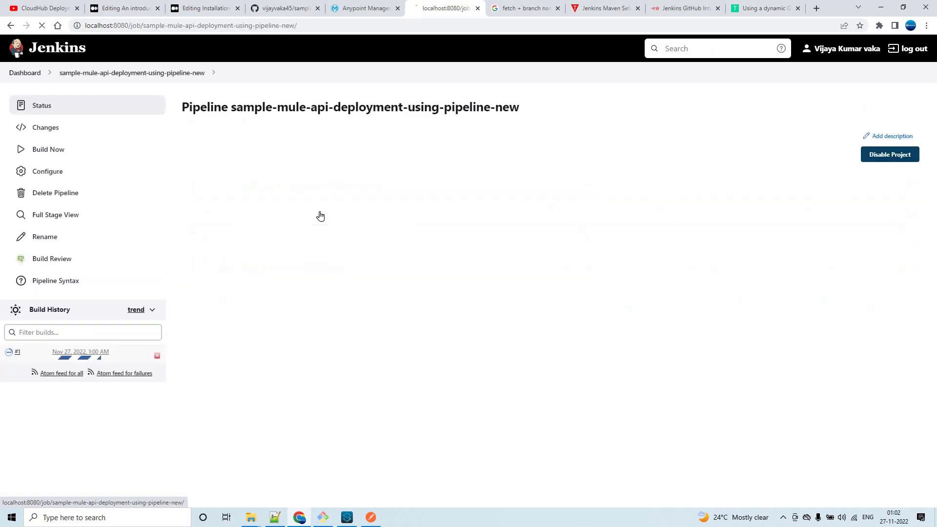
{"action": "left_click", "coordinate": [72, 173]}
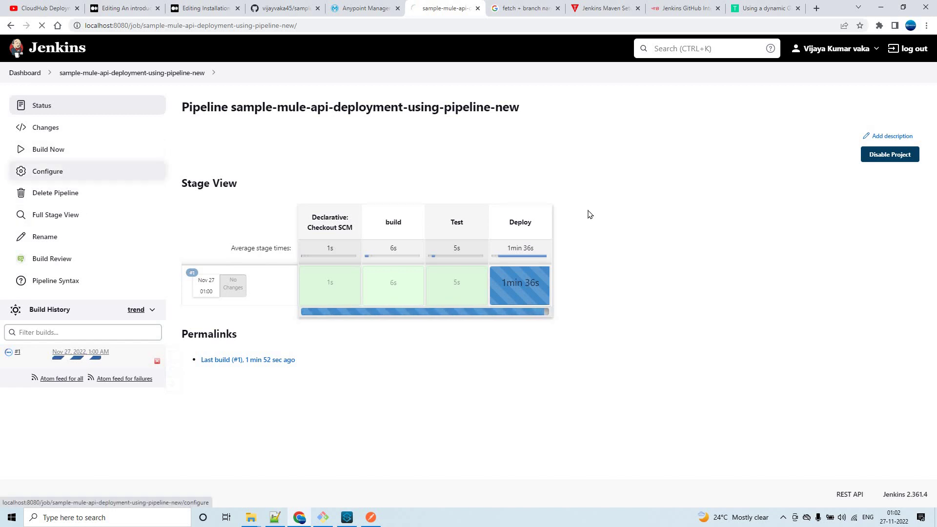
{"action": "scroll", "coordinate": [572, 249], "scroll_direction": "down", "scroll_amount": 5}
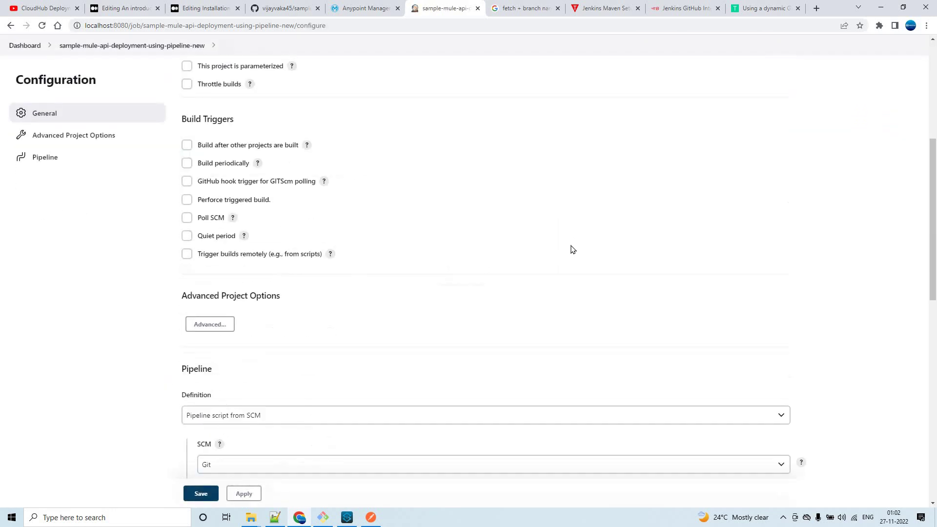
{"action": "scroll", "coordinate": [572, 250], "scroll_direction": "down", "scroll_amount": 10}
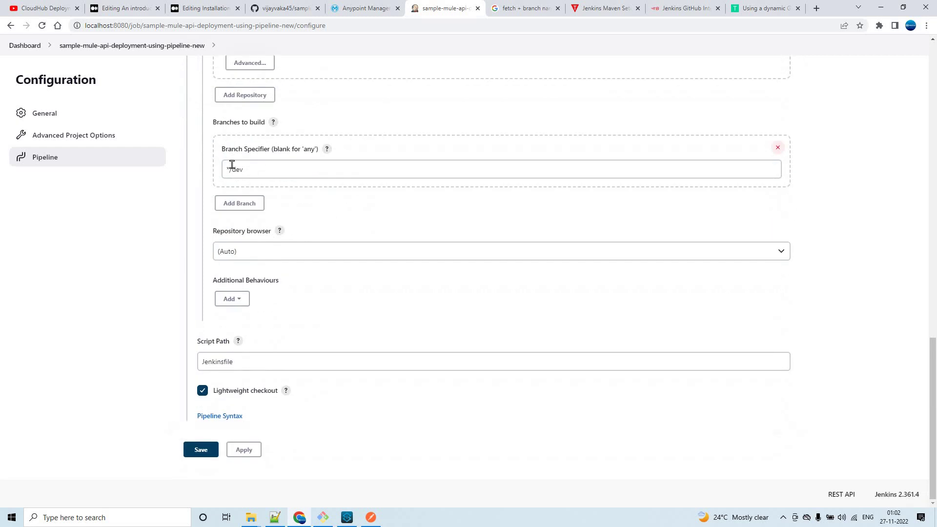
{"action": "left_click", "coordinate": [260, 165]}
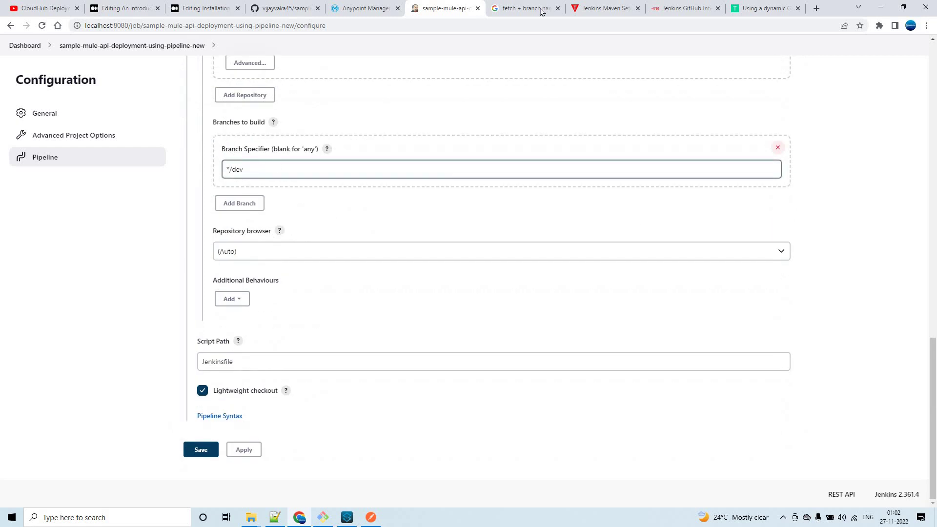
{"action": "left_click", "coordinate": [252, 169]}
{"action": "left_click", "coordinate": [190, 209]}
{"action": "scroll", "coordinate": [188, 207], "scroll_direction": "up", "scroll_amount": 10}
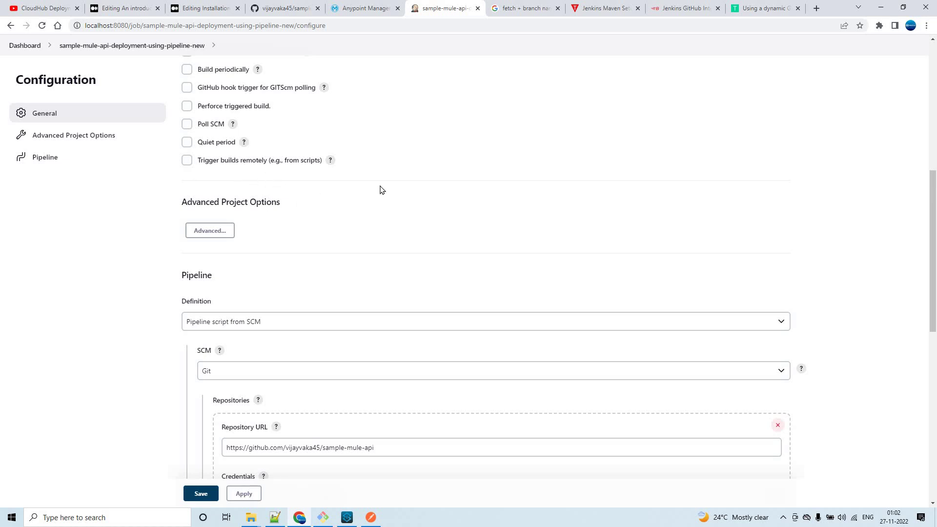
{"action": "scroll", "coordinate": [382, 190], "scroll_direction": "down", "scroll_amount": 10}
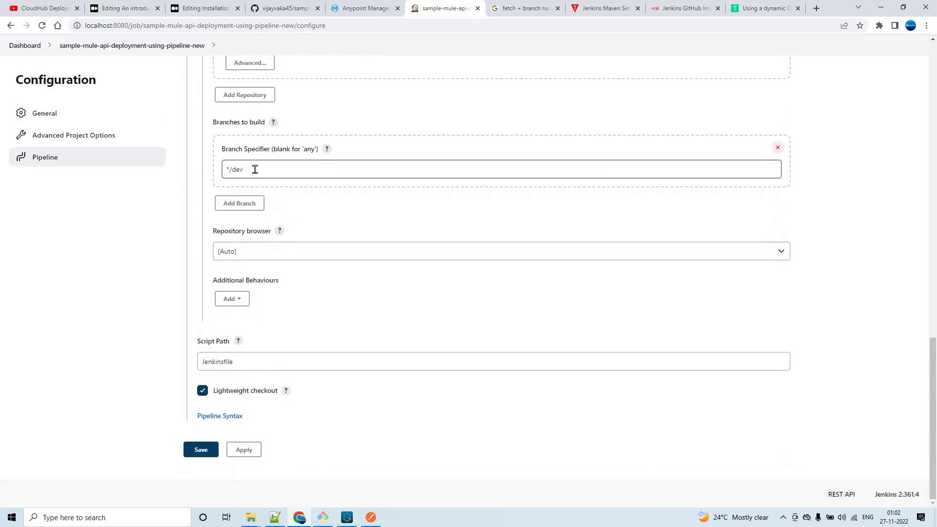
{"action": "left_click", "coordinate": [254, 169]}
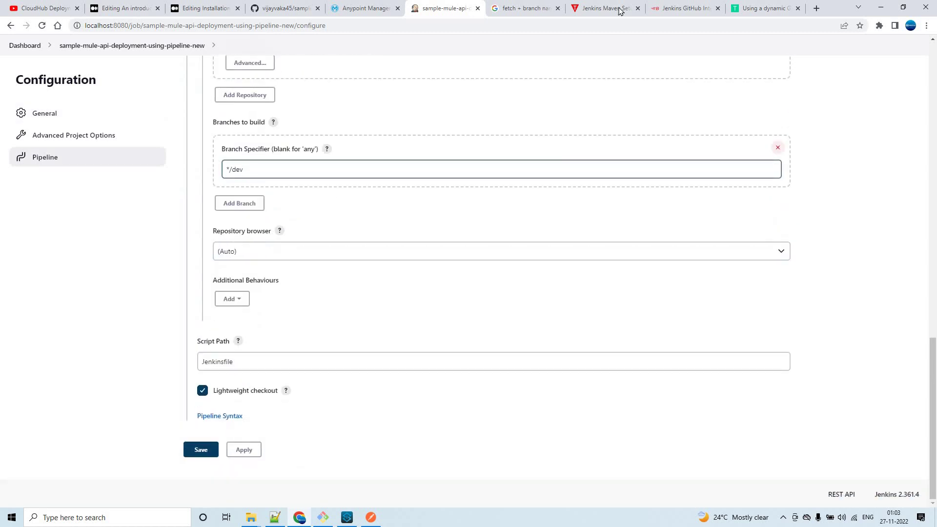
Consult the dynamic Git branch article and search results, then return to the configuration.
{"action": "left_click", "coordinate": [669, 11]}
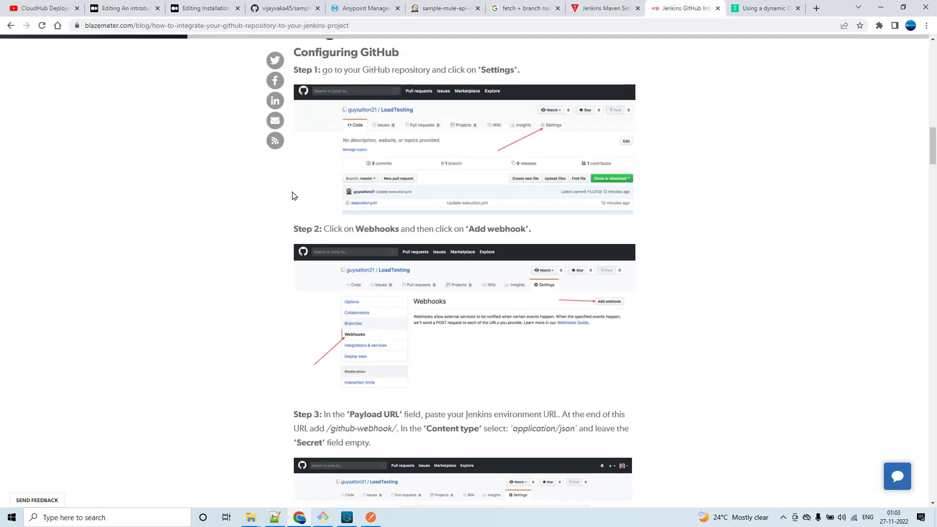
{"action": "left_click", "coordinate": [592, 11]}
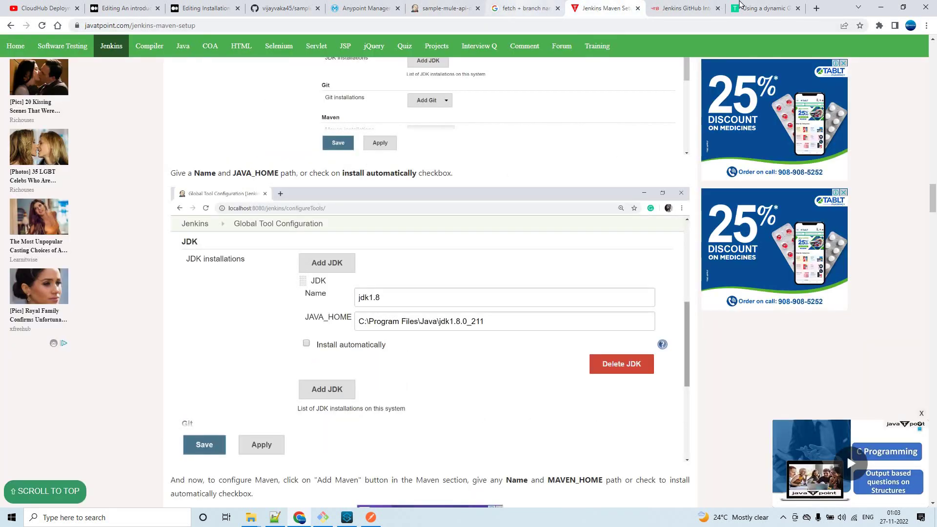
{"action": "left_click", "coordinate": [761, 8]}
{"action": "scroll", "coordinate": [251, 159], "scroll_direction": "up", "scroll_amount": 20}
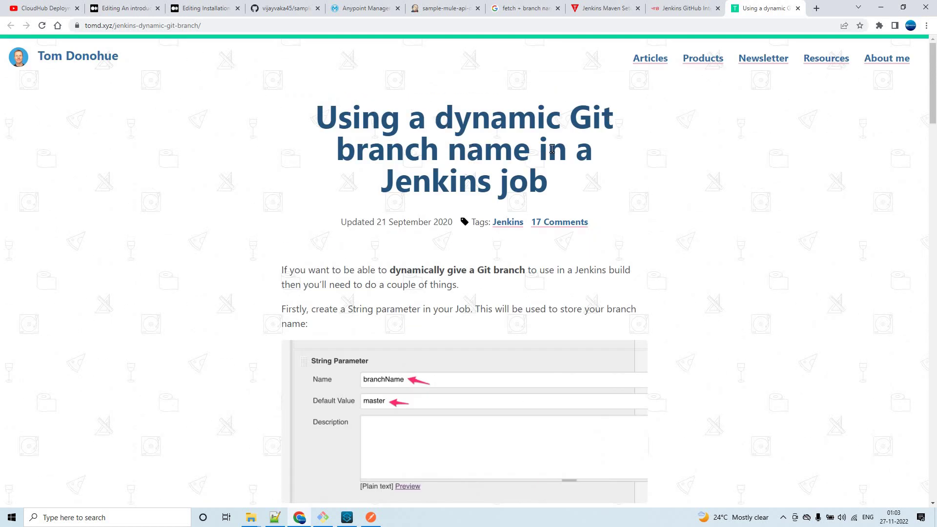
{"action": "double_click", "coordinate": [639, 185]}
{"action": "left_click", "coordinate": [518, 9]}
{"action": "left_click", "coordinate": [452, 10]}
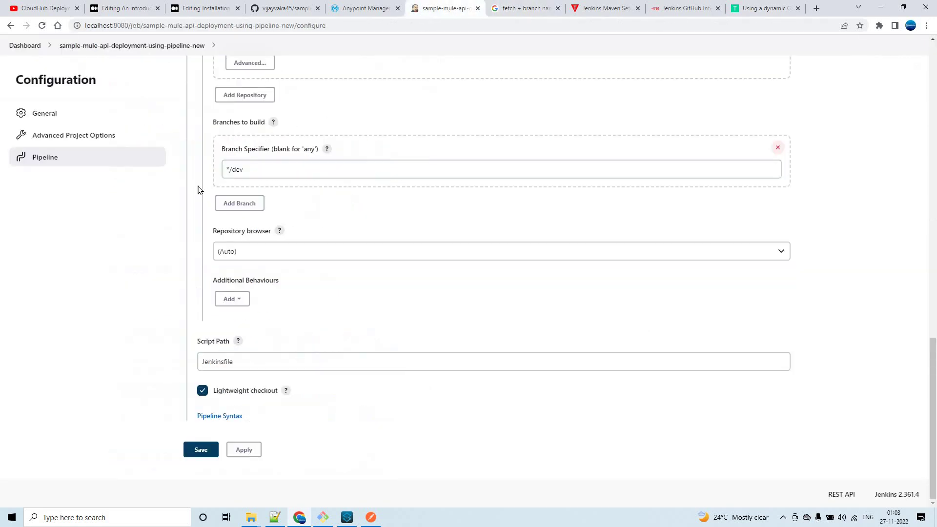
Select the whole */dev value and delete it, leaving Branch Specifier empty.
{"action": "left_click", "coordinate": [238, 166]}
{"action": "double_click", "coordinate": [238, 166]}
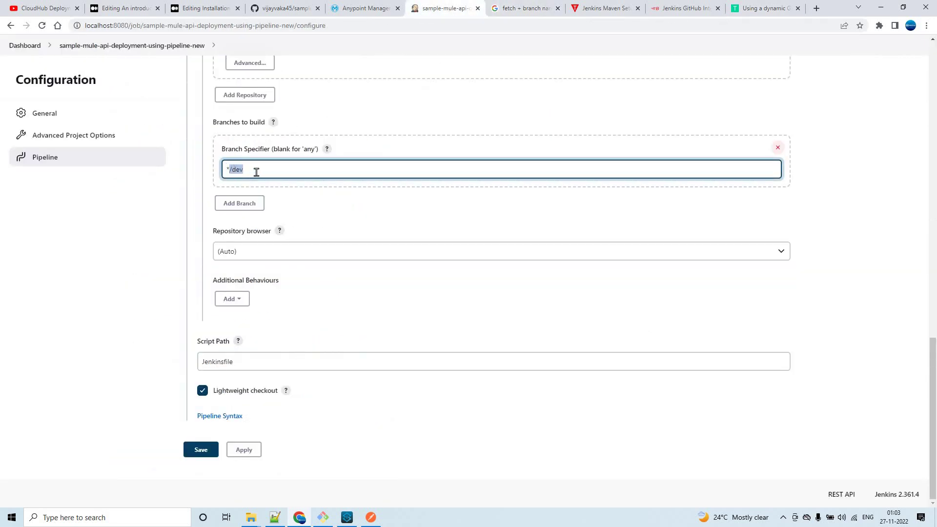
{"action": "left_click", "coordinate": [276, 171]}
{"action": "left_click_drag", "start_coordinate": [215, 171], "coordinate": [284, 168]}
{"action": "key", "text": "BackSpace"}
{"action": "scroll", "coordinate": [190, 218], "scroll_direction": "up", "scroll_amount": 15}
Leave the configuration without saving, return to the Dashboard, and bring up Notepad++.
{"action": "left_click", "coordinate": [119, 74]}
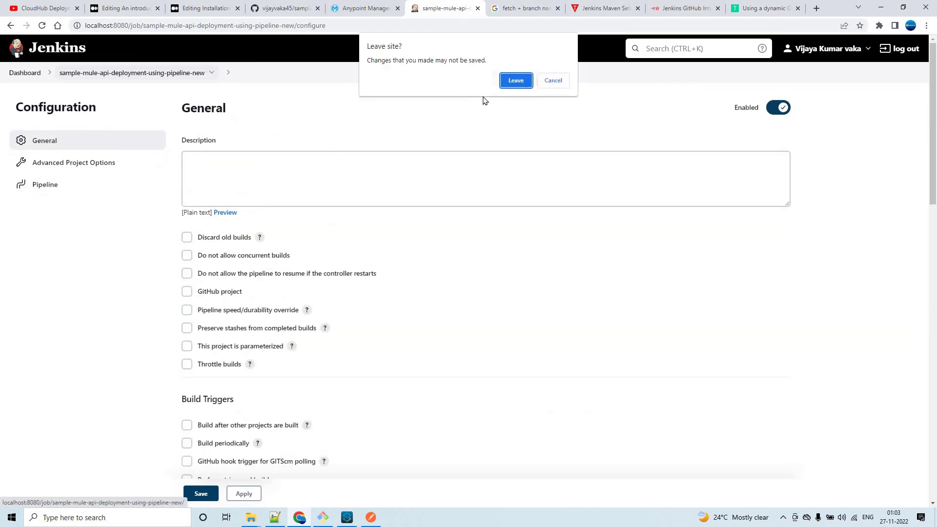
{"action": "left_click", "coordinate": [508, 85]}
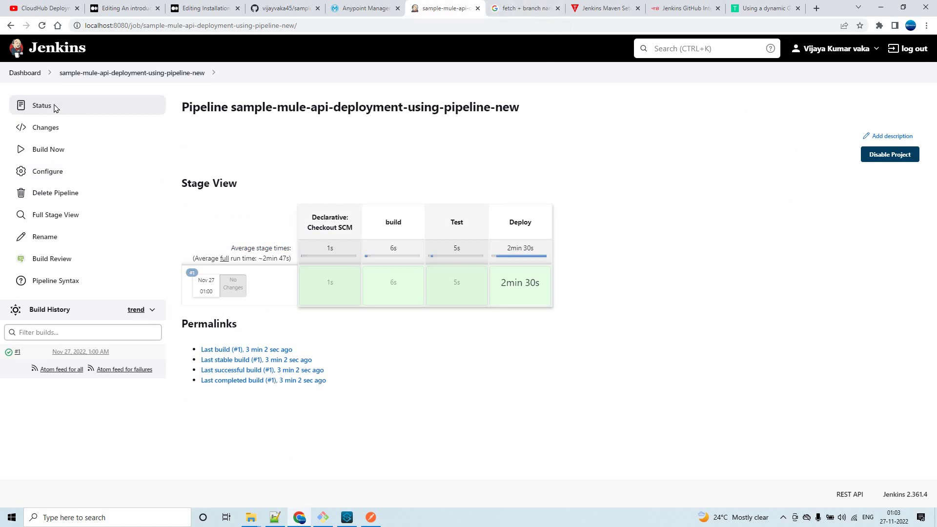
{"action": "left_click", "coordinate": [39, 74]}
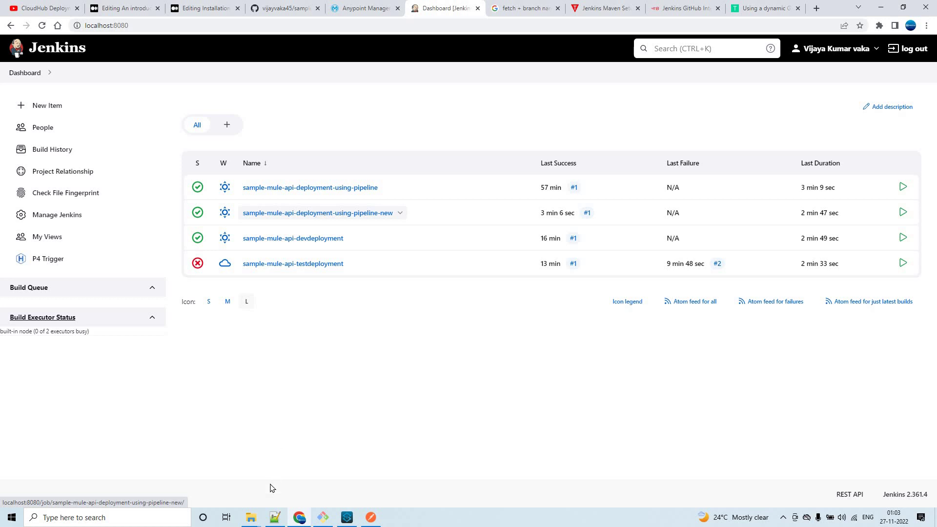
{"action": "left_click", "coordinate": [275, 517]}
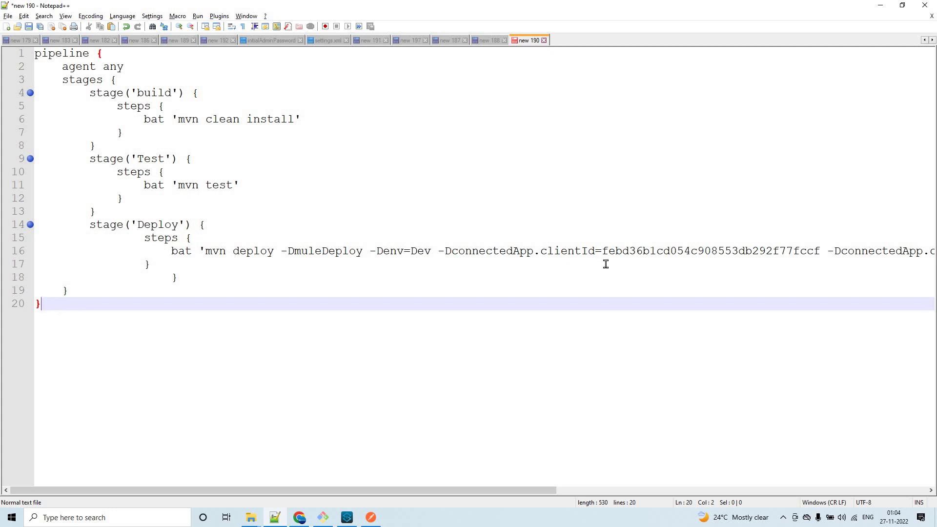
Highlight the line 16 deploy command and the build and Test stages (lines 4–13), then return to Chrome.
{"action": "left_click", "coordinate": [635, 254]}
{"action": "key", "text": "Home"}
{"action": "key", "text": "shift+End"}
{"action": "left_click", "coordinate": [651, 258], "text": "shift"}
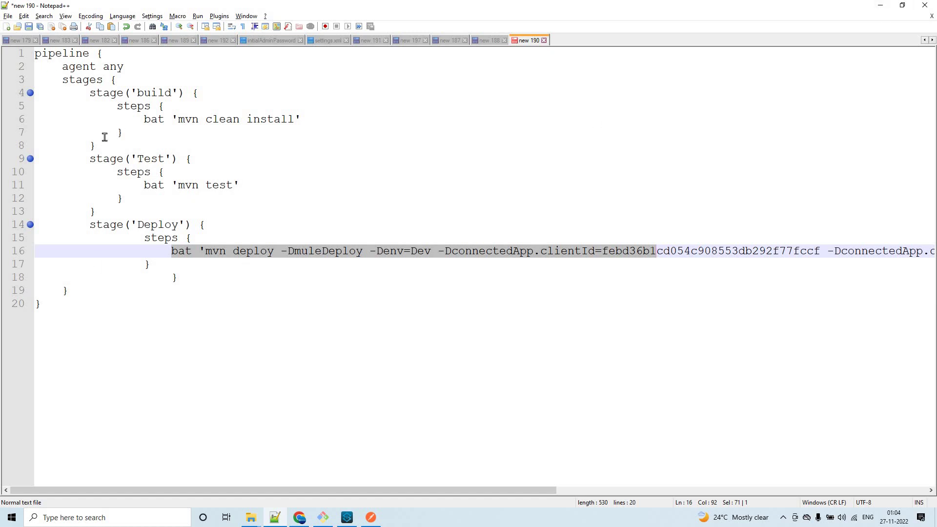
{"action": "left_click_drag", "start_coordinate": [112, 210], "coordinate": [13, 96]}
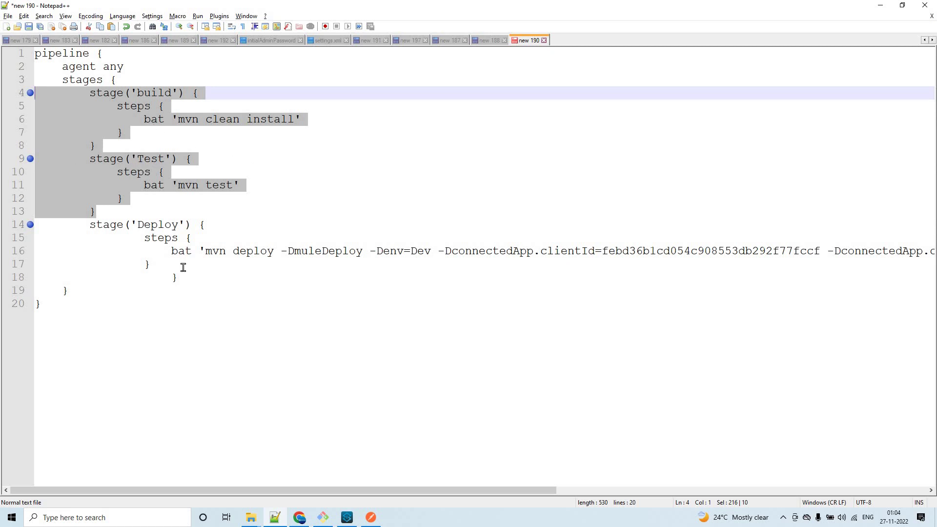
{"action": "left_click_drag", "start_coordinate": [169, 249], "coordinate": [643, 251]}
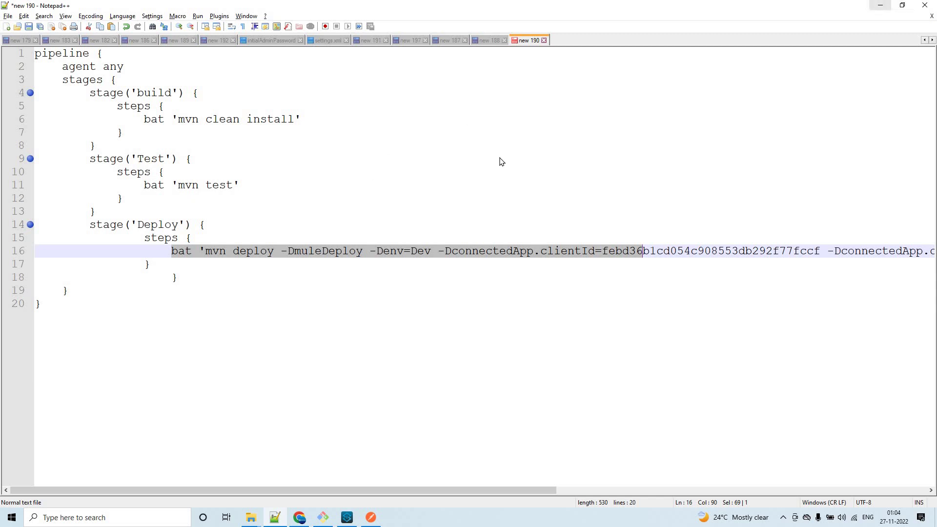
{"action": "key", "text": "alt+Tab"}
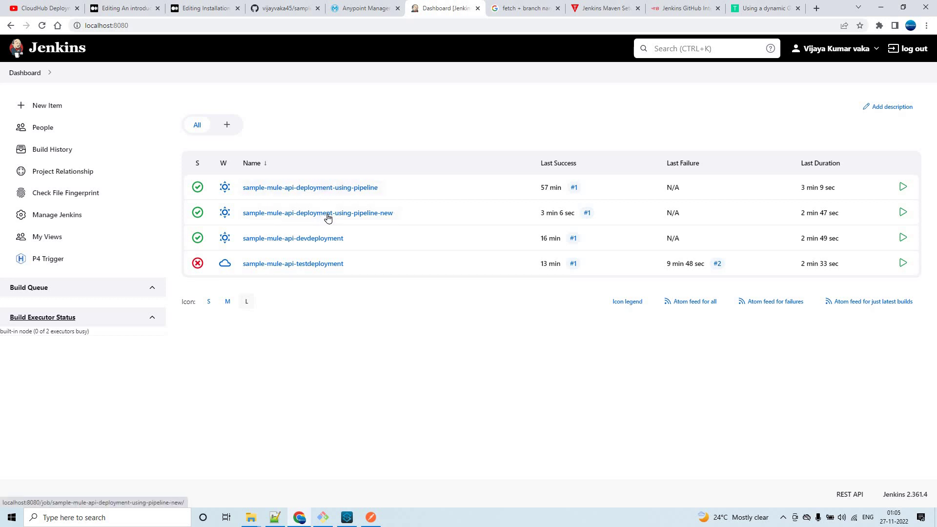
Open the pipeline-new job page to check its stages, then return to the Jenkins dashboard job list.
{"action": "left_click", "coordinate": [262, 216]}
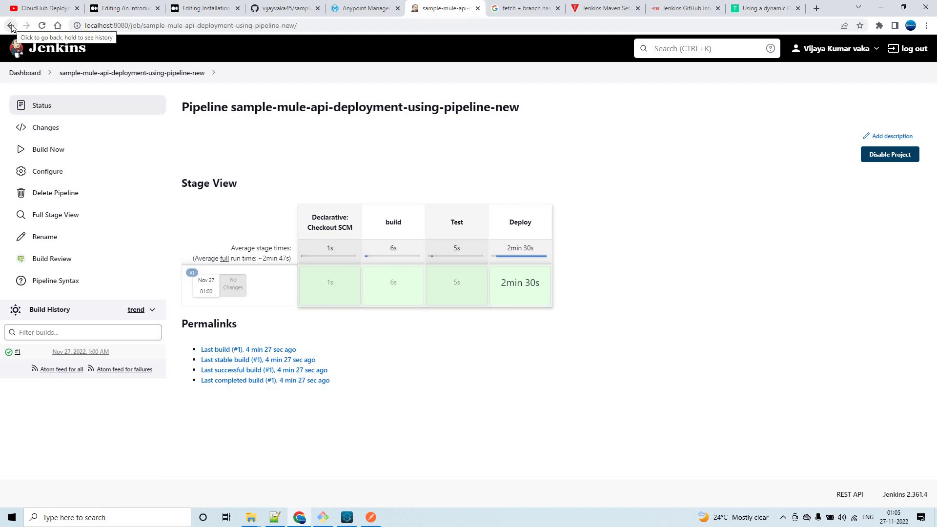
{"action": "left_click", "coordinate": [26, 73]}
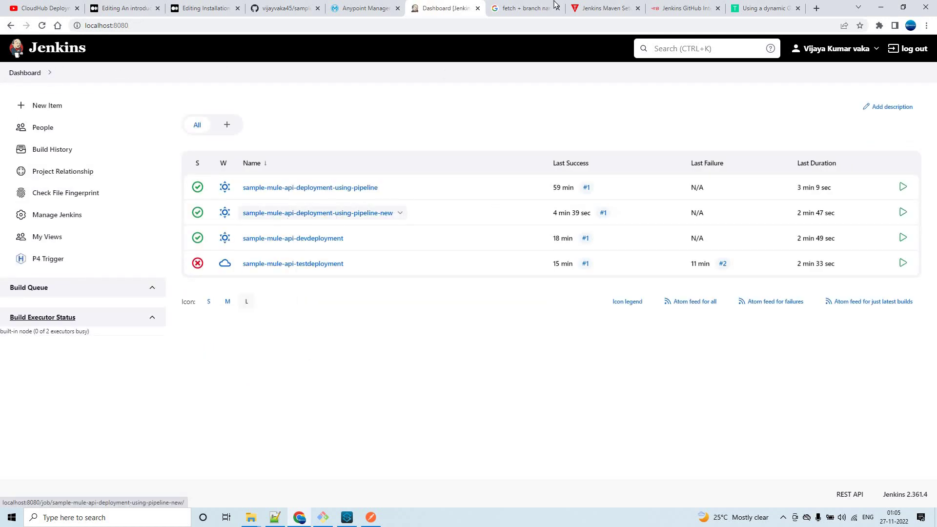
Scroll the BlazeMeter article to its Jenkins + GitHub Integration setup section, then return to the Jenkins dashboard.
{"action": "left_click", "coordinate": [683, 9]}
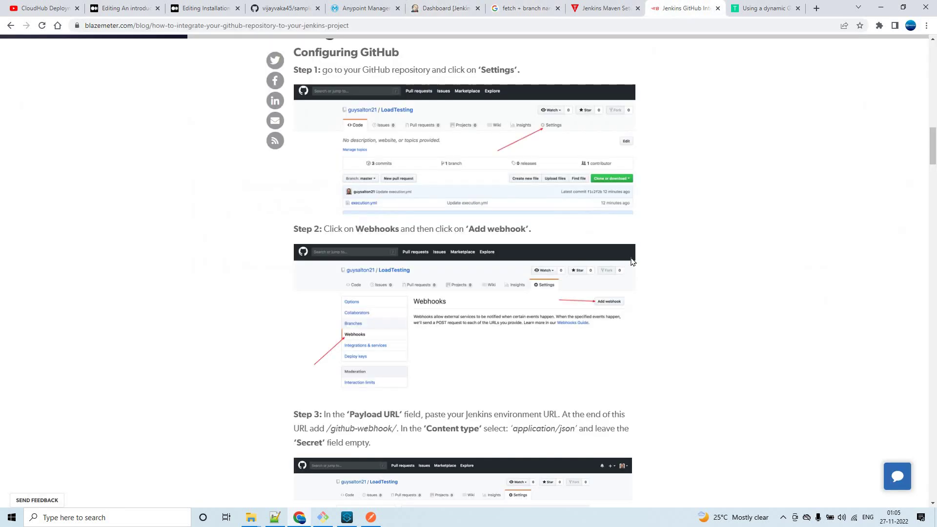
{"action": "scroll", "coordinate": [526, 218], "scroll_direction": "up", "scroll_amount": 20}
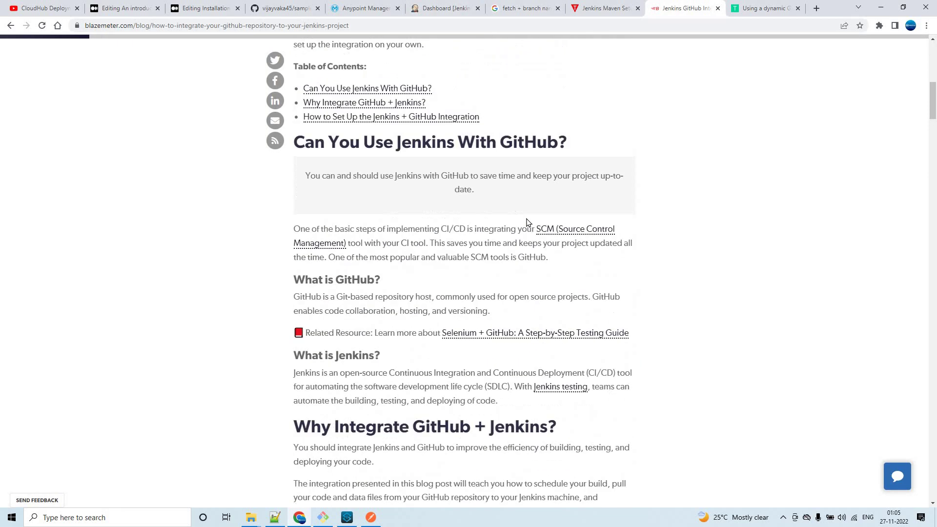
{"action": "scroll", "coordinate": [527, 222], "scroll_direction": "down", "scroll_amount": 5}
{"action": "scroll", "coordinate": [529, 221], "scroll_direction": "down", "scroll_amount": 4}
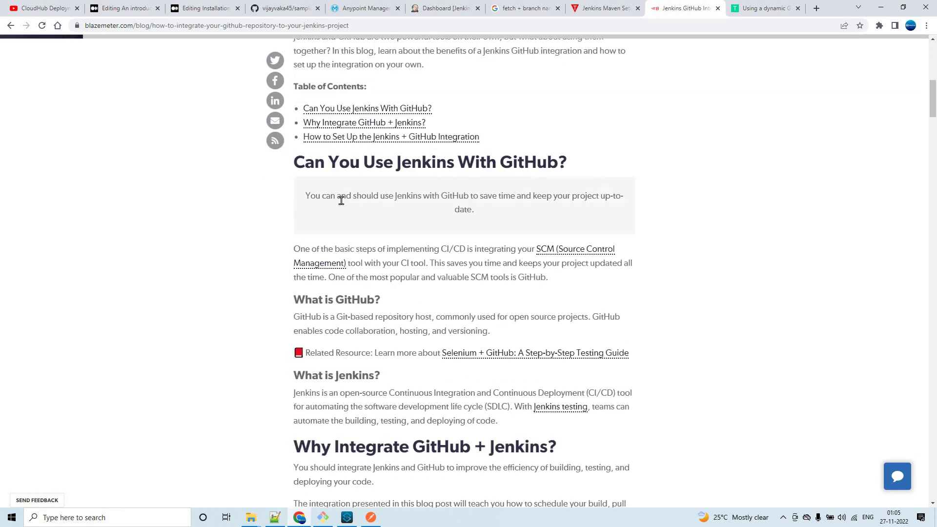
{"action": "scroll", "coordinate": [466, 195], "scroll_direction": "up", "scroll_amount": 6}
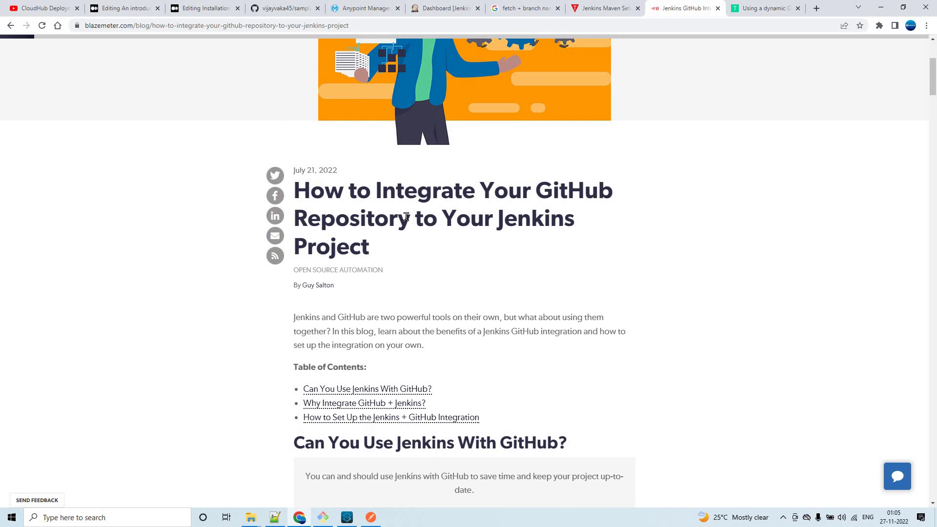
{"action": "left_click_drag", "start_coordinate": [409, 217], "coordinate": [384, 250]}
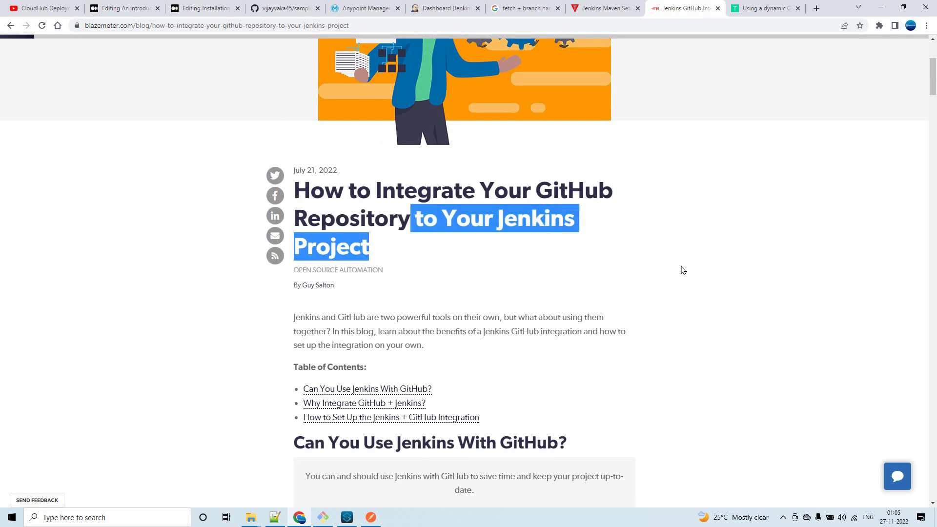
{"action": "scroll", "coordinate": [688, 267], "scroll_direction": "down", "scroll_amount": 15}
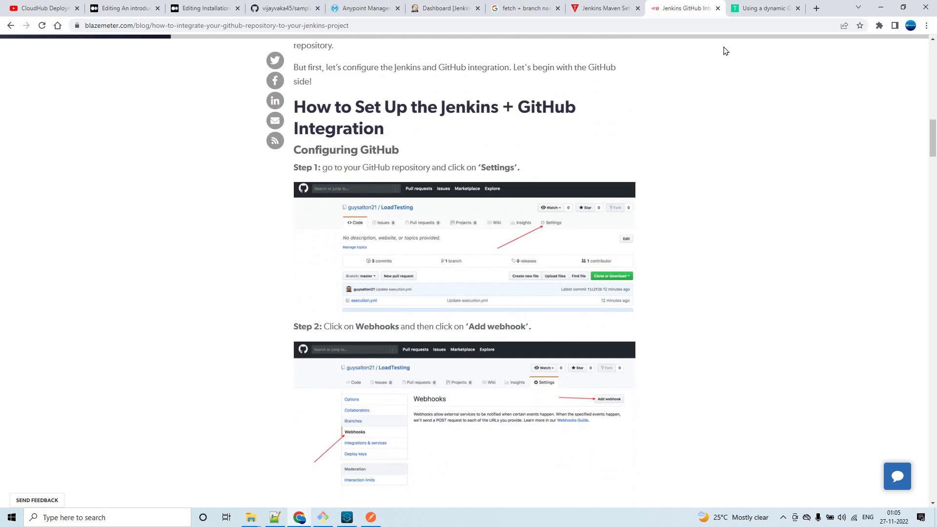
{"action": "left_click", "coordinate": [440, 8]}
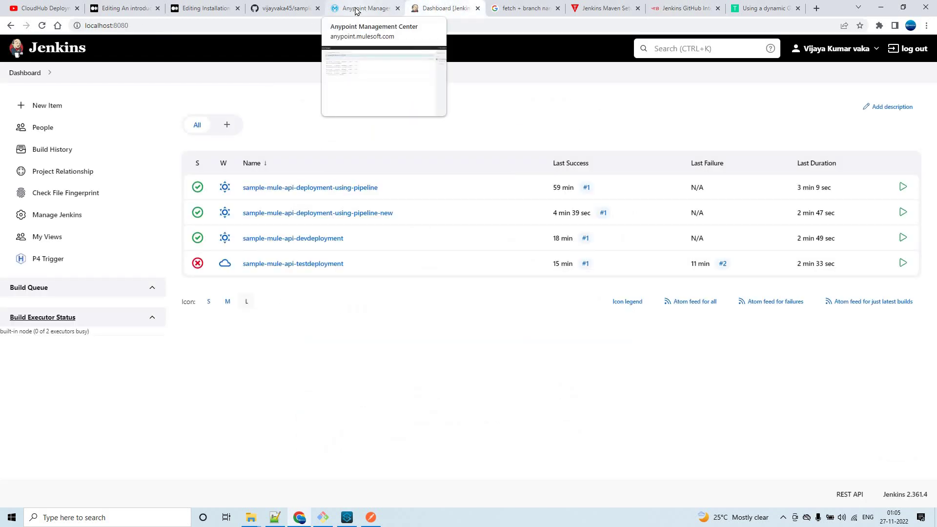
Start a new webhook from the sample-mule-api repository's Settings > Webhooks page.
{"action": "left_click", "coordinate": [282, 8]}
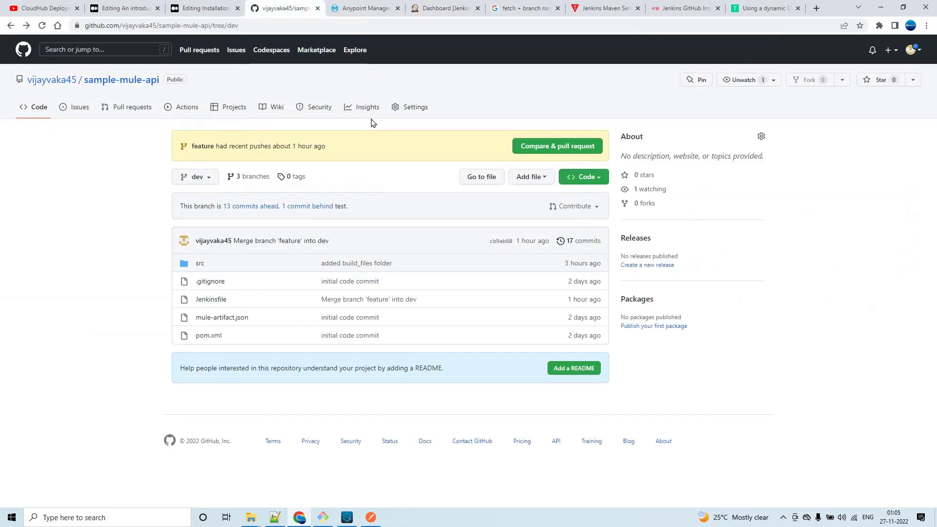
{"action": "left_click", "coordinate": [415, 109]}
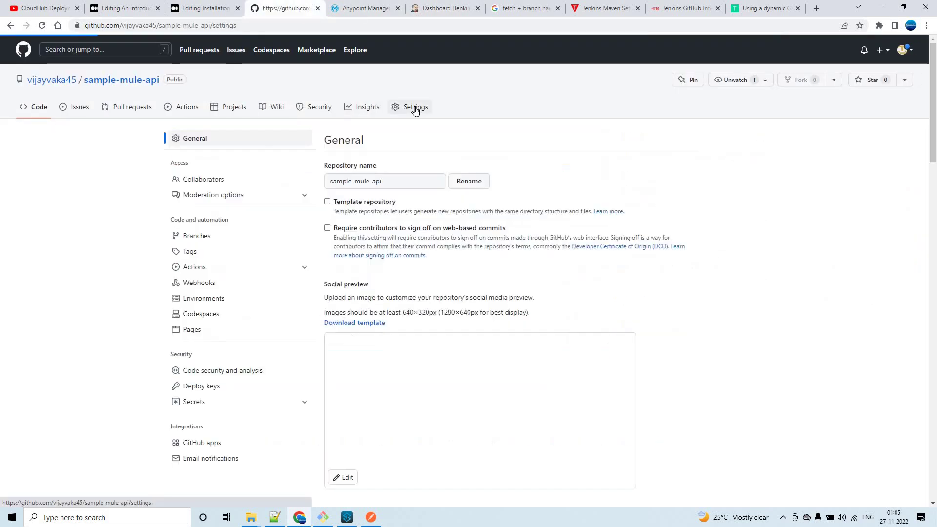
{"action": "left_click", "coordinate": [208, 284]}
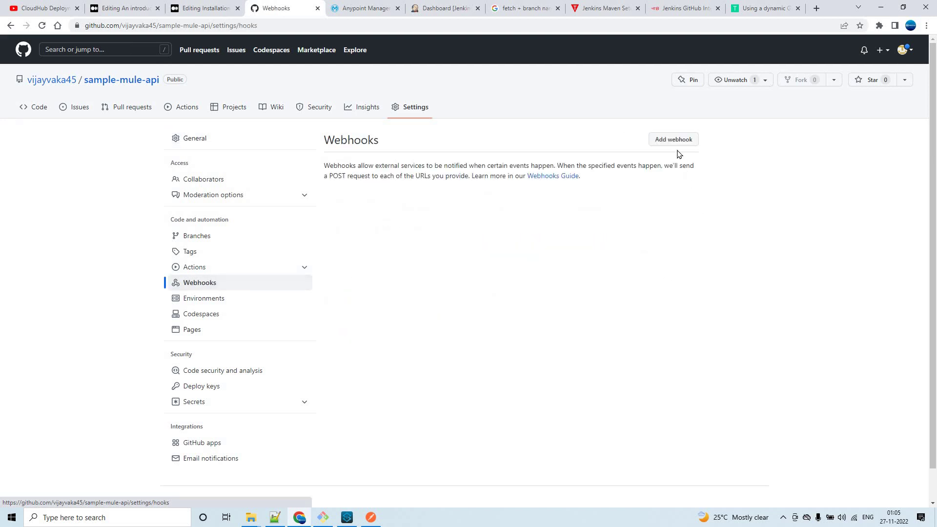
{"action": "left_click", "coordinate": [675, 140]}
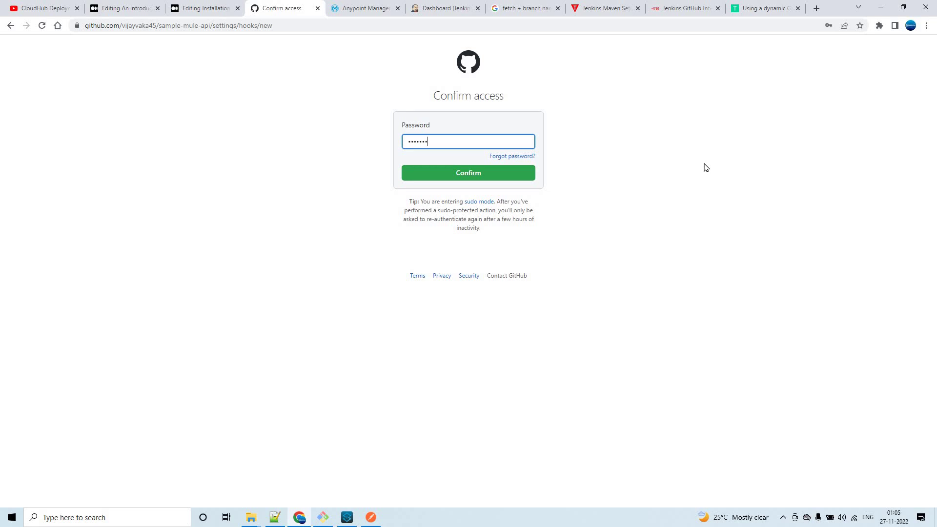
Confirm access with the account password and focus the webhook's payload URL field.
{"action": "type", "text": "***"}
{"action": "left_click", "coordinate": [467, 175]}
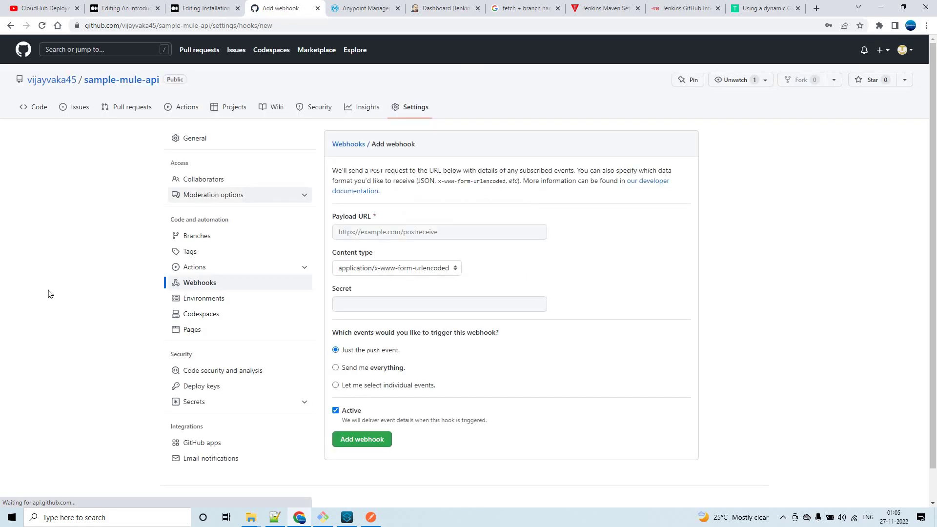
{"action": "left_click", "coordinate": [365, 231]}
{"action": "left_click", "coordinate": [683, 8]}
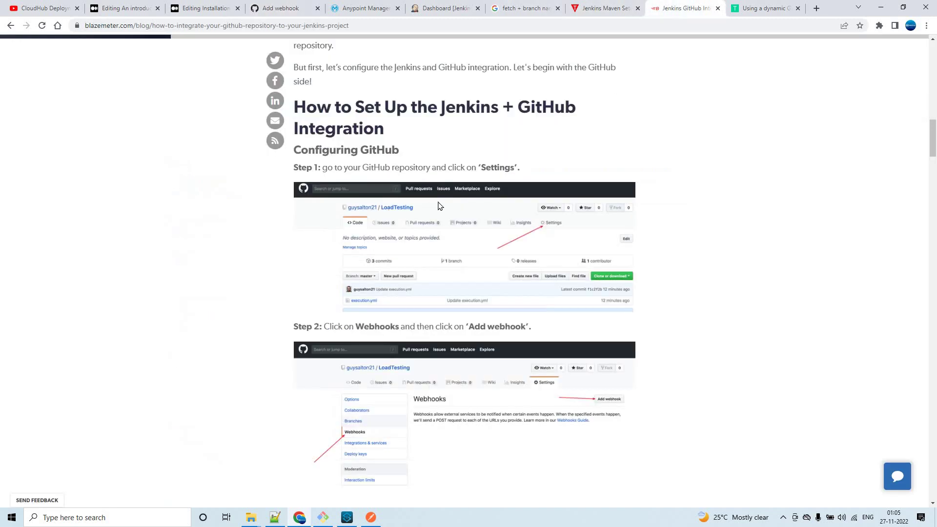
{"action": "scroll", "coordinate": [472, 284], "scroll_direction": "down", "scroll_amount": 10}
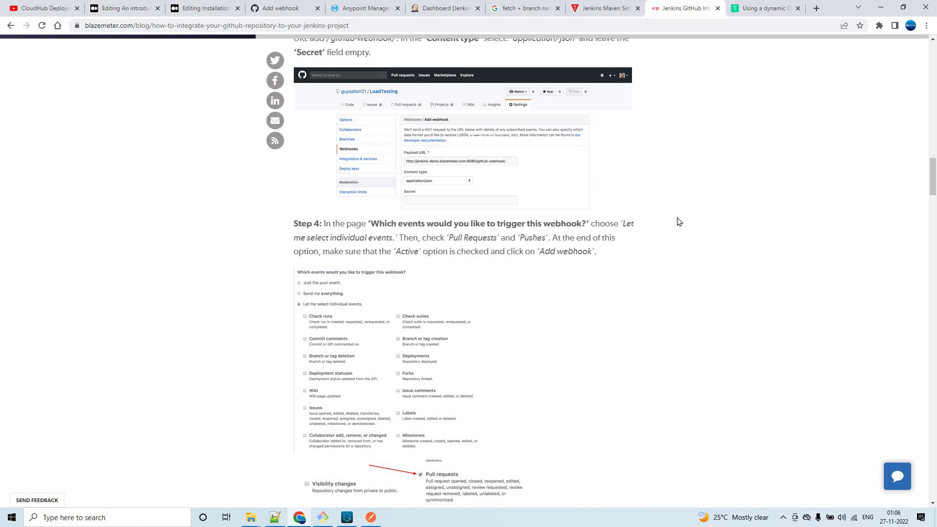
{"action": "scroll", "coordinate": [678, 222], "scroll_direction": "up", "scroll_amount": 4}
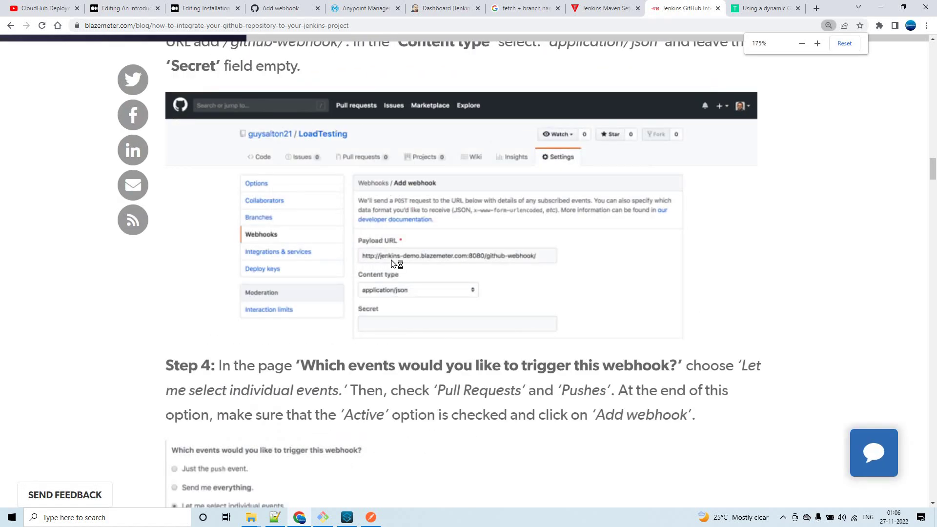
{"action": "scroll", "coordinate": [385, 263], "scroll_direction": "up", "scroll_amount": 1}
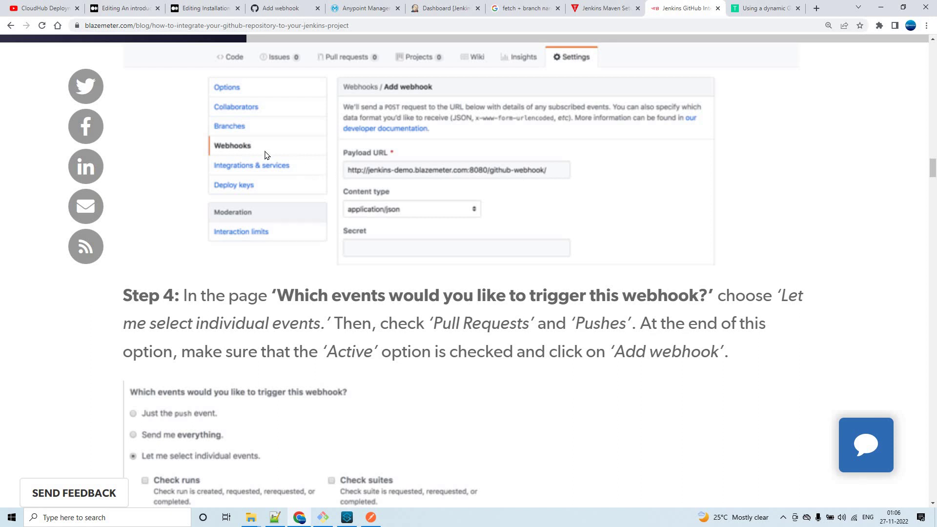
{"action": "scroll", "coordinate": [514, 179], "scroll_direction": "down", "scroll_amount": 4}
{"action": "scroll", "coordinate": [393, 174], "scroll_direction": "up", "scroll_amount": 4}
{"action": "scroll", "coordinate": [449, 214], "scroll_direction": "down", "scroll_amount": 6}
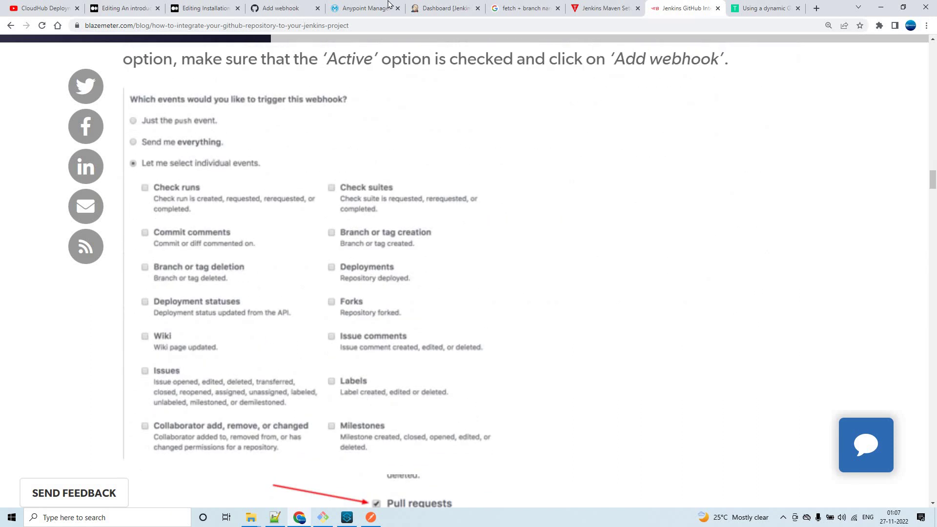
Set the new webhook's content type to application/json.
{"action": "left_click", "coordinate": [367, 8]}
{"action": "left_click", "coordinate": [280, 8]}
{"action": "left_click", "coordinate": [381, 217]}
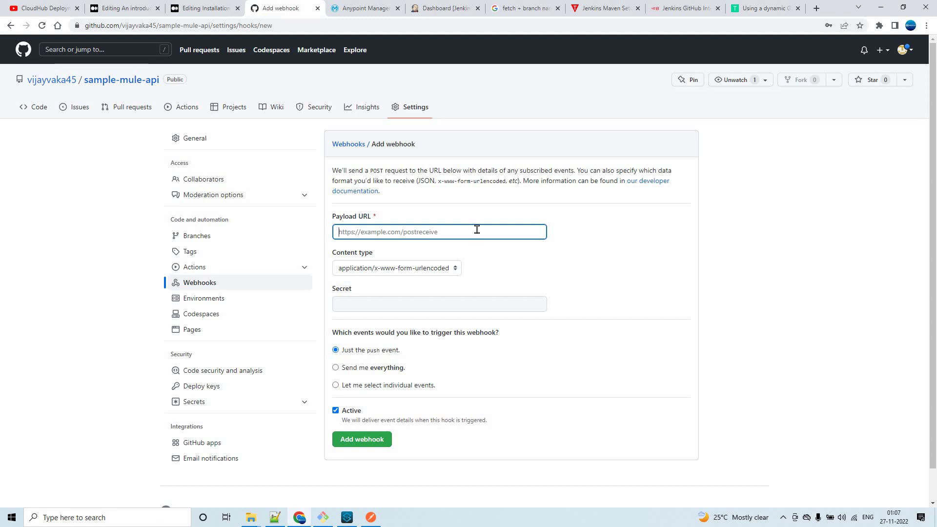
{"action": "left_click", "coordinate": [456, 269]}
{"action": "left_click", "coordinate": [388, 282]}
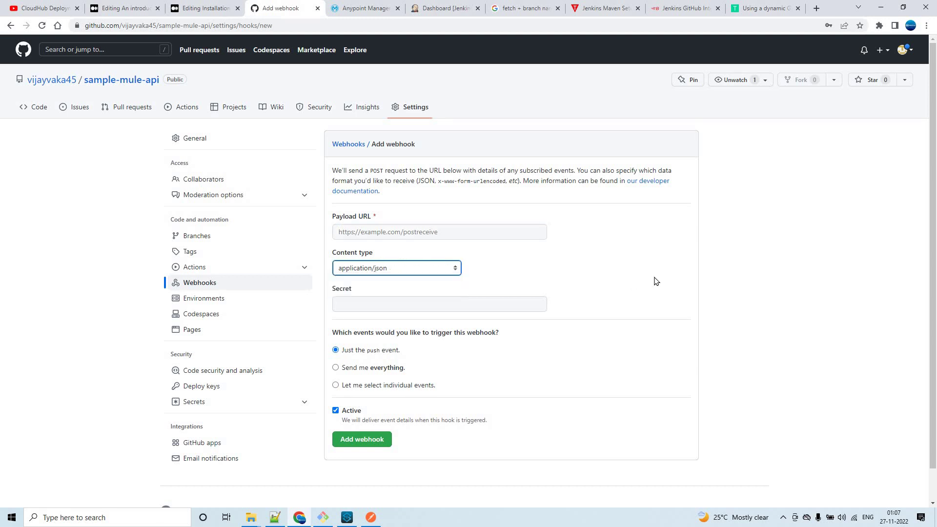
Select individual trigger events, adding Pull requests alongside Pushes.
{"action": "scroll", "coordinate": [369, 385], "scroll_direction": "down", "scroll_amount": 1}
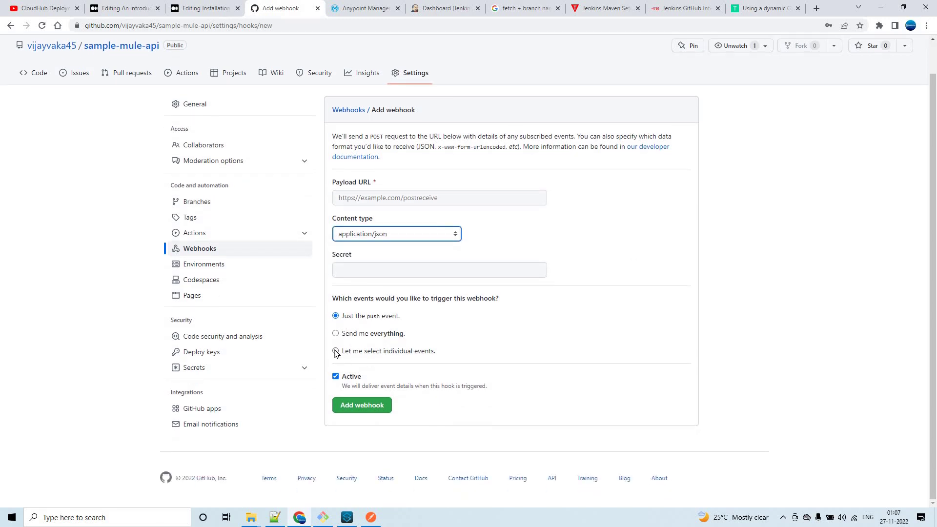
{"action": "left_click", "coordinate": [335, 351]}
{"action": "scroll", "coordinate": [361, 258], "scroll_direction": "down", "scroll_amount": 2}
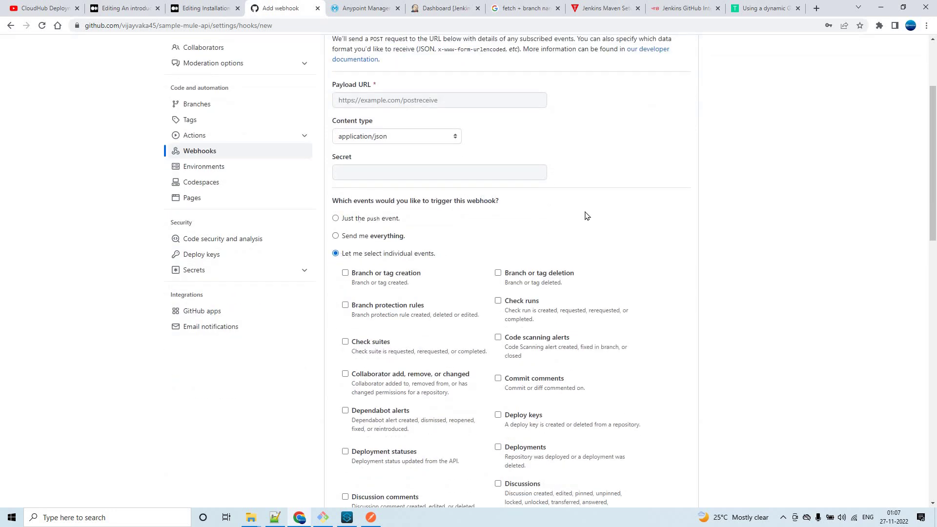
{"action": "scroll", "coordinate": [657, 227], "scroll_direction": "down", "scroll_amount": 8}
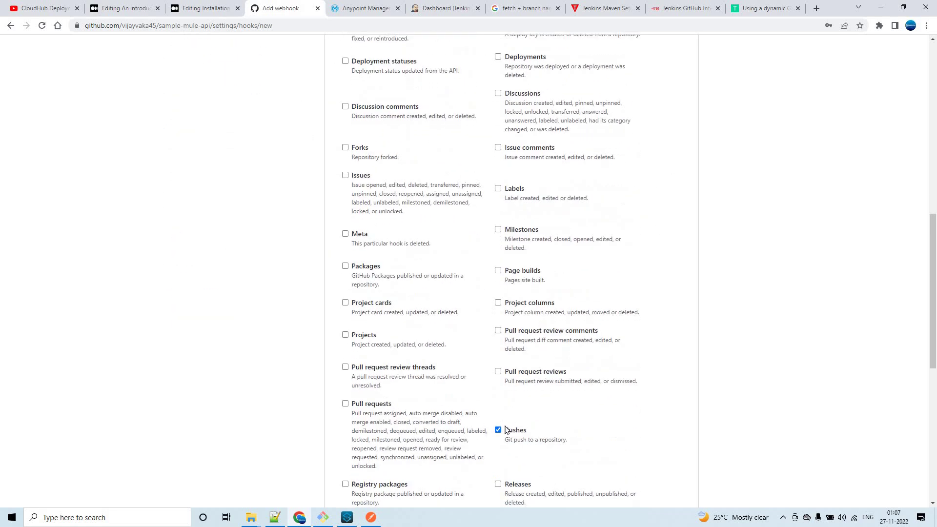
{"action": "left_click", "coordinate": [346, 404]}
{"action": "scroll", "coordinate": [293, 358], "scroll_direction": "down", "scroll_amount": 8}
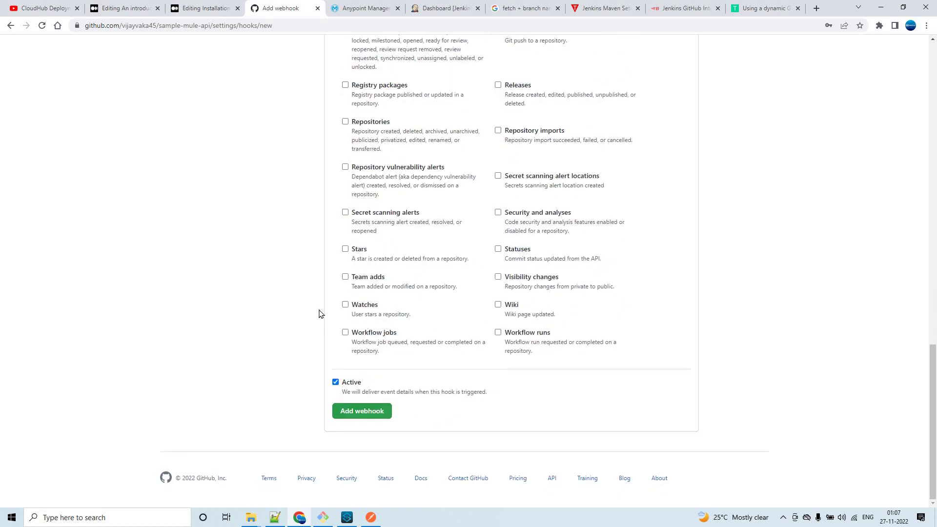
{"action": "scroll", "coordinate": [318, 313], "scroll_direction": "up", "scroll_amount": 10}
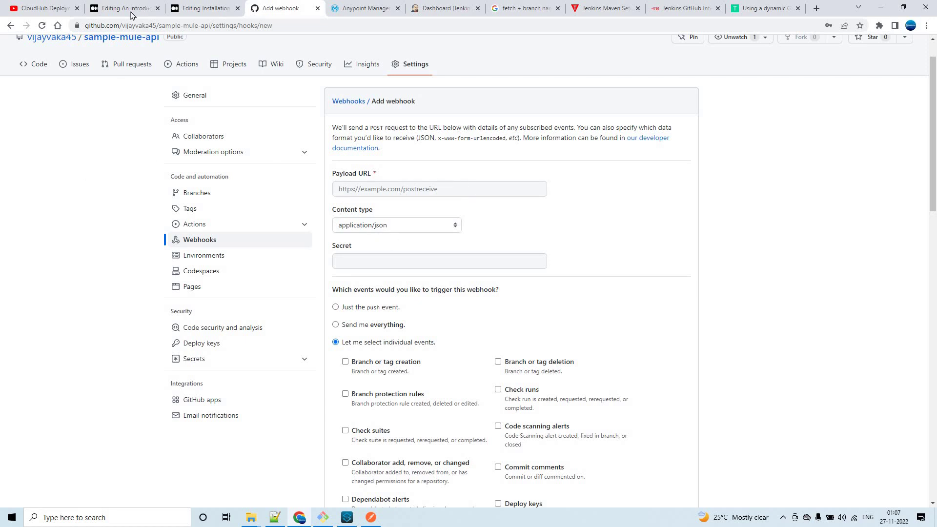
{"action": "left_click", "coordinate": [197, 9]}
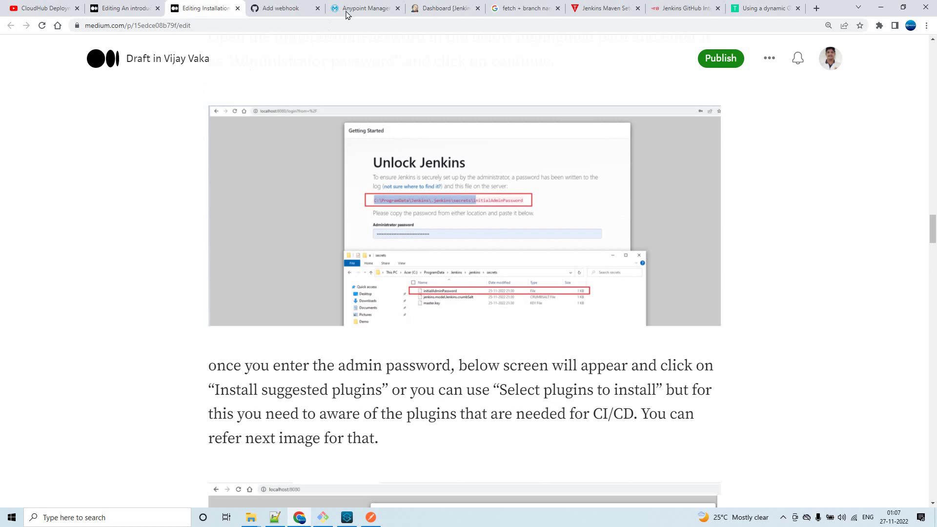
Open the pipeline-new job's configuration from the Jenkins dashboard.
{"action": "left_click", "coordinate": [394, 8]}
{"action": "left_click", "coordinate": [421, 8]}
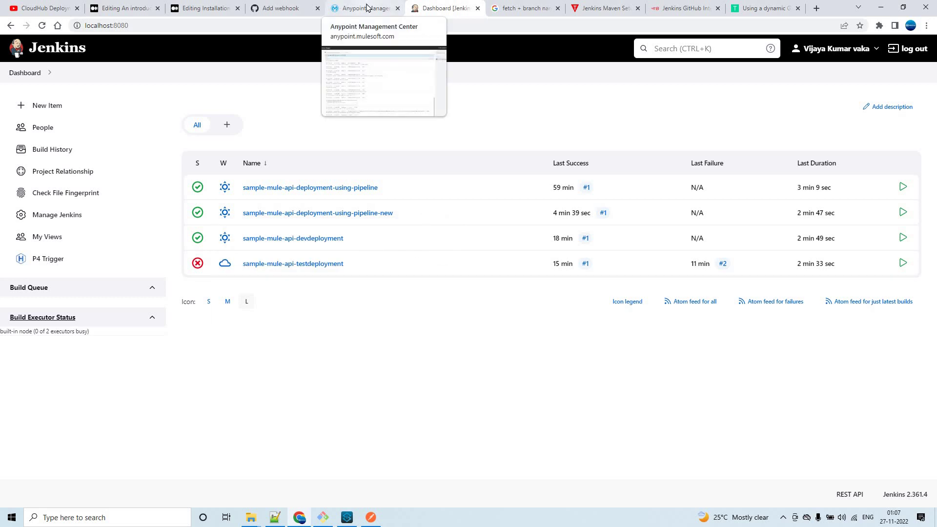
{"action": "left_click", "coordinate": [302, 214]}
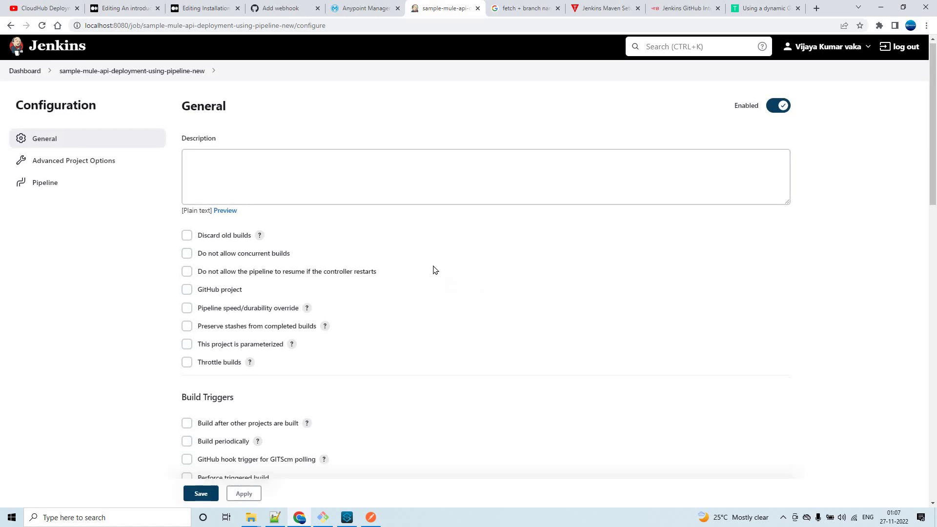
{"action": "scroll", "coordinate": [435, 270], "scroll_direction": "down", "scroll_amount": 4}
Replace Poll SCM with the GitHub hook trigger for GITScm polling, then return to the Add webhook form.
{"action": "left_click", "coordinate": [187, 303]}
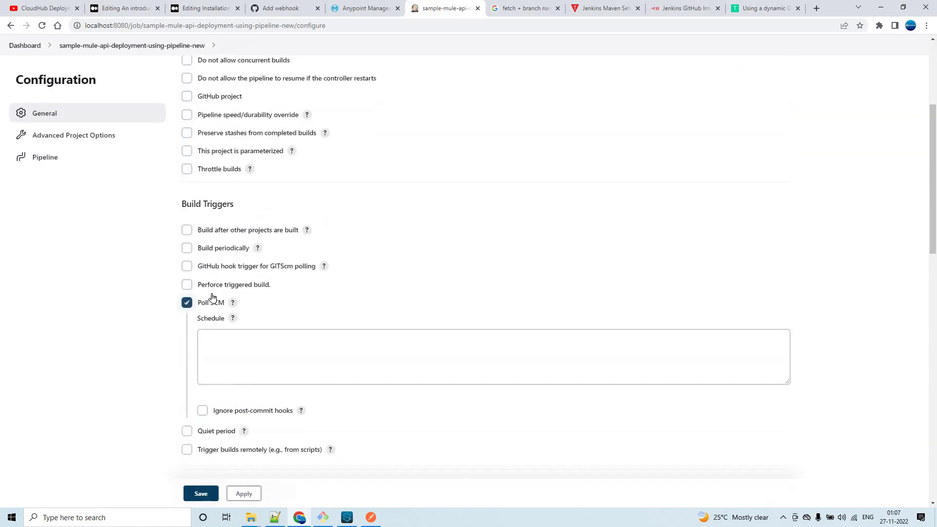
{"action": "left_click", "coordinate": [271, 335]}
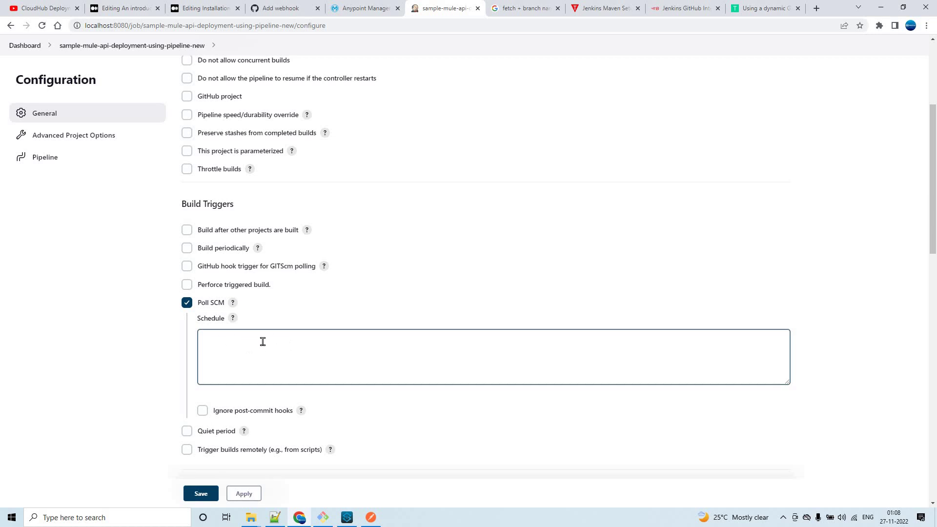
{"action": "left_click", "coordinate": [187, 303]}
{"action": "left_click", "coordinate": [187, 267]}
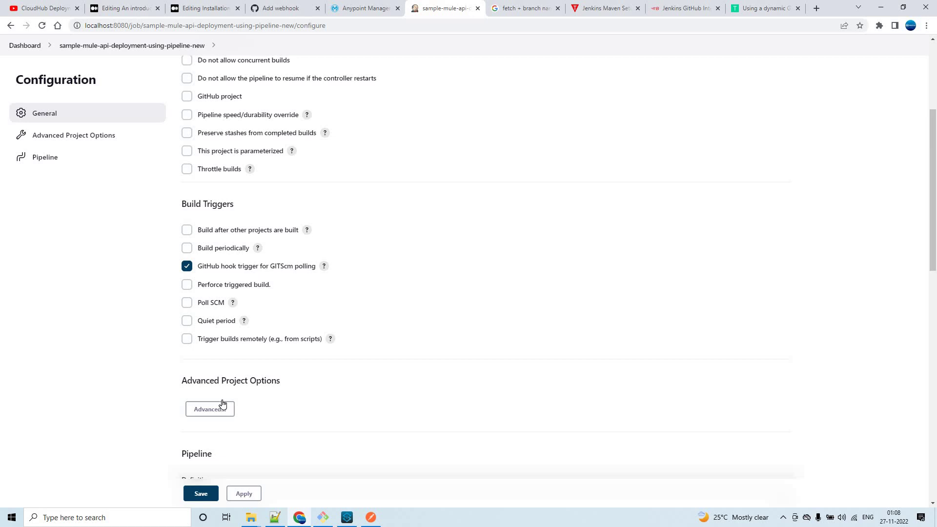
{"action": "scroll", "coordinate": [380, 300], "scroll_direction": "down", "scroll_amount": 5}
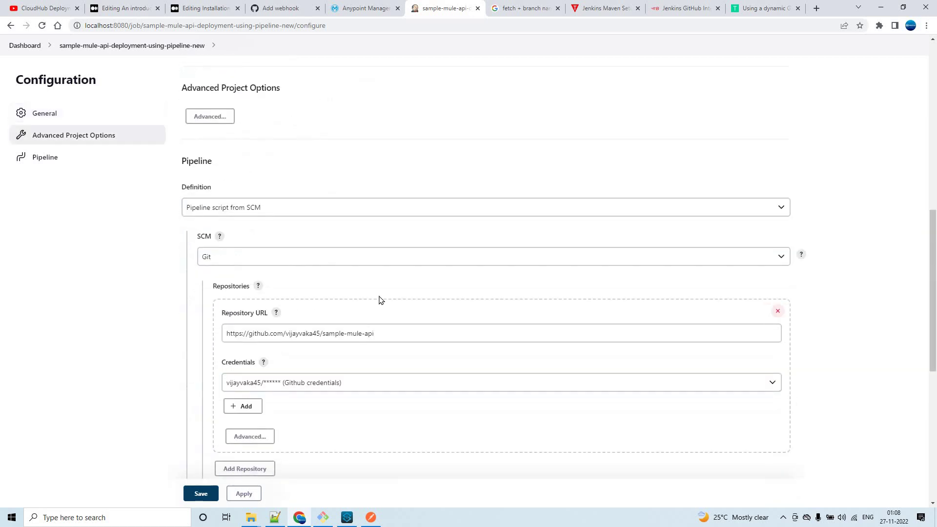
{"action": "scroll", "coordinate": [379, 299], "scroll_direction": "up", "scroll_amount": 4}
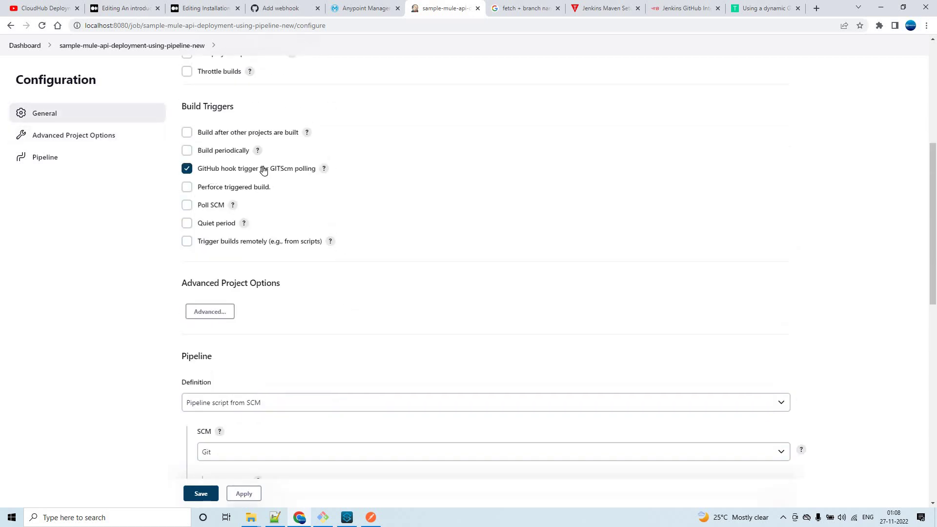
{"action": "left_click", "coordinate": [361, 9]}
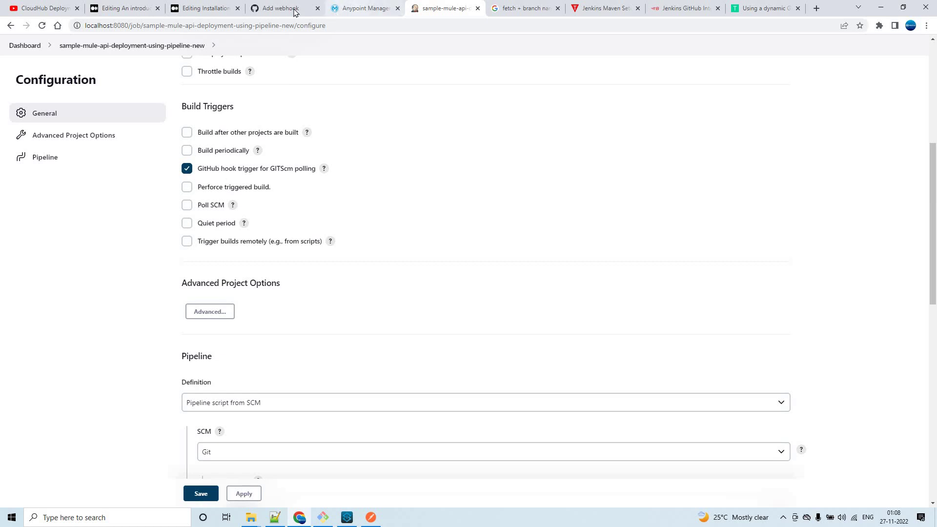
{"action": "left_click", "coordinate": [293, 10]}
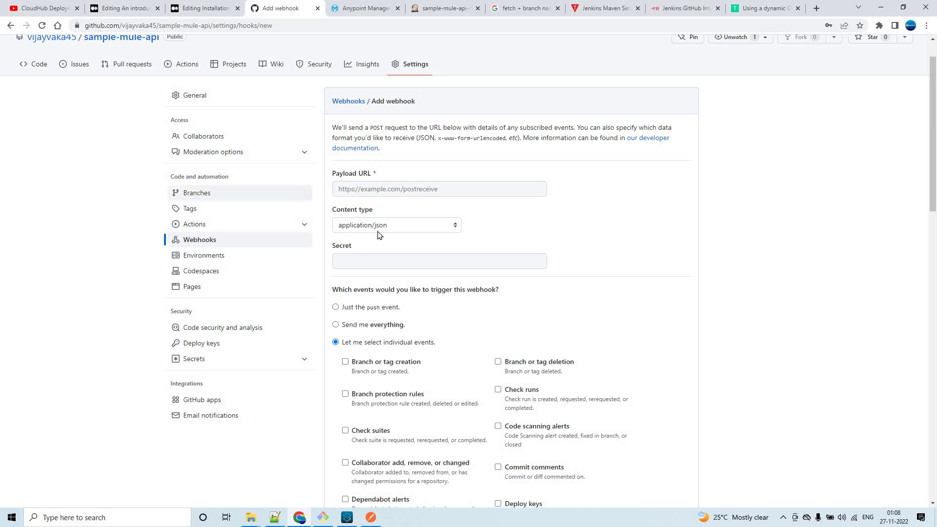
Read the BlazeMeter blog's webhook setup steps.
{"action": "left_click", "coordinate": [679, 8]}
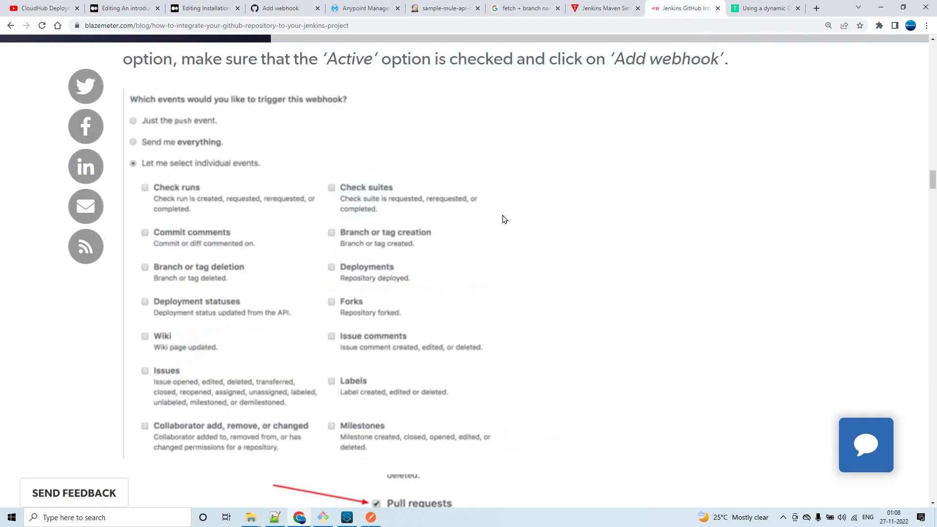
{"action": "scroll", "coordinate": [526, 219], "scroll_direction": "up", "scroll_amount": 6}
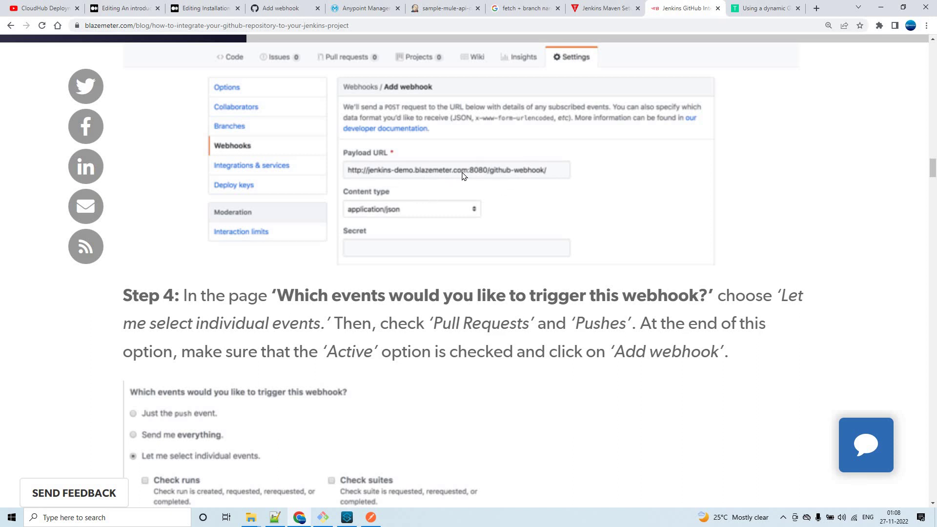
{"action": "scroll", "coordinate": [508, 200], "scroll_direction": "down", "scroll_amount": 12}
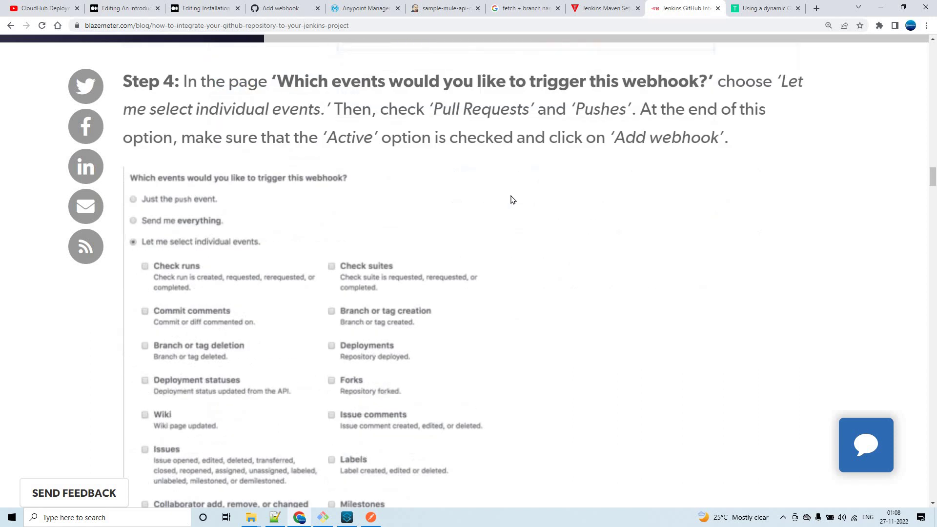
{"action": "scroll", "coordinate": [510, 199], "scroll_direction": "down", "scroll_amount": 10}
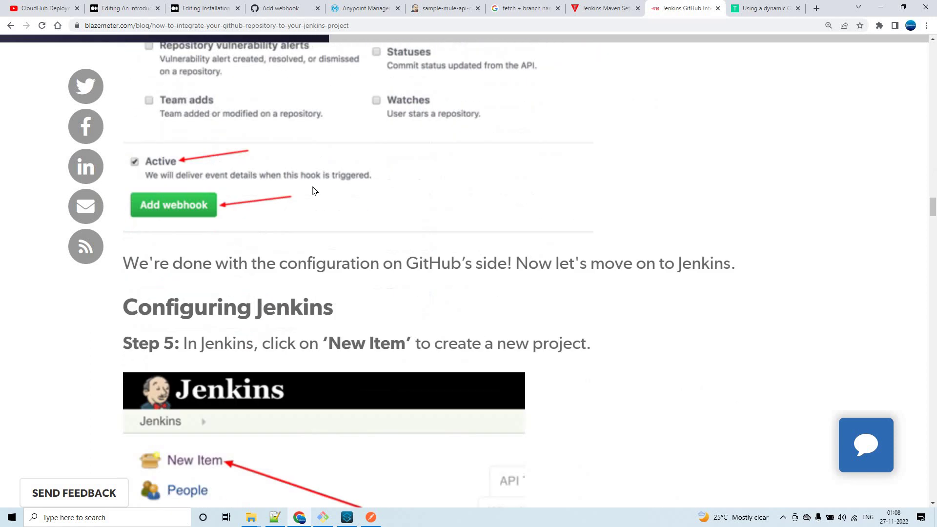
{"action": "scroll", "coordinate": [456, 197], "scroll_direction": "up", "scroll_amount": 14}
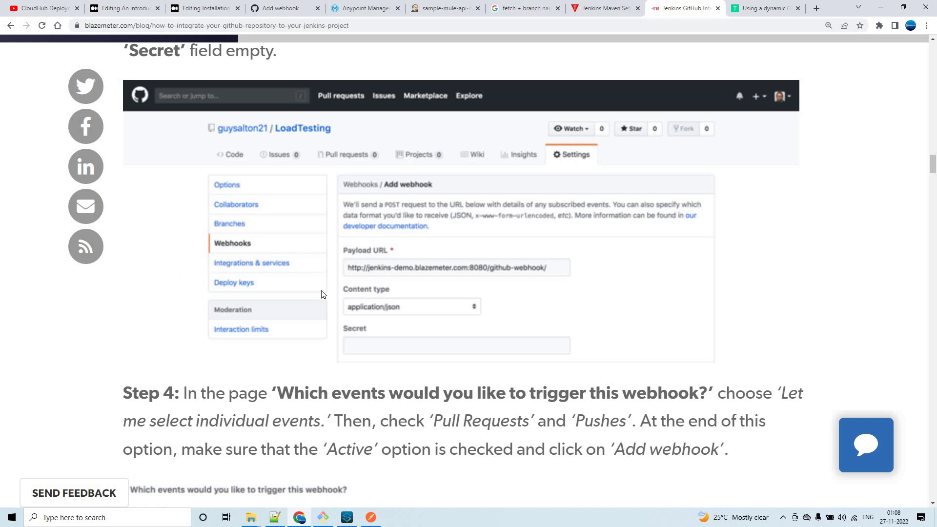
Go back to the Add webhook form, then cycle tabs to the Jenkins pipeline-new configuration.
{"action": "left_click", "coordinate": [267, 13]}
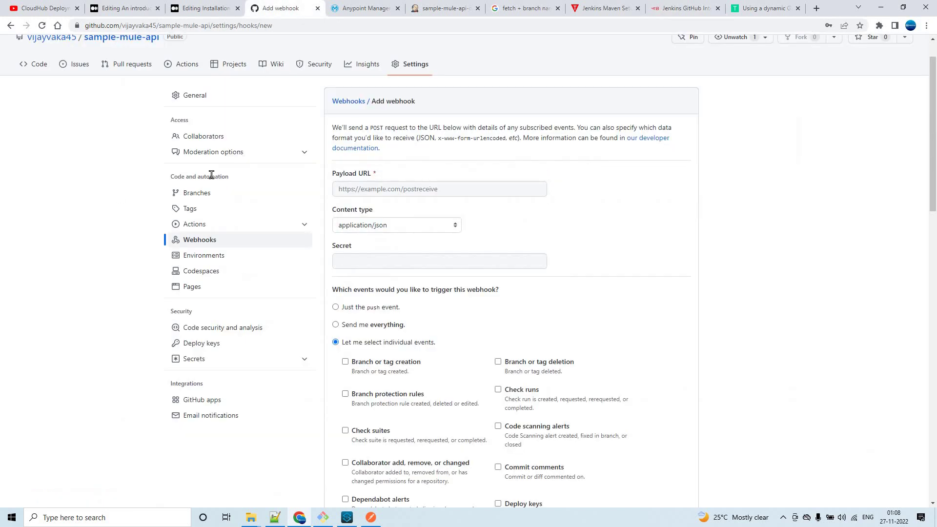
{"action": "key", "text": "ctrl+shift+Tab"}
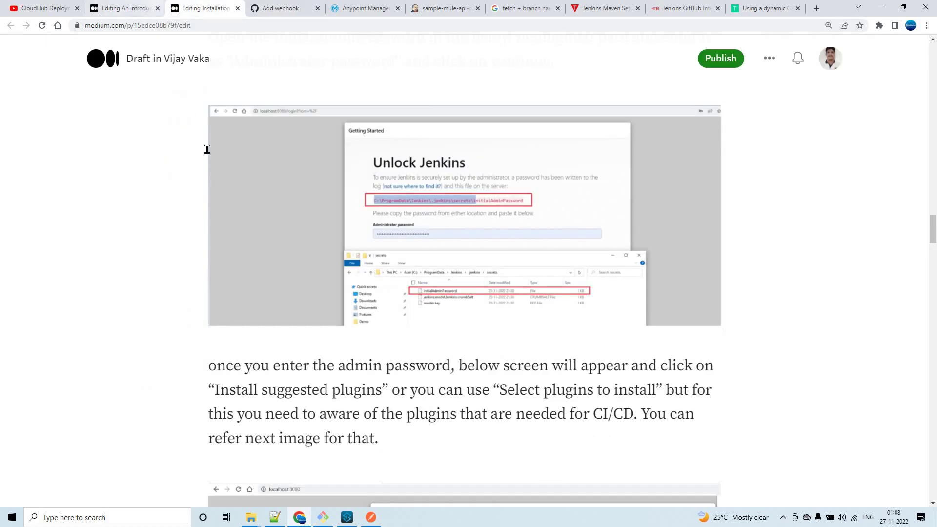
{"action": "key", "text": "ctrl+shift+Tab"}
{"action": "key", "text": "ctrl+Tab"}
{"action": "key", "text": "ctrl+Tab"}
{"action": "key", "text": "ctrl+Tab"}
{"action": "key", "text": "ctrl+Tab"}
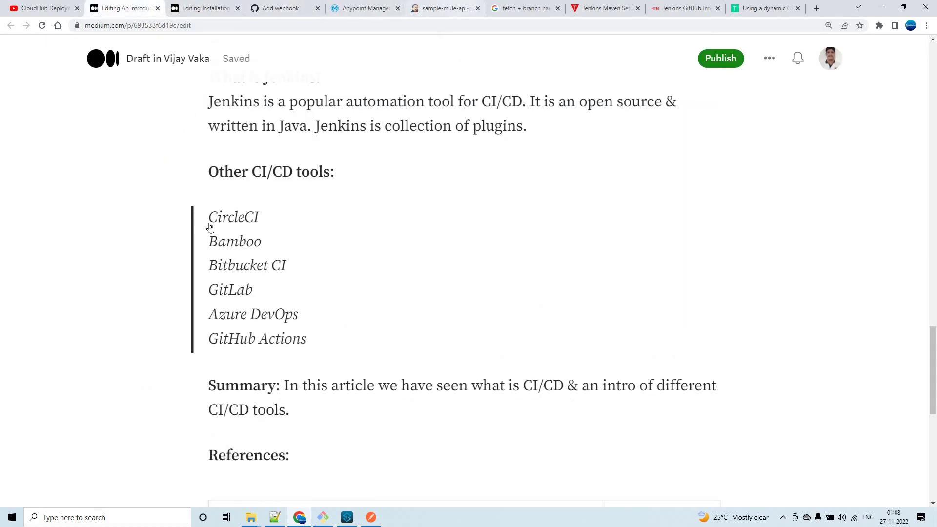
{"action": "scroll", "coordinate": [346, 229], "scroll_direction": "up", "scroll_amount": 6}
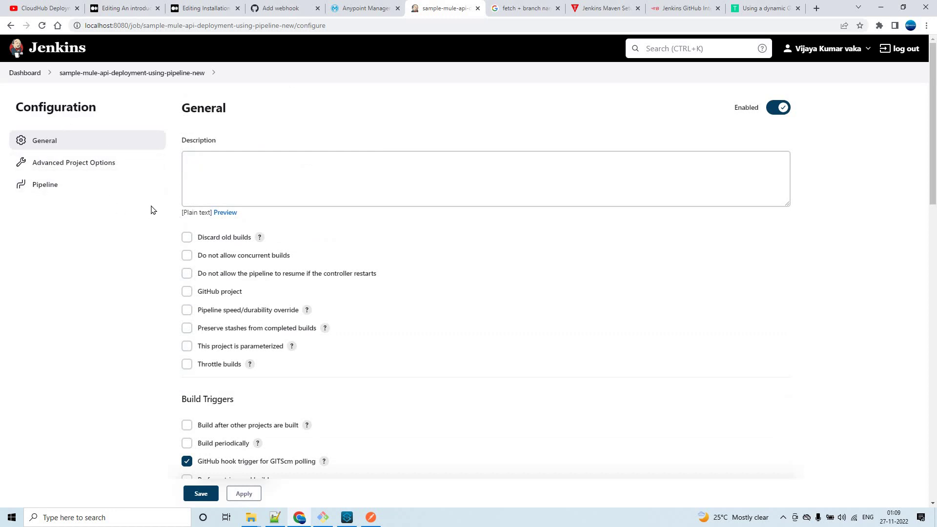
Leave the job configuration page, confirming Leave site, to reach the Jenkins Dashboard.
{"action": "scroll", "coordinate": [144, 211], "scroll_direction": "down", "scroll_amount": 4}
{"action": "scroll", "coordinate": [57, 63], "scroll_direction": "up", "scroll_amount": 4}
{"action": "left_click", "coordinate": [30, 73]}
{"action": "key", "text": "Return"}
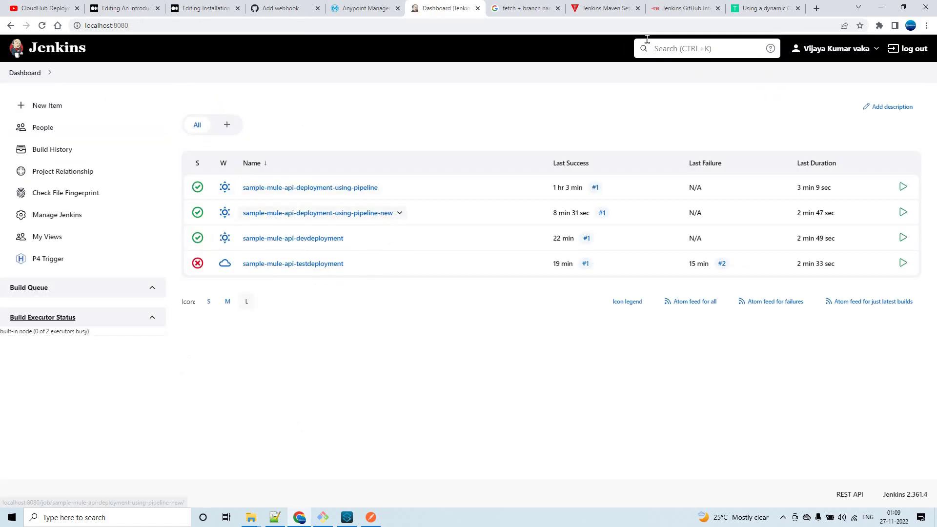
Review the webhook, Maven and Git branch articles plus the Notepad++ pipeline script, then return to the Dashboard.
{"action": "left_click", "coordinate": [675, 8]}
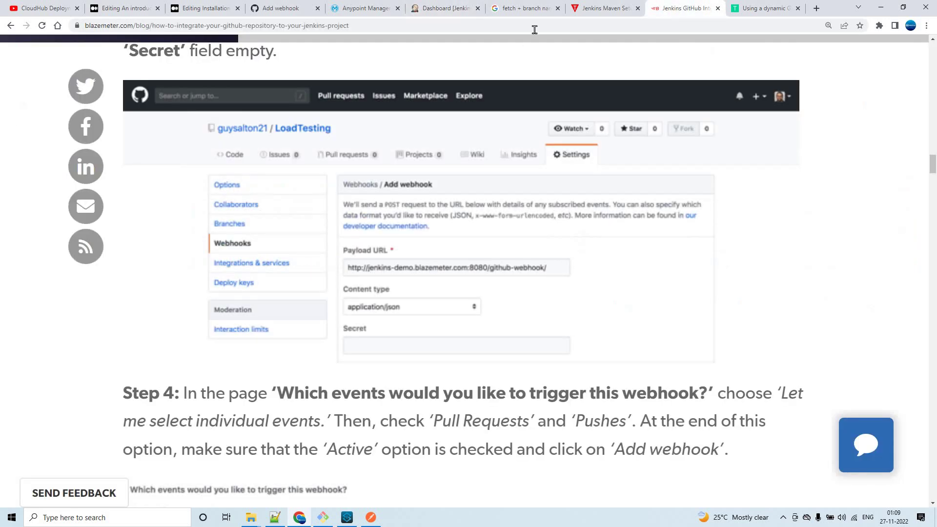
{"action": "left_click", "coordinate": [602, 9]}
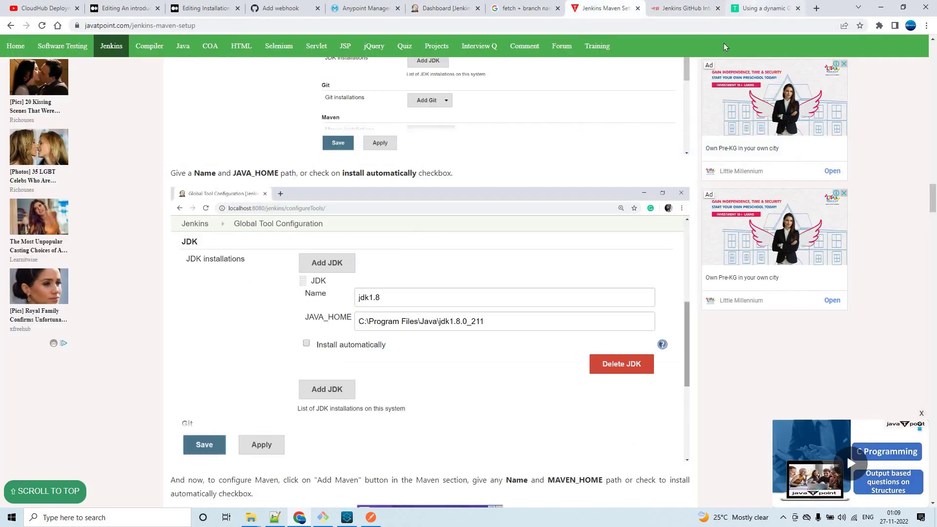
{"action": "left_click", "coordinate": [754, 7]}
{"action": "left_click", "coordinate": [274, 517]}
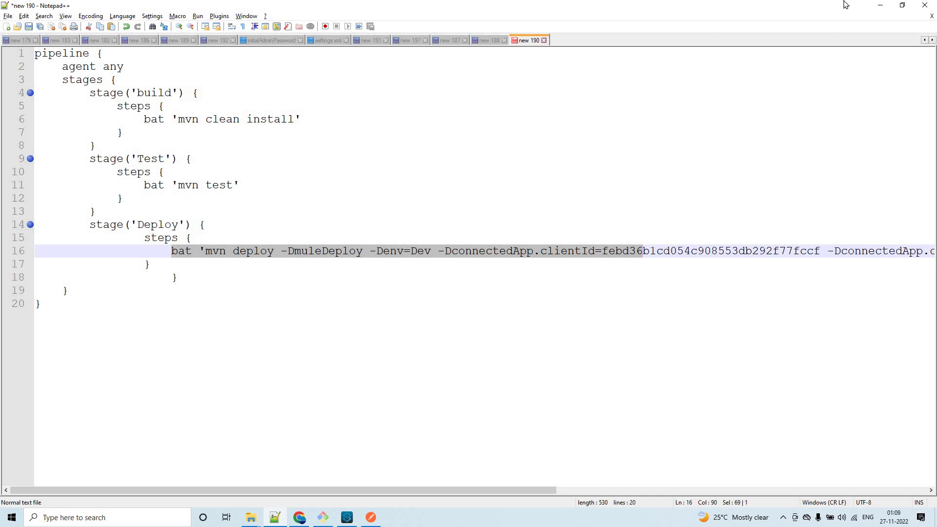
{"action": "left_click", "coordinate": [876, 7]}
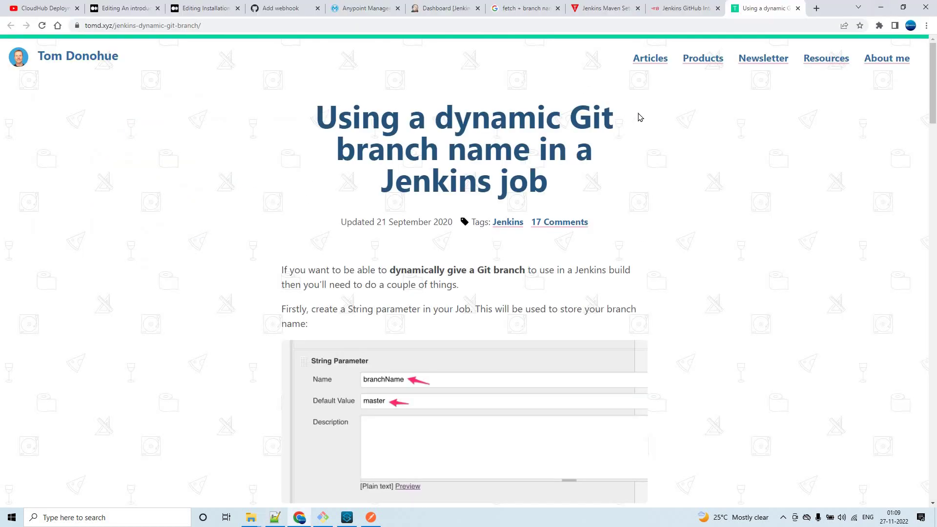
{"action": "scroll", "coordinate": [639, 117], "scroll_direction": "down", "scroll_amount": 13}
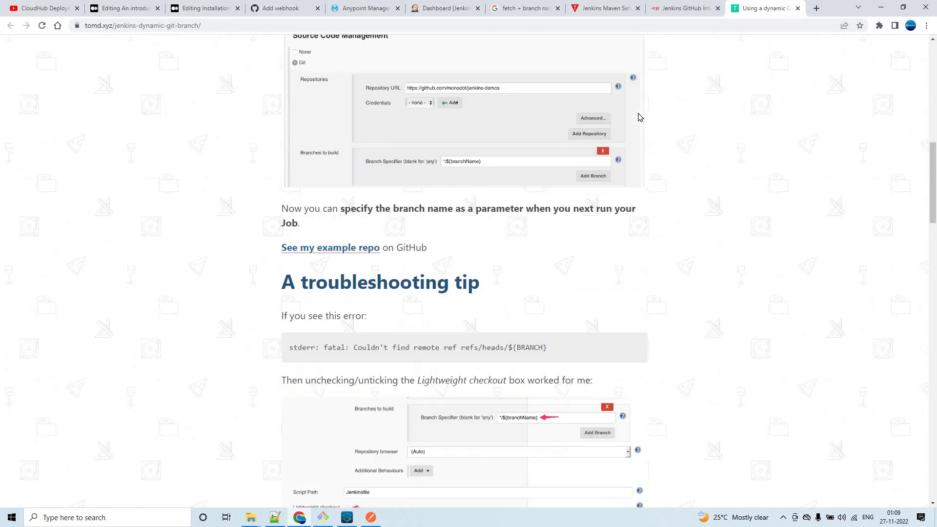
{"action": "scroll", "coordinate": [639, 117], "scroll_direction": "up", "scroll_amount": 13}
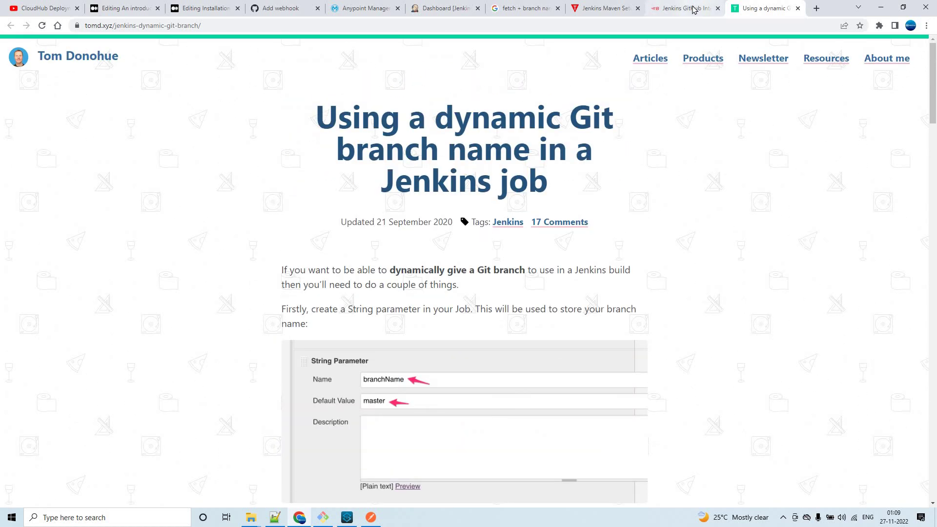
{"action": "left_click", "coordinate": [693, 9]}
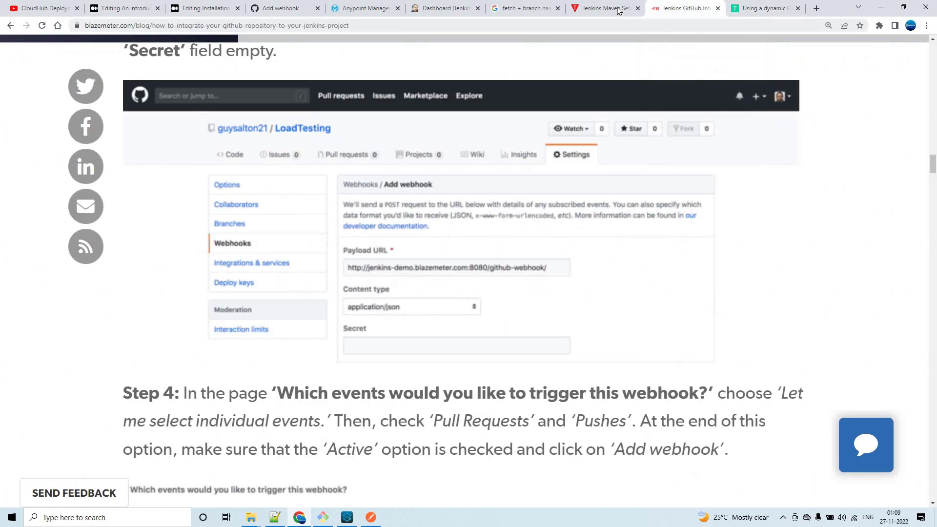
{"action": "left_click", "coordinate": [521, 11]}
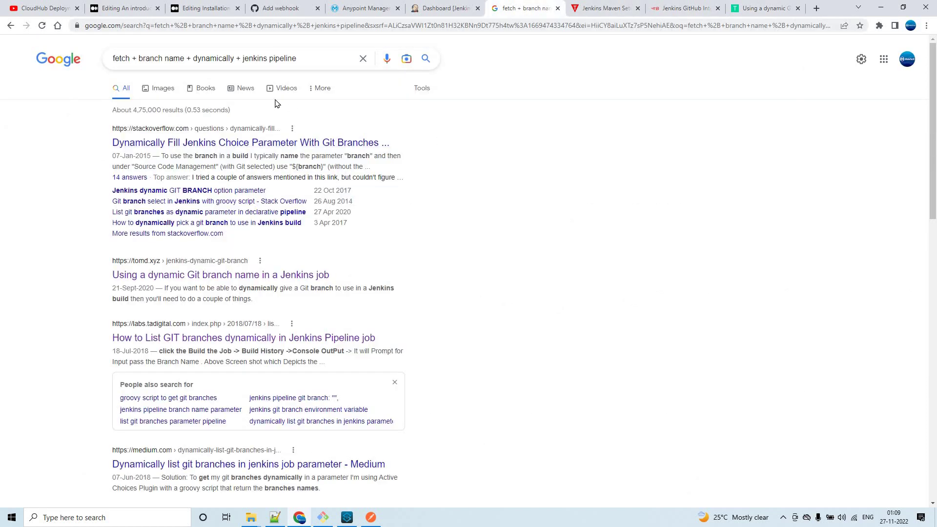
{"action": "key", "text": "ctrl+shift+Tab"}
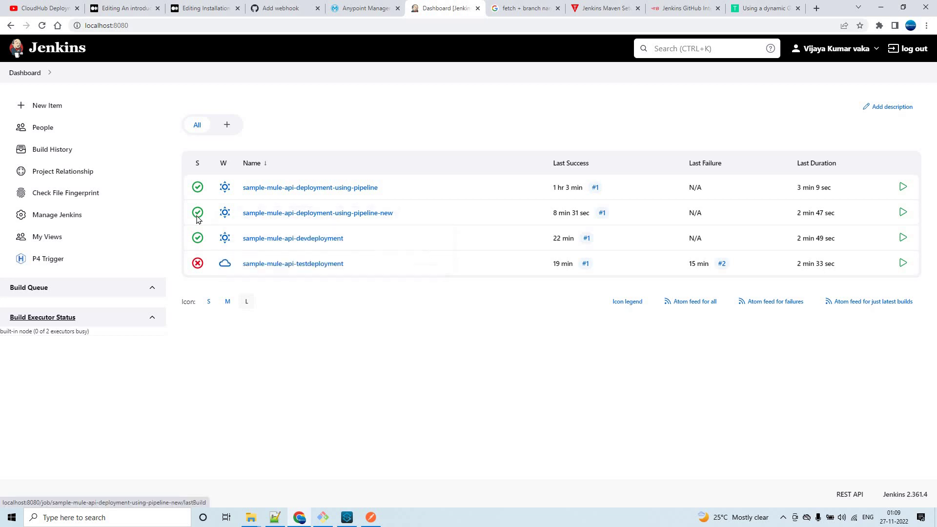
Verify build #1's console output shows BUILD SUCCESS and Finished: SUCCESS, then view sample-mule-api-dev's CloudHub logs.
{"action": "left_click", "coordinate": [307, 217]}
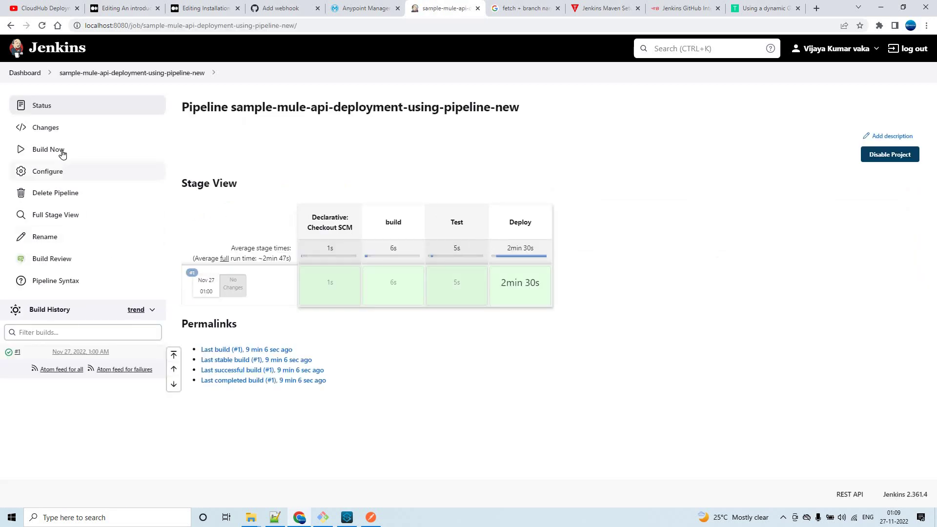
{"action": "left_click", "coordinate": [34, 348]}
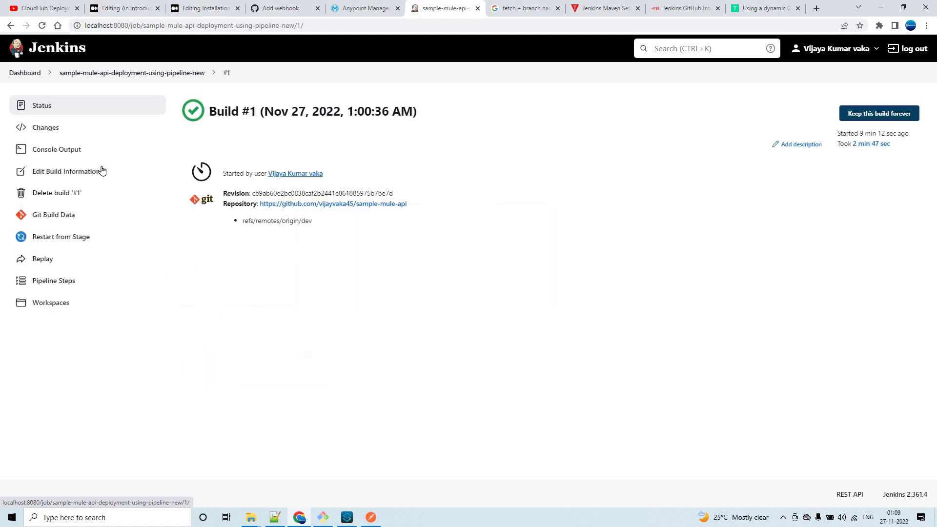
{"action": "left_click", "coordinate": [84, 151]}
{"action": "scroll", "coordinate": [568, 199], "scroll_direction": "down", "scroll_amount": 10}
{"action": "scroll", "coordinate": [568, 198], "scroll_direction": "down", "scroll_amount": 6}
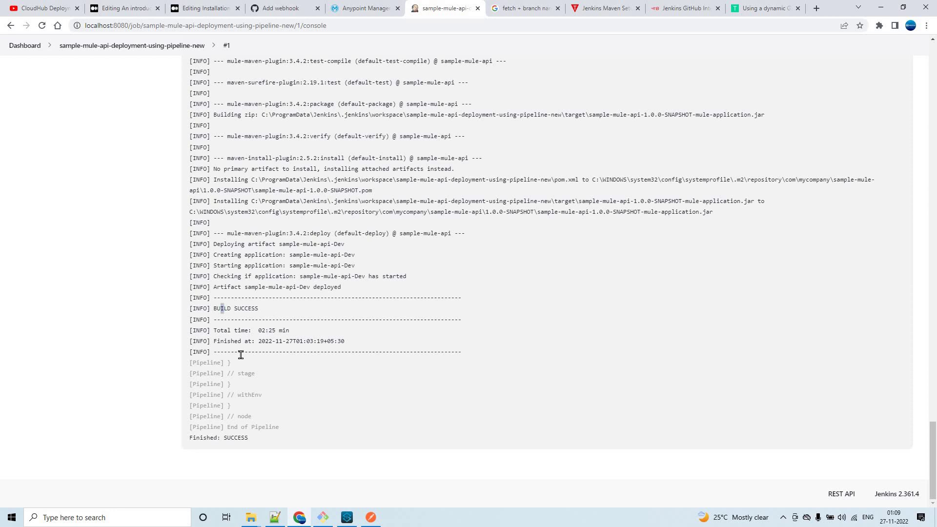
{"action": "left_click_drag", "start_coordinate": [221, 309], "coordinate": [259, 309]}
{"action": "left_click_drag", "start_coordinate": [188, 439], "coordinate": [268, 441]}
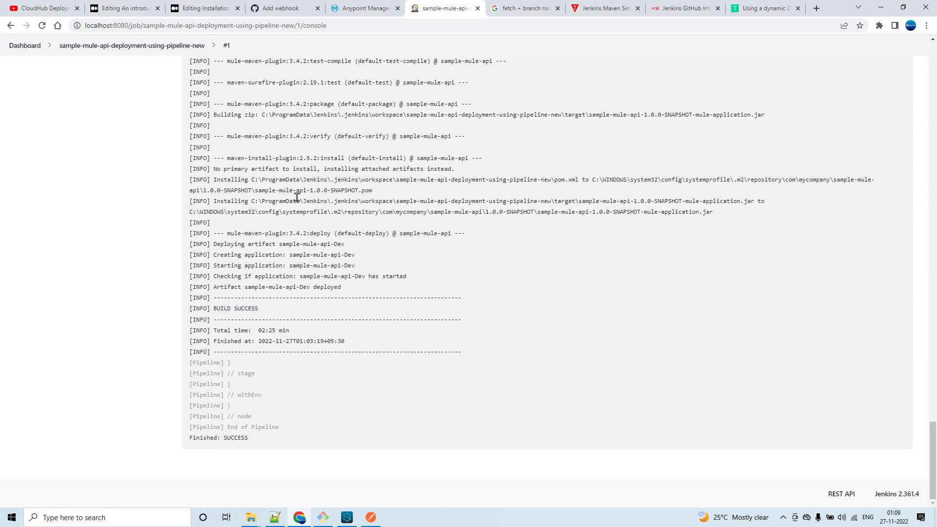
{"action": "left_click", "coordinate": [364, 9]}
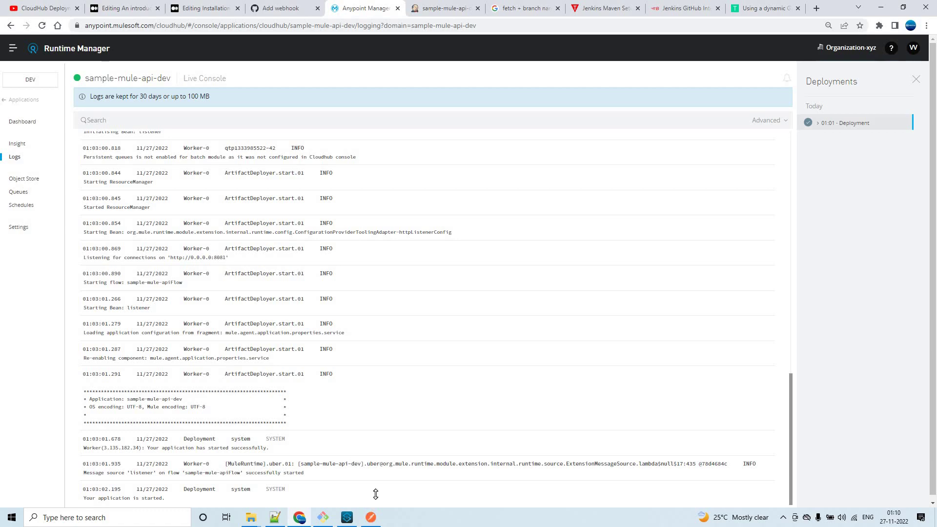
Send Postman's Dev - Testing request to sample-mule-api-dev and return to the Runtime Manager logs.
{"action": "left_click", "coordinate": [371, 517]}
{"action": "left_click", "coordinate": [855, 126]}
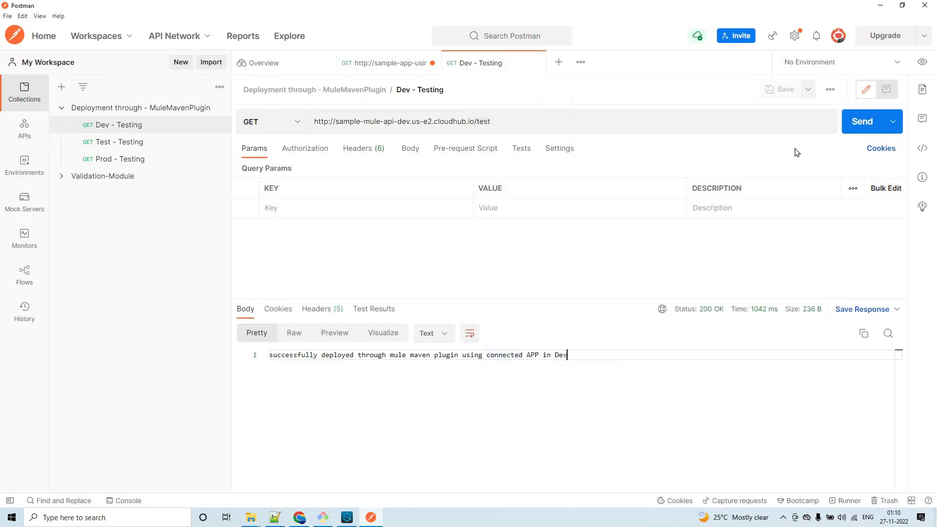
{"action": "key", "text": "alt+Tab"}
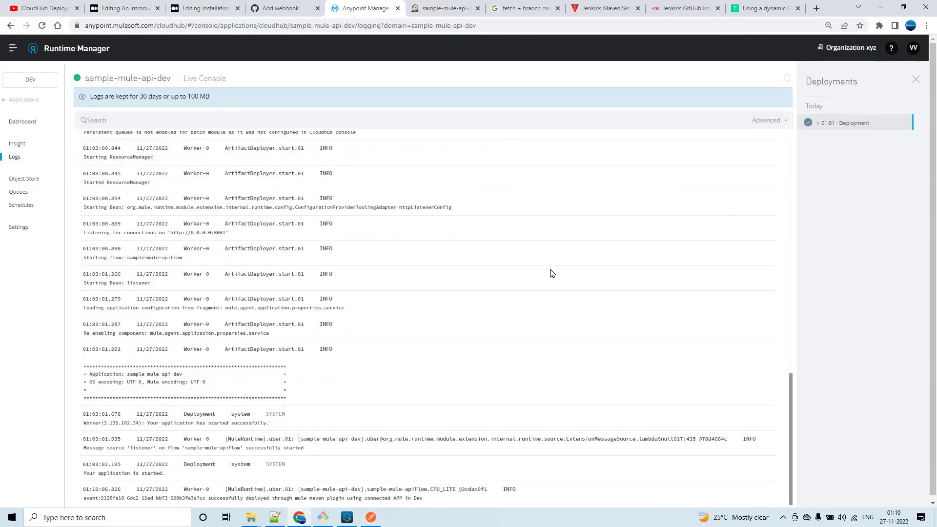